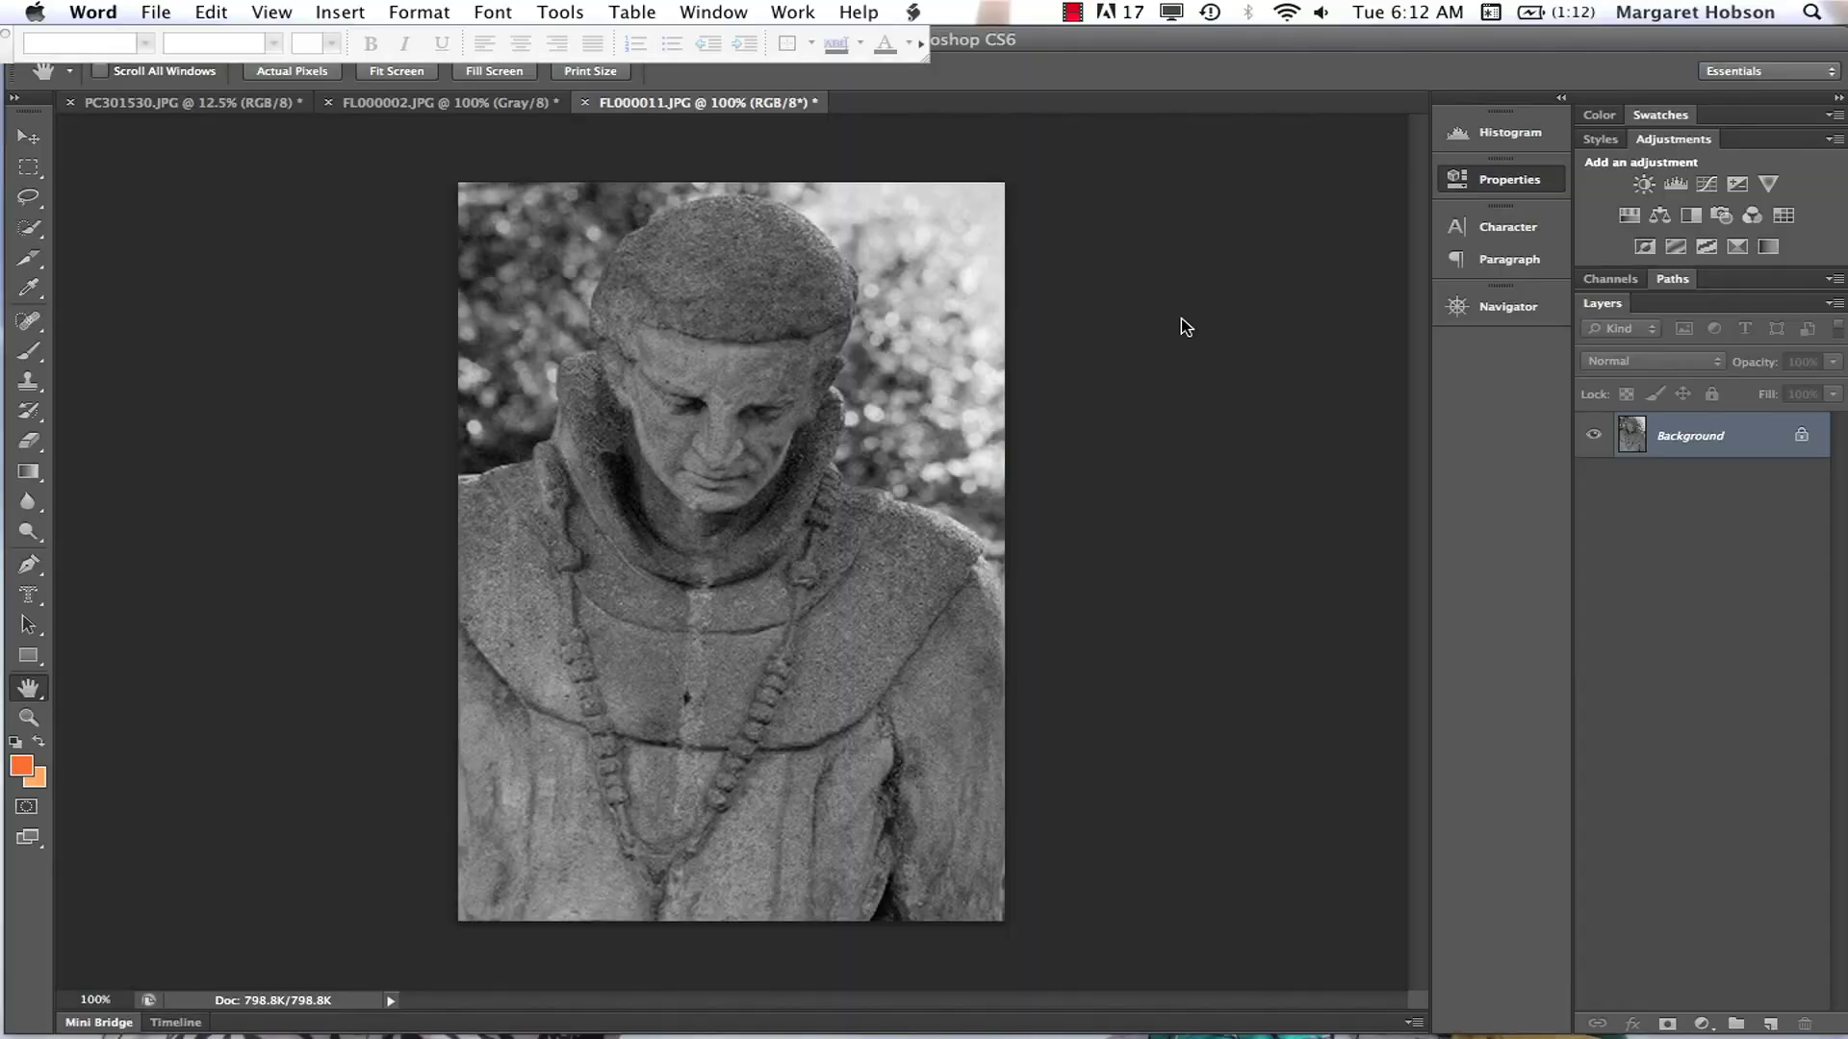
Switch to the statue photo in Photoshop, collapse the Properties panel and activate the Burn tool
left_click(1181, 318)
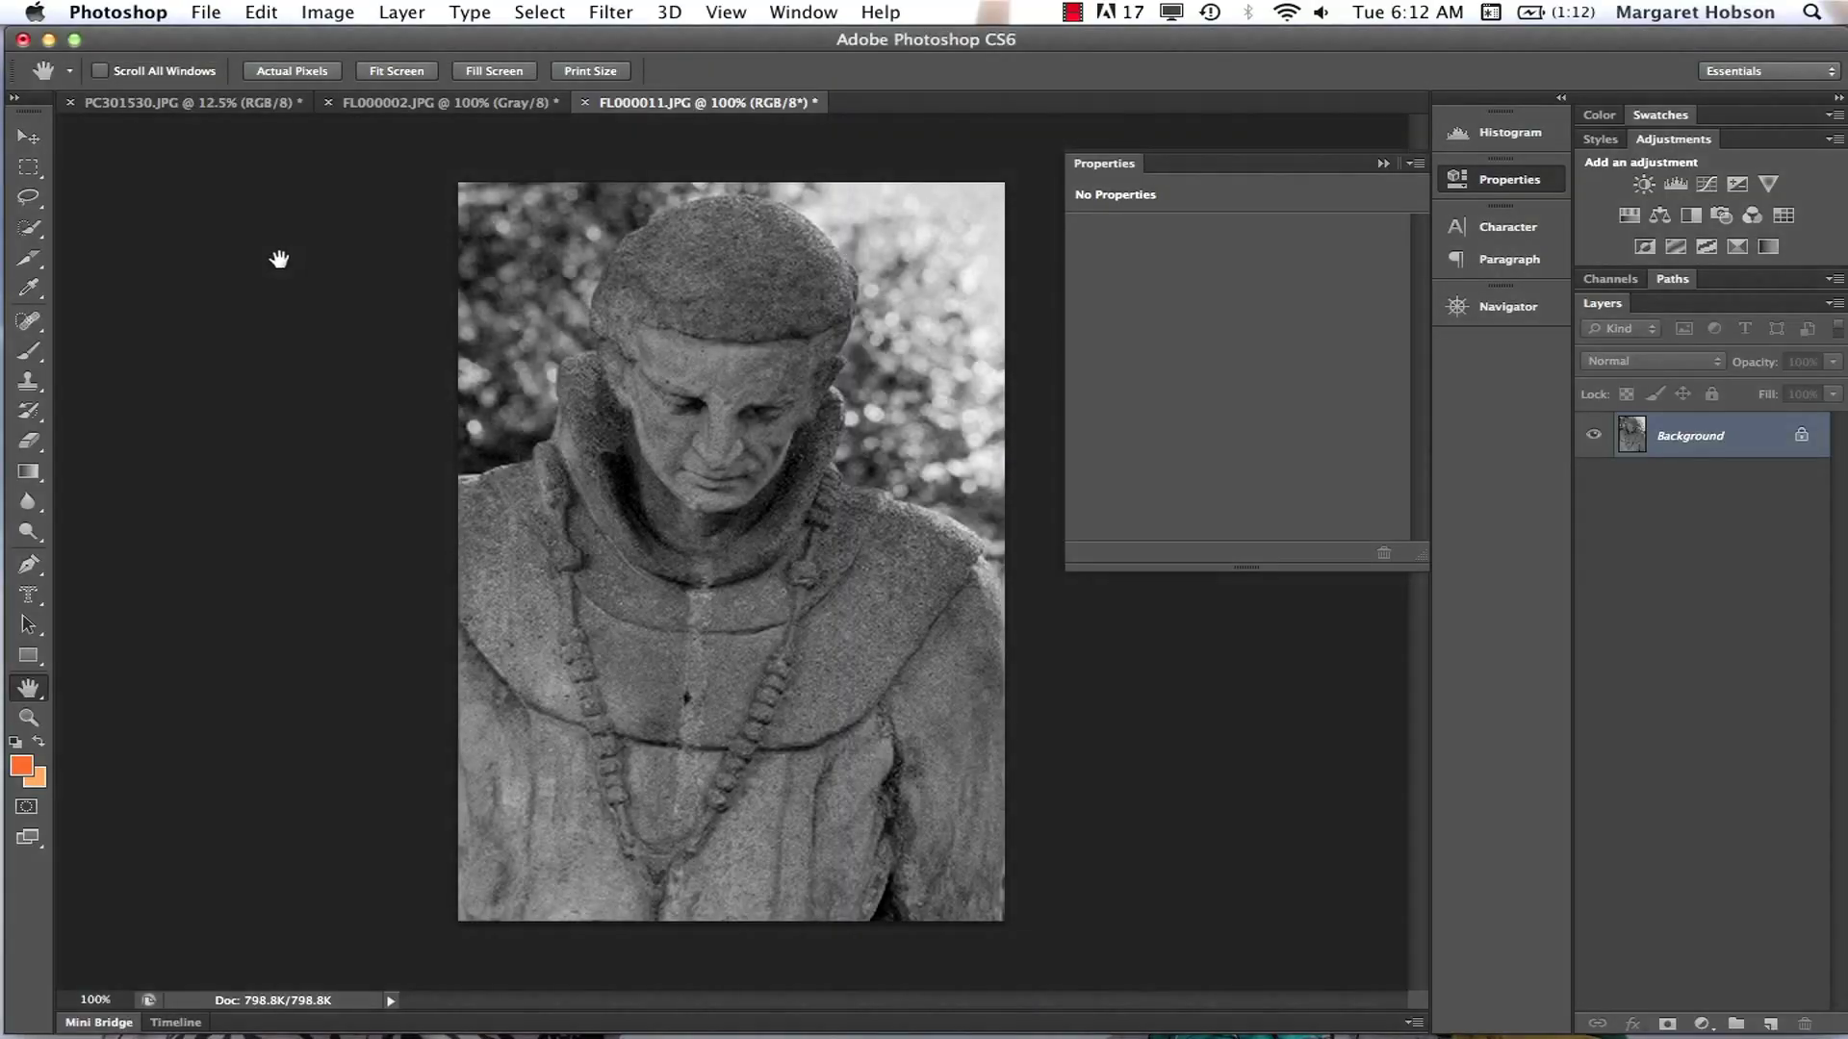
left_click(1379, 161)
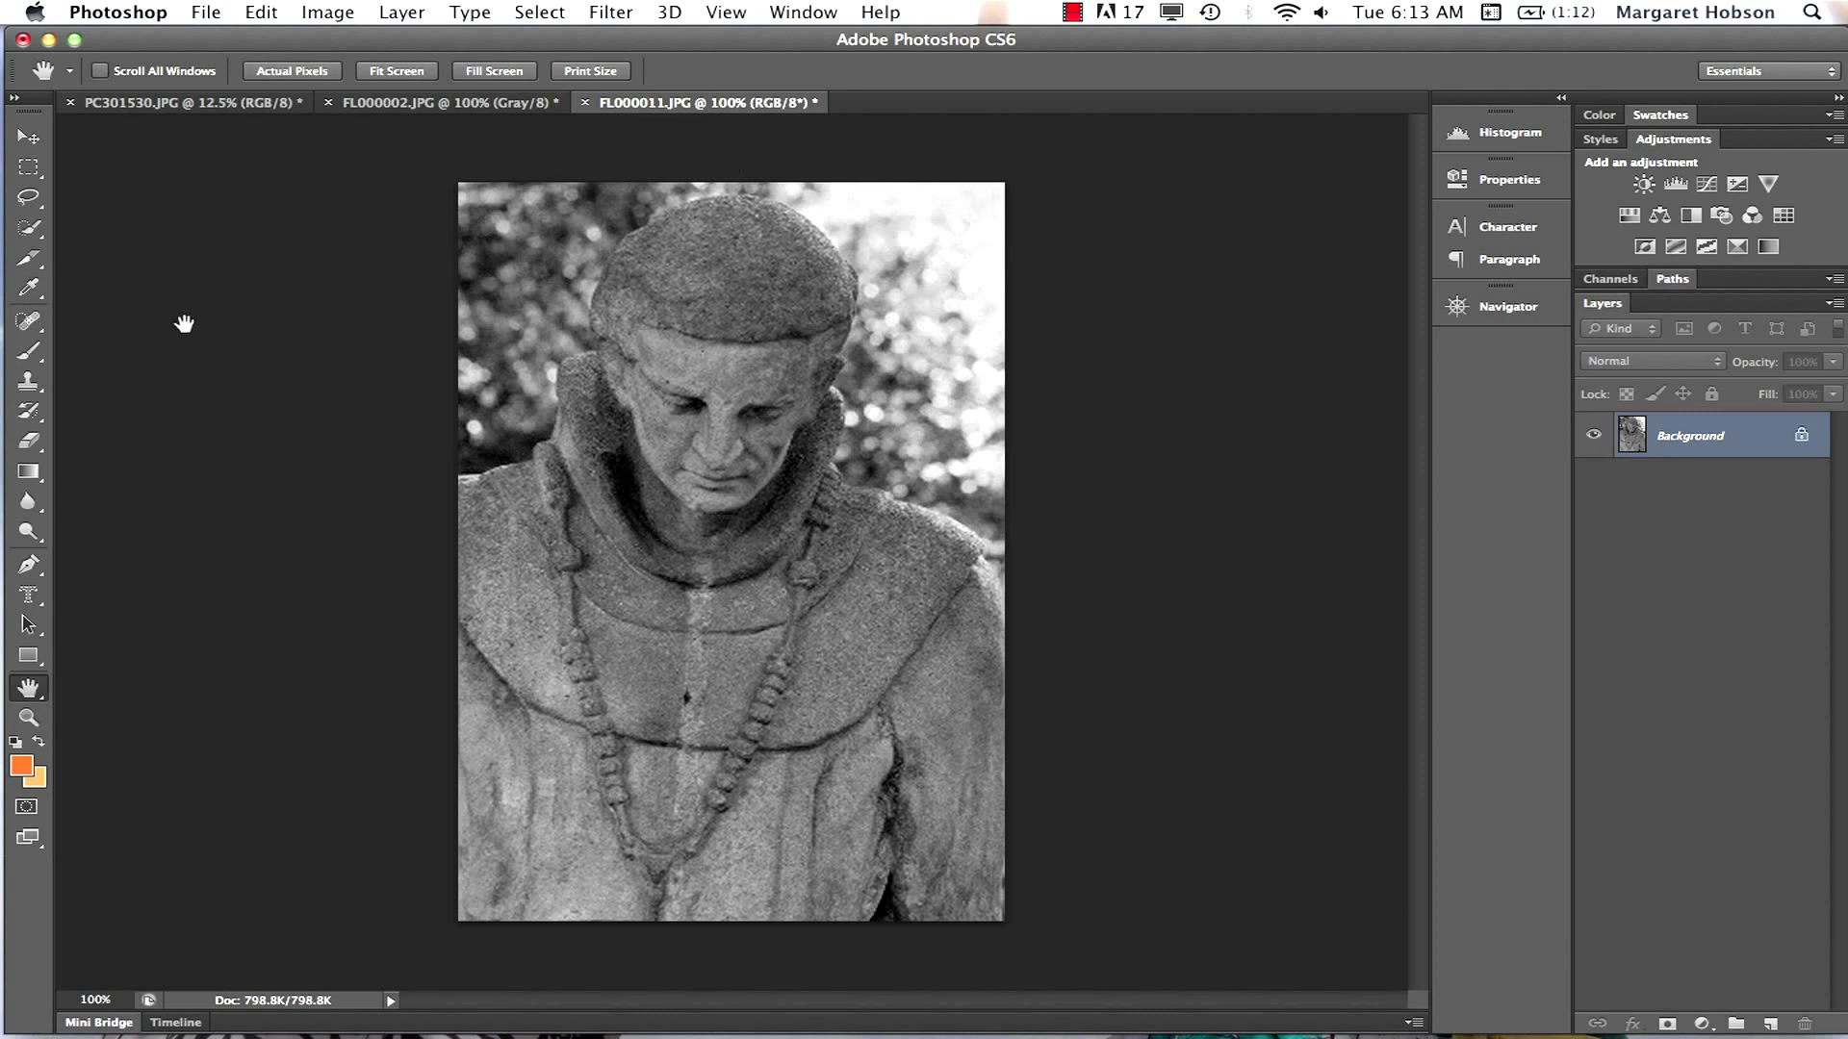
left_click(40, 544)
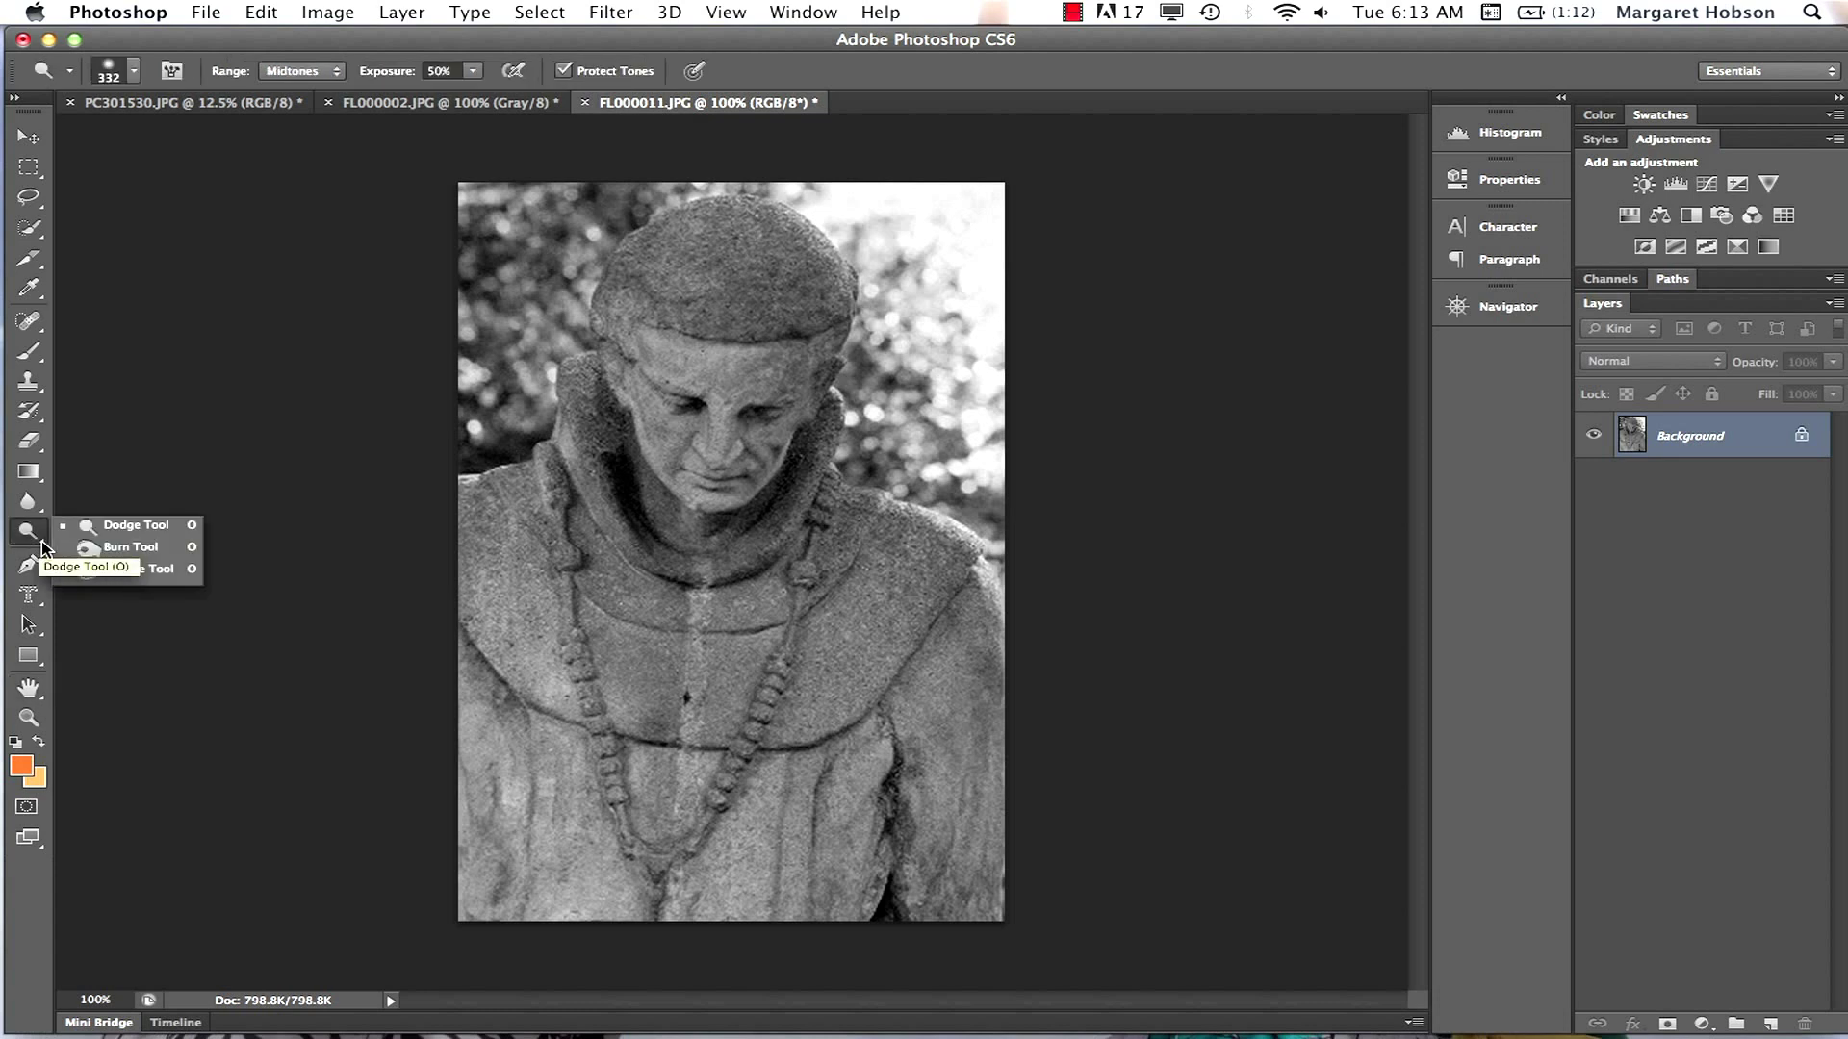
left_click(131, 547)
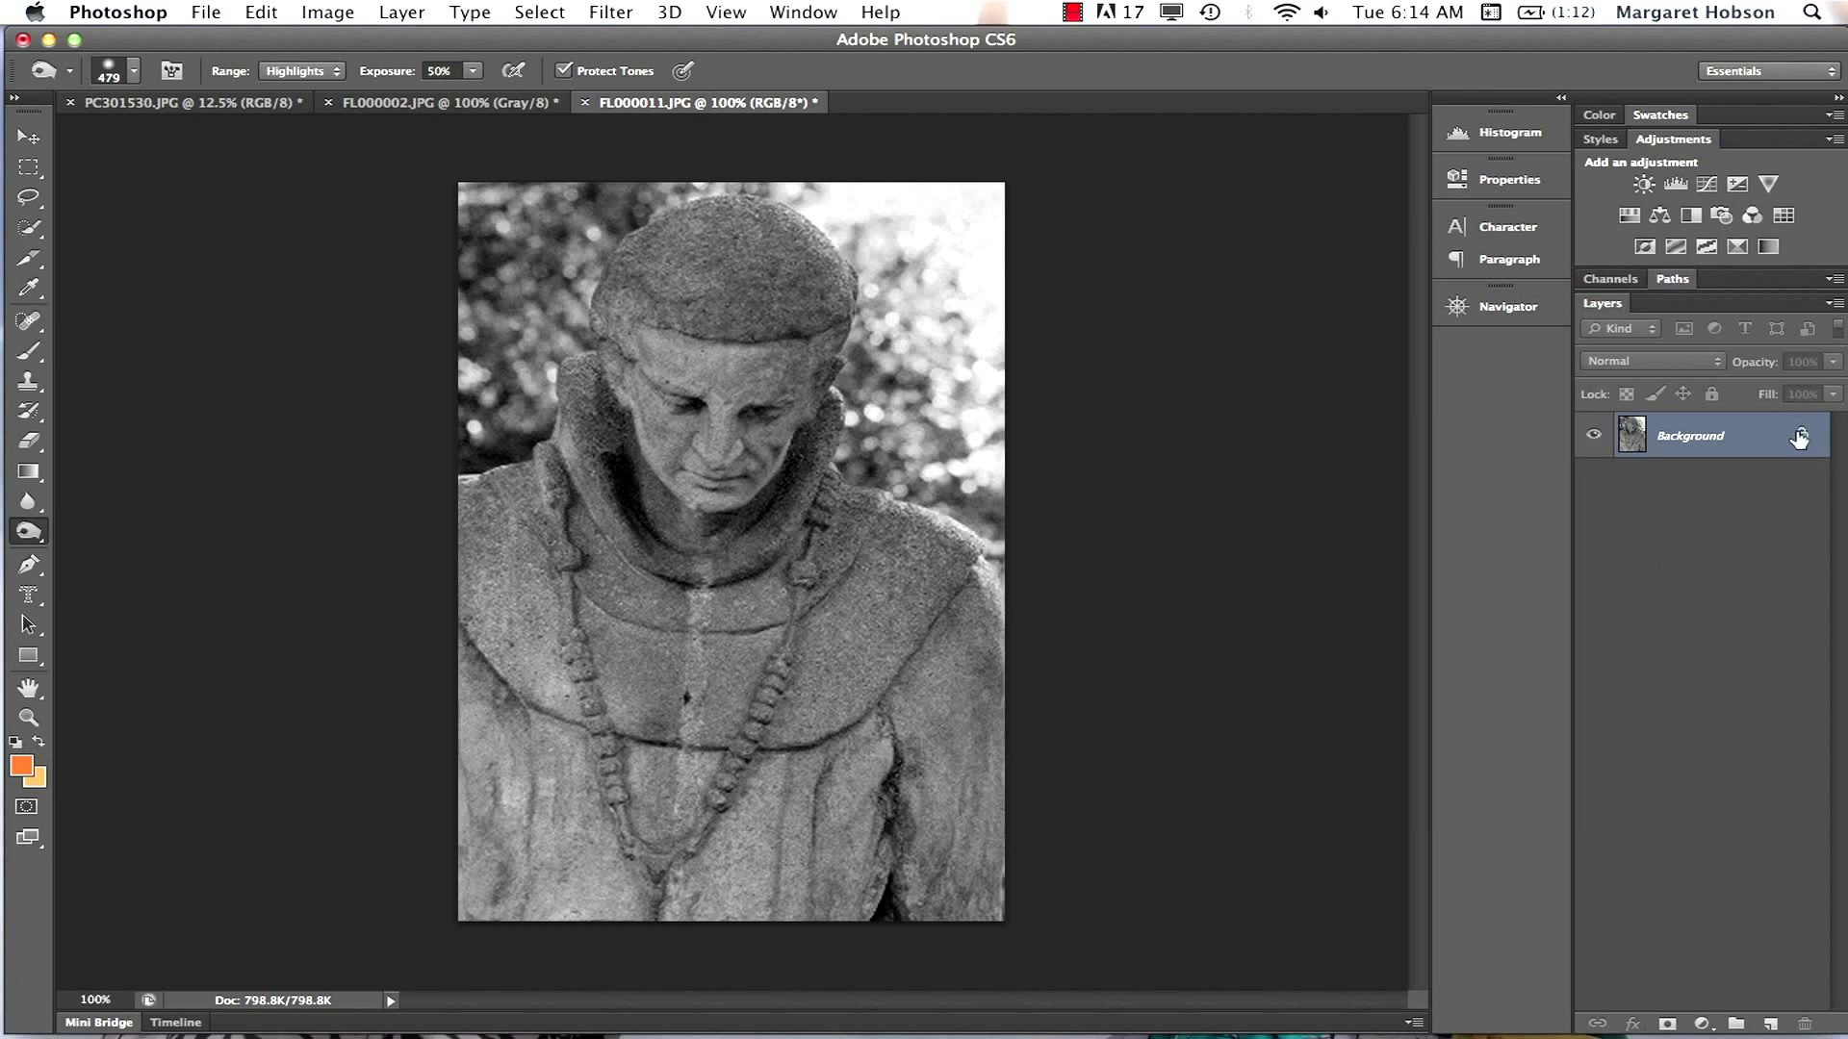
key("super+z")
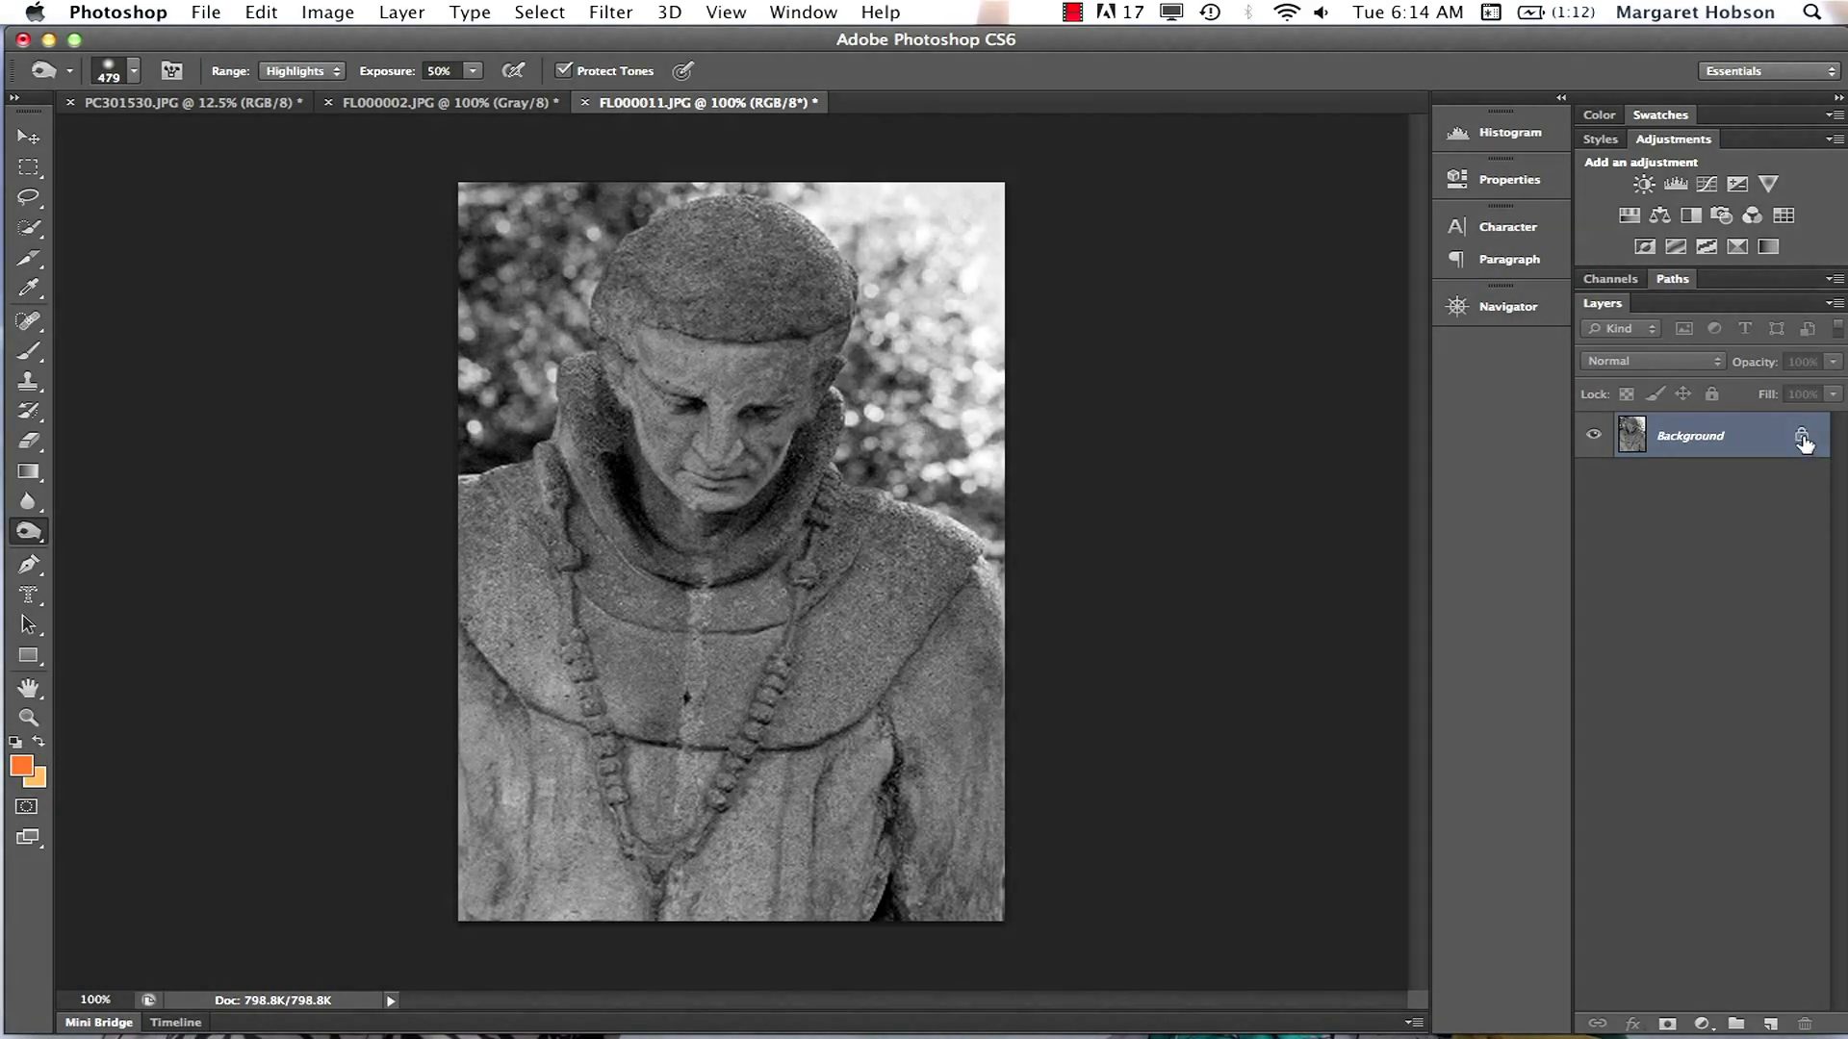
Convert the Background into a regular layer named "orginal" and lock it completely
double_click(1696, 438)
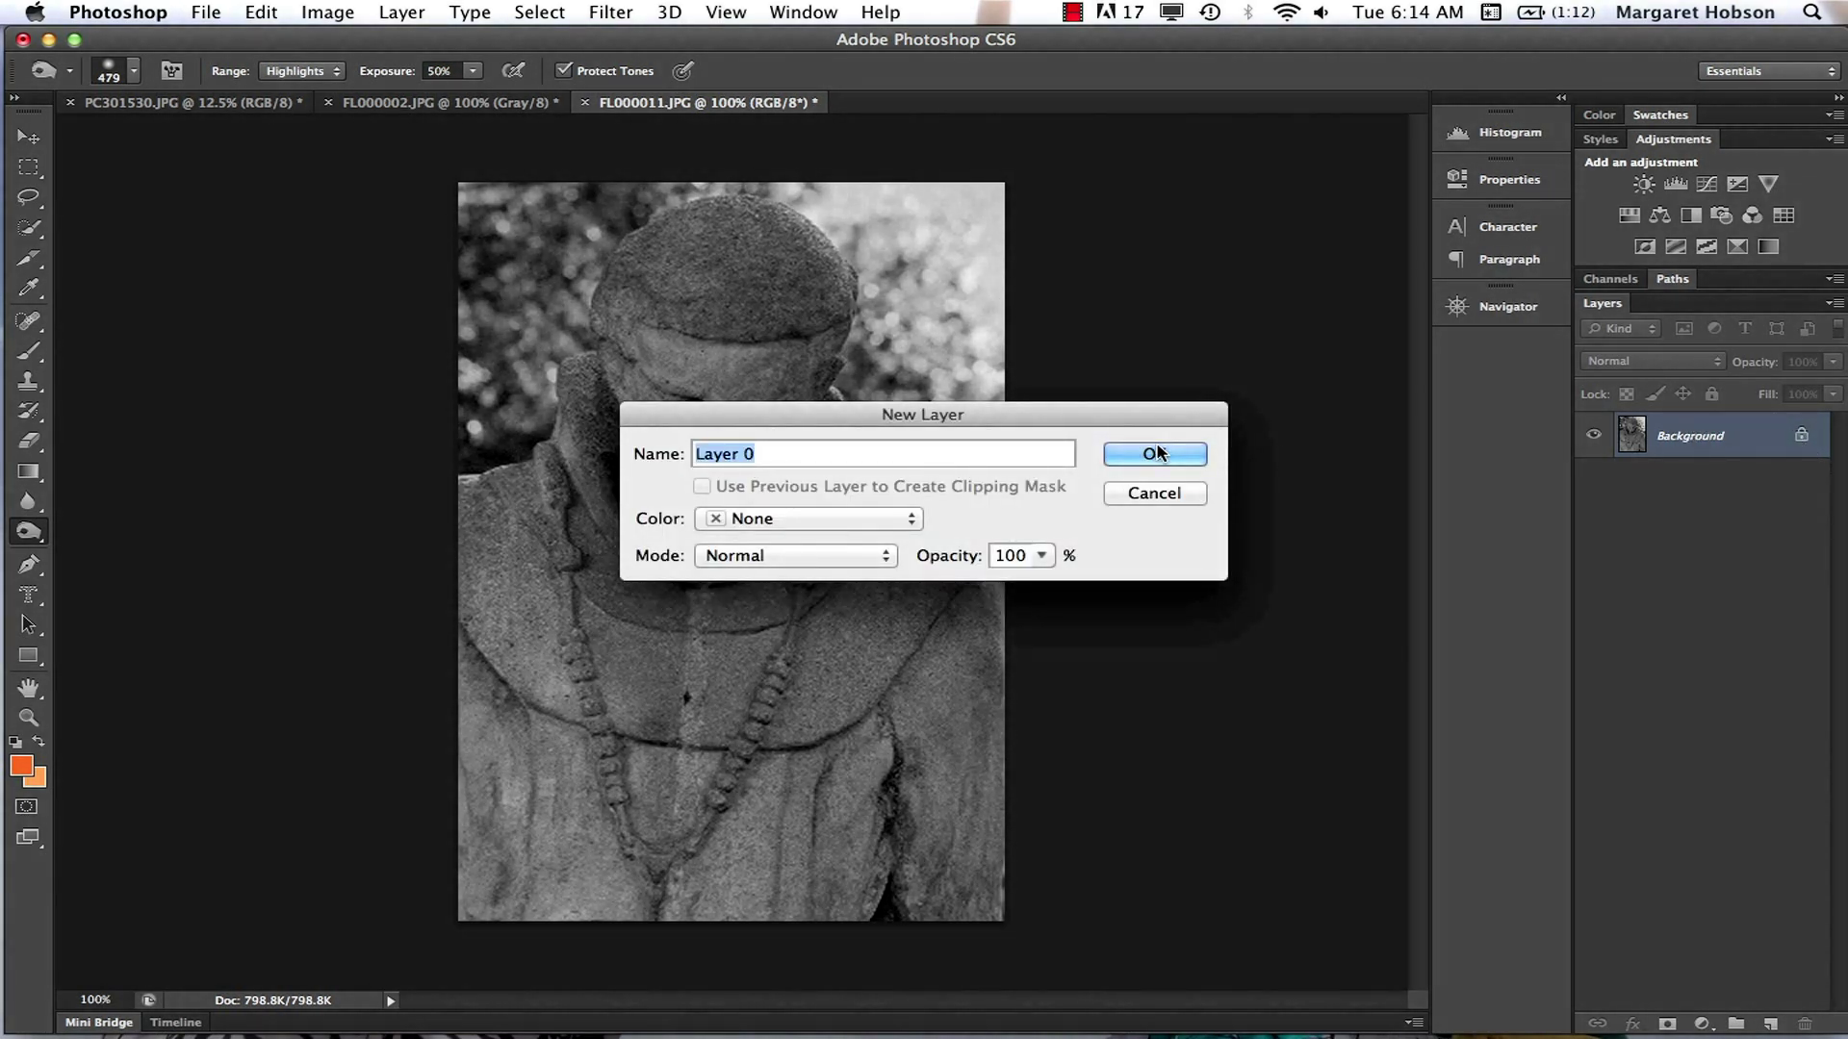
key("BackSpace")
type("orgian")
key("BackSpace")
key("BackSpace")
type("nal")
left_click(1169, 454)
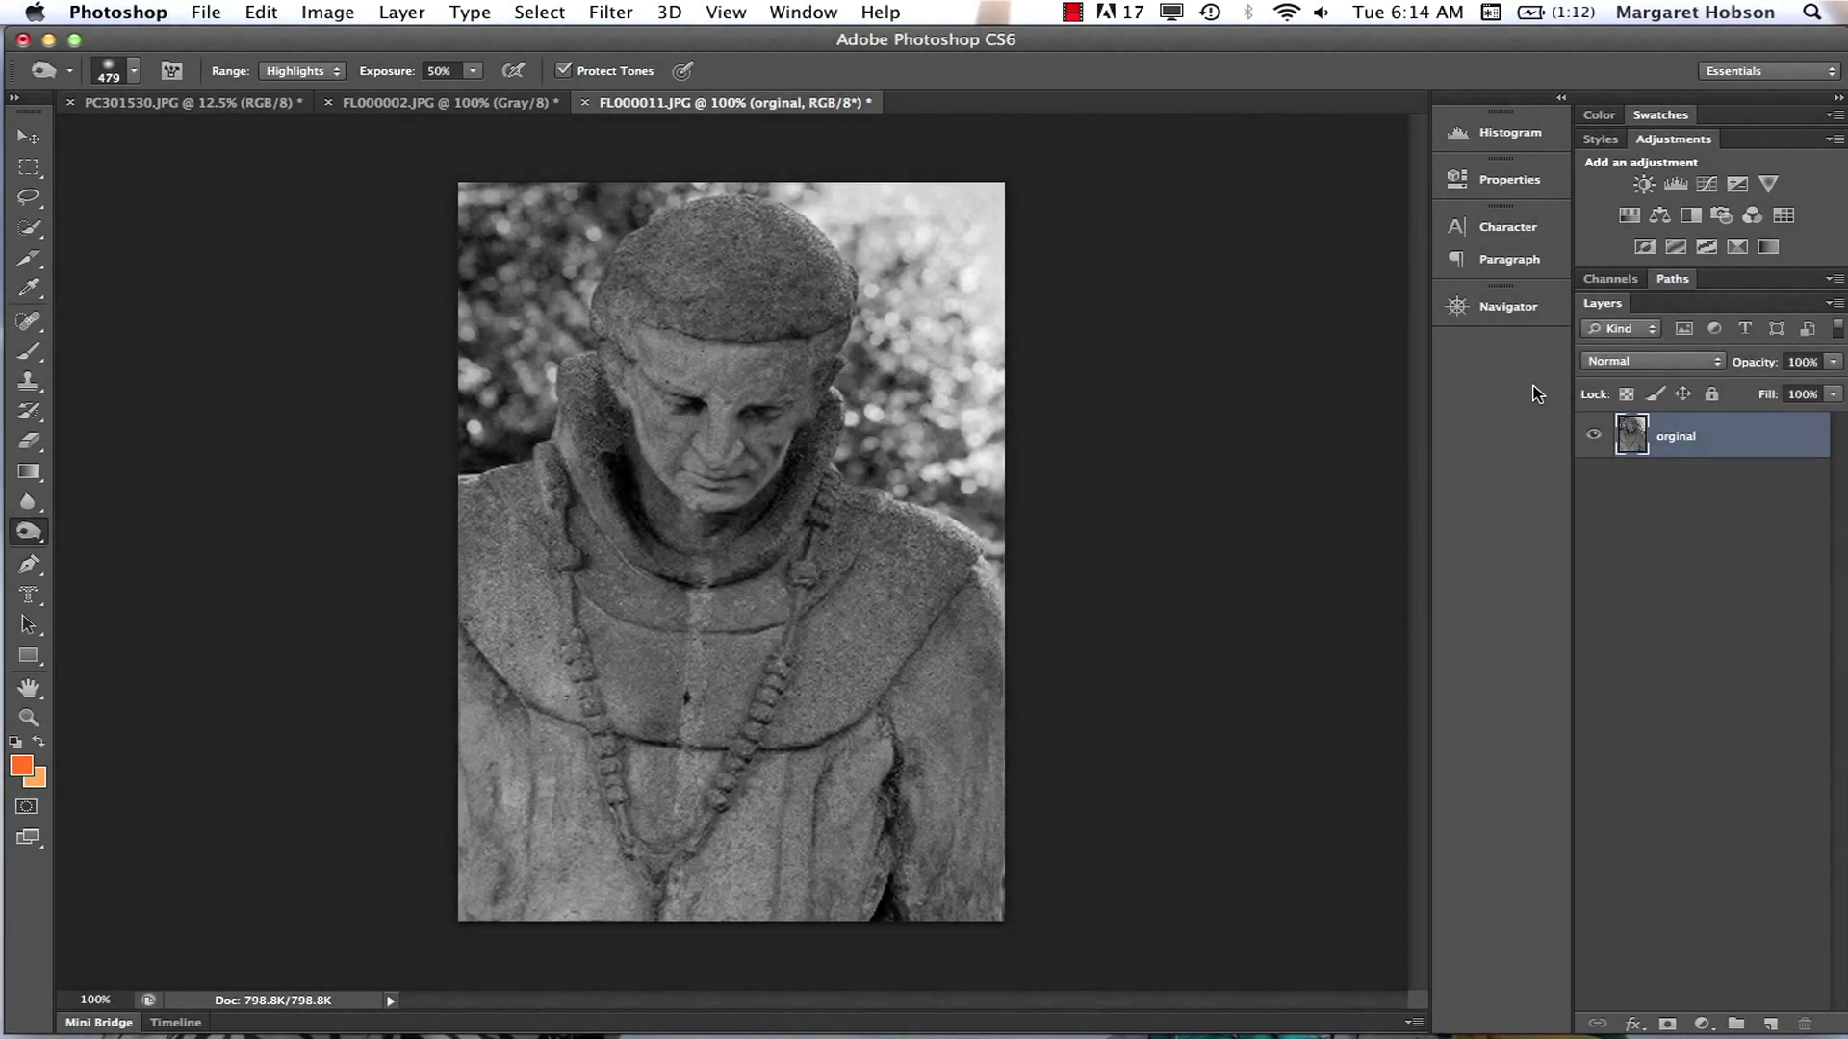
left_click(1711, 396)
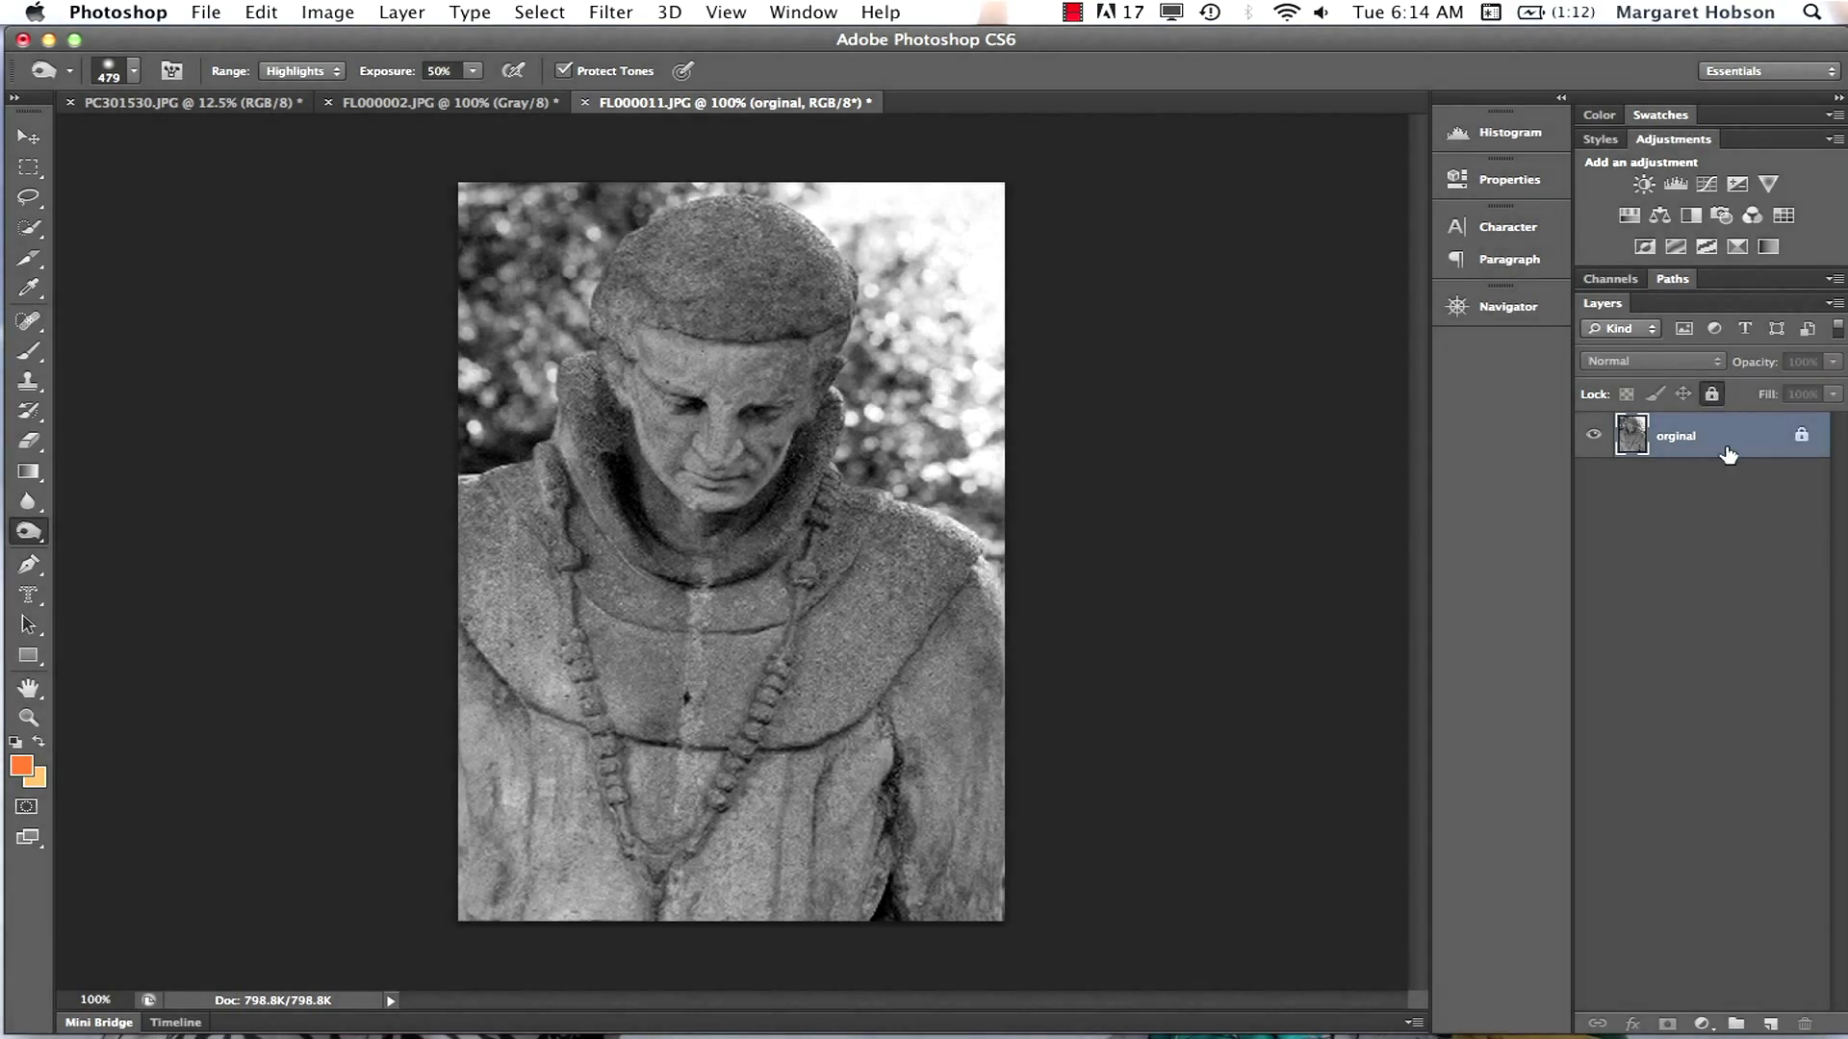
key("super+z")
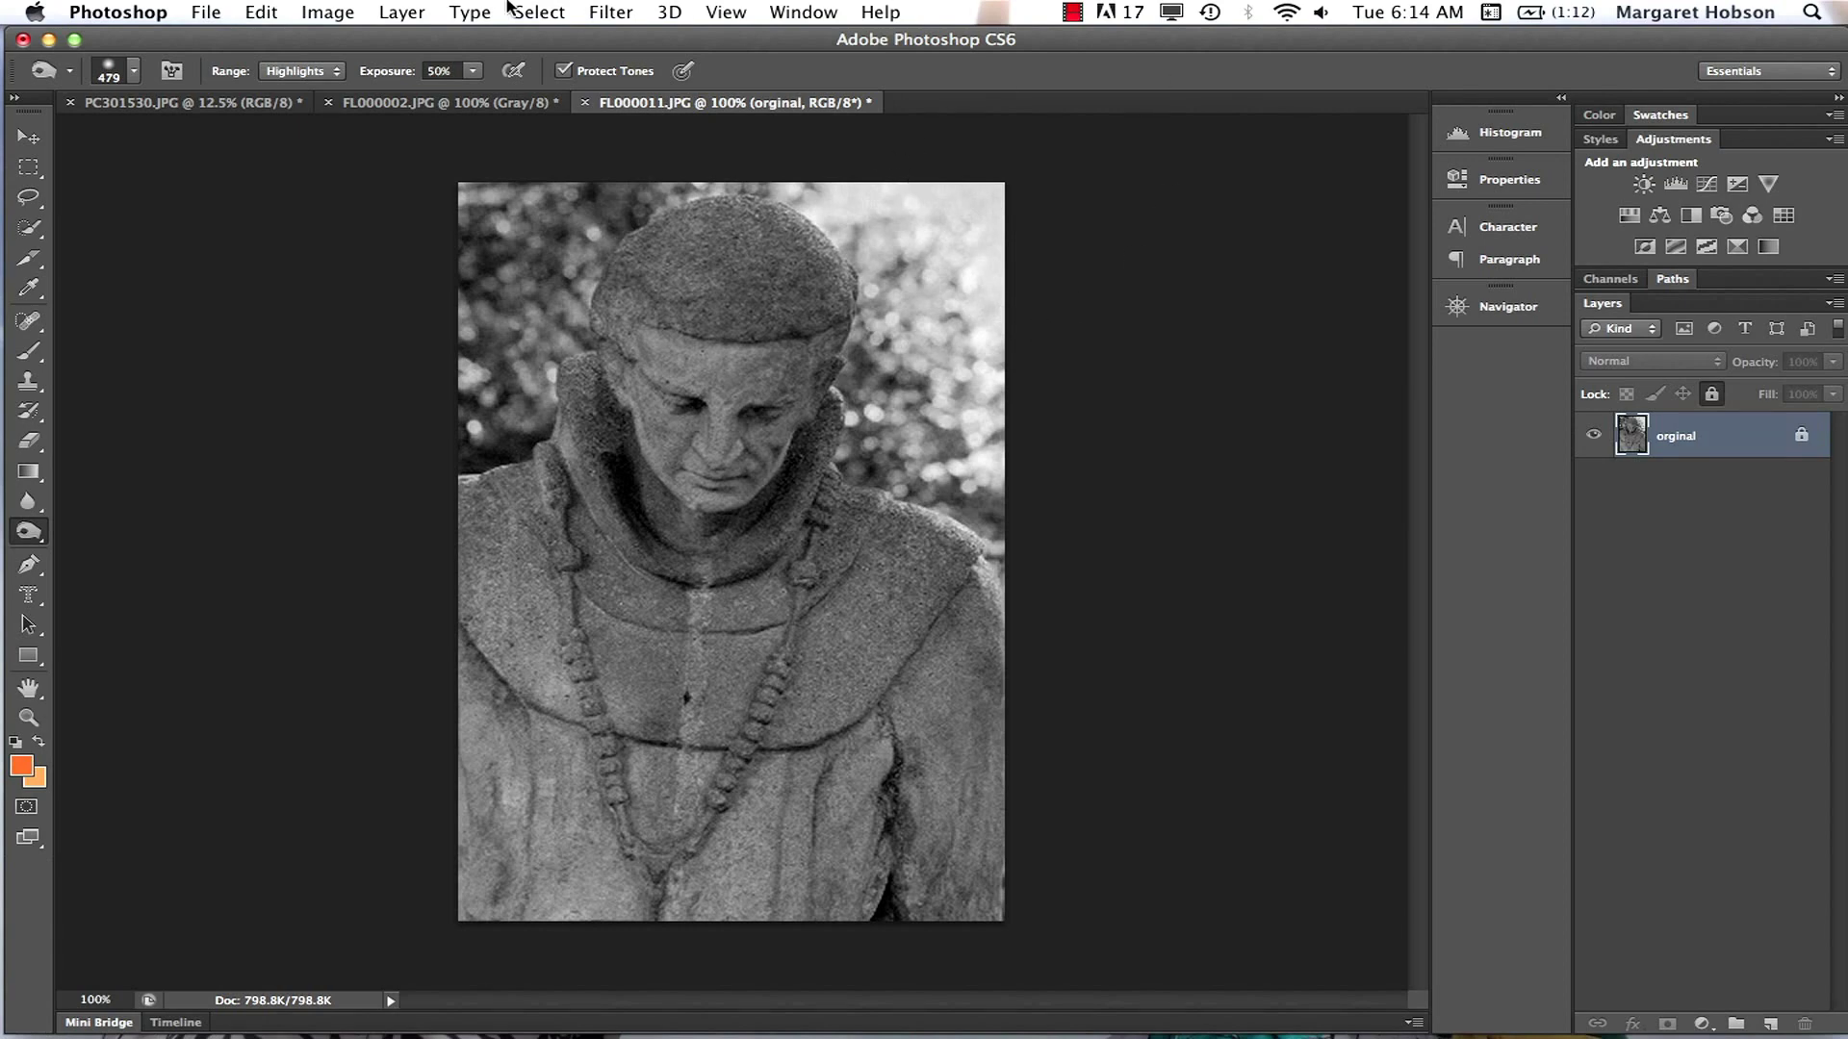
Duplicate the locked layer as "edited image" and unlock the copy for editing
left_click(402, 14)
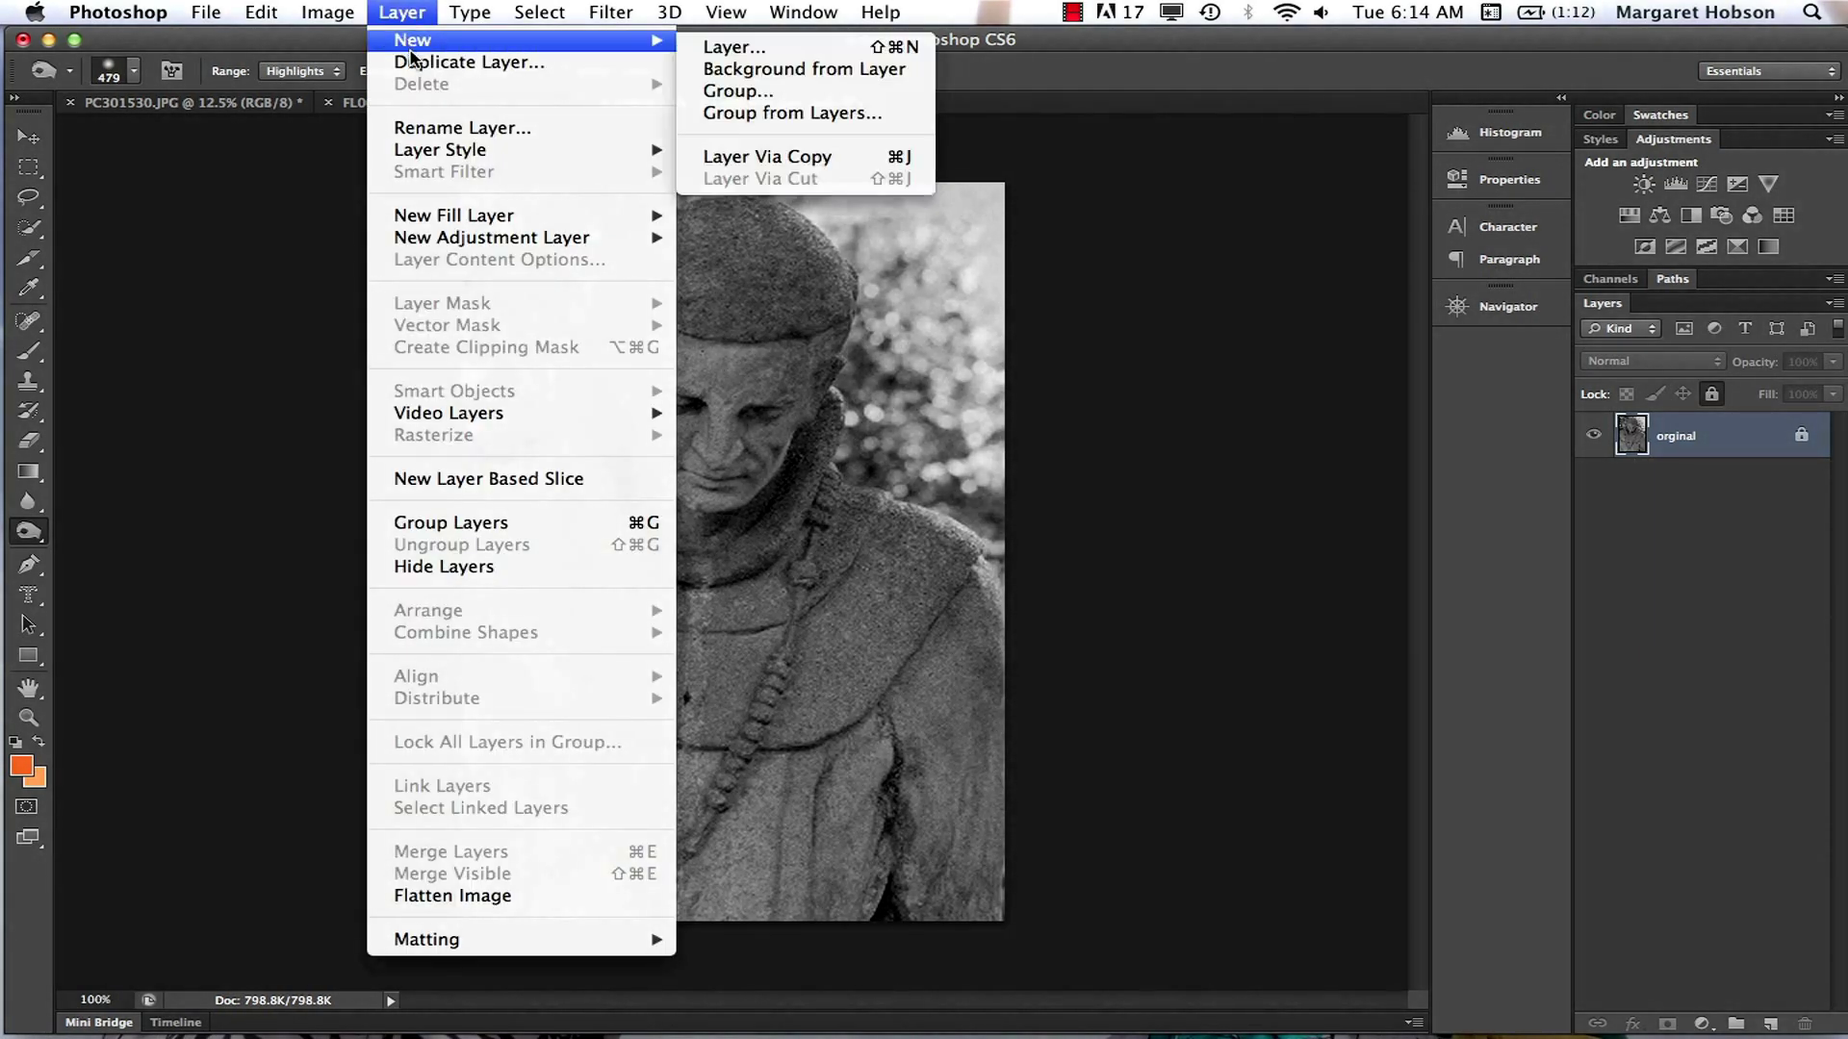
left_click(419, 83)
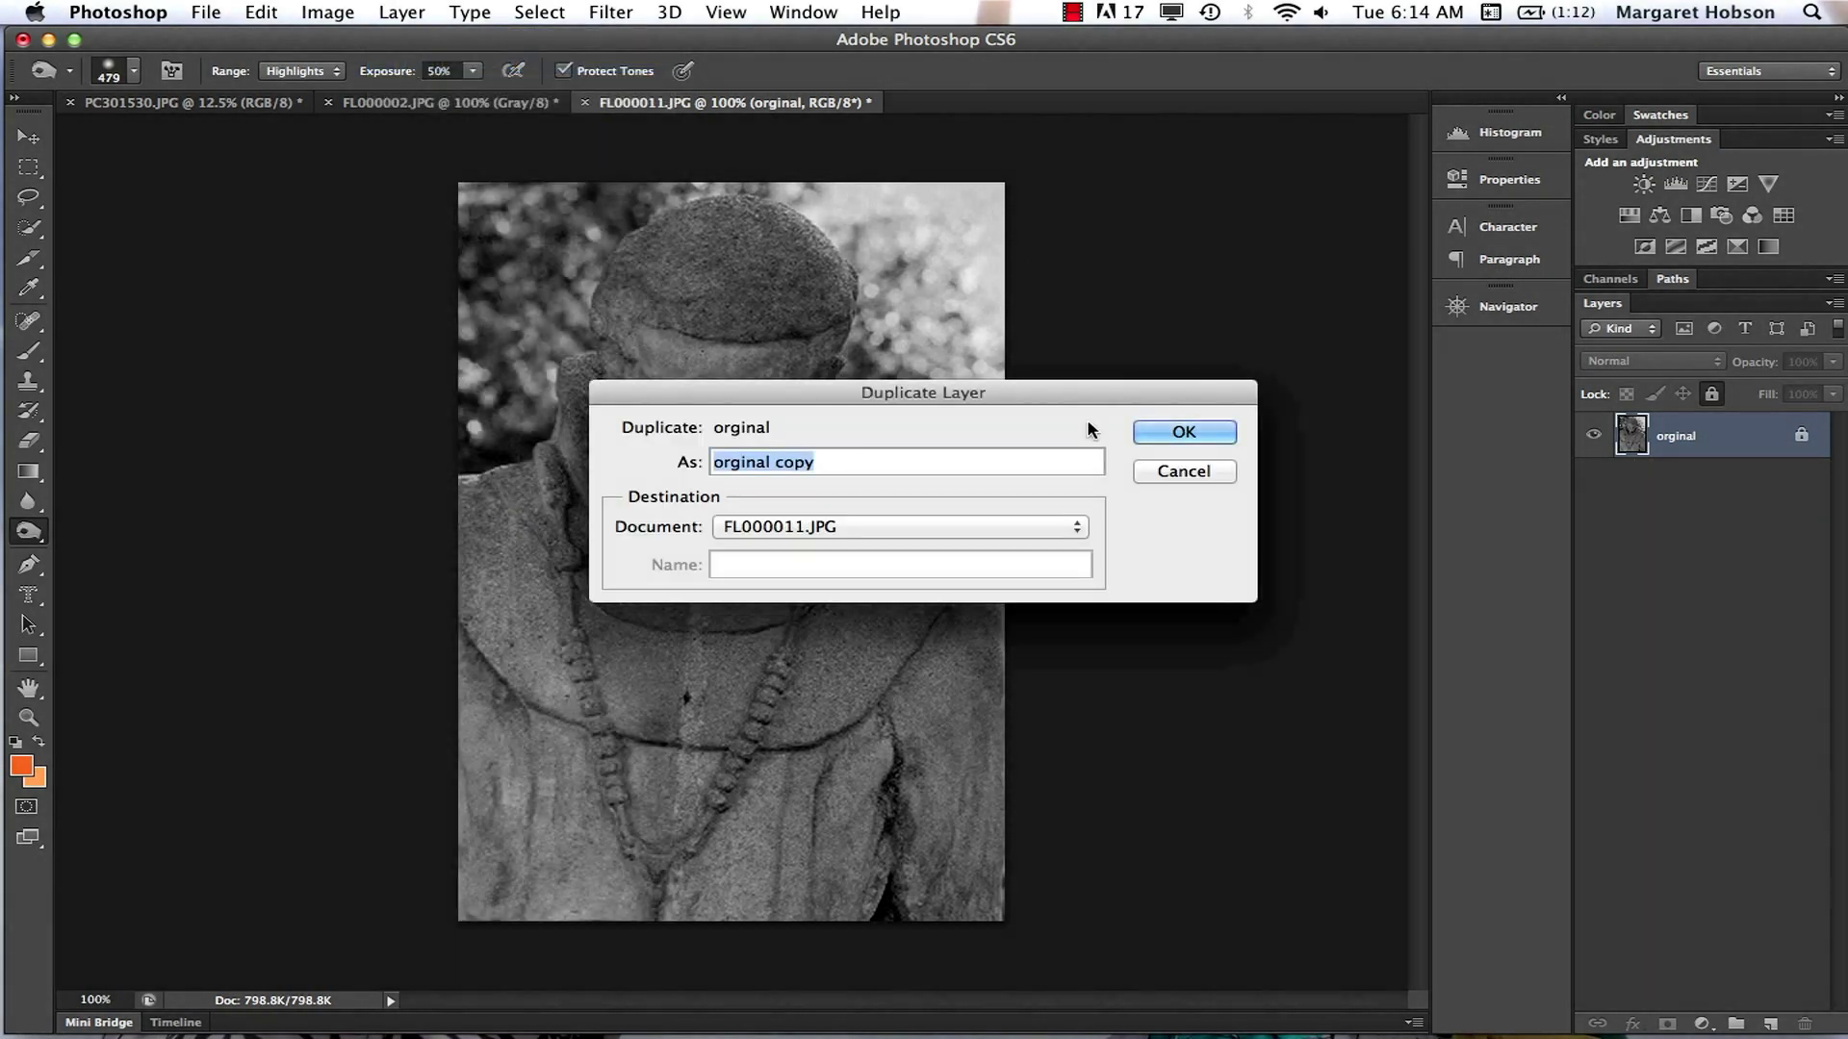
double_click(842, 461)
triple_click(842, 461)
type("e")
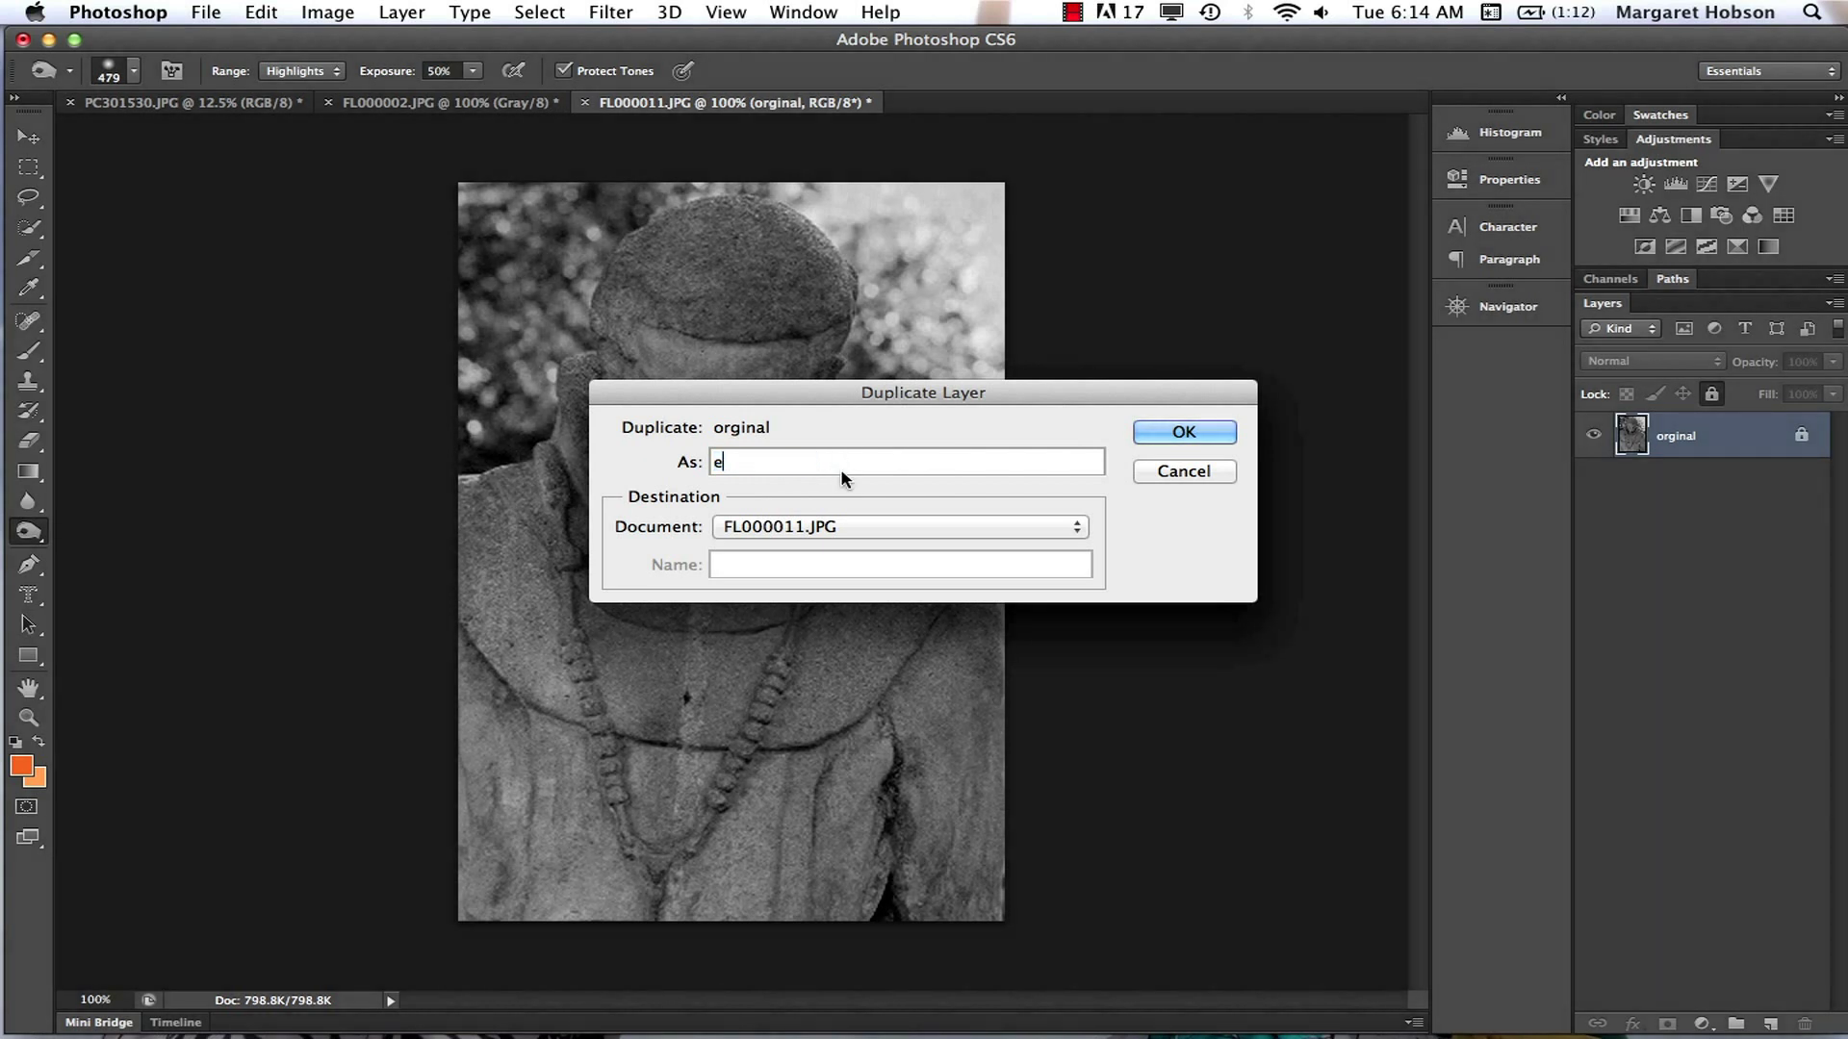
type("dited image")
left_click(1167, 435)
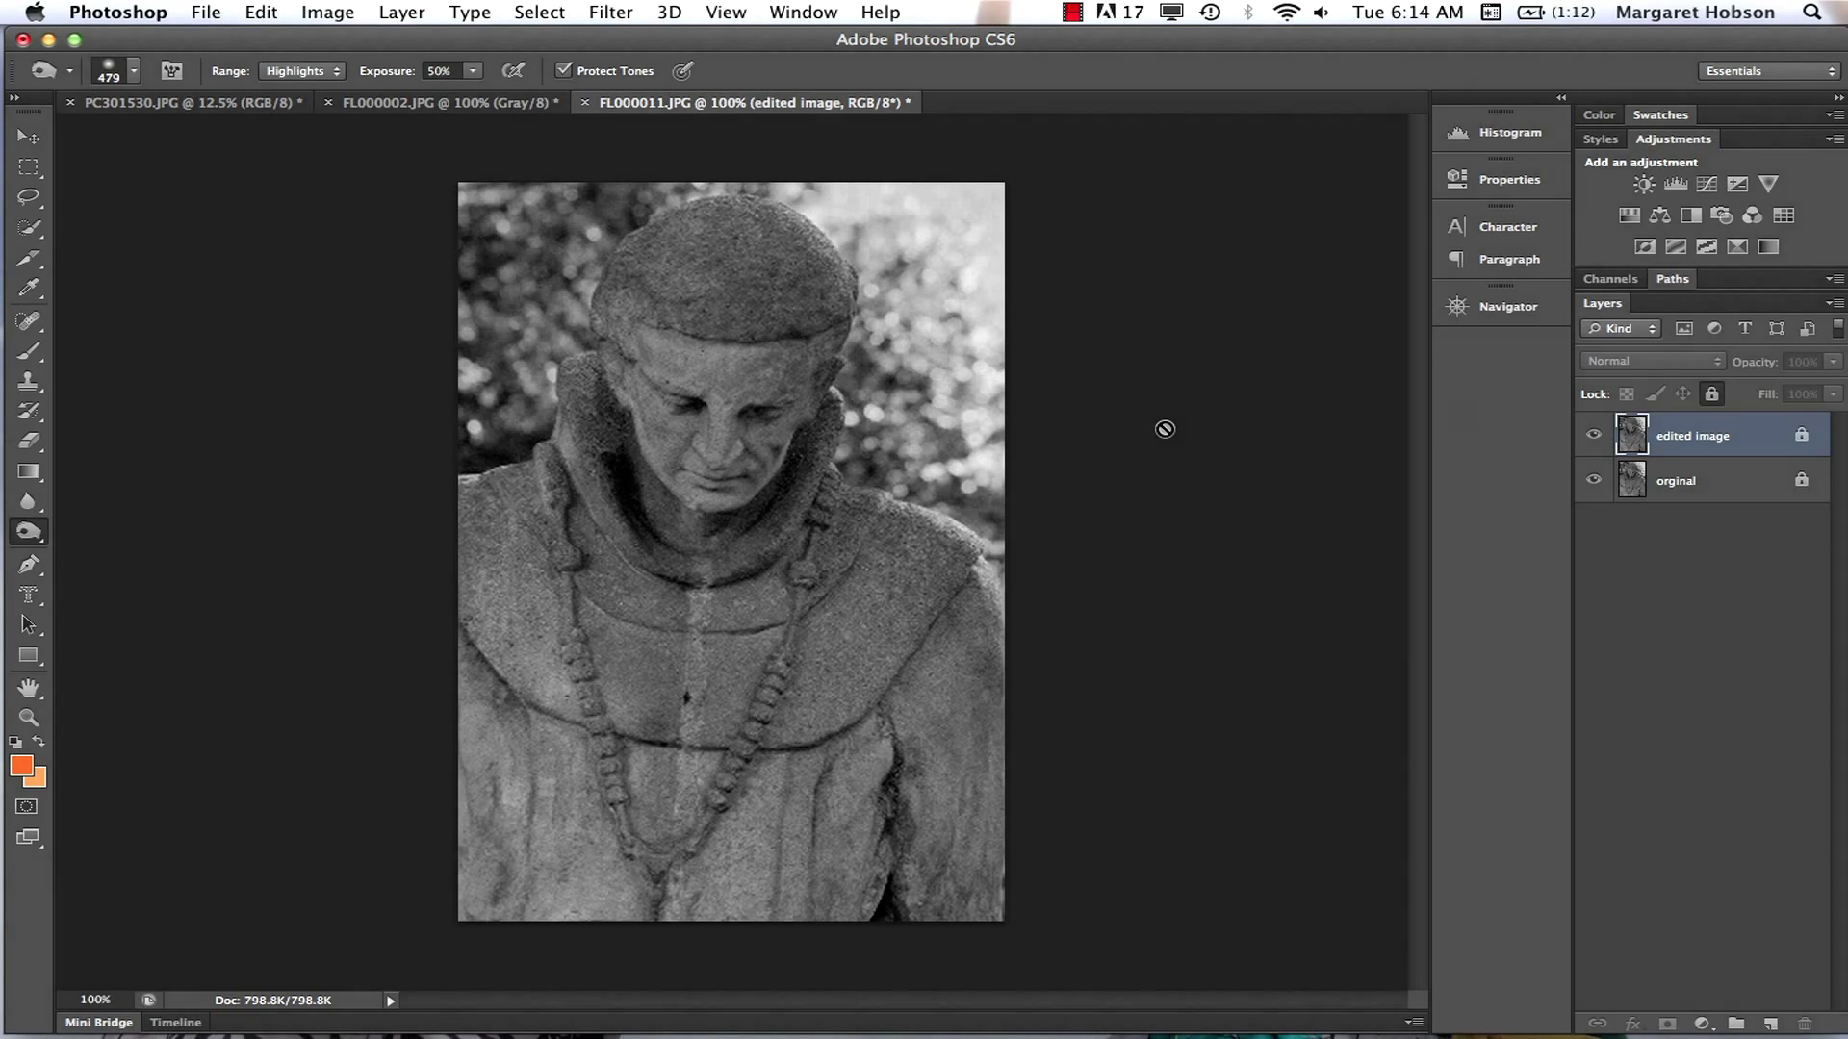
left_click(1712, 395)
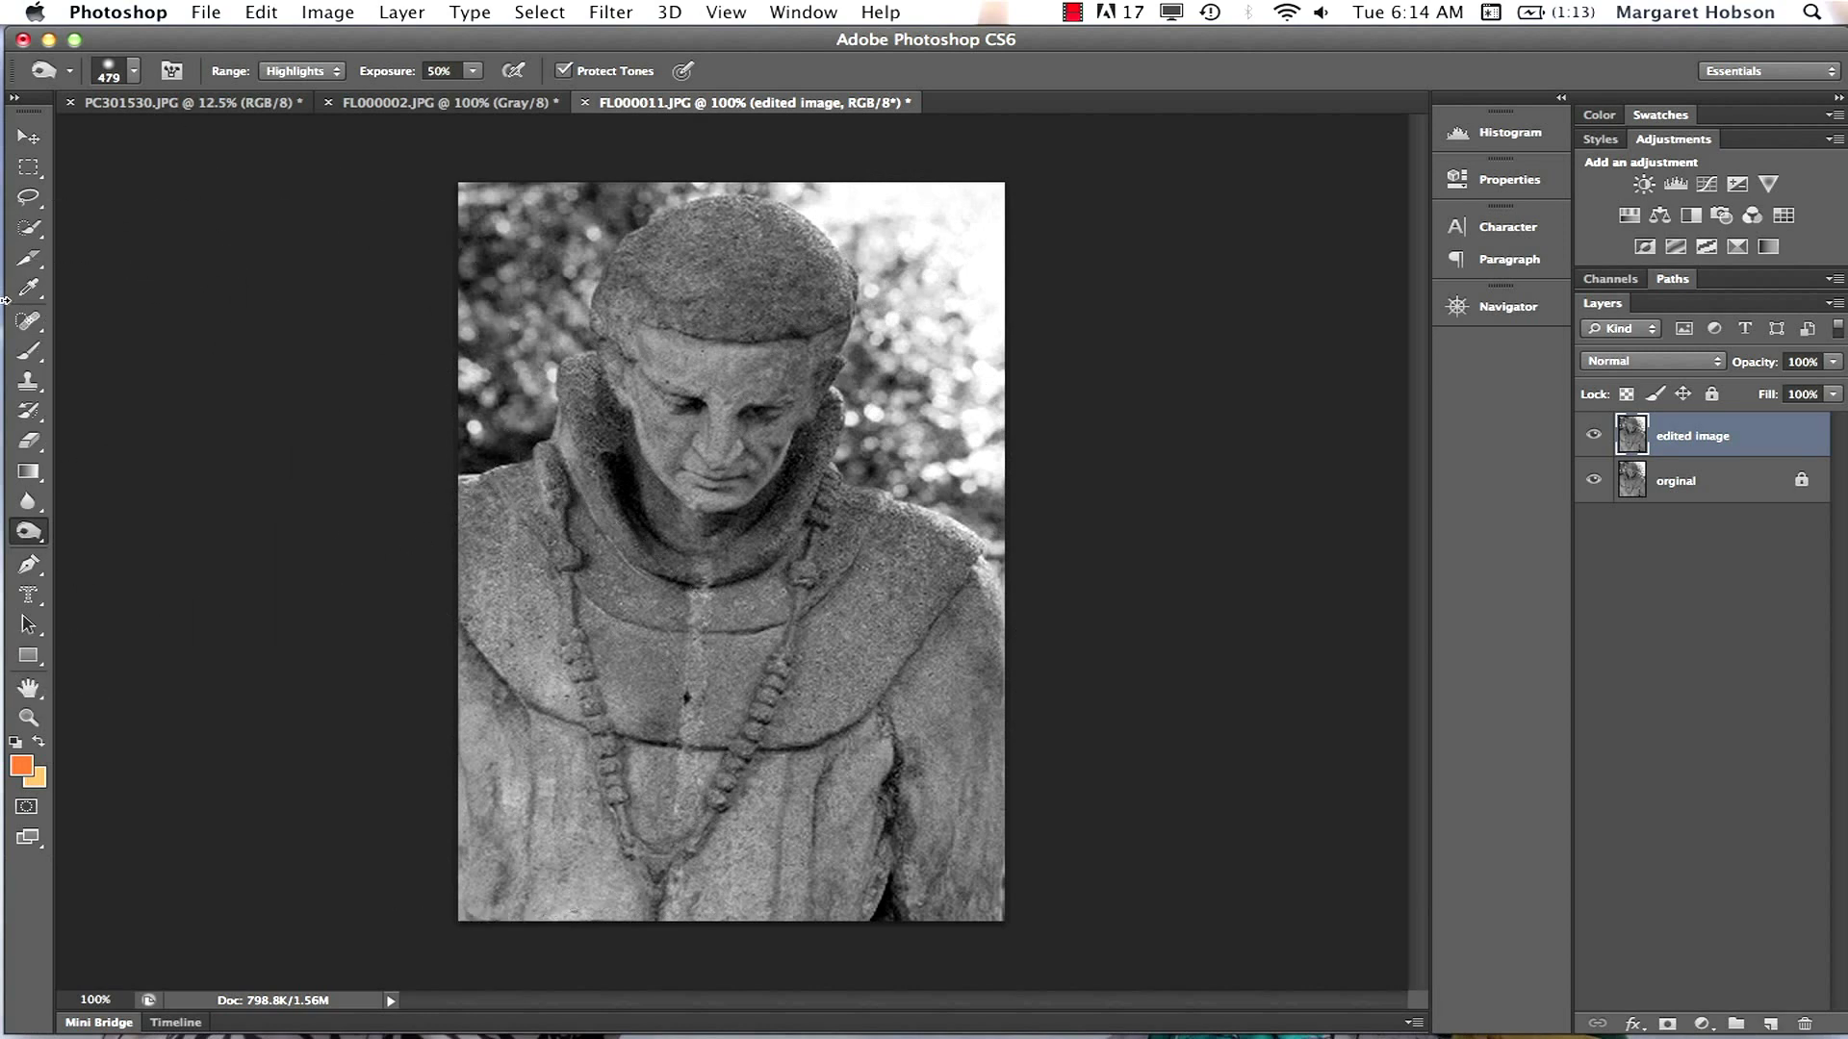
Activate the Dodge tool and set its brush size to 100 px
left_click(42, 548)
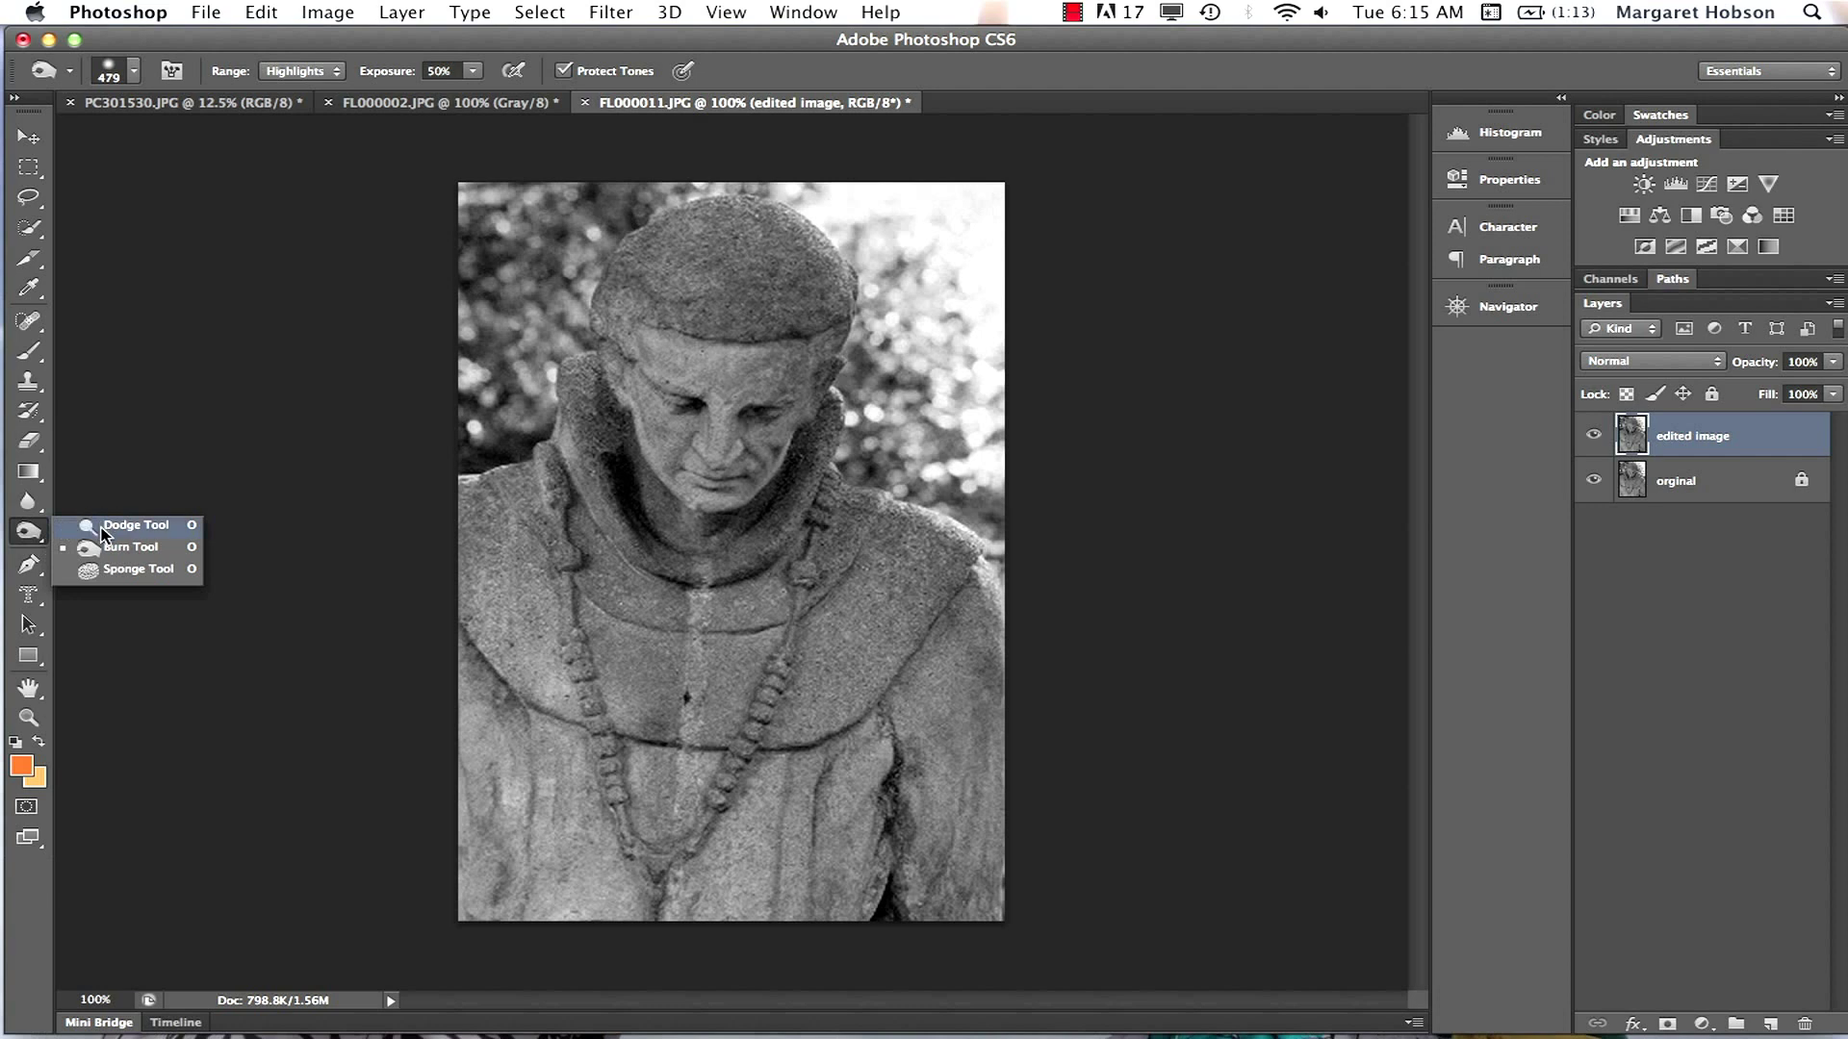
left_click(102, 528)
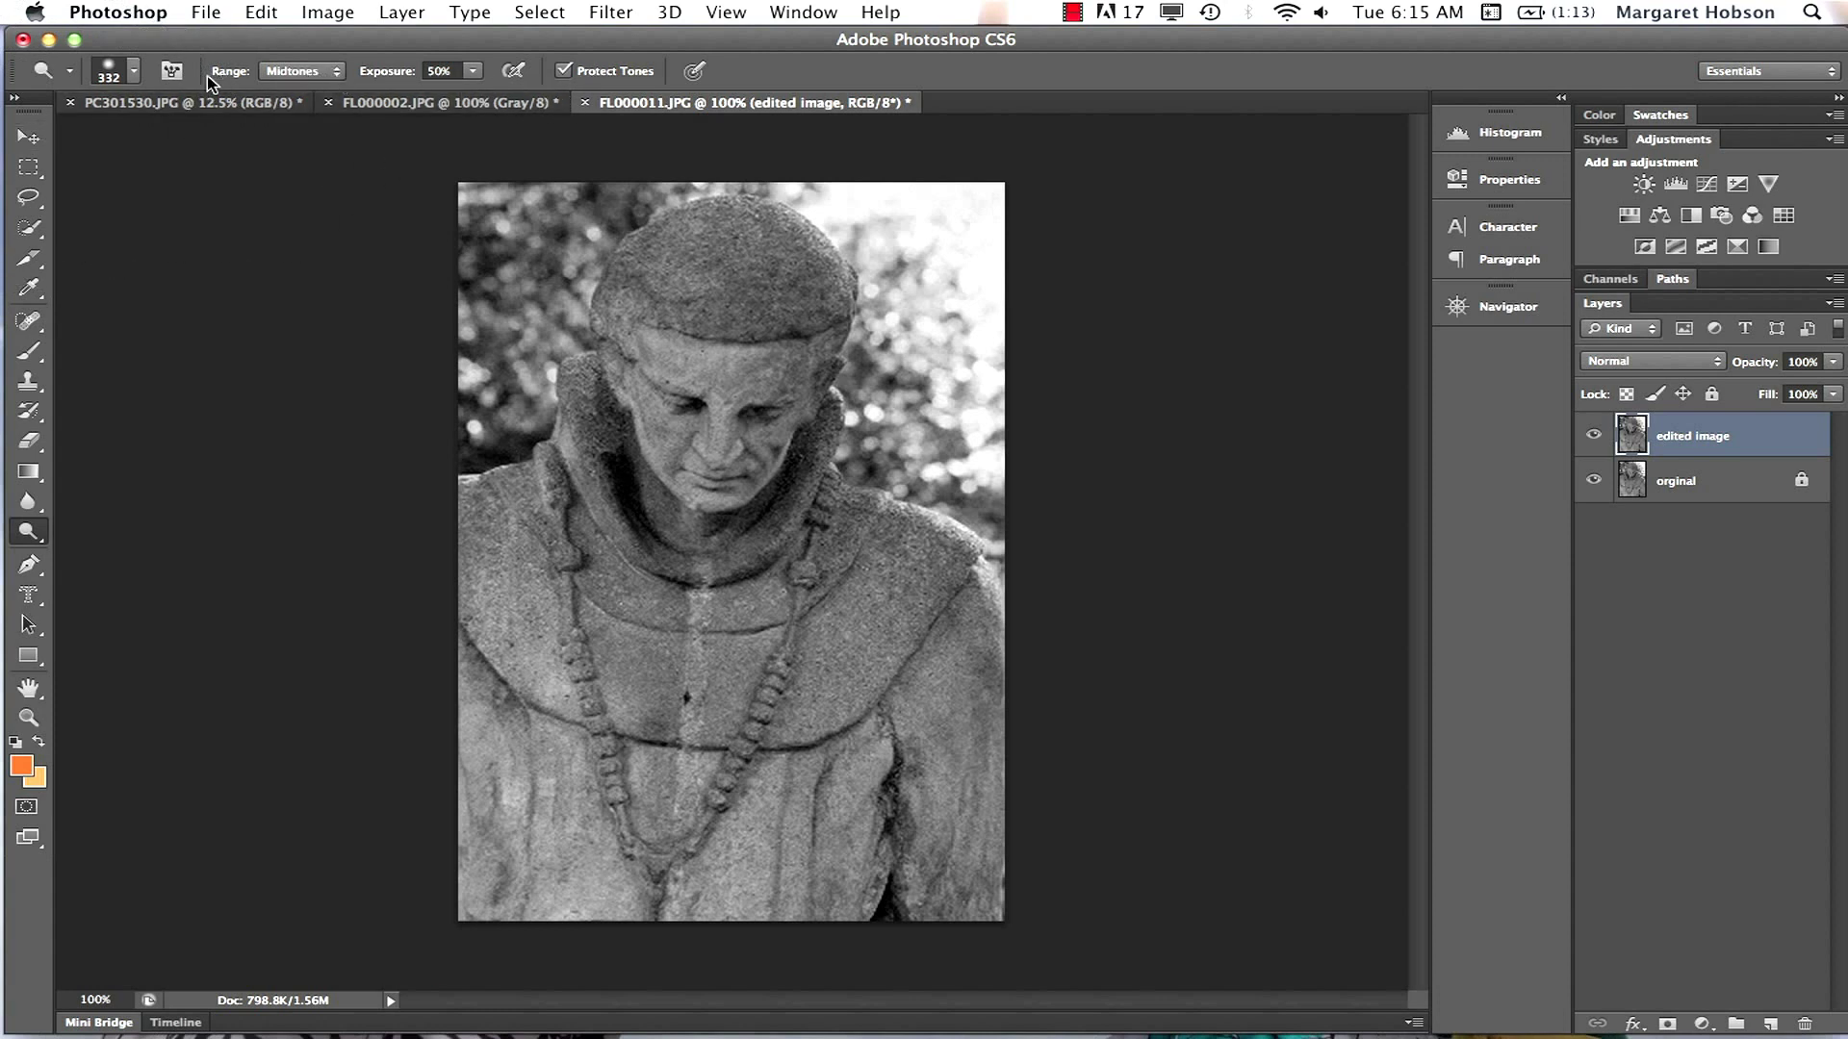
left_click(135, 77)
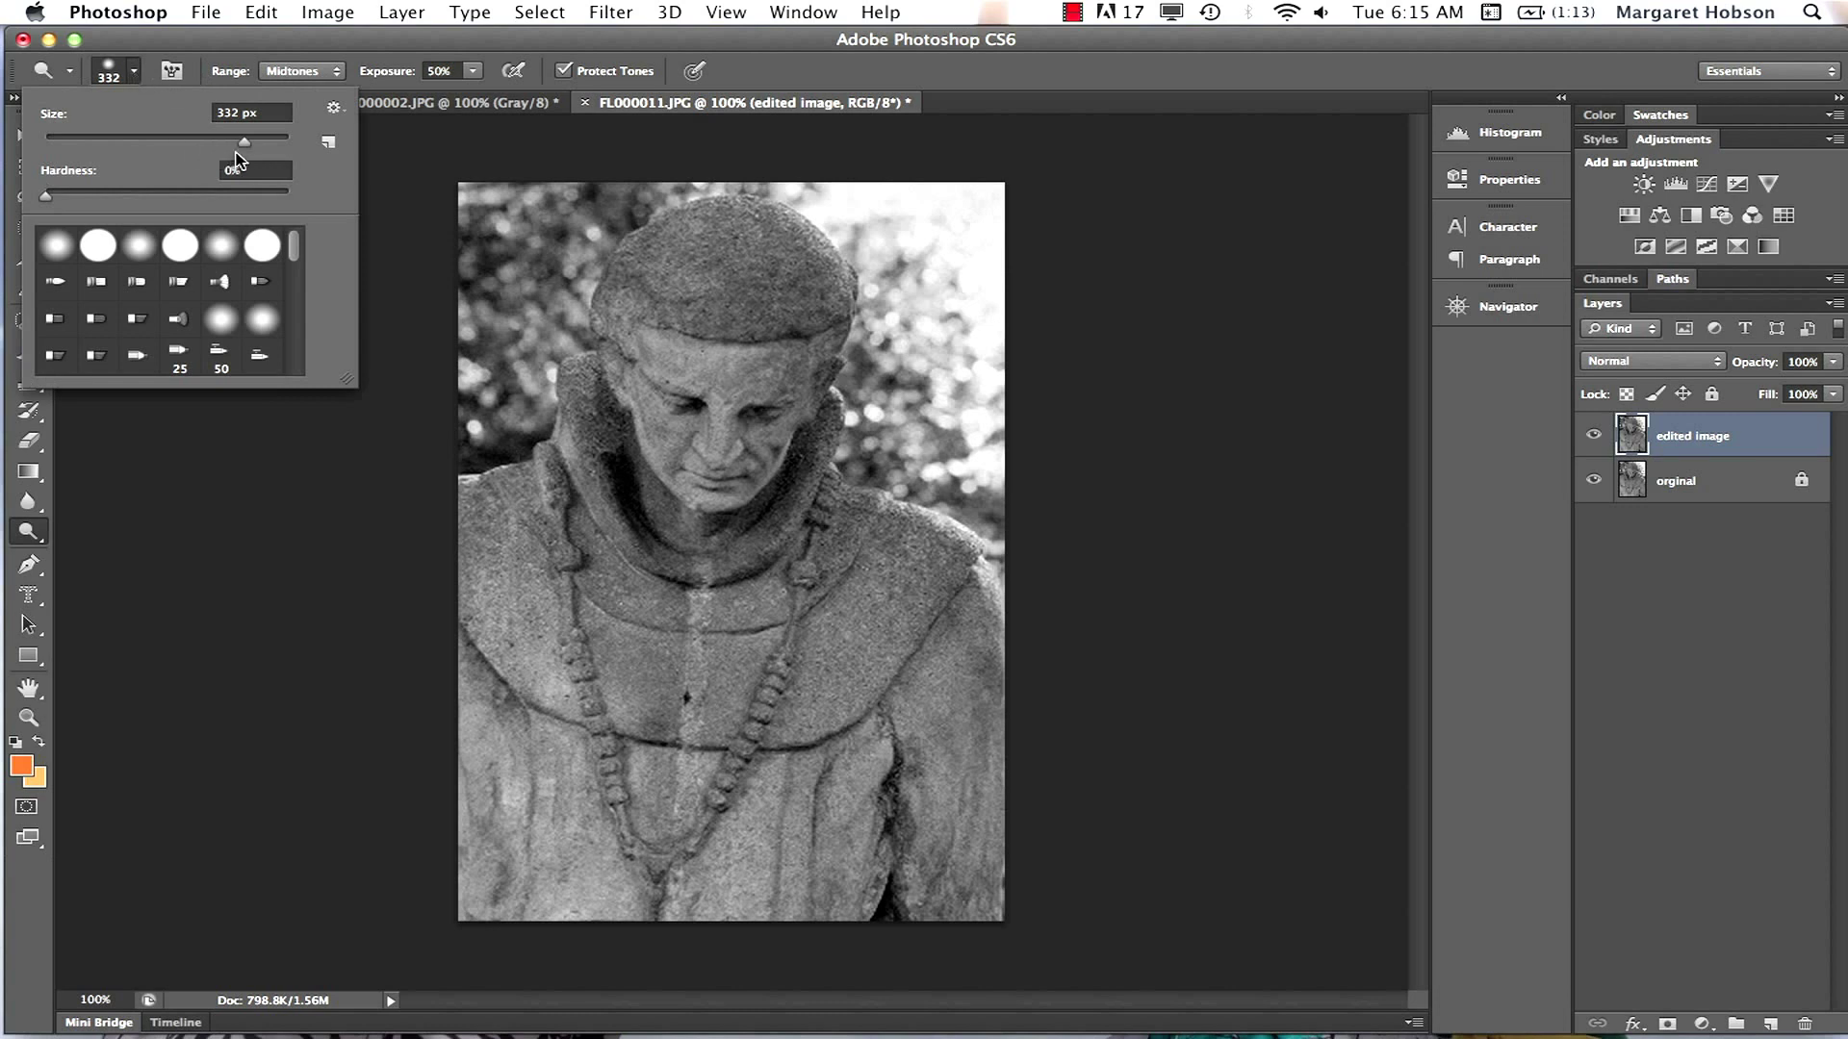
left_click_drag(244, 141, 198, 142)
double_click(234, 113)
type("101")
key("BackSpace")
type("0")
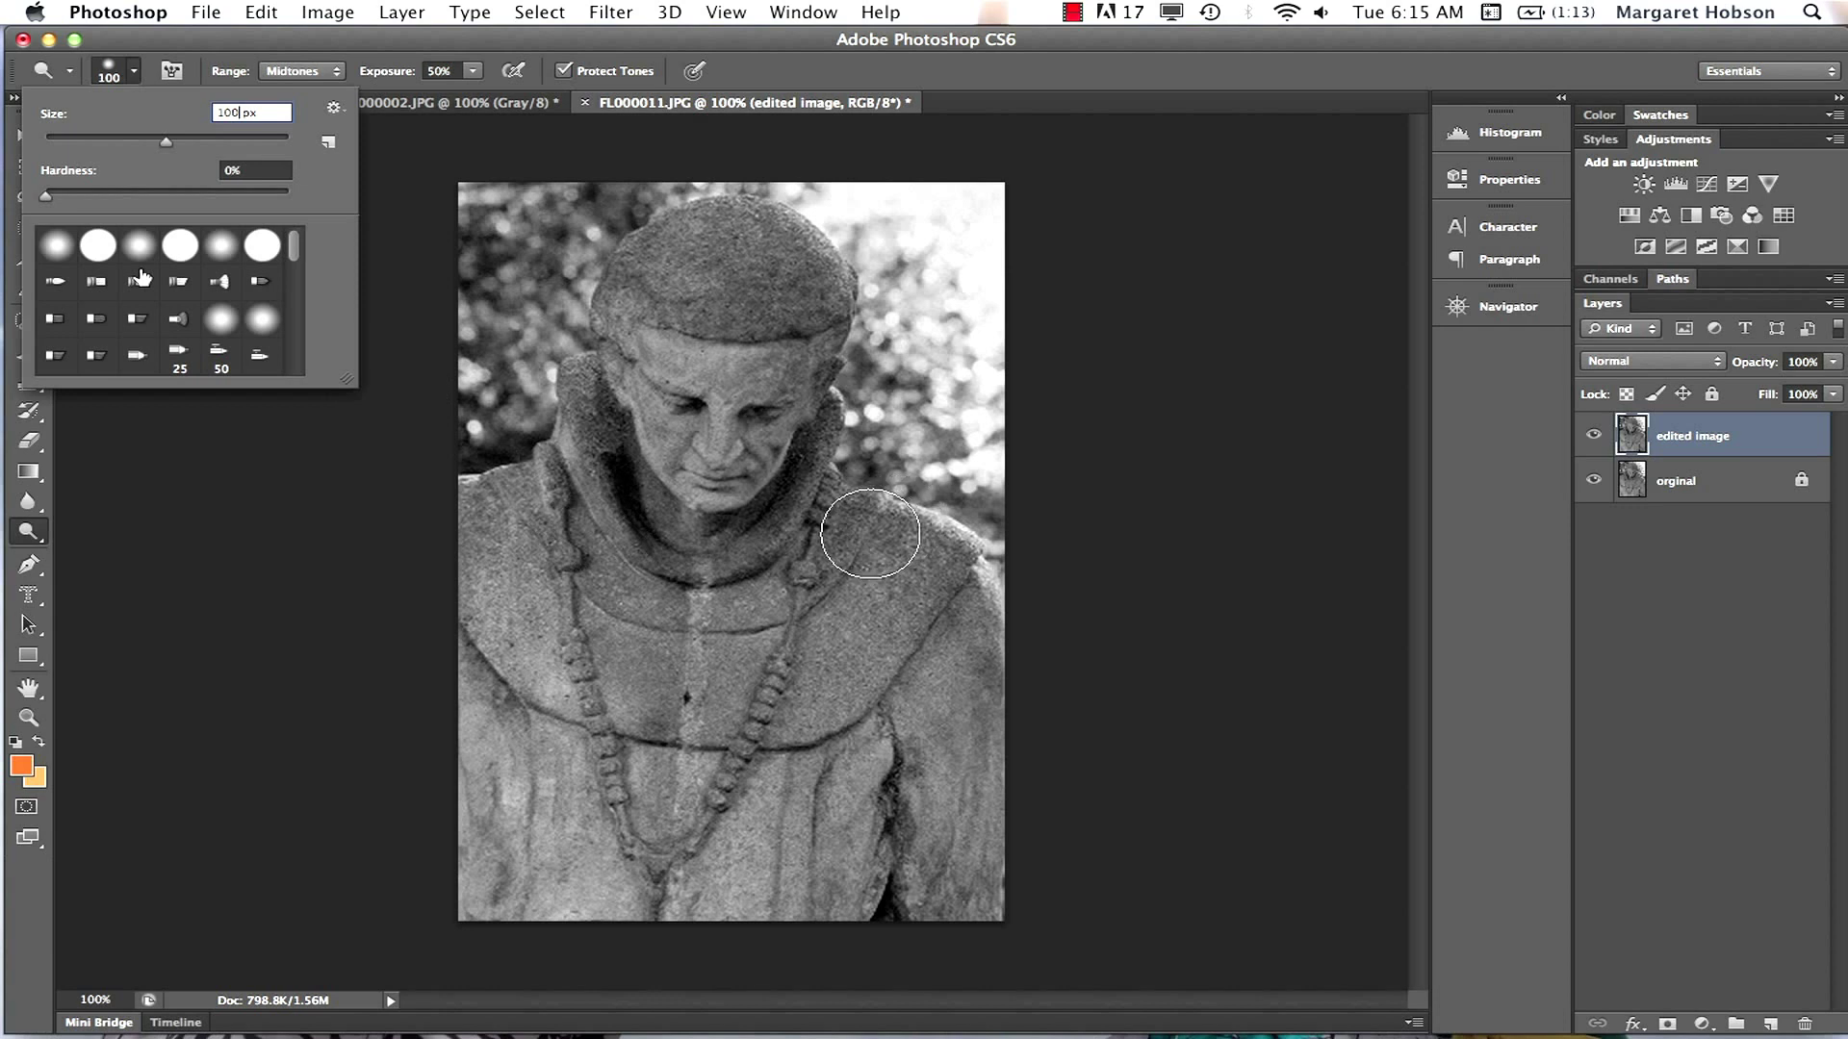
Dodge the midtones of the statue's sunlit shoulder beside the collar and down along the beads
mouse_move(869, 534)
left_mouse_down()
mouse_move(948, 554)
mouse_move(885, 572)
mouse_move(911, 578)
mouse_move(862, 542)
left_mouse_up()
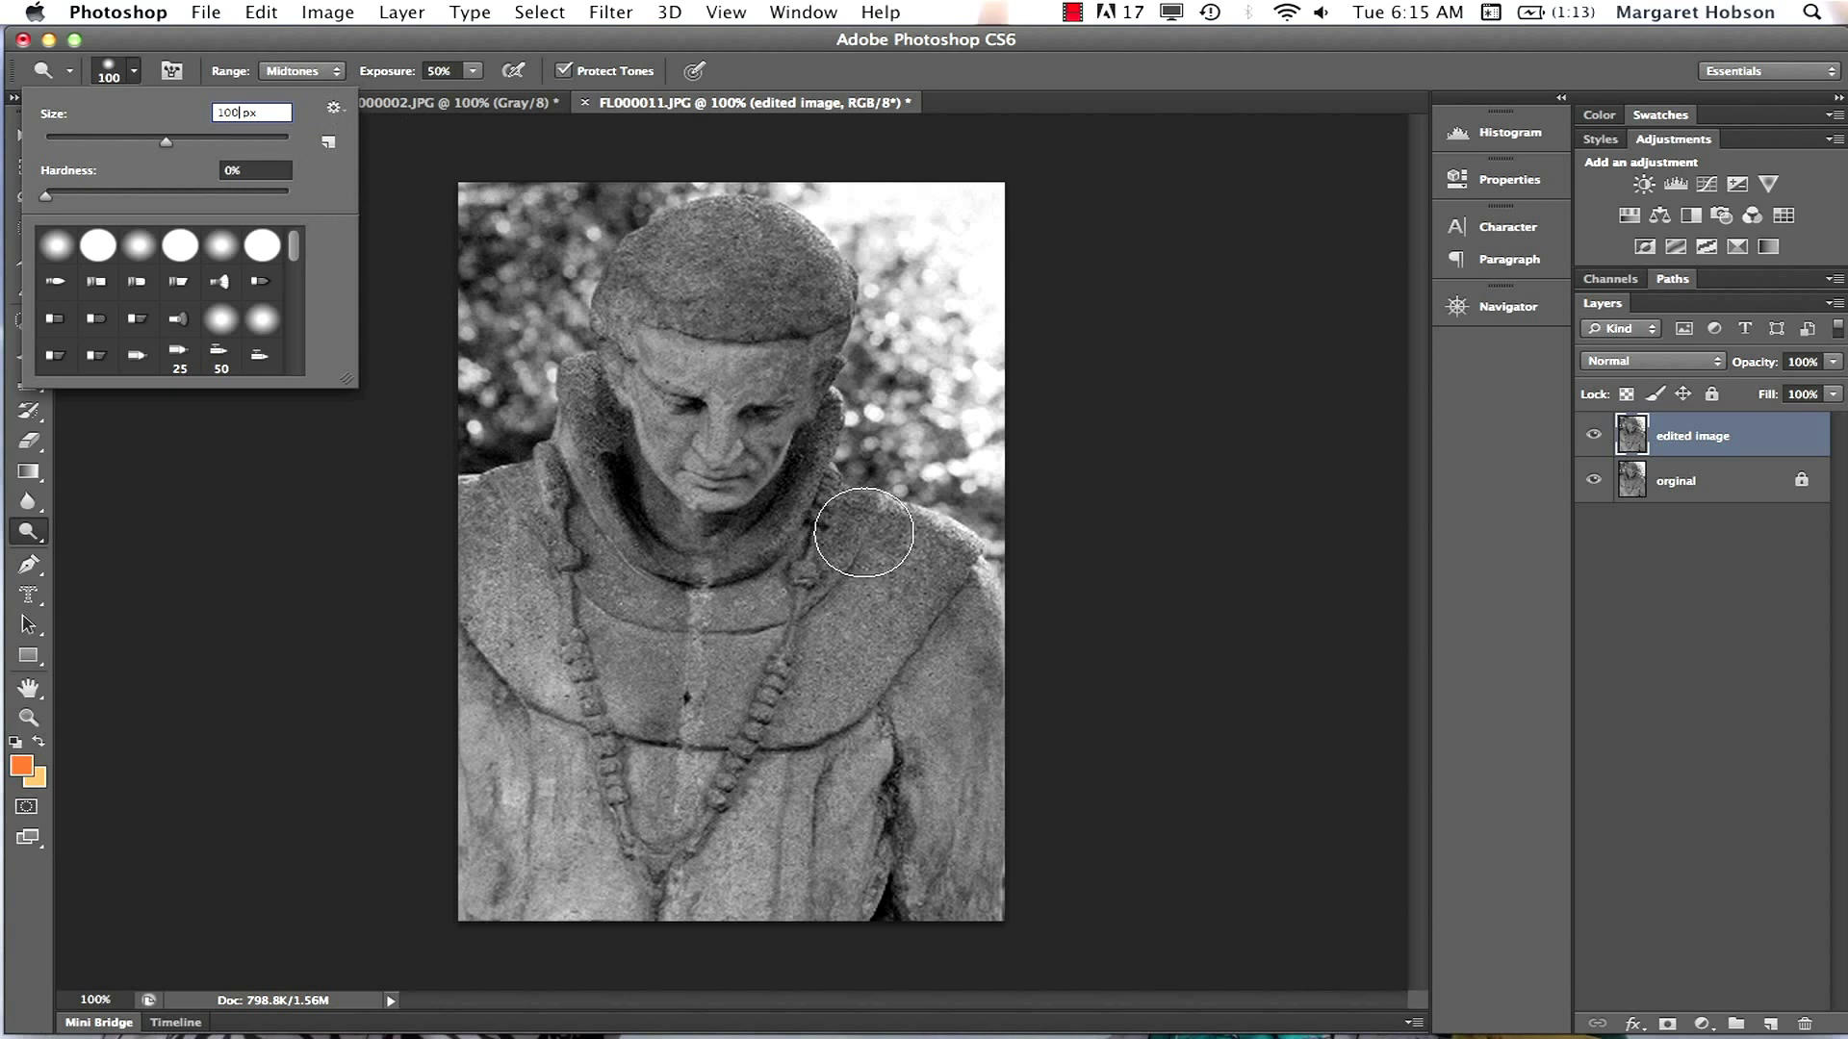
left_click(863, 532)
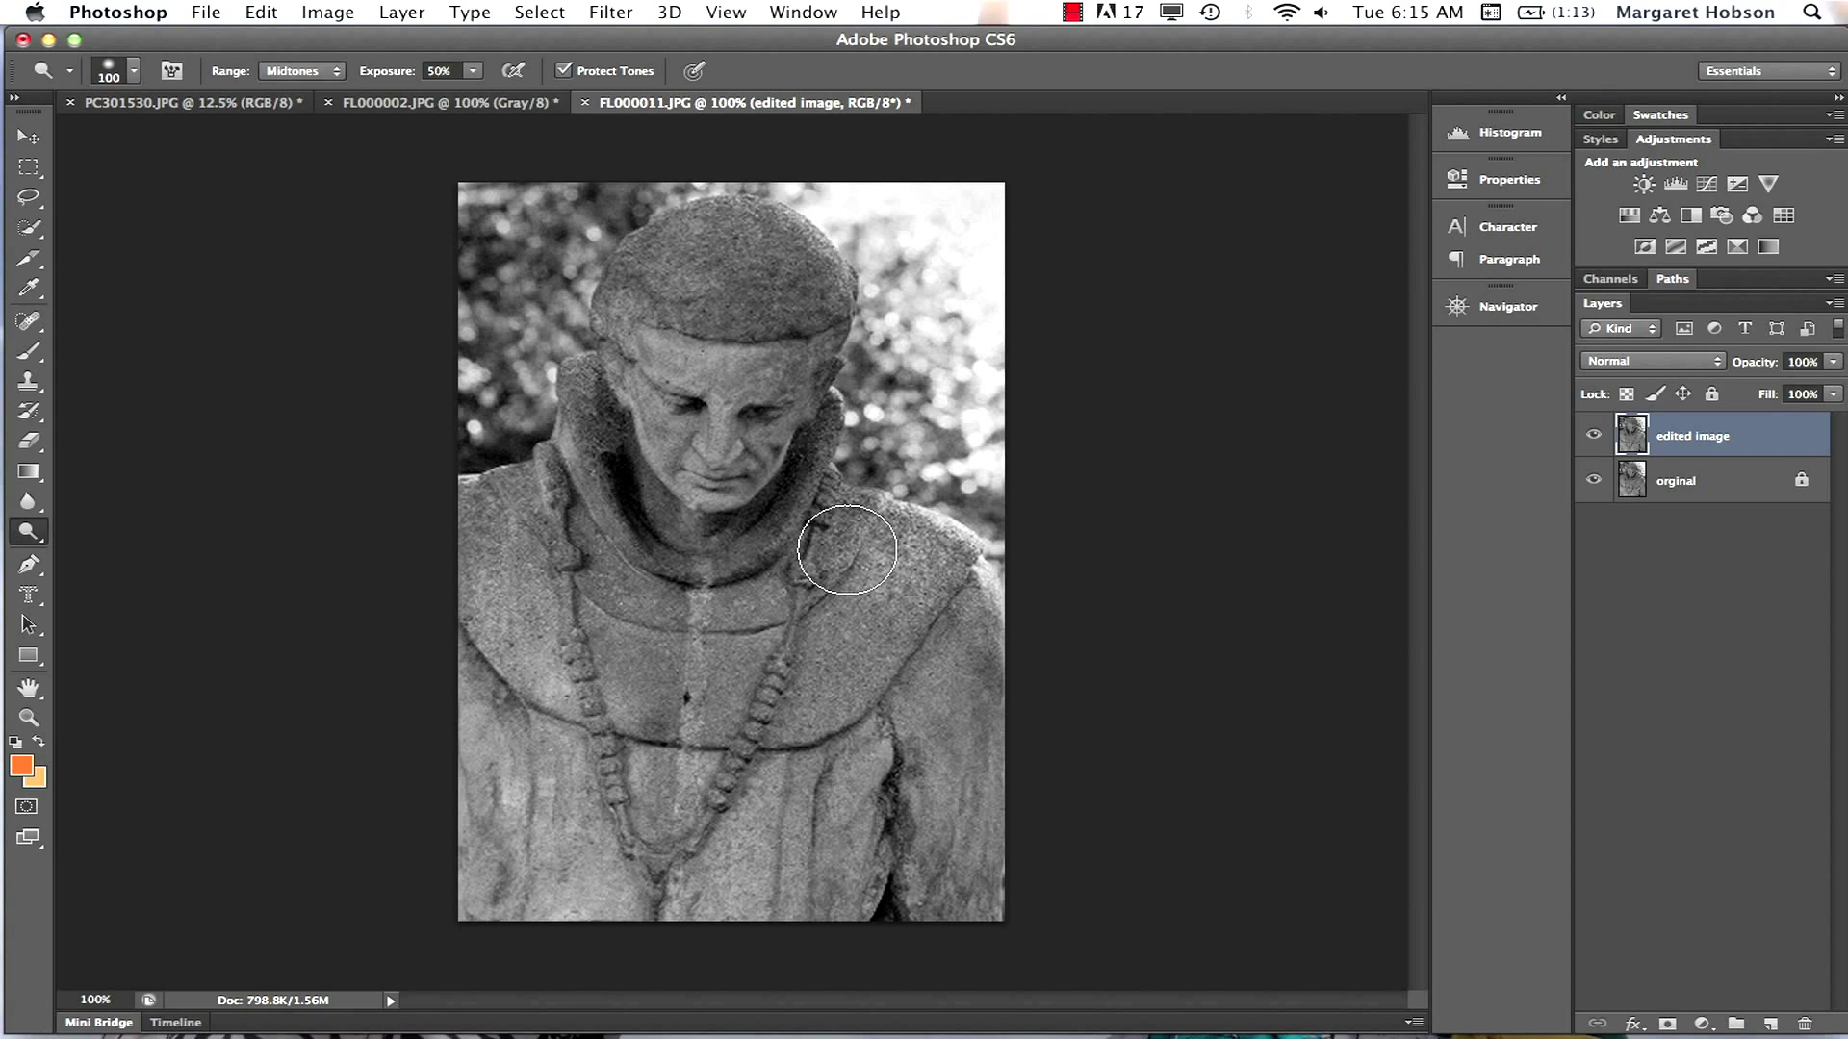
left_click_drag(842, 538, 810, 620)
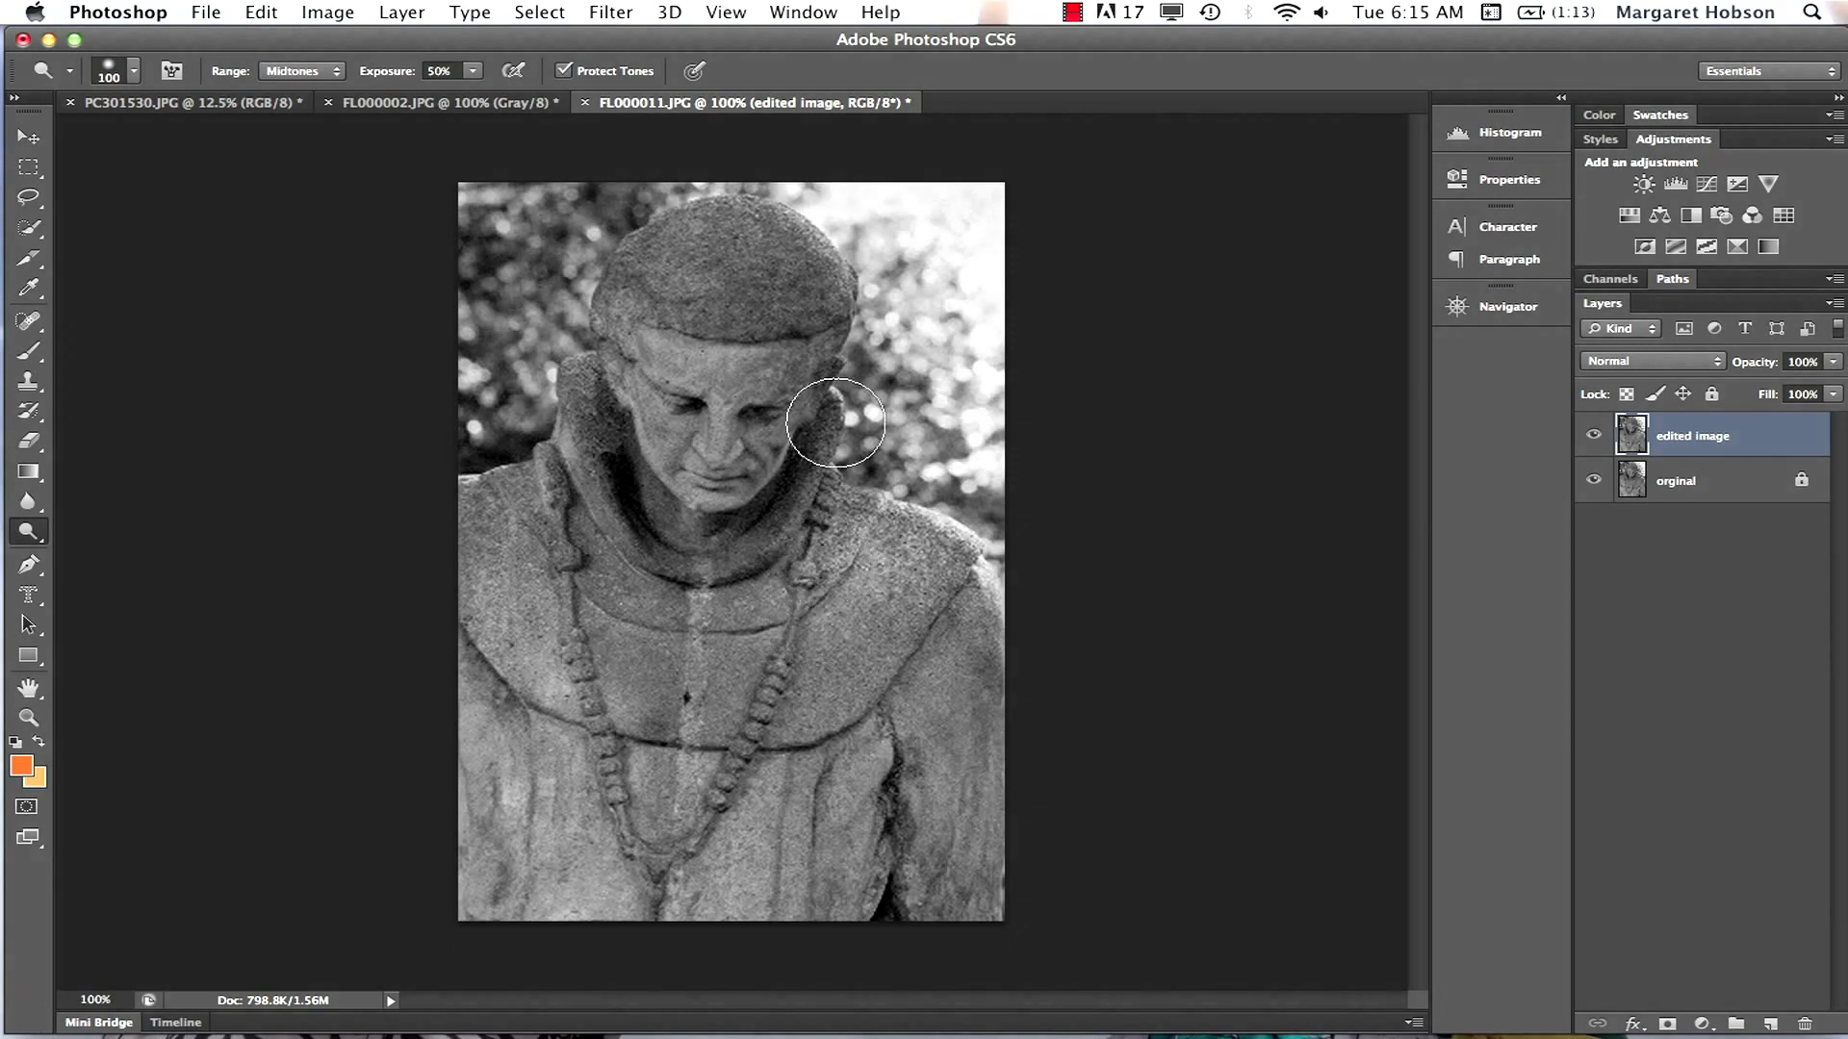
Dodge the upper edge of the sunlit shoulder with a 50 px brush and the range set to Highlights
mouse_move(589, 1011)
key("super+plus")
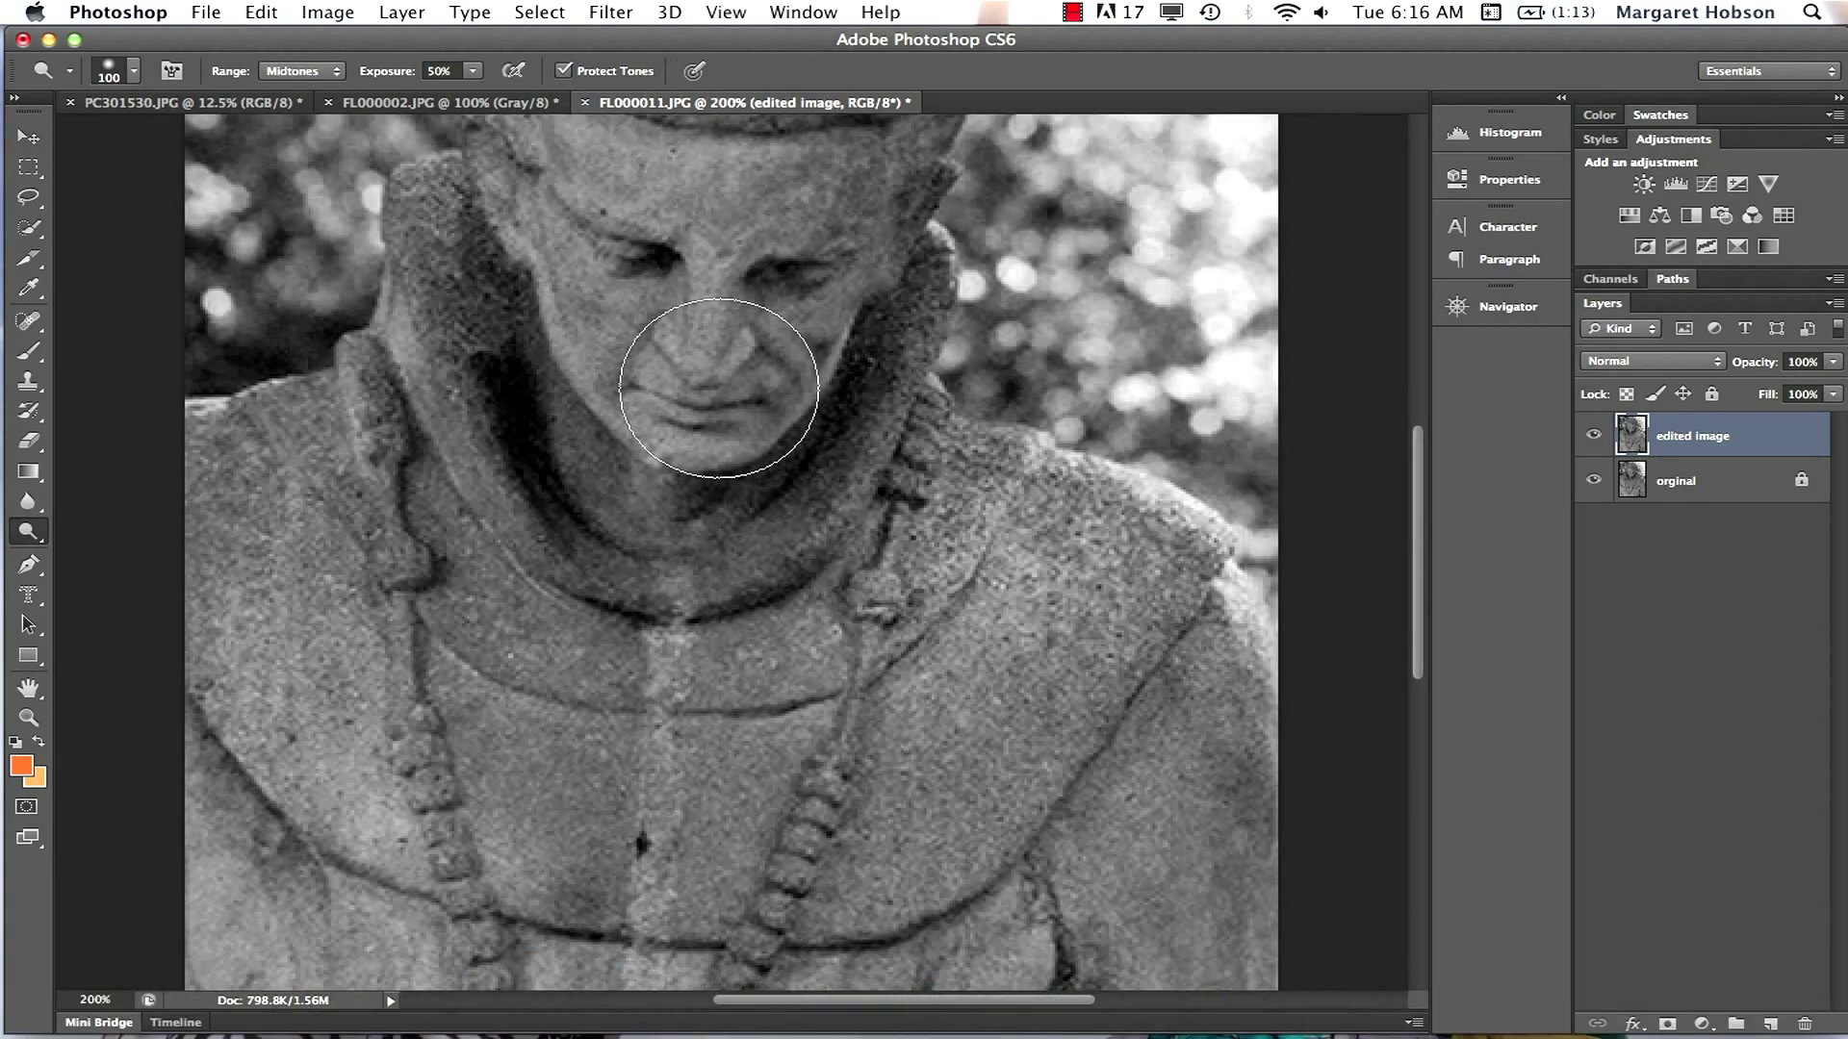
left_click(134, 70)
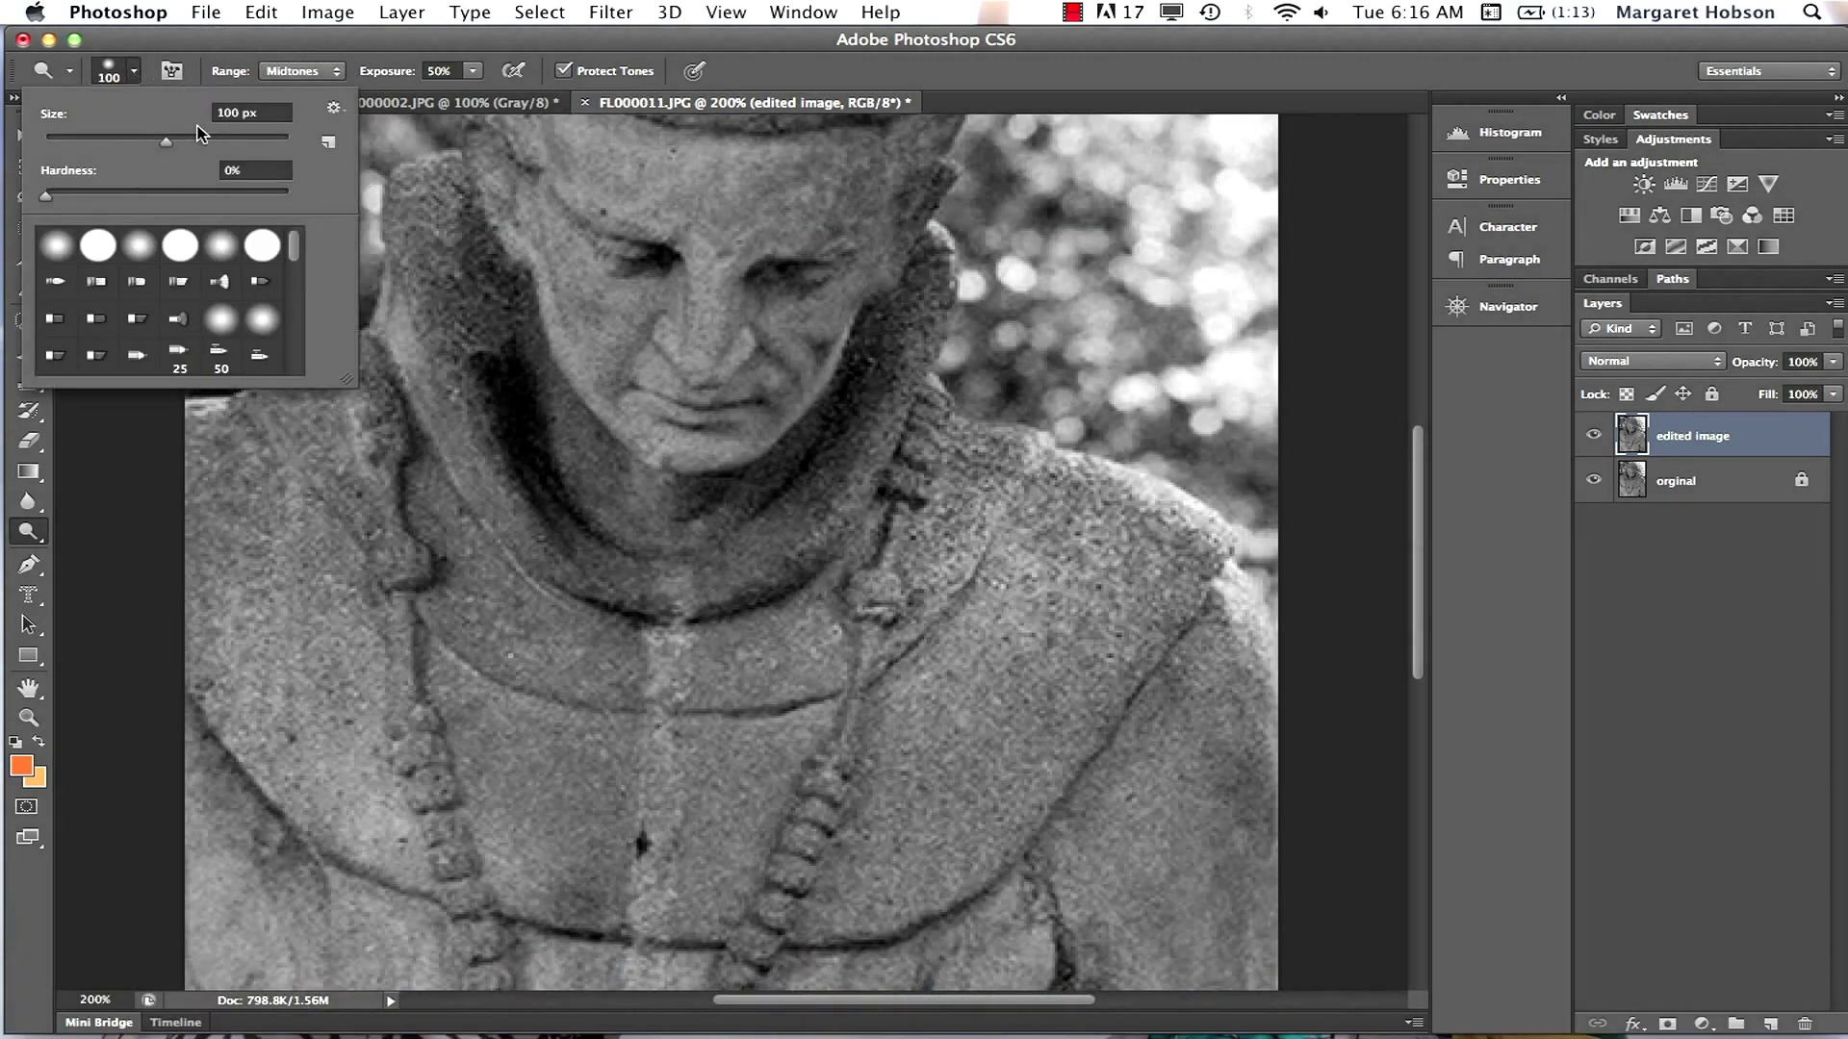
left_click(233, 111)
key("BackSpace")
key("BackSpace")
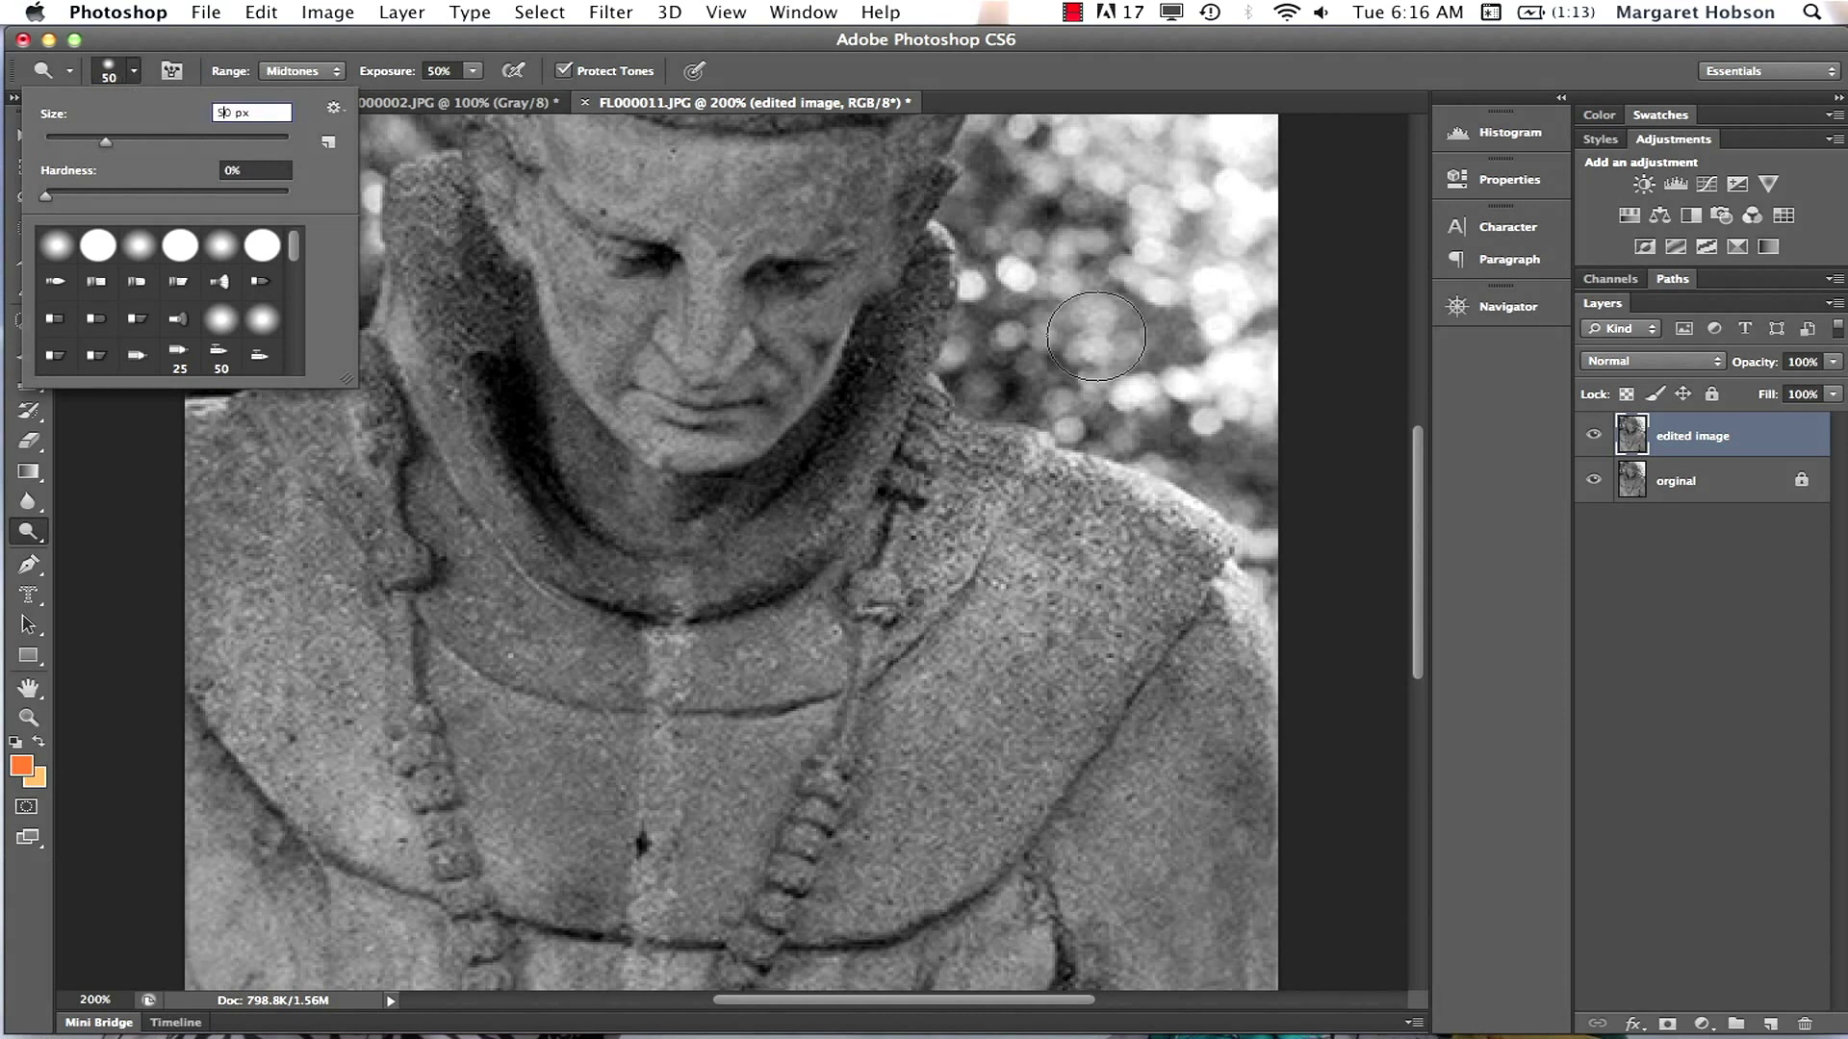
left_click(339, 74)
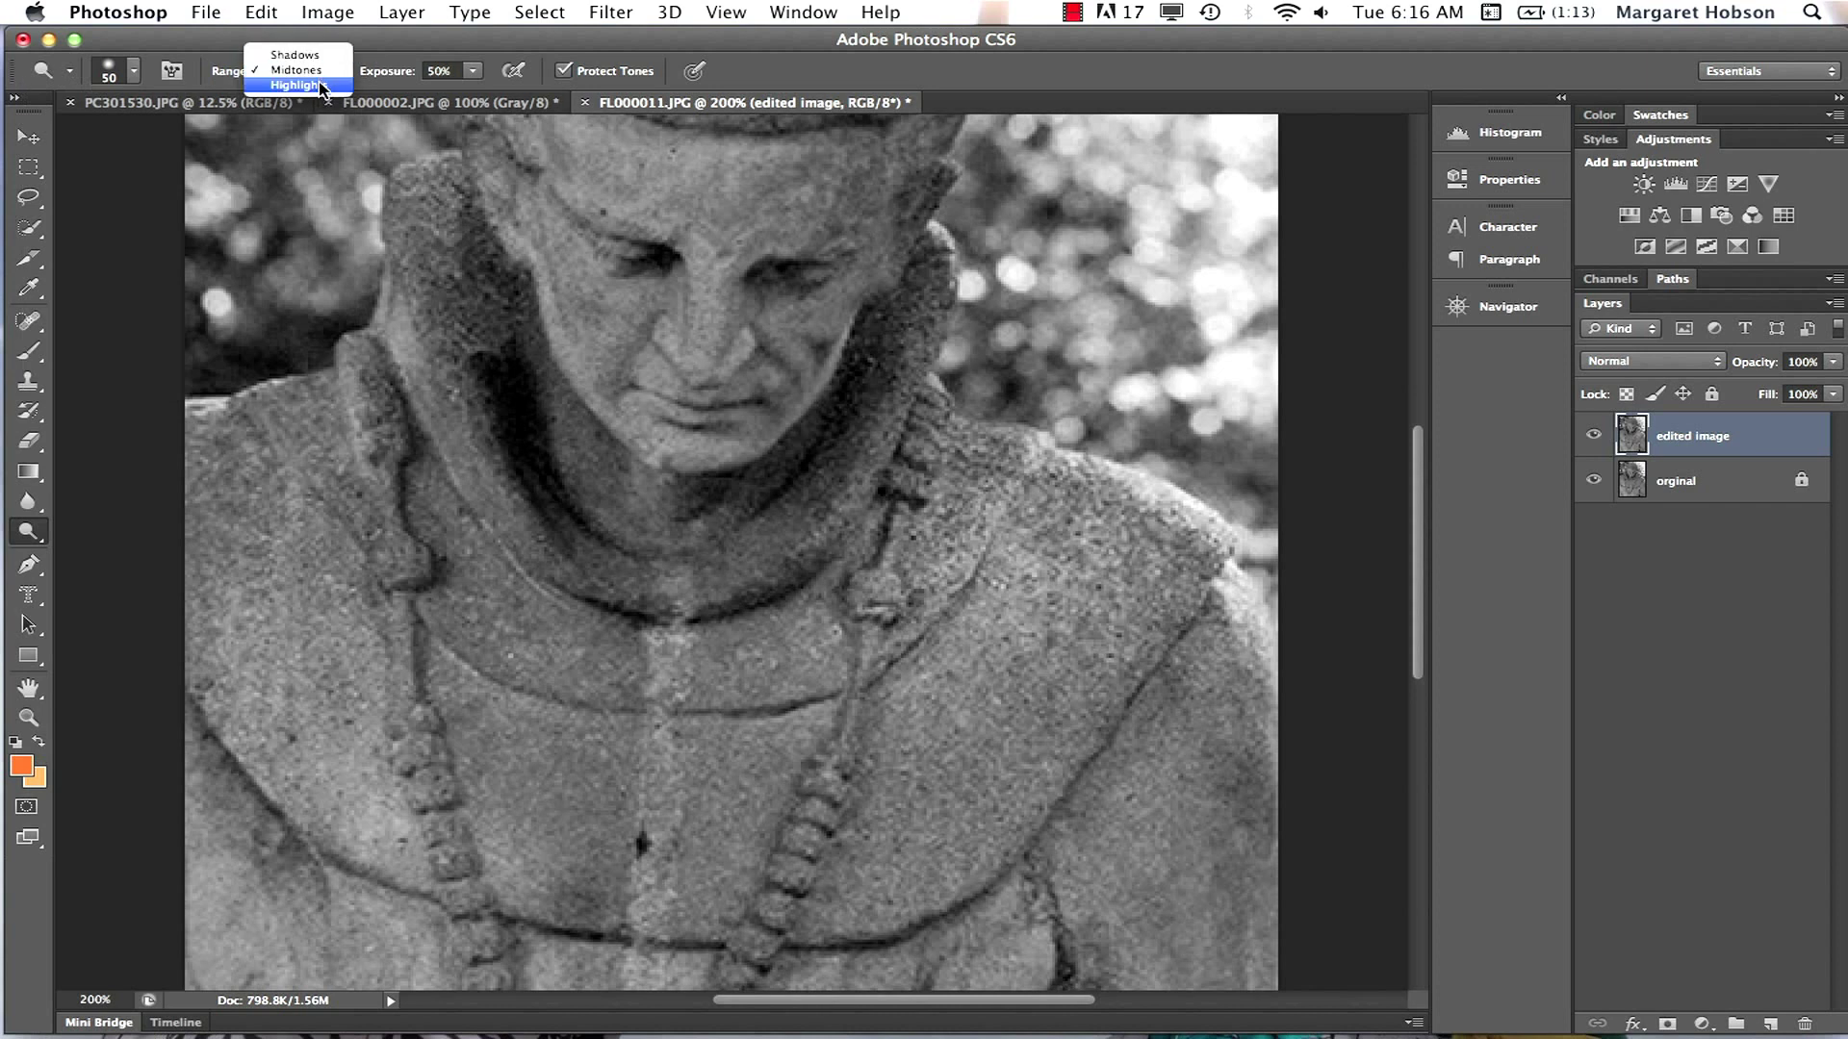
left_click(293, 85)
mouse_move(1072, 494)
left_mouse_down()
mouse_move(1194, 560)
mouse_move(1050, 532)
mouse_move(977, 462)
mouse_move(1034, 481)
mouse_move(1137, 657)
mouse_move(1119, 610)
mouse_move(1134, 567)
mouse_move(1053, 565)
mouse_move(1040, 687)
mouse_move(955, 604)
mouse_move(907, 333)
mouse_move(914, 193)
mouse_move(854, 294)
mouse_move(848, 370)
left_mouse_up()
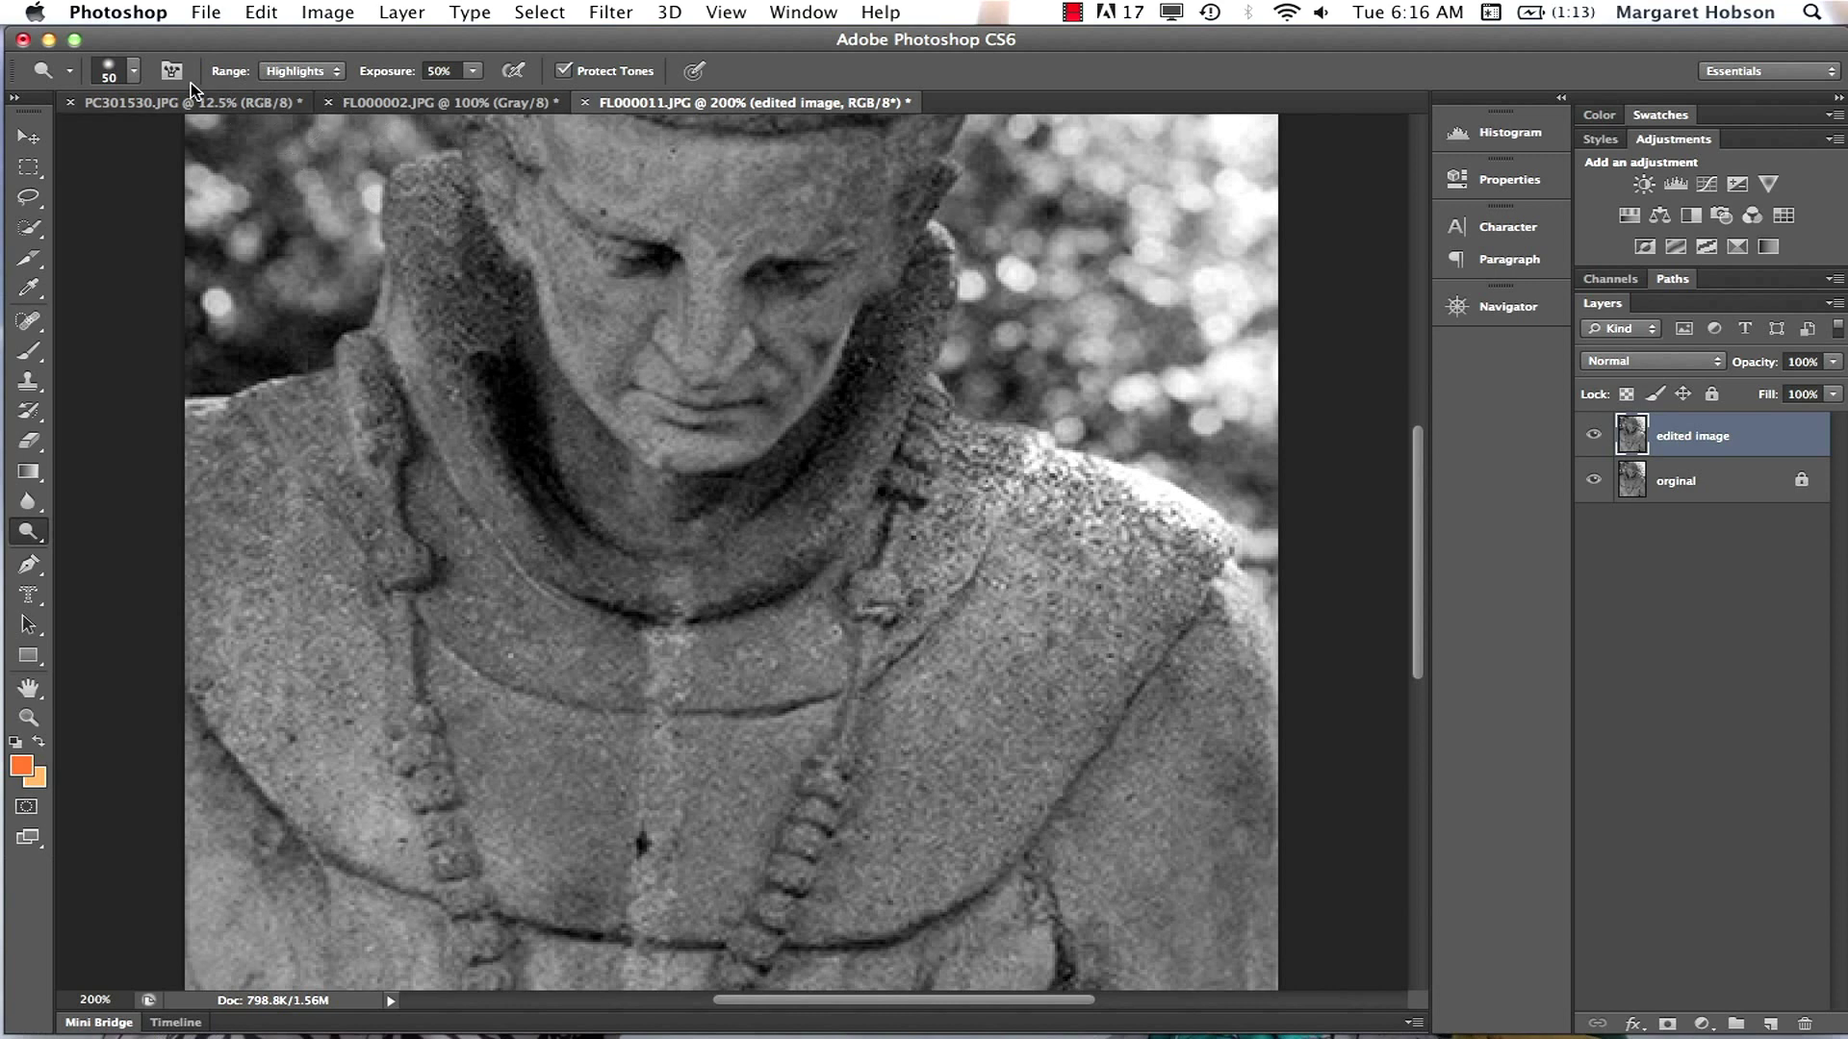
Reduce the Dodge brush to 10 px and brighten the highlight along the statue's sunlit jawline
left_click(133, 73)
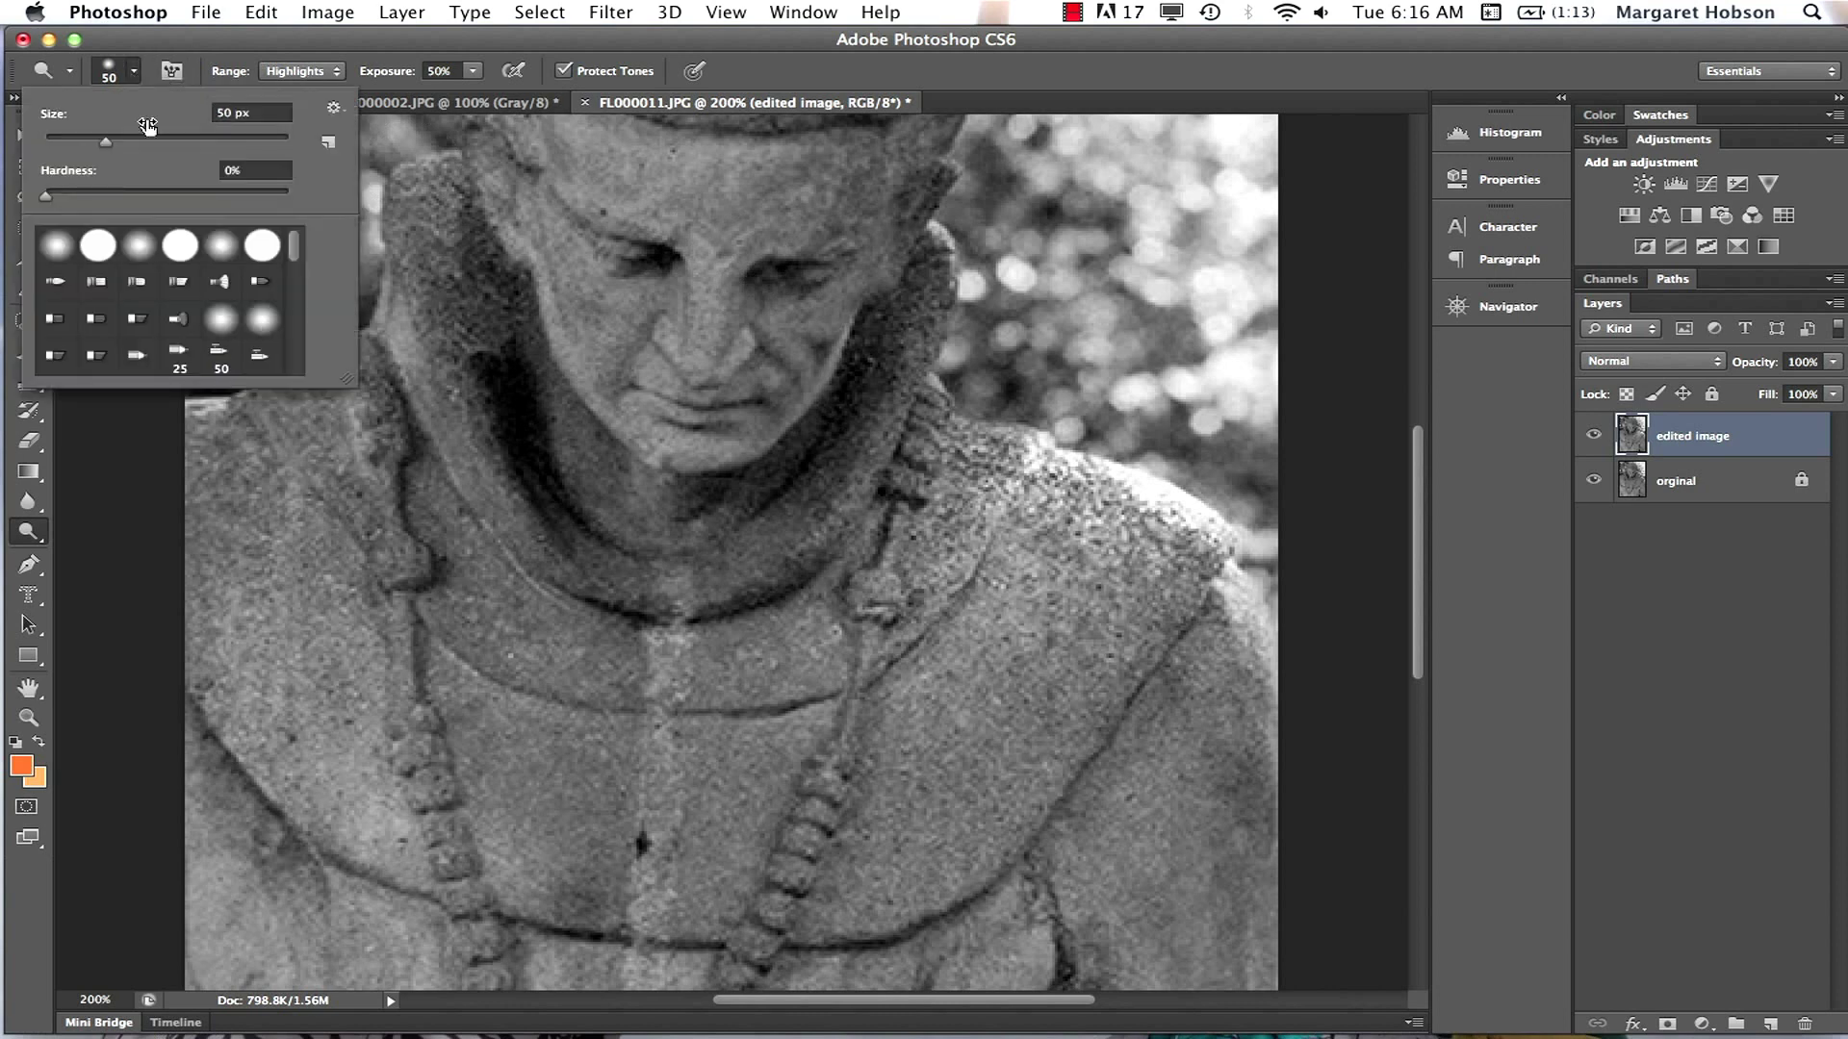
left_click(224, 115)
type("1")
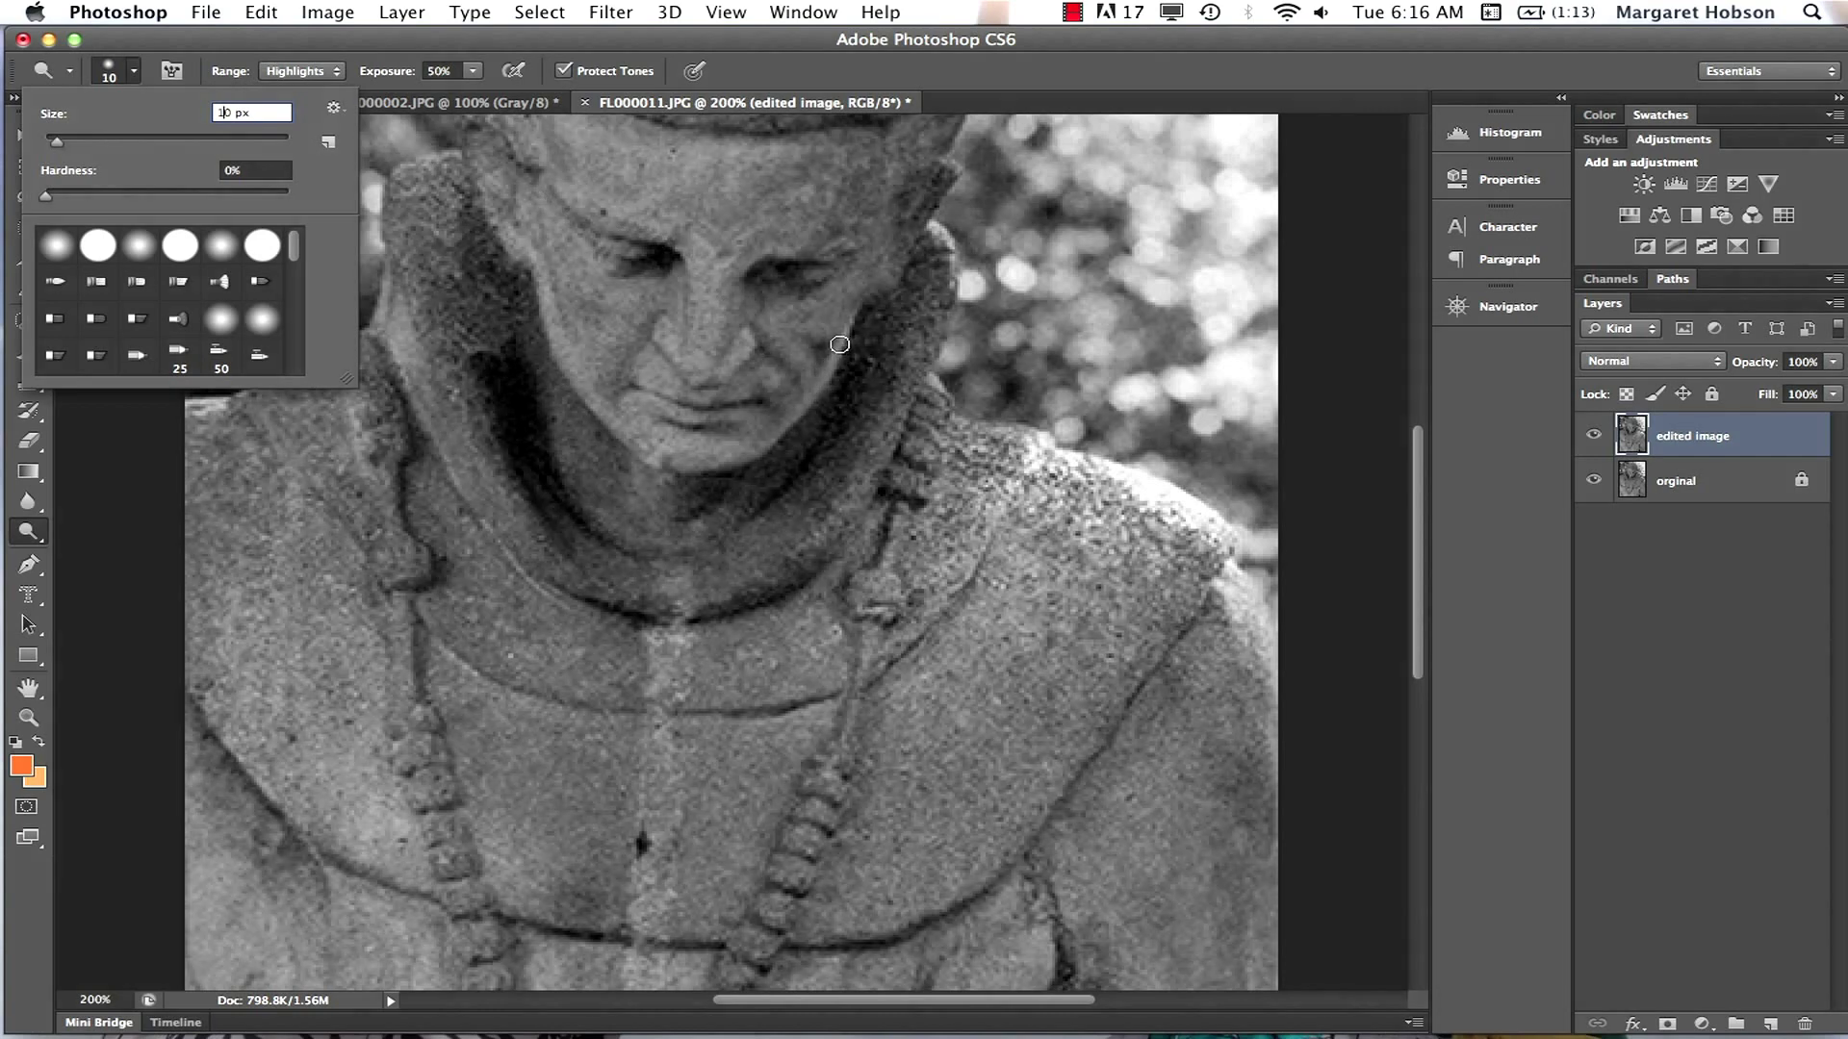
key("Return")
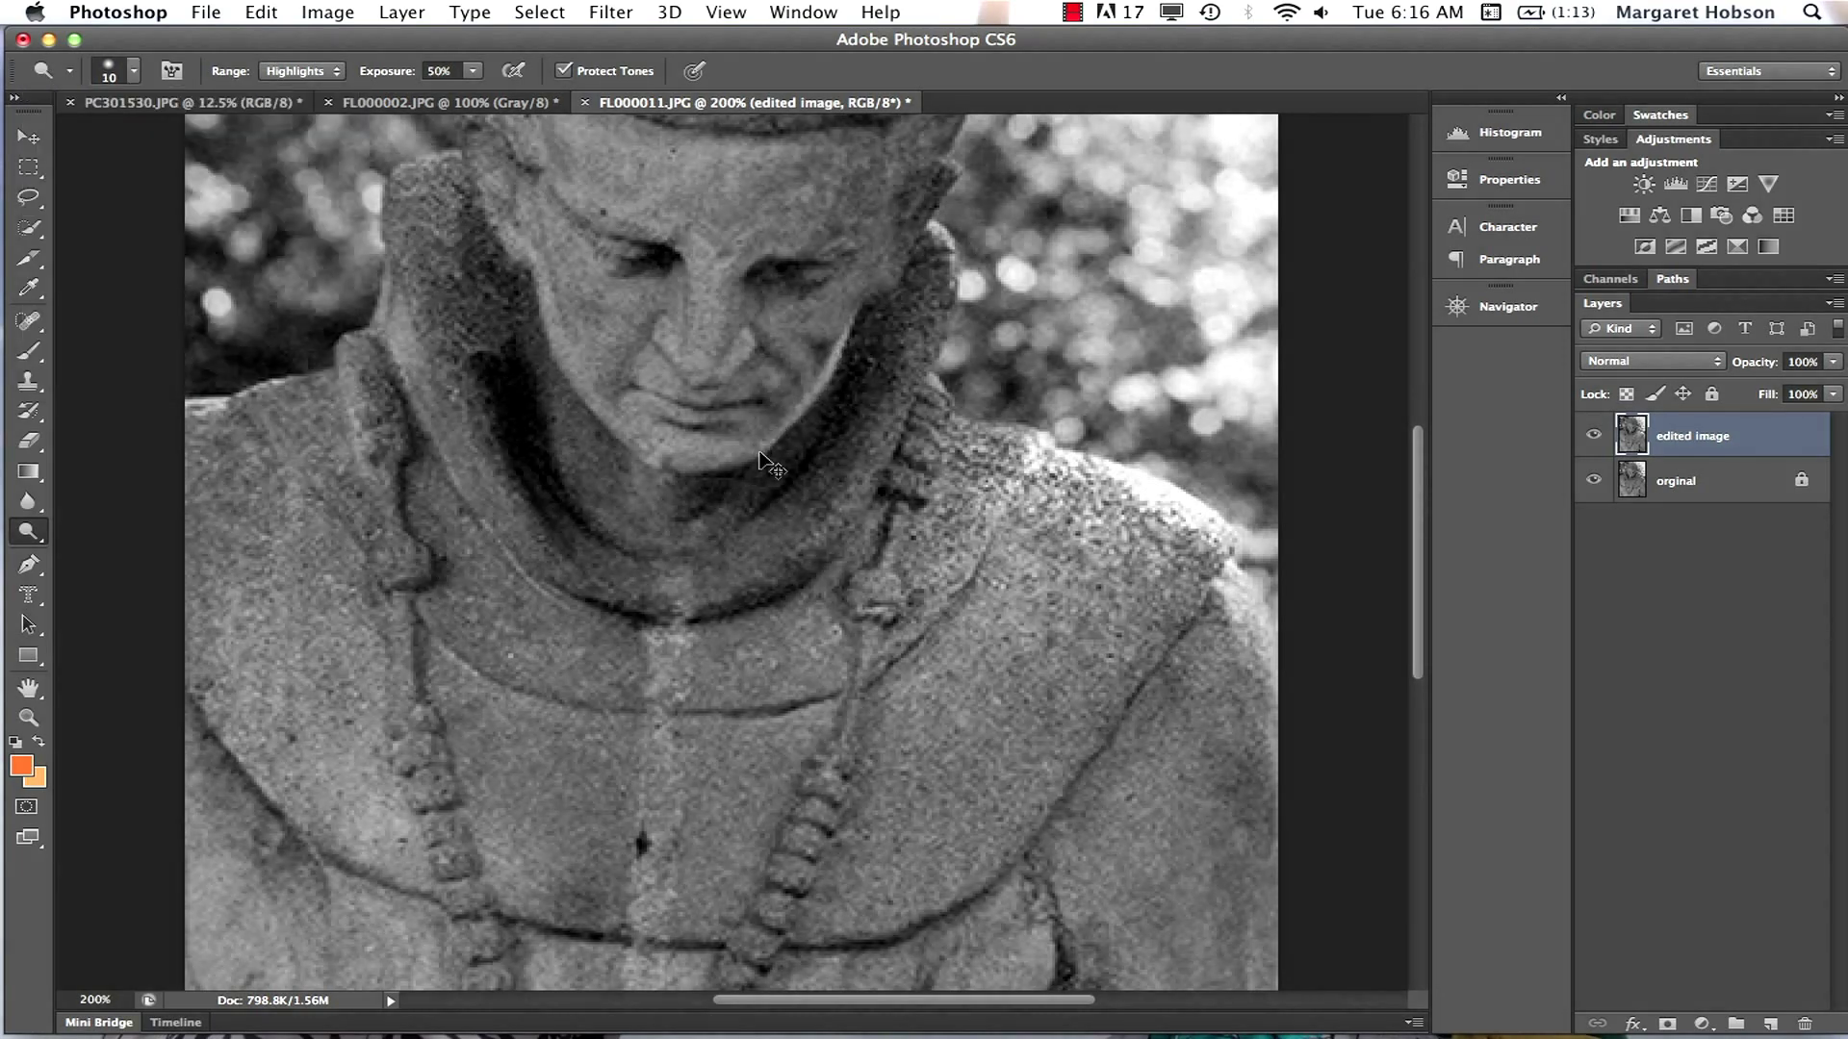
key("super+minus")
key("super+minus")
key("super+plus")
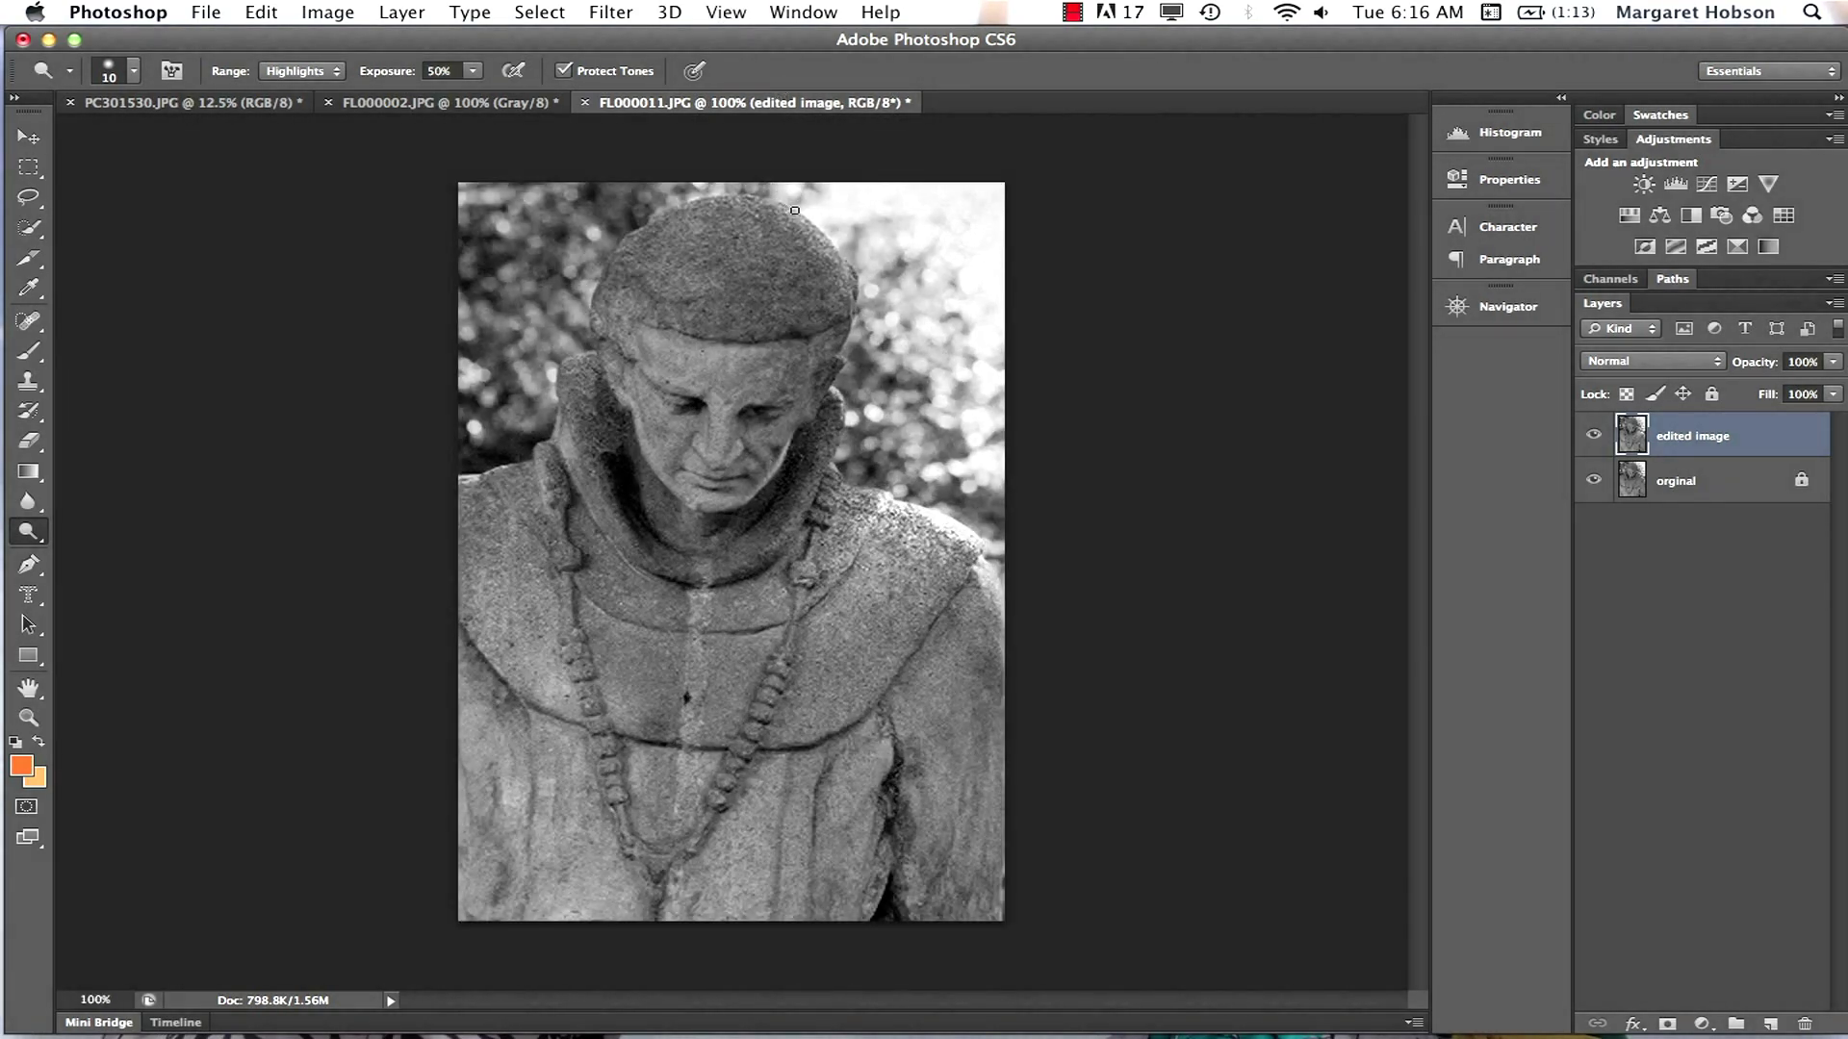
Set the Dodge range to Midtones and brighten the sunlit rim of the cap and the top of the collar
left_click(336, 77)
left_click(318, 54)
left_click(34, 717)
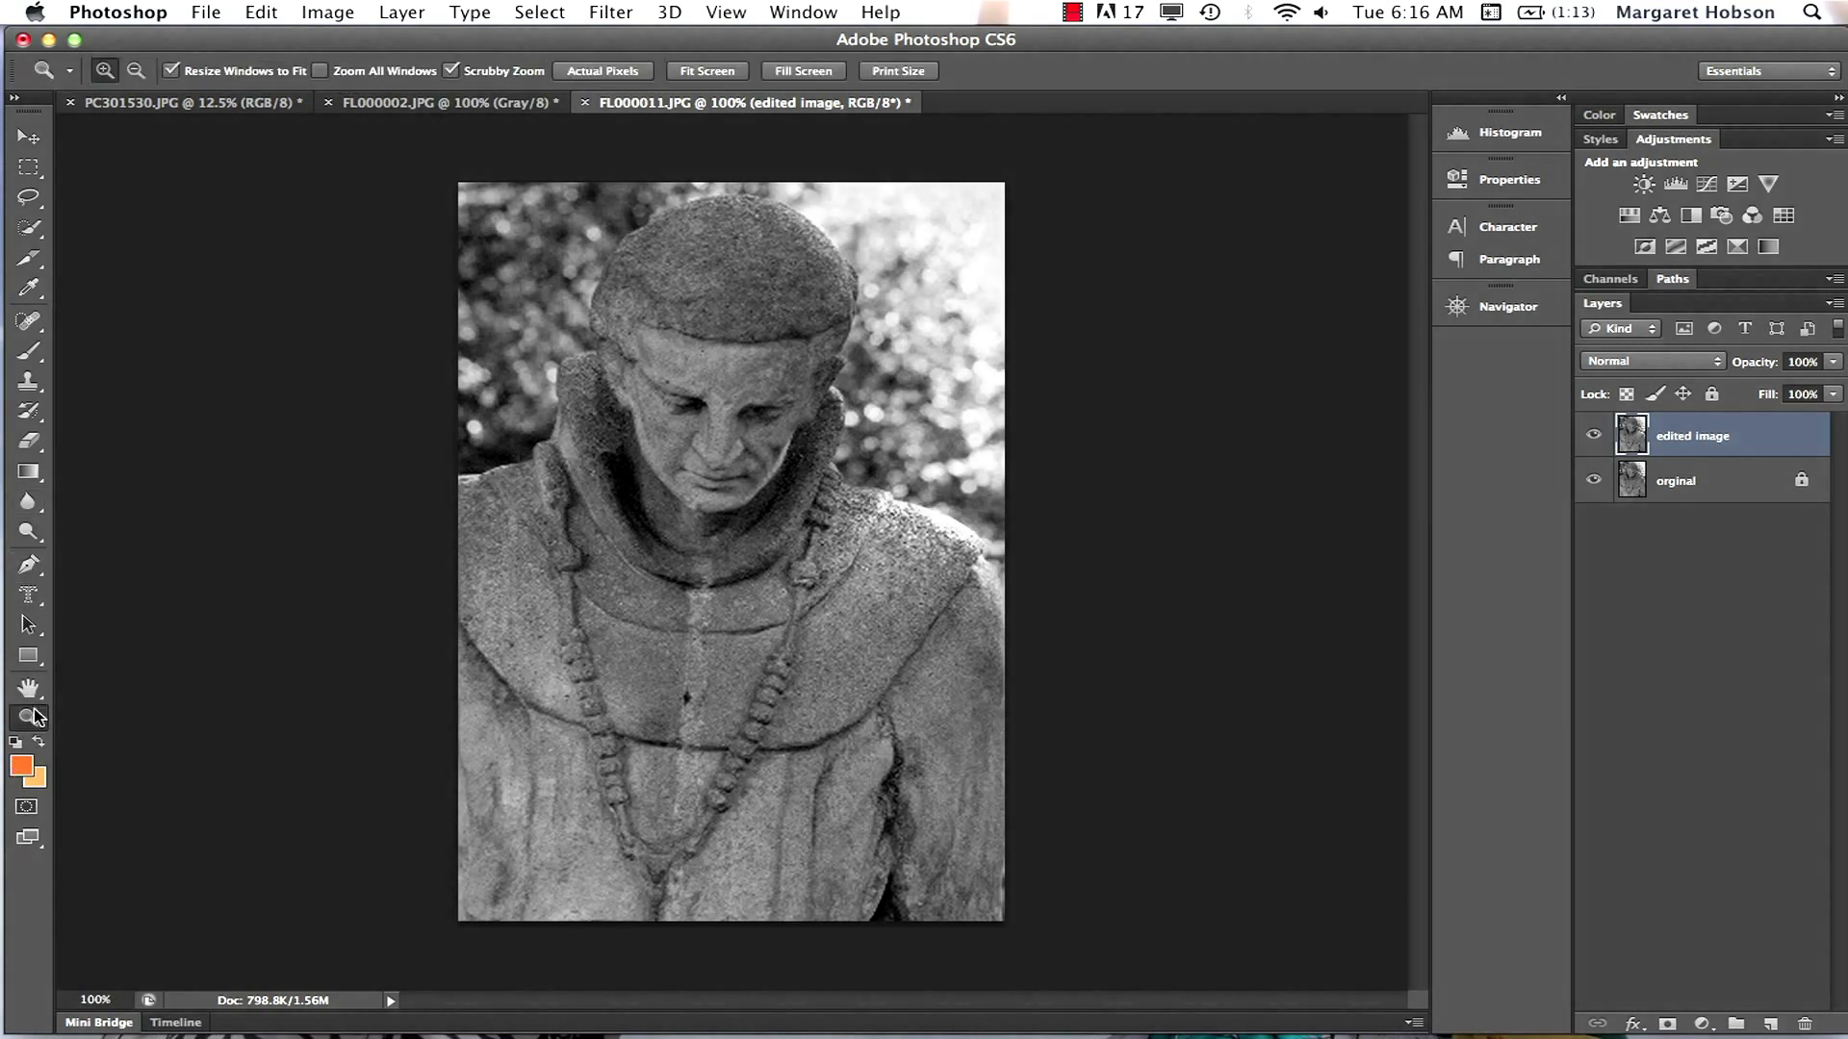
left_click_drag(757, 214, 850, 529)
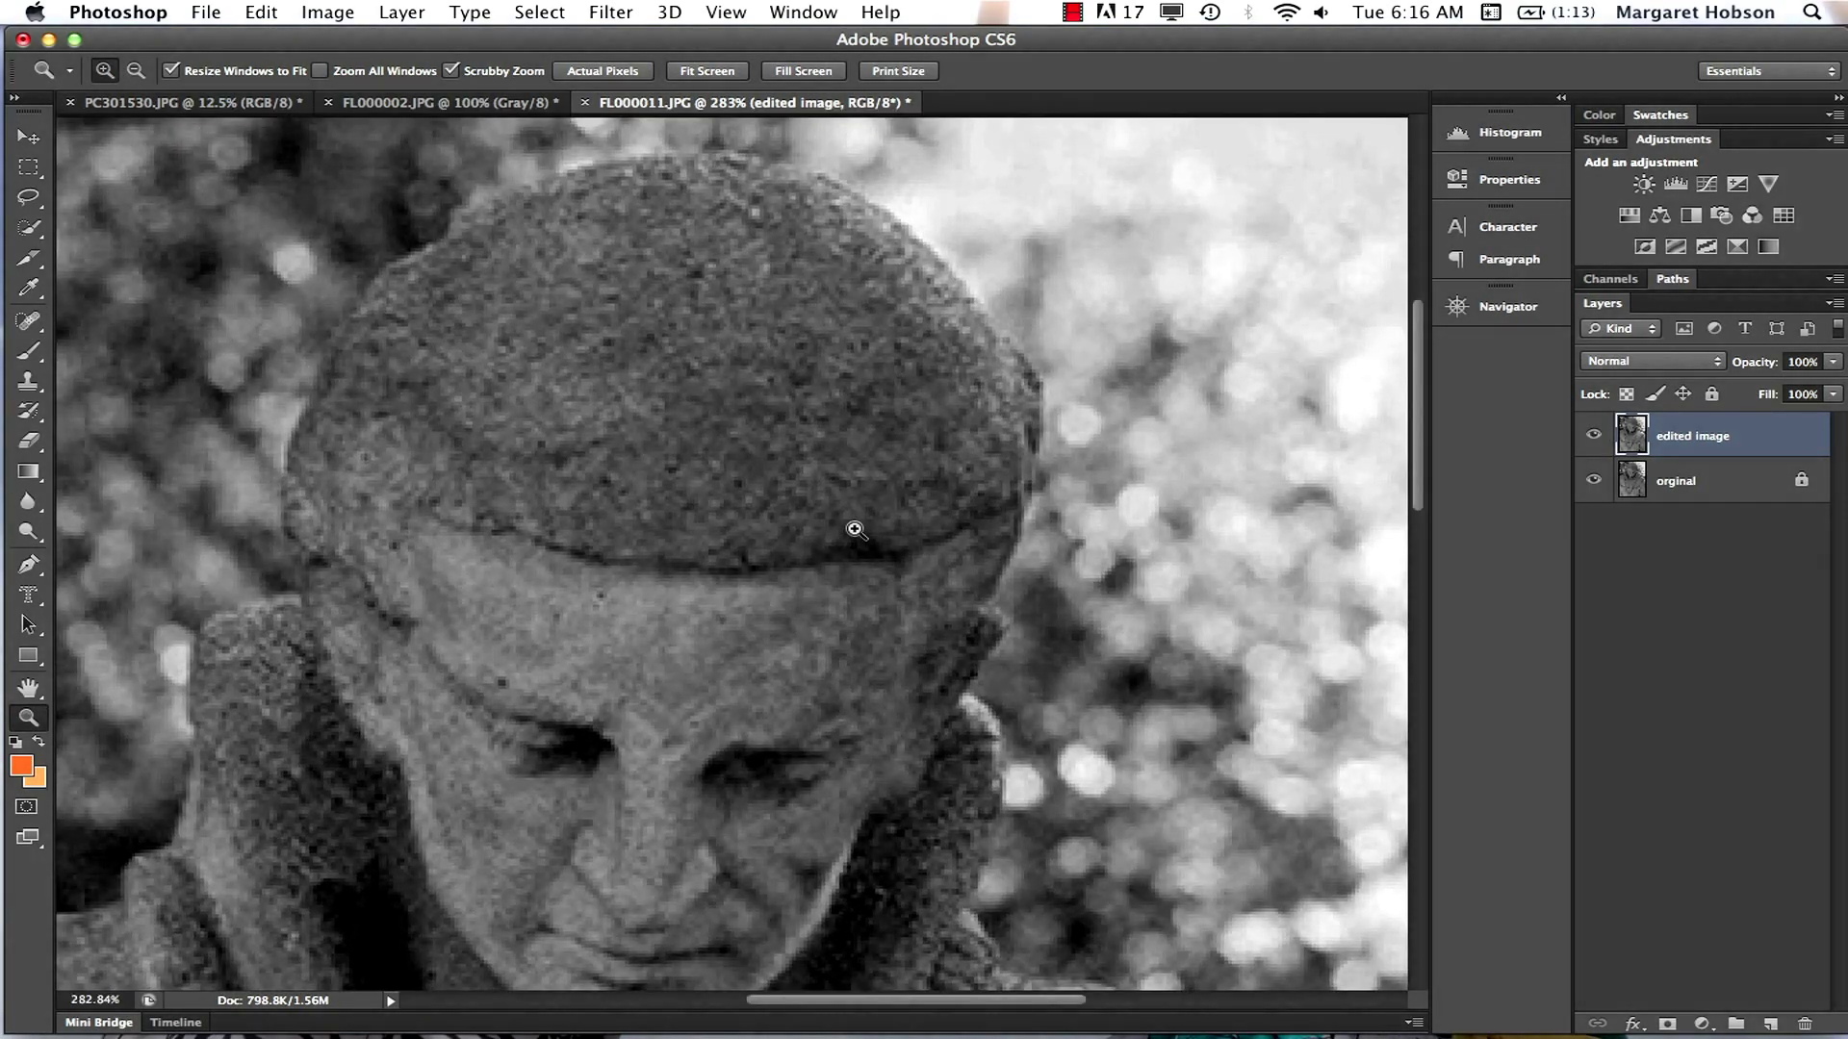
key("o")
mouse_move(820, 185)
left_mouse_down()
mouse_move(975, 304)
mouse_move(1008, 357)
mouse_move(849, 229)
mouse_move(873, 222)
mouse_move(960, 316)
mouse_move(1021, 430)
mouse_move(1018, 516)
mouse_move(968, 615)
mouse_move(986, 619)
mouse_move(964, 677)
mouse_move(991, 759)
mouse_move(944, 923)
mouse_move(961, 775)
left_mouse_up()
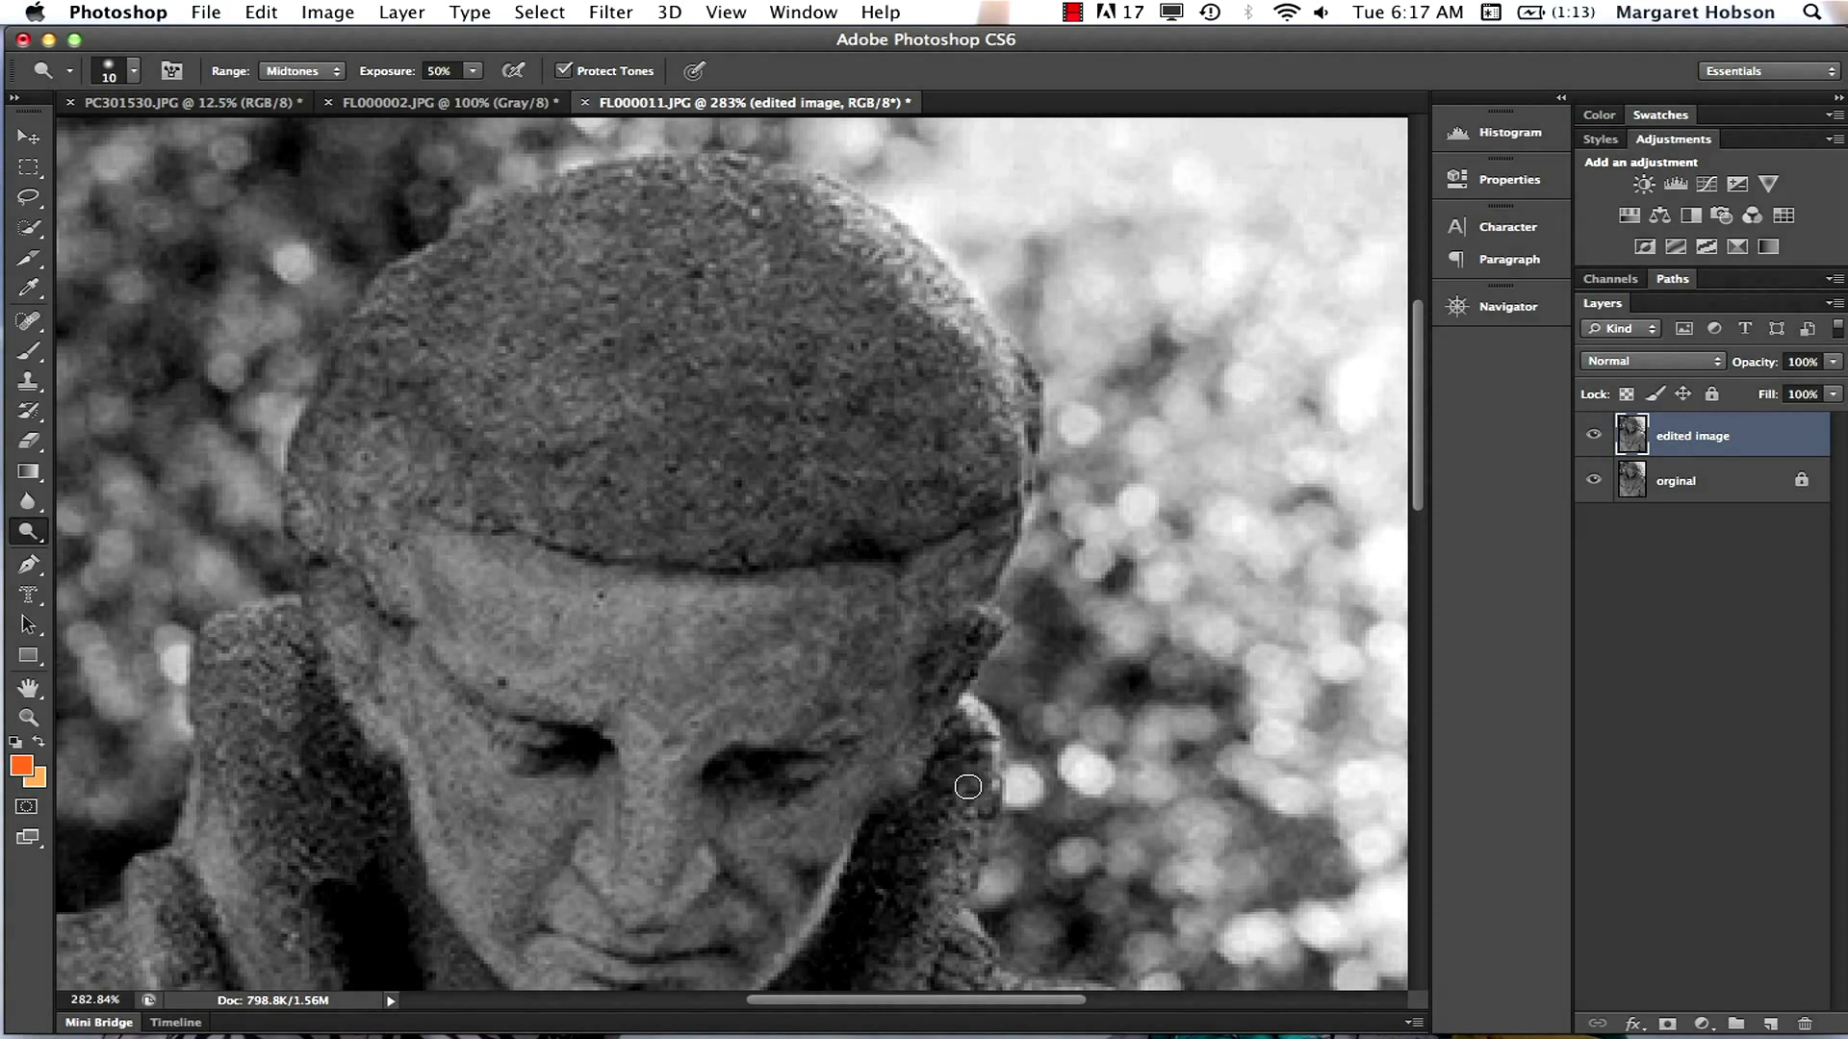
Hide the "edited image" layer at 100% zoom to compare the dodged result with the original
key("super+minus")
key("super+1")
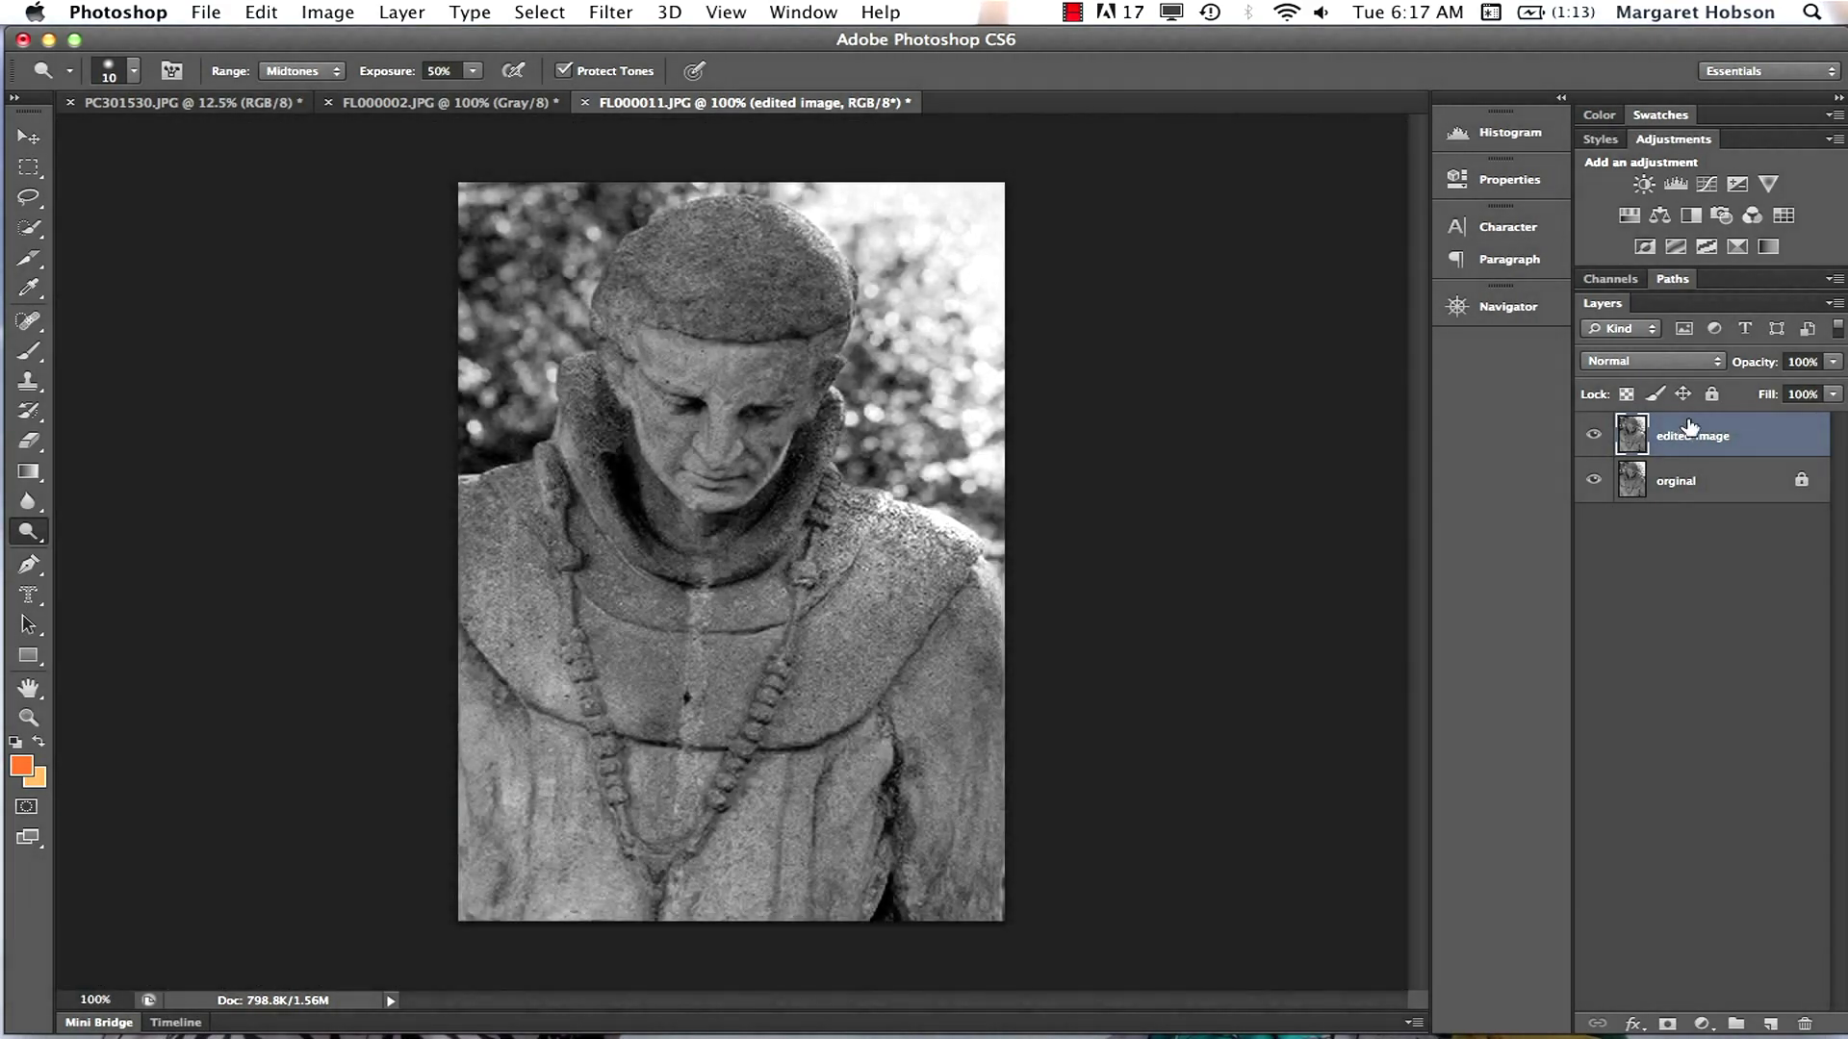
left_click(1594, 436)
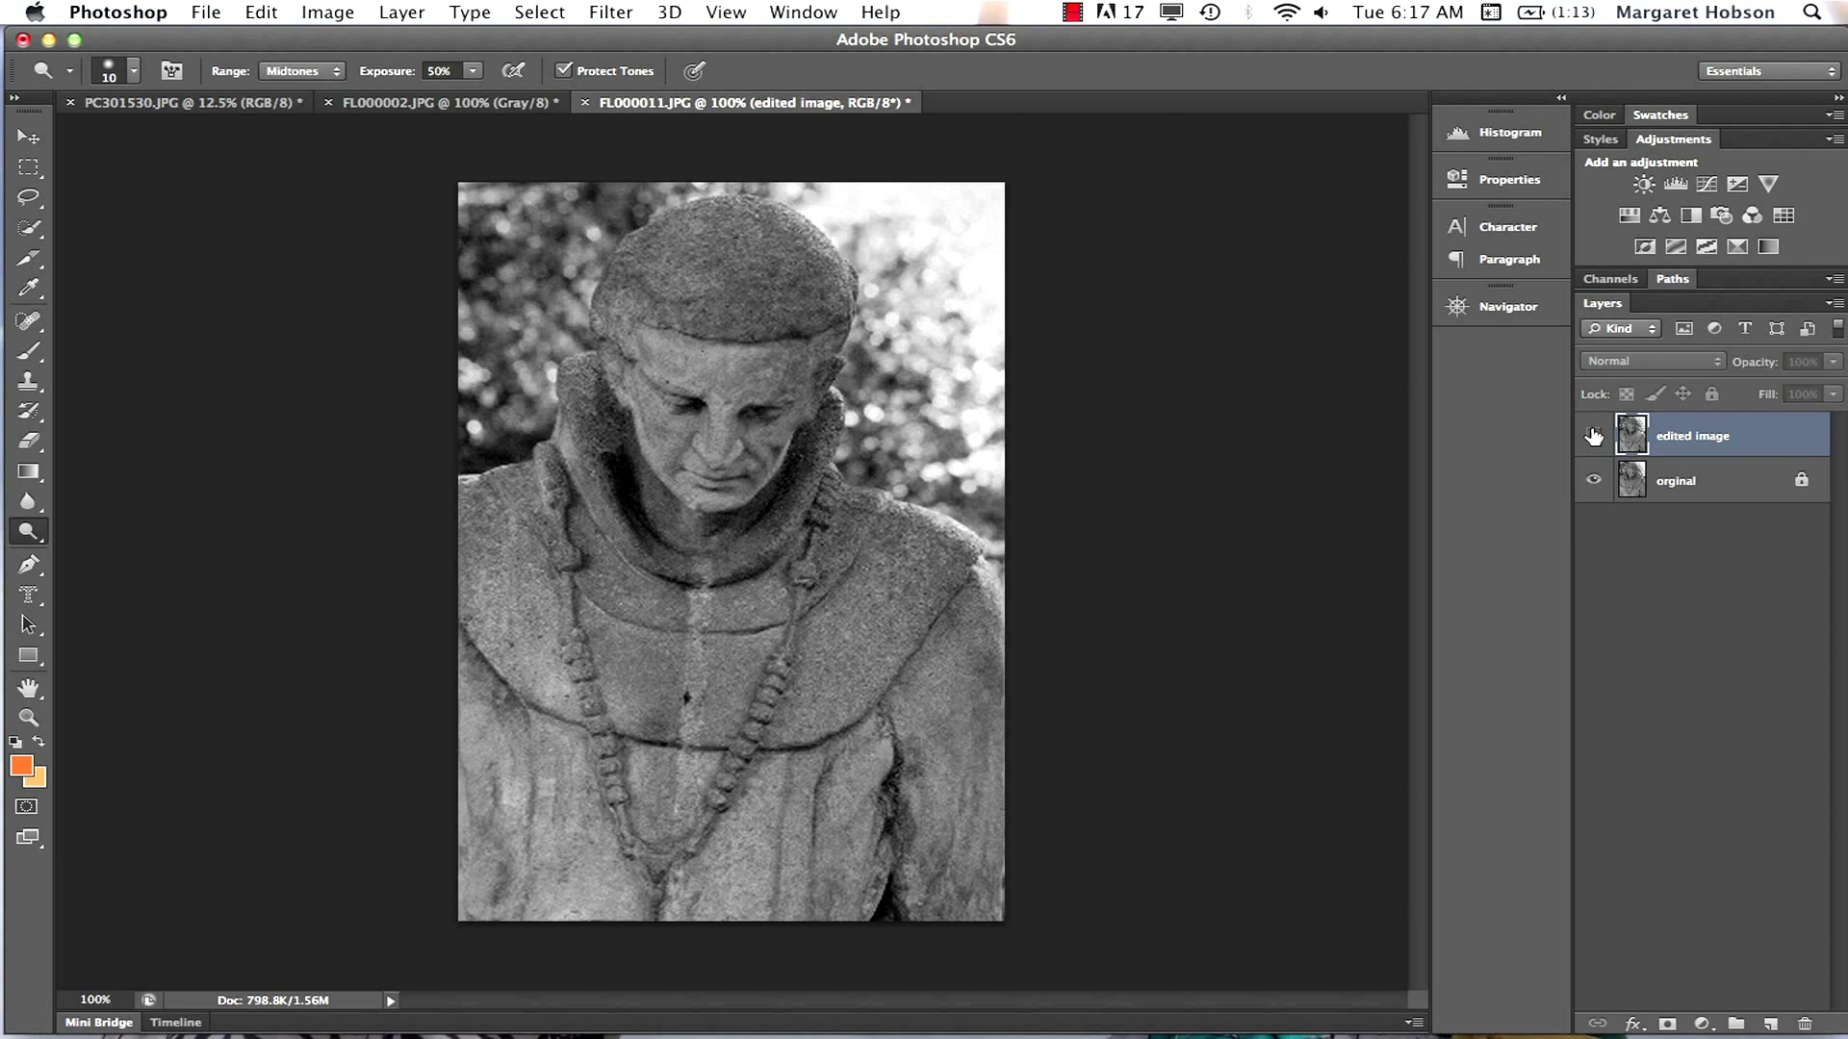
Toggle the "edited image" layer on and off to compare the dodging with the original, leaving it visible
left_click(1593, 436)
left_click(1594, 436)
left_click(1593, 436)
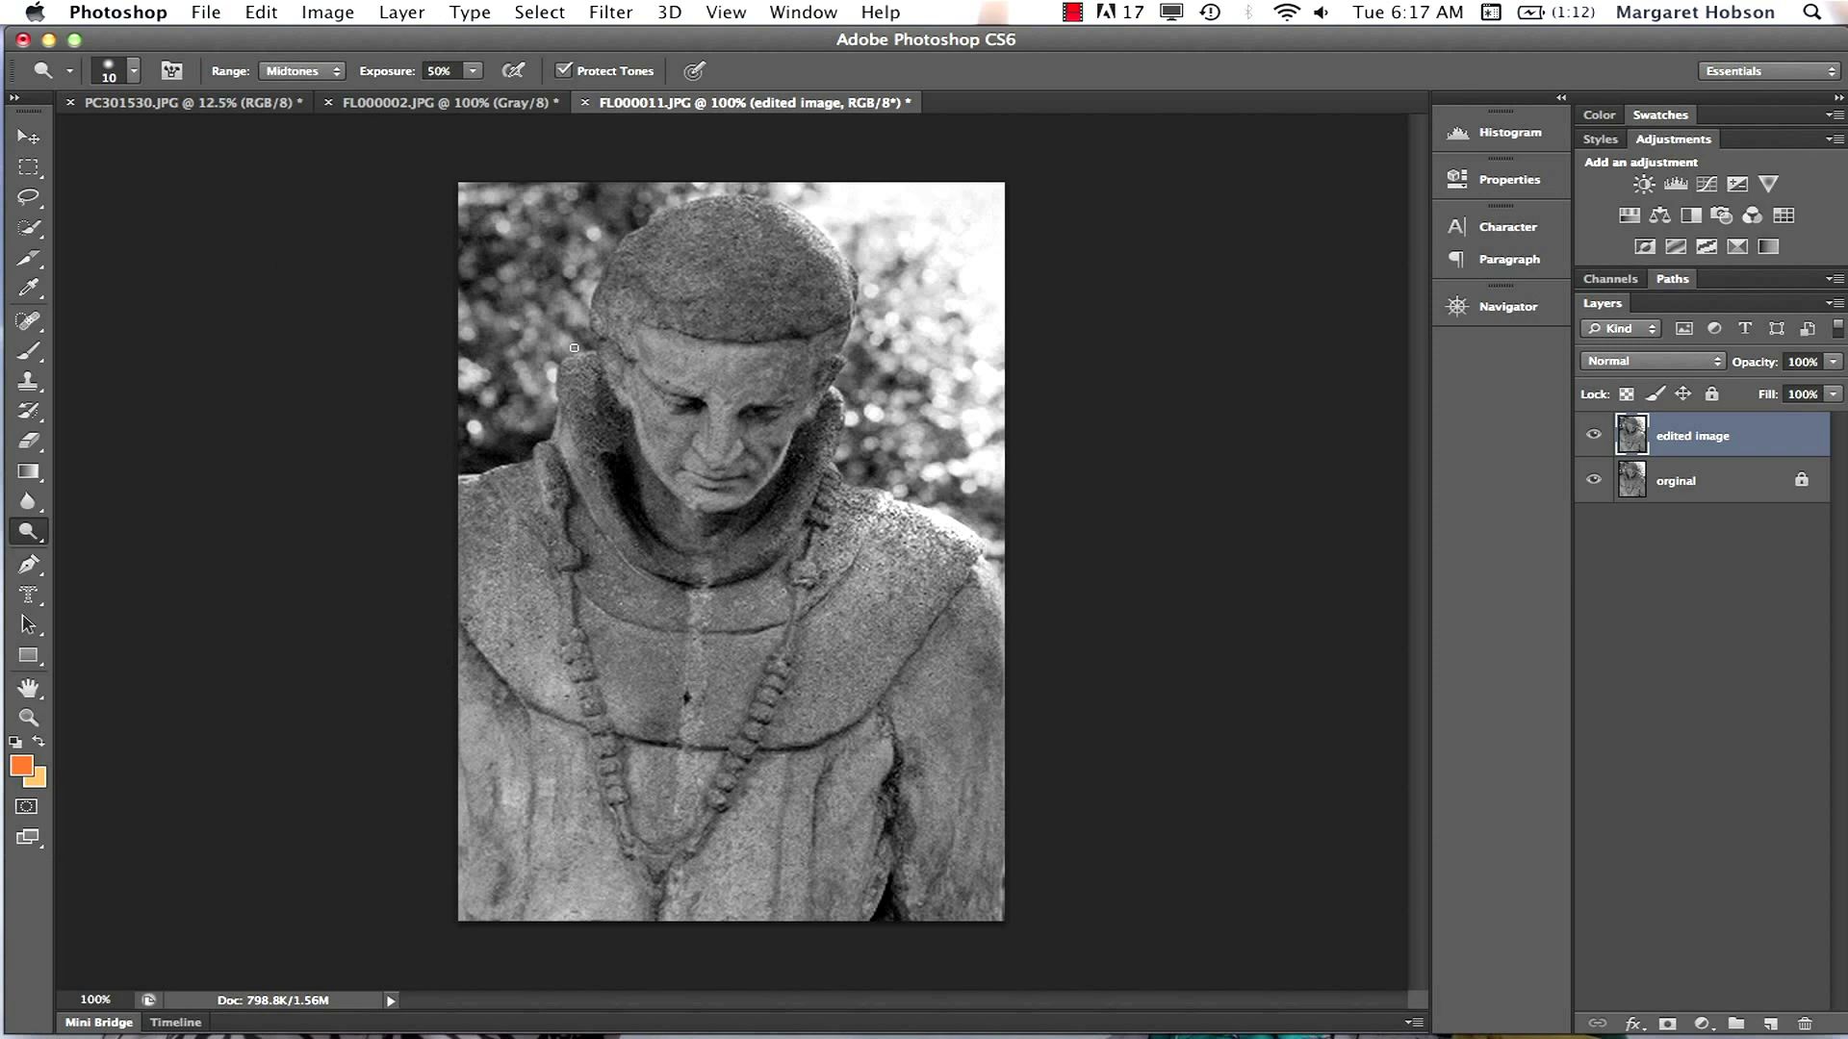
Burn the shaded shoulder and the shaded side of the head with a 100 px brush and the range set to Midtones
left_click(41, 546)
left_click(110, 549)
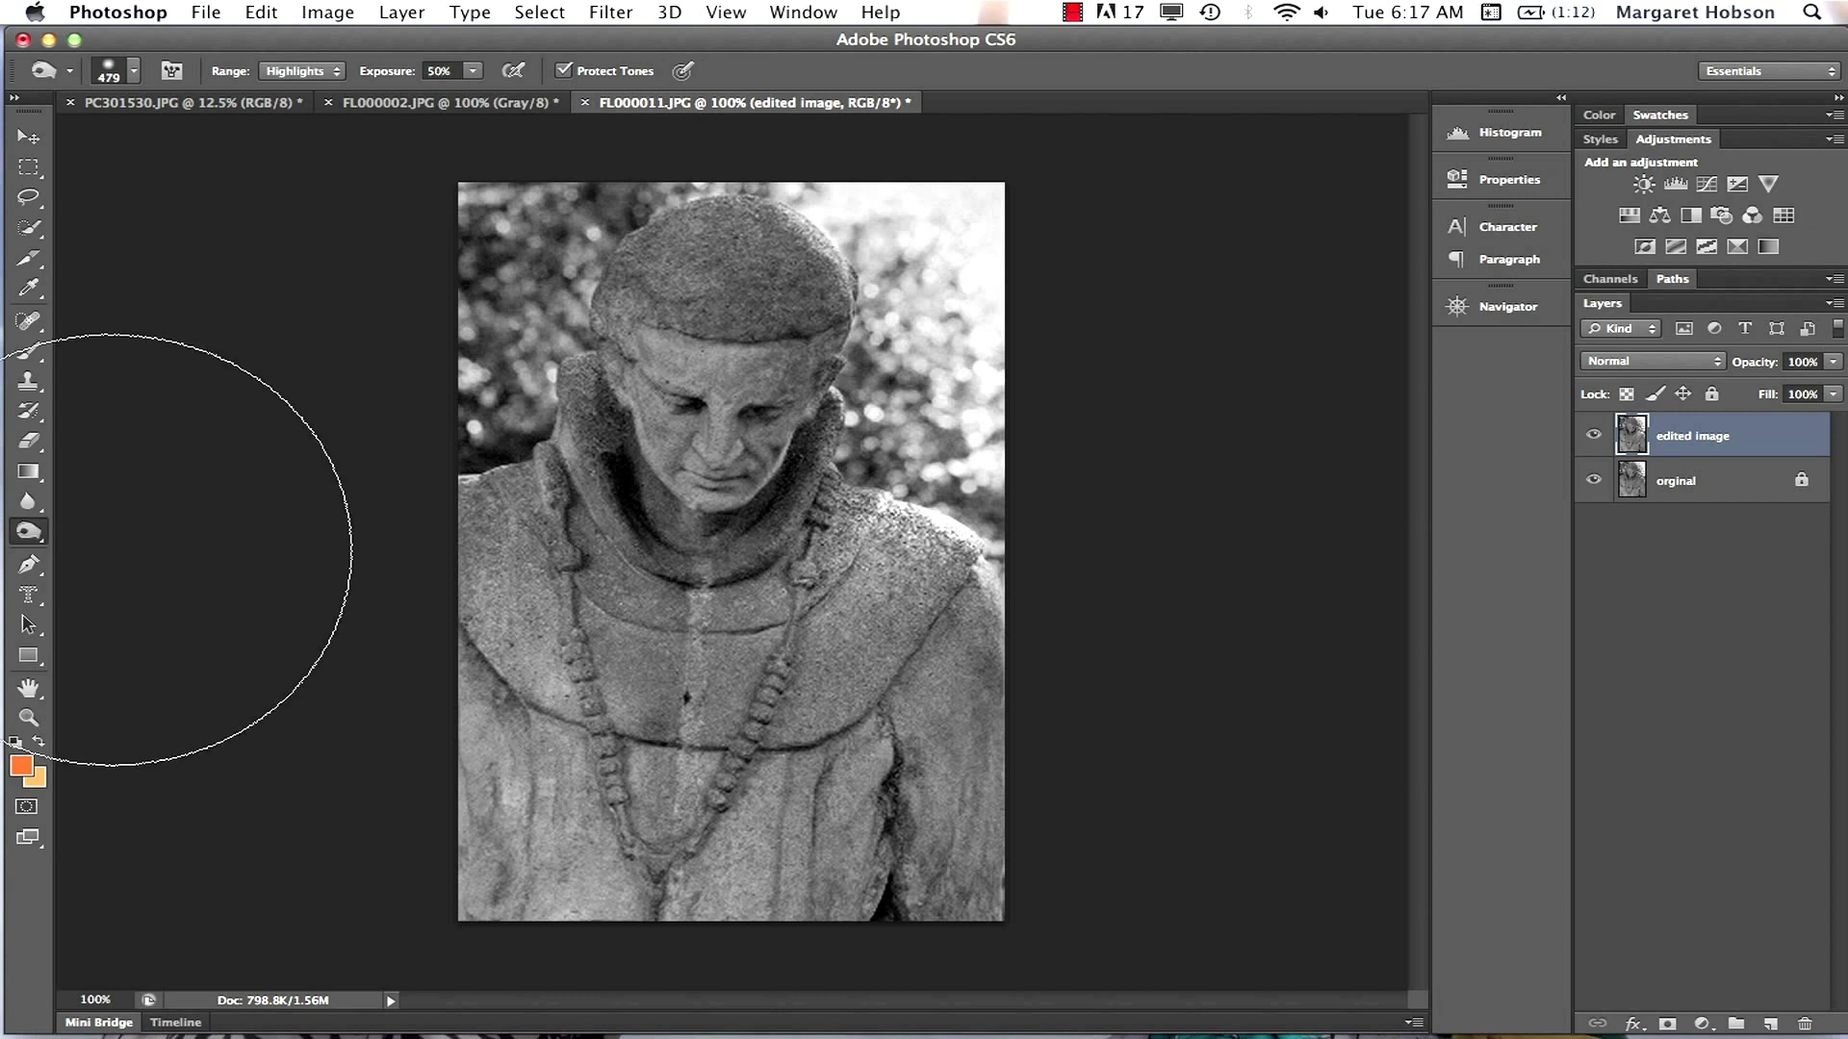
left_click(133, 71)
double_click(234, 112)
type("9")
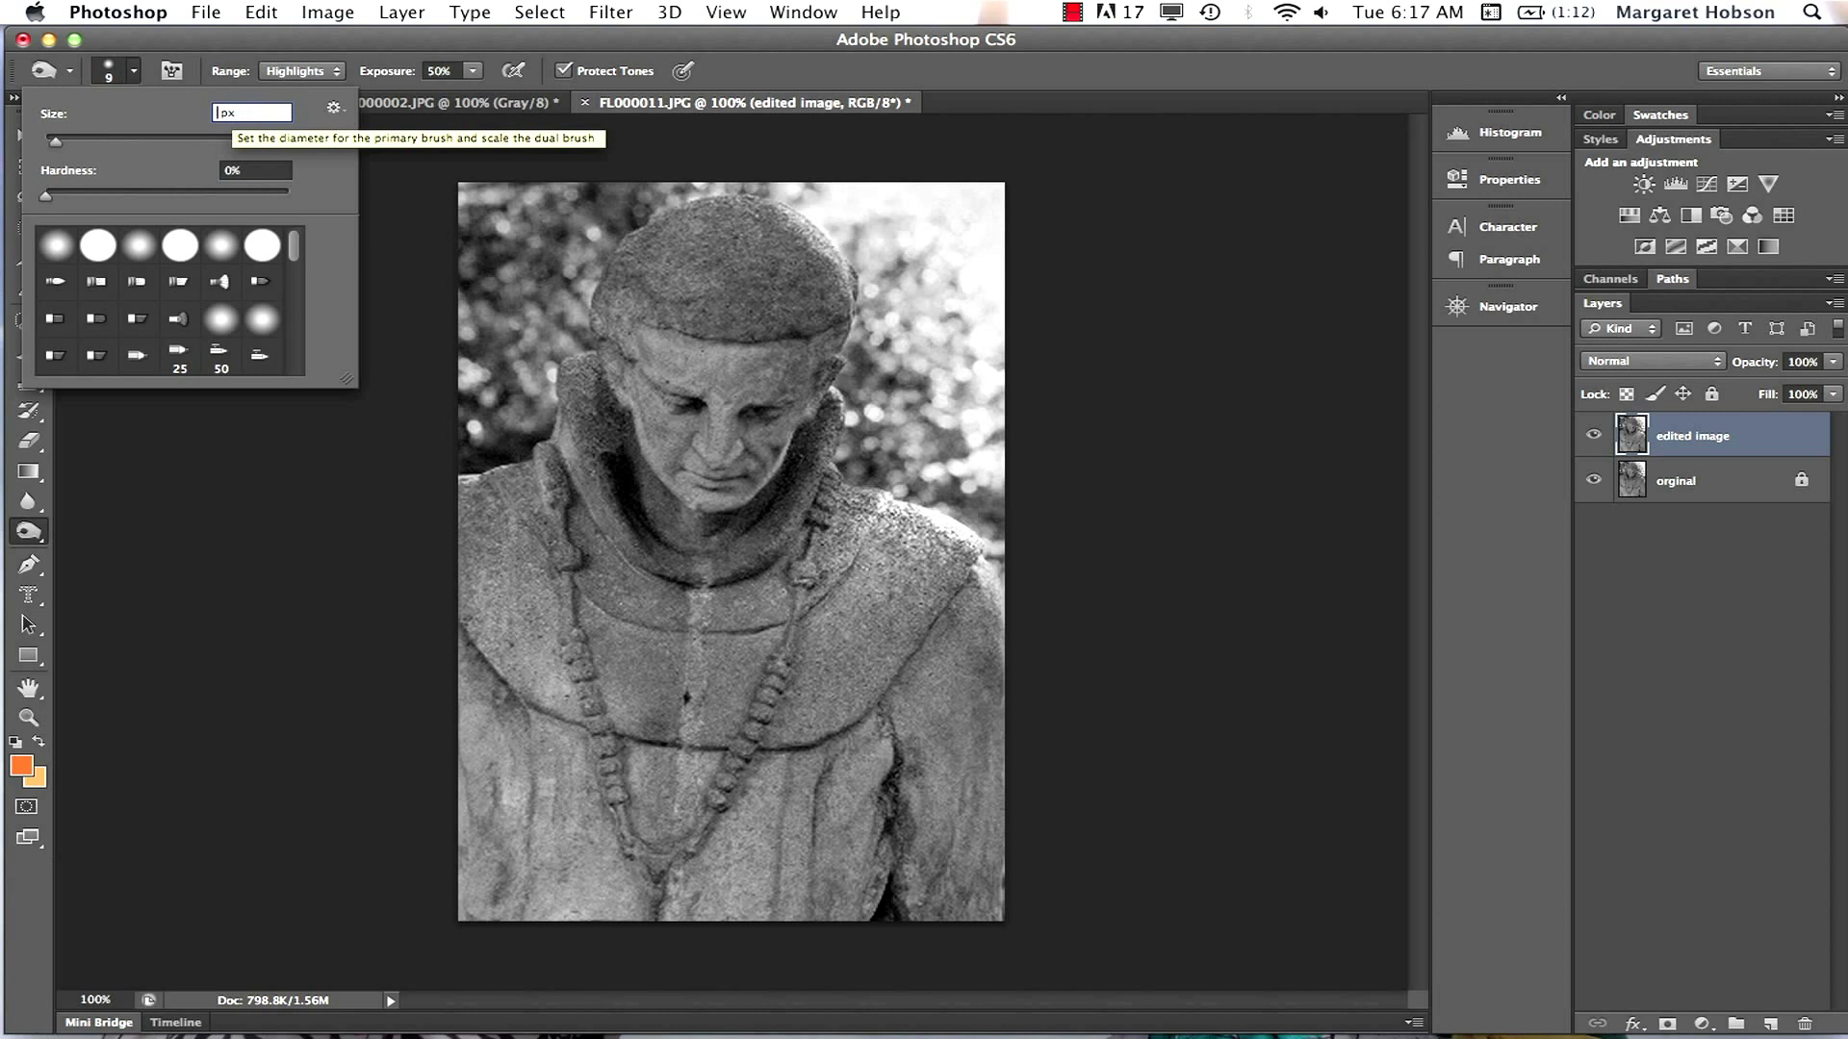
type("100")
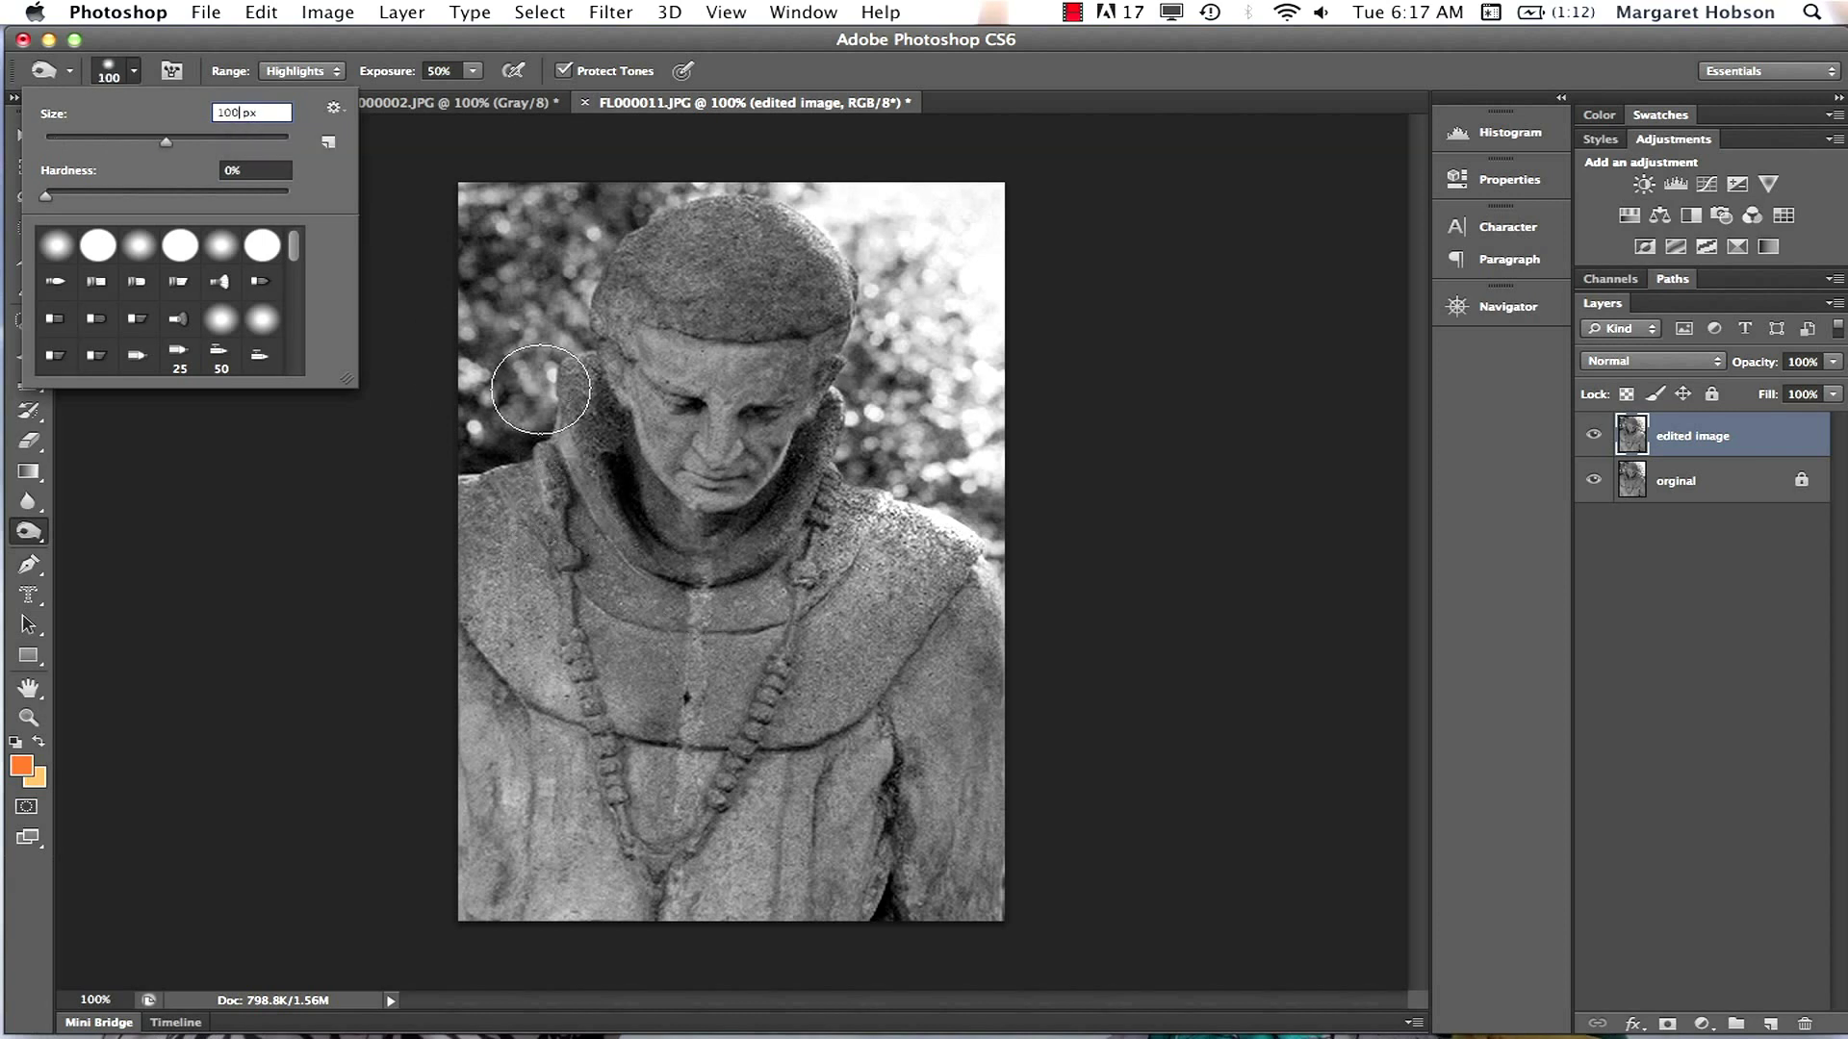
left_click(337, 73)
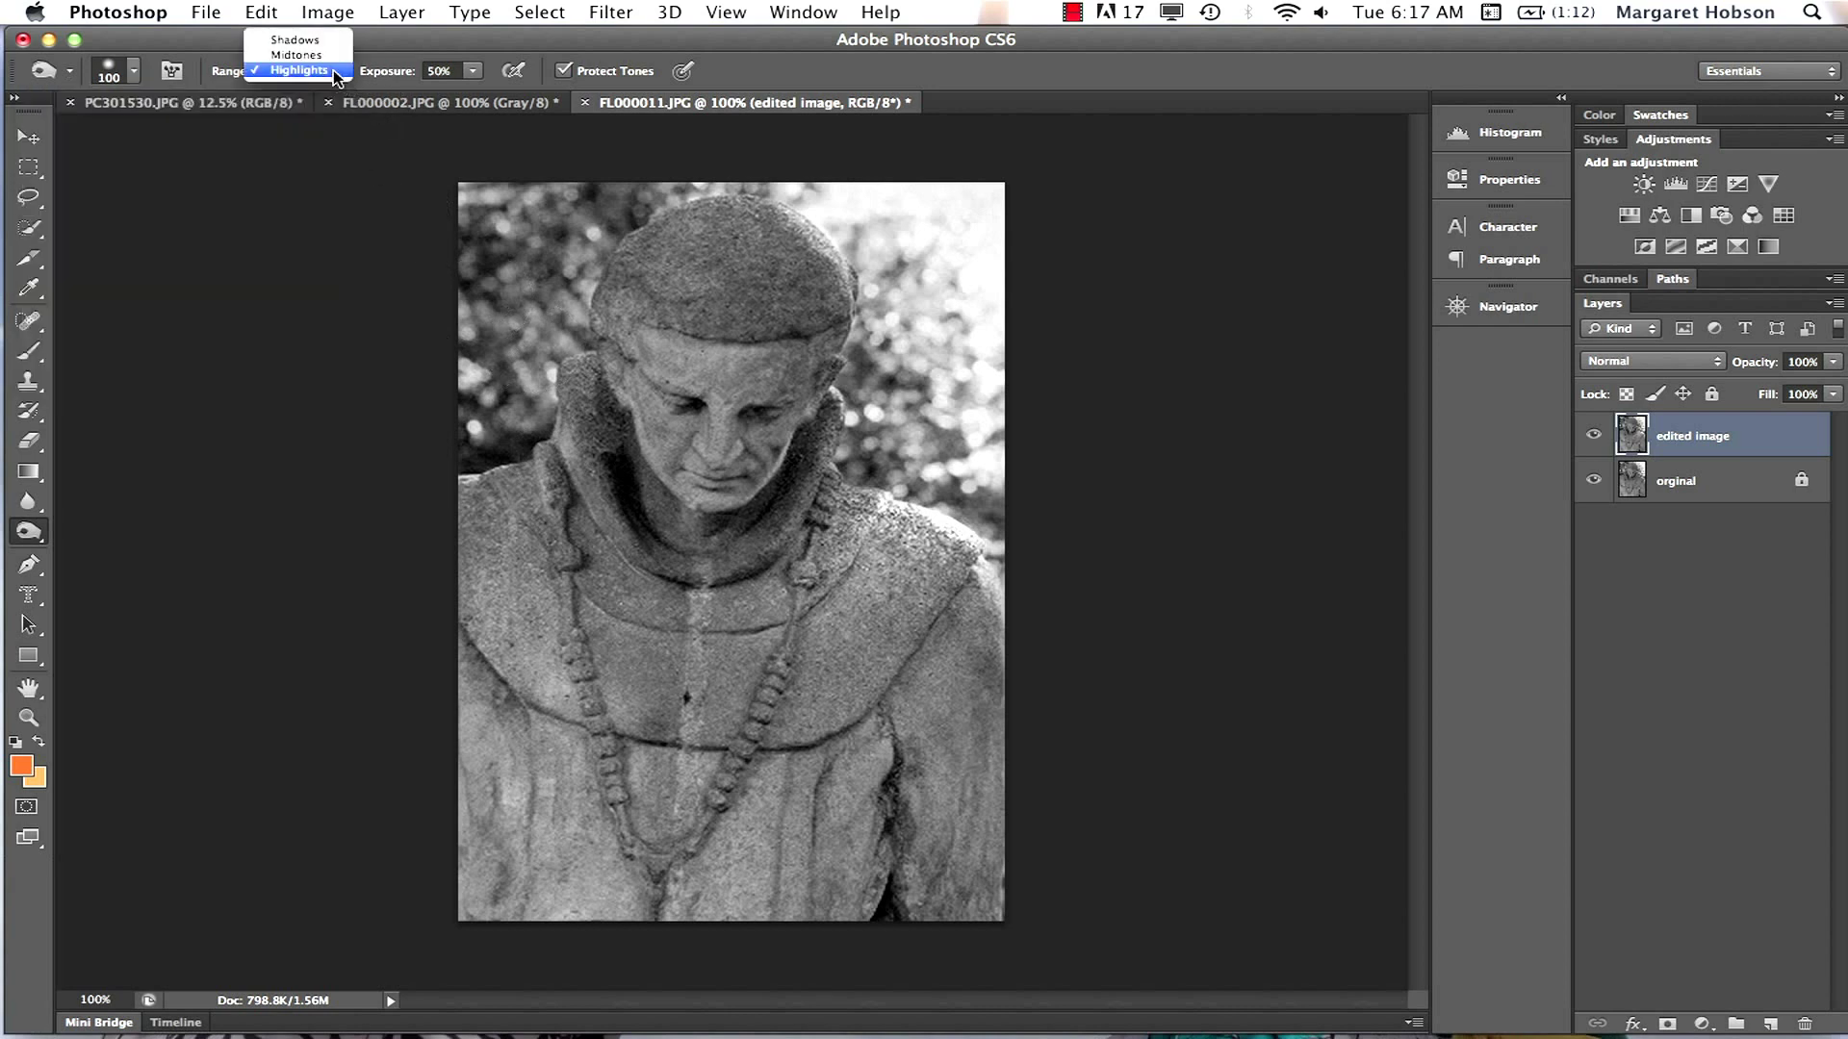
left_click(295, 55)
mouse_move(508, 510)
left_mouse_down()
mouse_move(472, 568)
mouse_move(522, 676)
mouse_move(528, 646)
mouse_move(518, 588)
mouse_move(464, 711)
mouse_move(462, 847)
mouse_move(489, 907)
mouse_move(526, 797)
mouse_move(494, 651)
left_mouse_up()
mouse_move(642, 368)
left_mouse_down()
mouse_move(589, 429)
mouse_move(610, 540)
mouse_move(600, 359)
mouse_move(651, 280)
mouse_move(648, 304)
left_mouse_up()
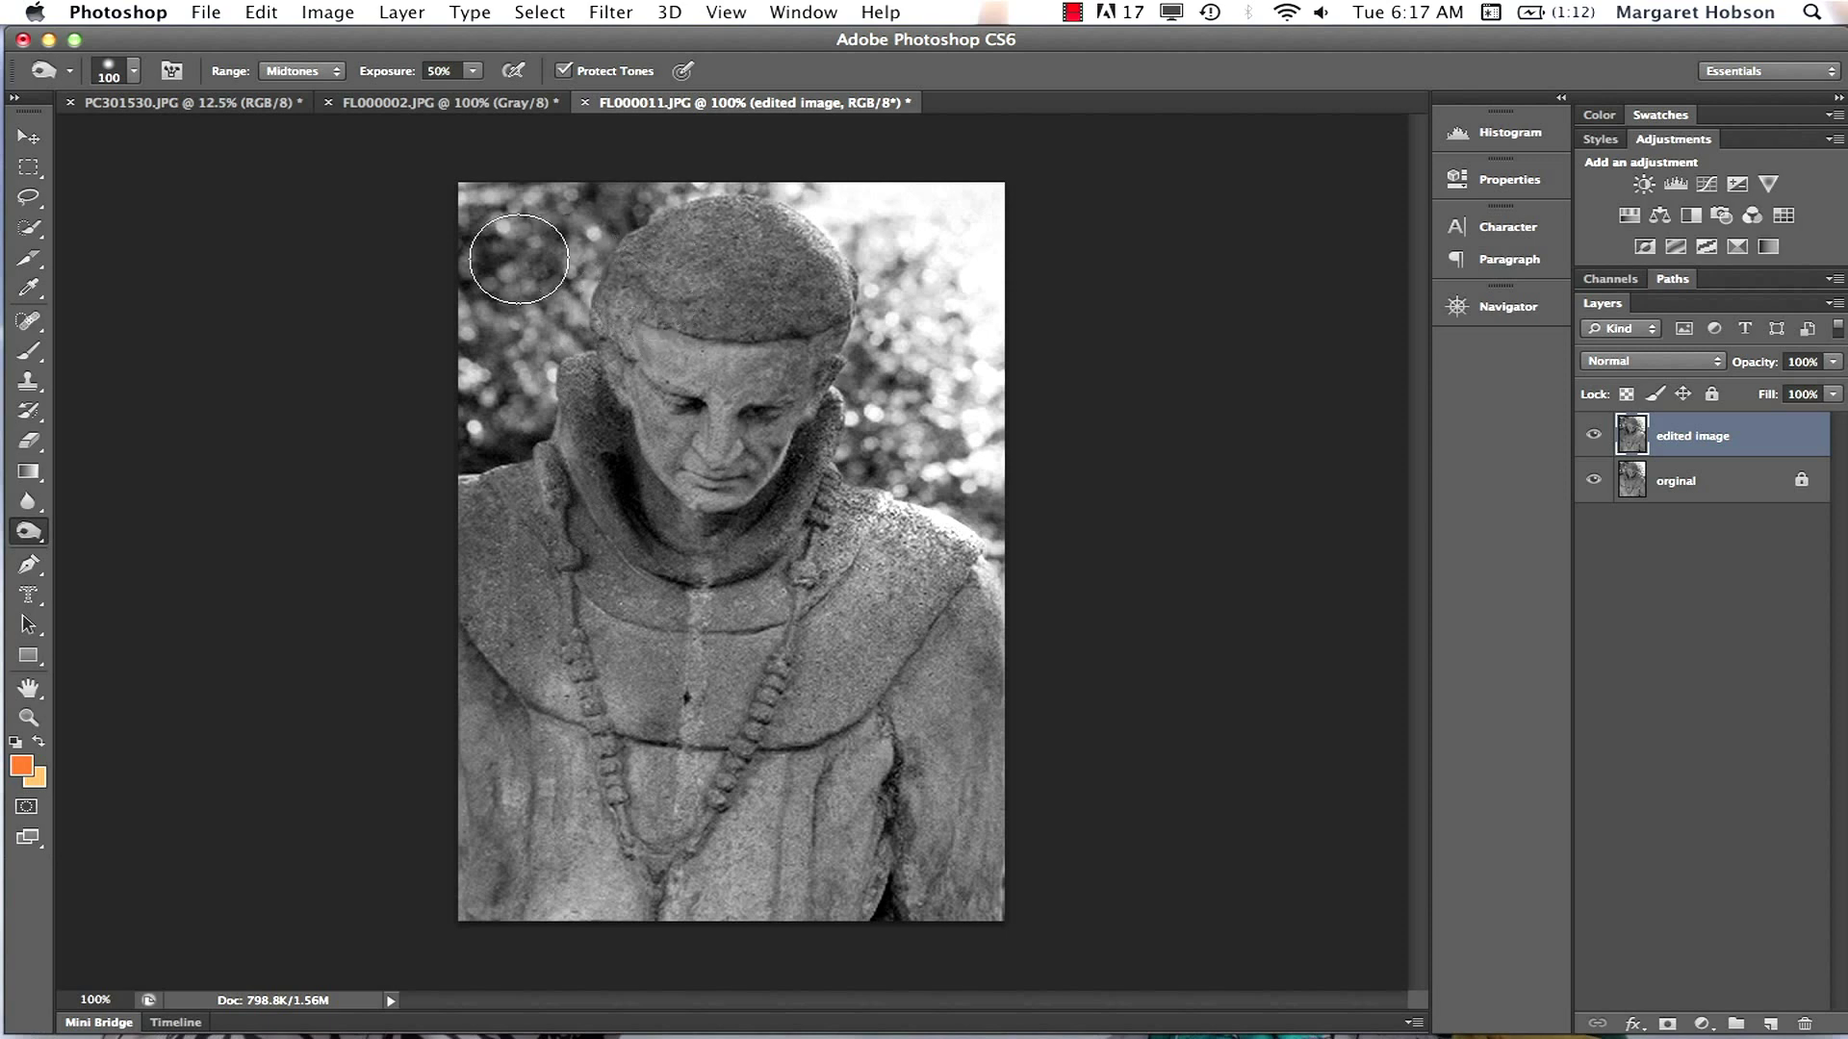
Set the Burn range to Shadows with a 30 px brush and darken the deep shadow inside the collar
left_click(336, 73)
left_click(318, 55)
left_click(126, 74)
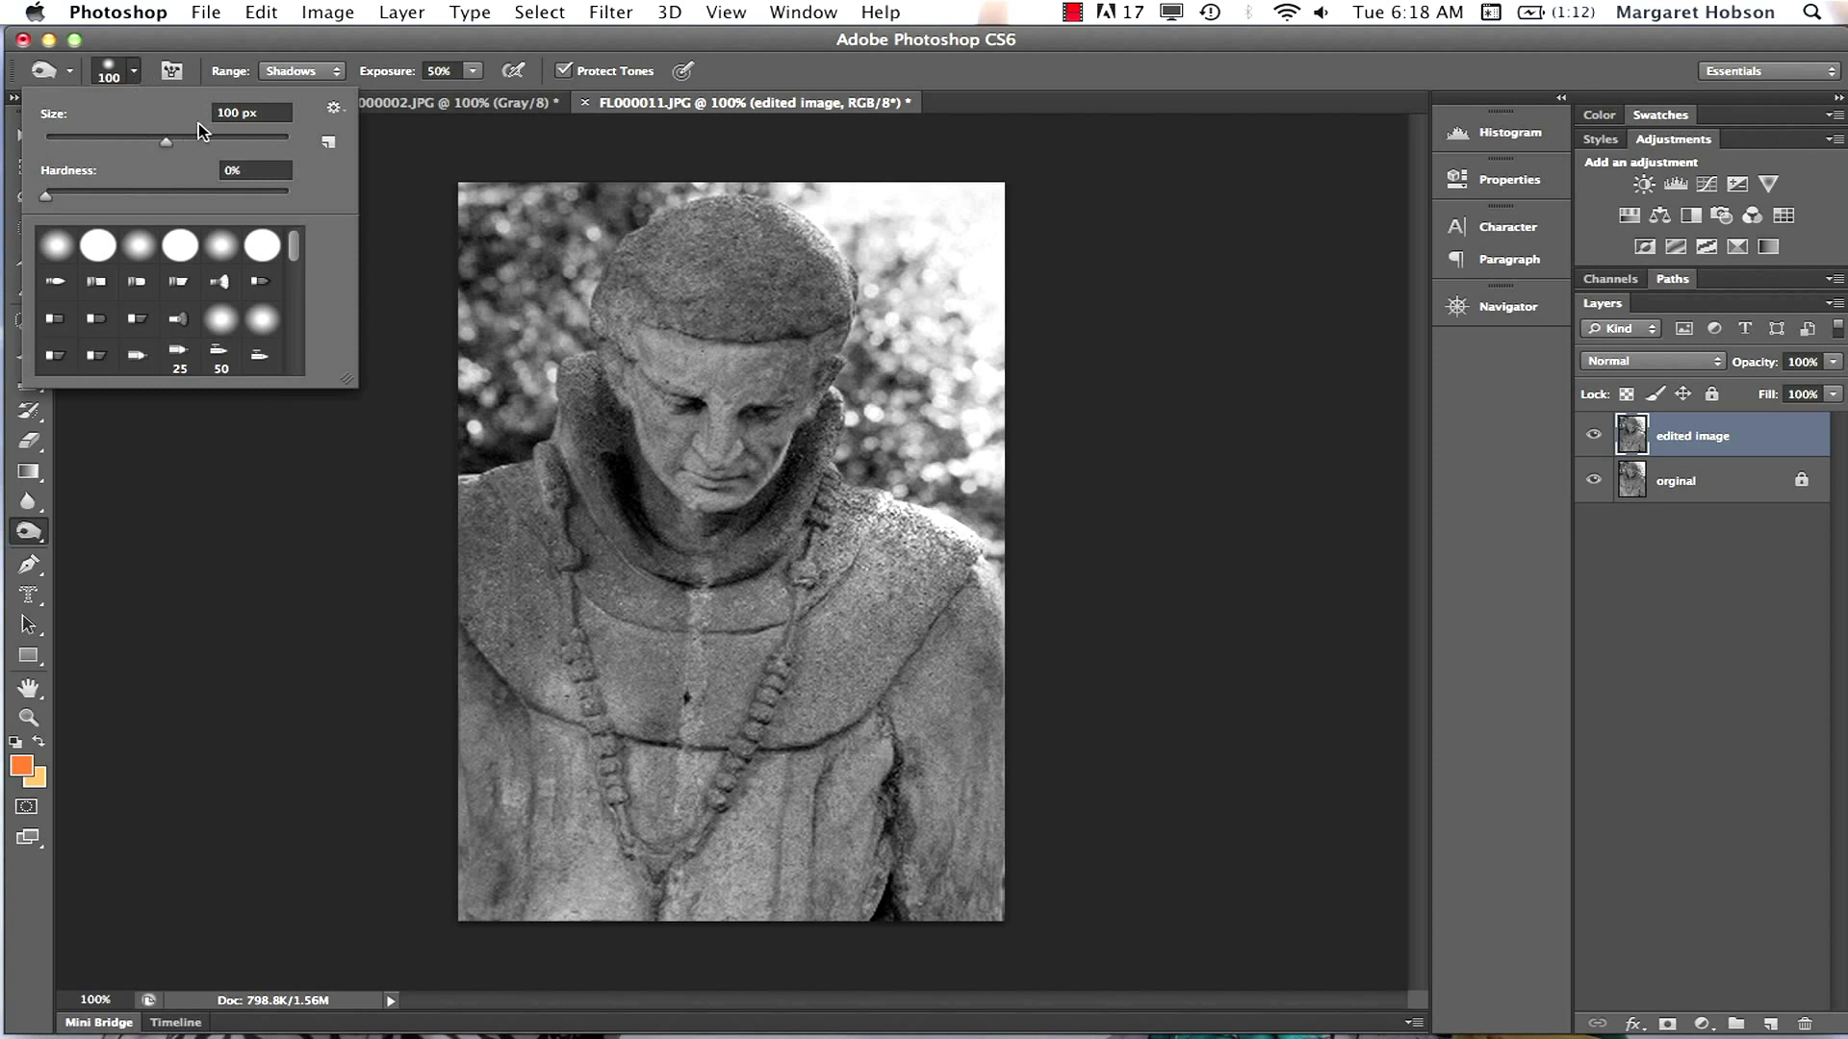
left_click(227, 112)
type("50")
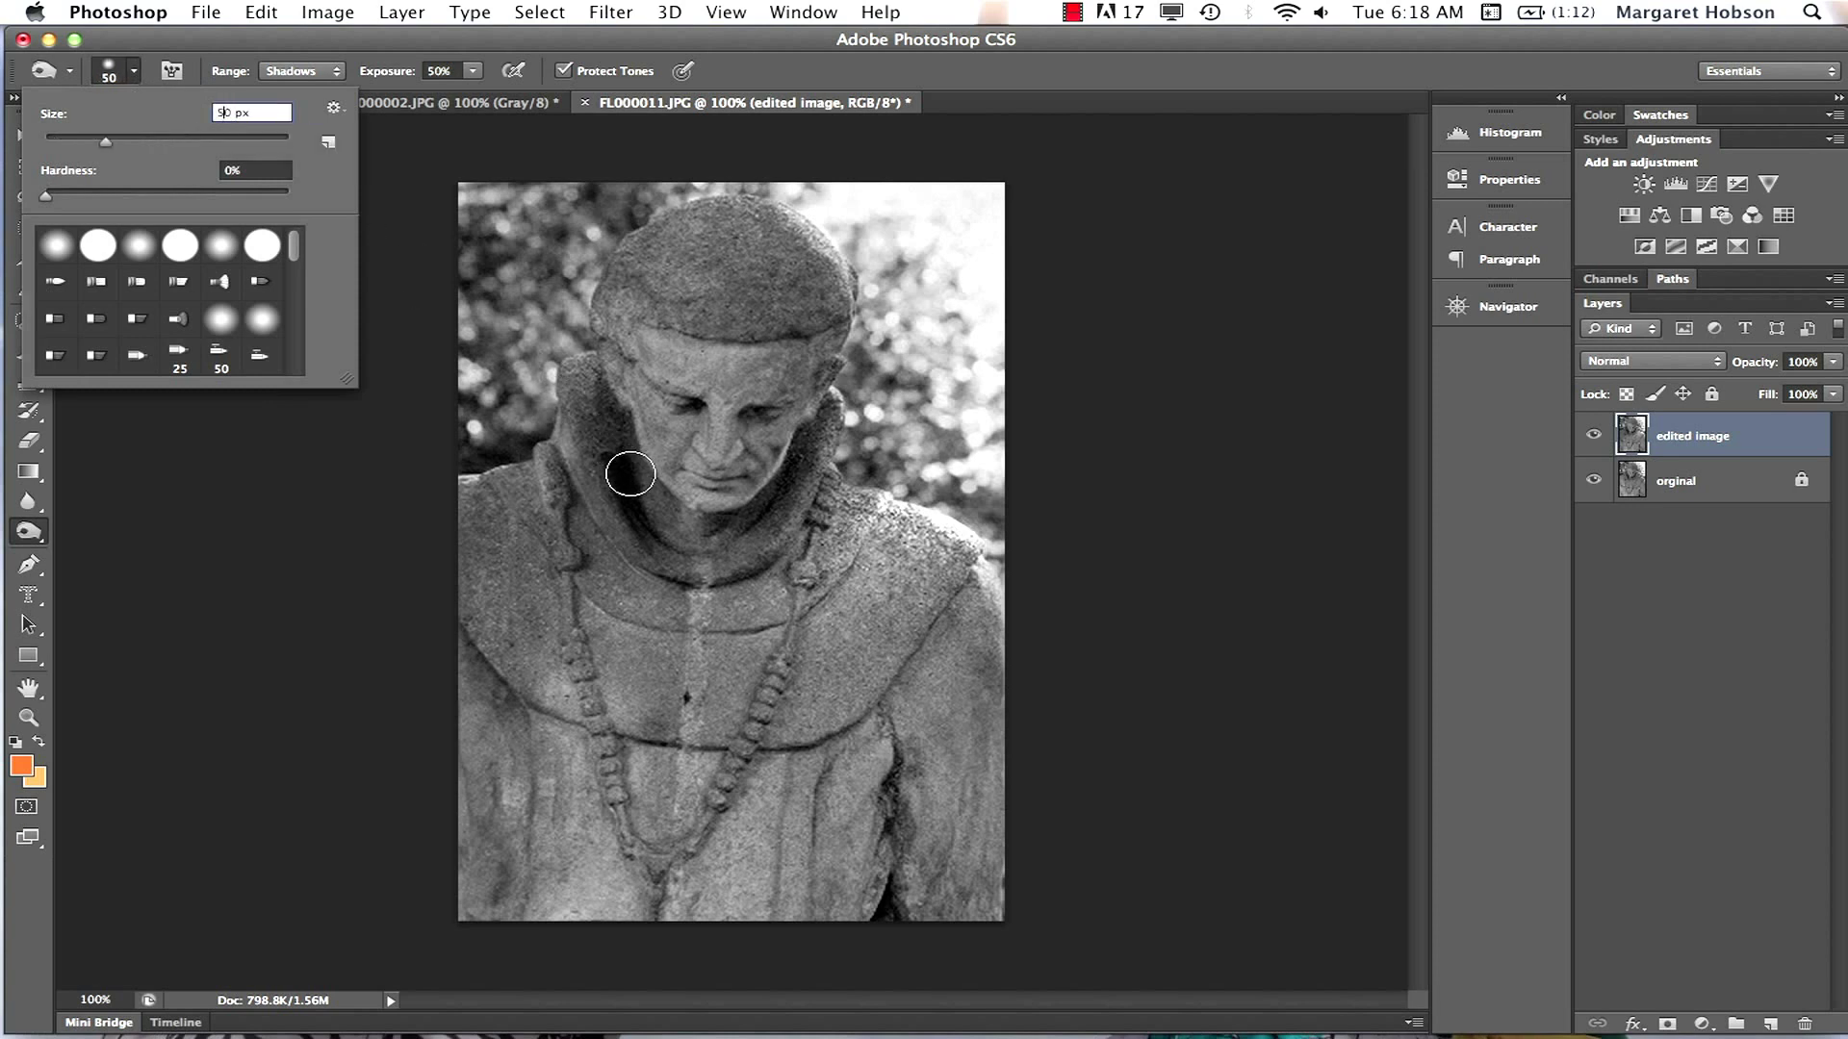
type("3")
left_click(618, 466)
left_click_drag(618, 466, 651, 540)
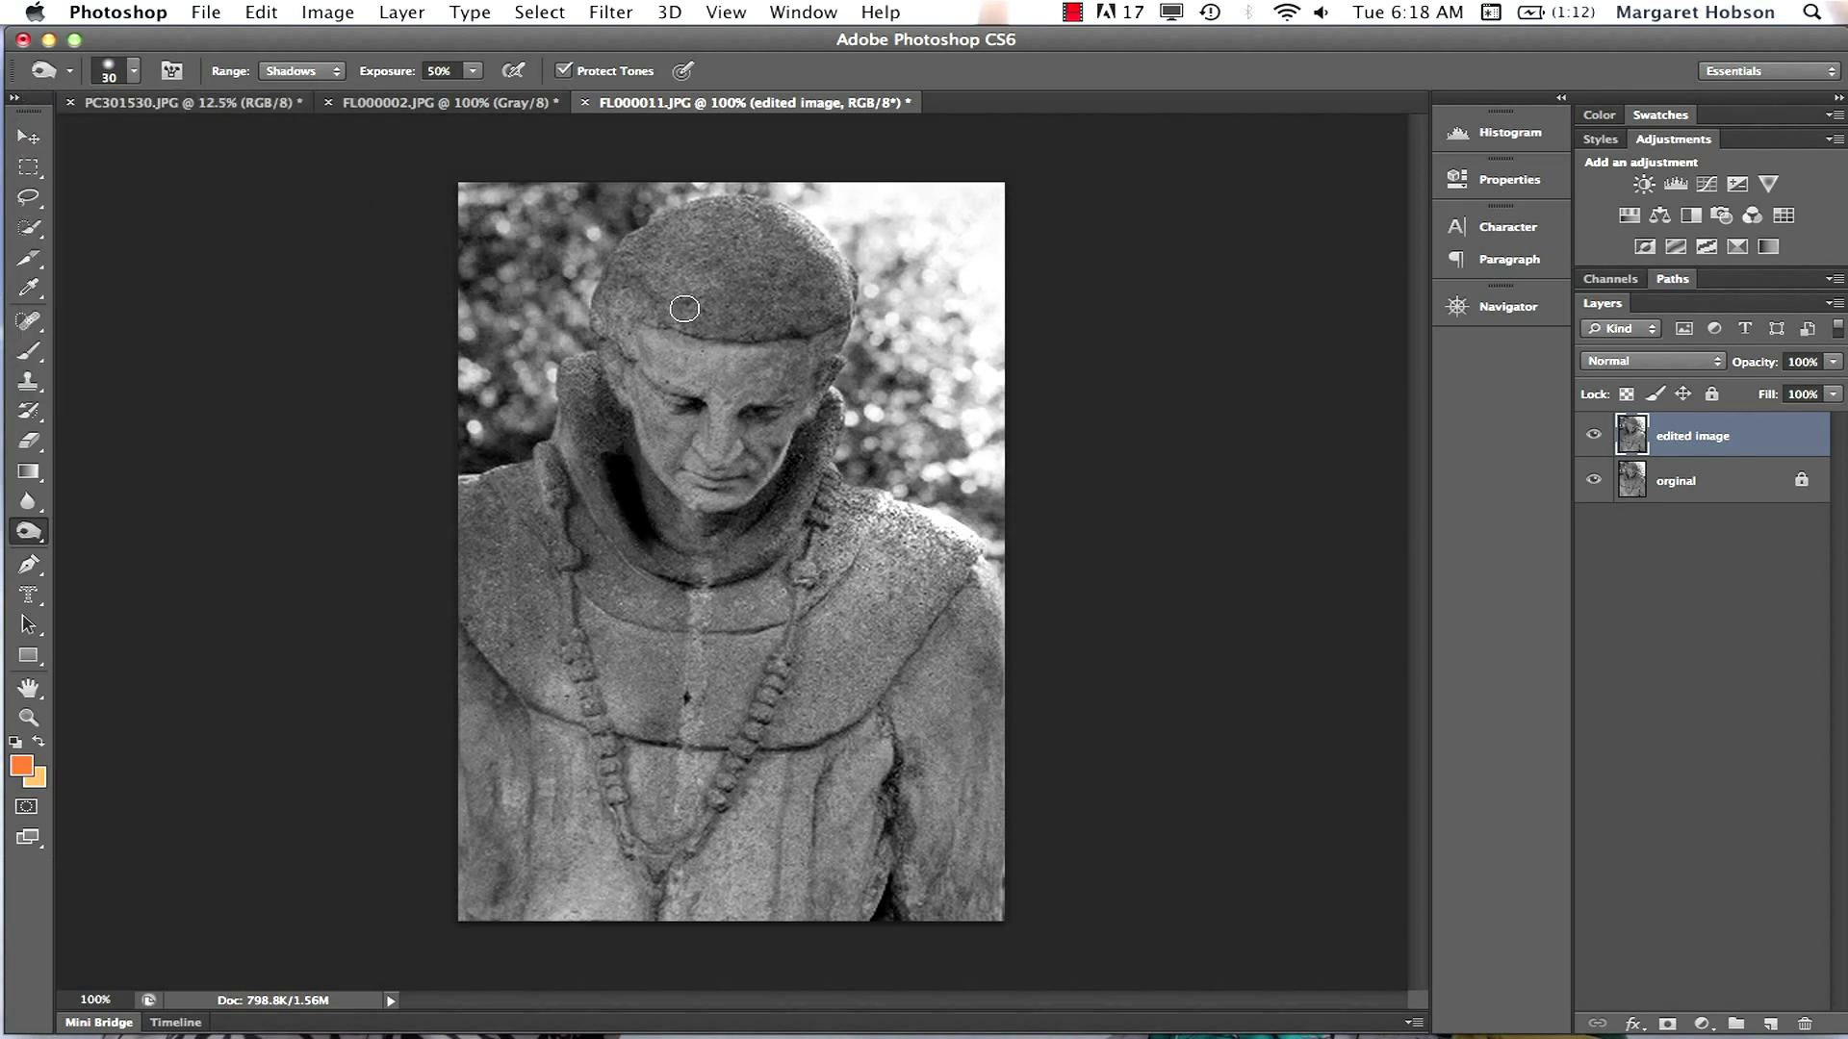
Undo the shadow burn inside the collar, reapplying it briefly to compare before removing it
key("super+z")
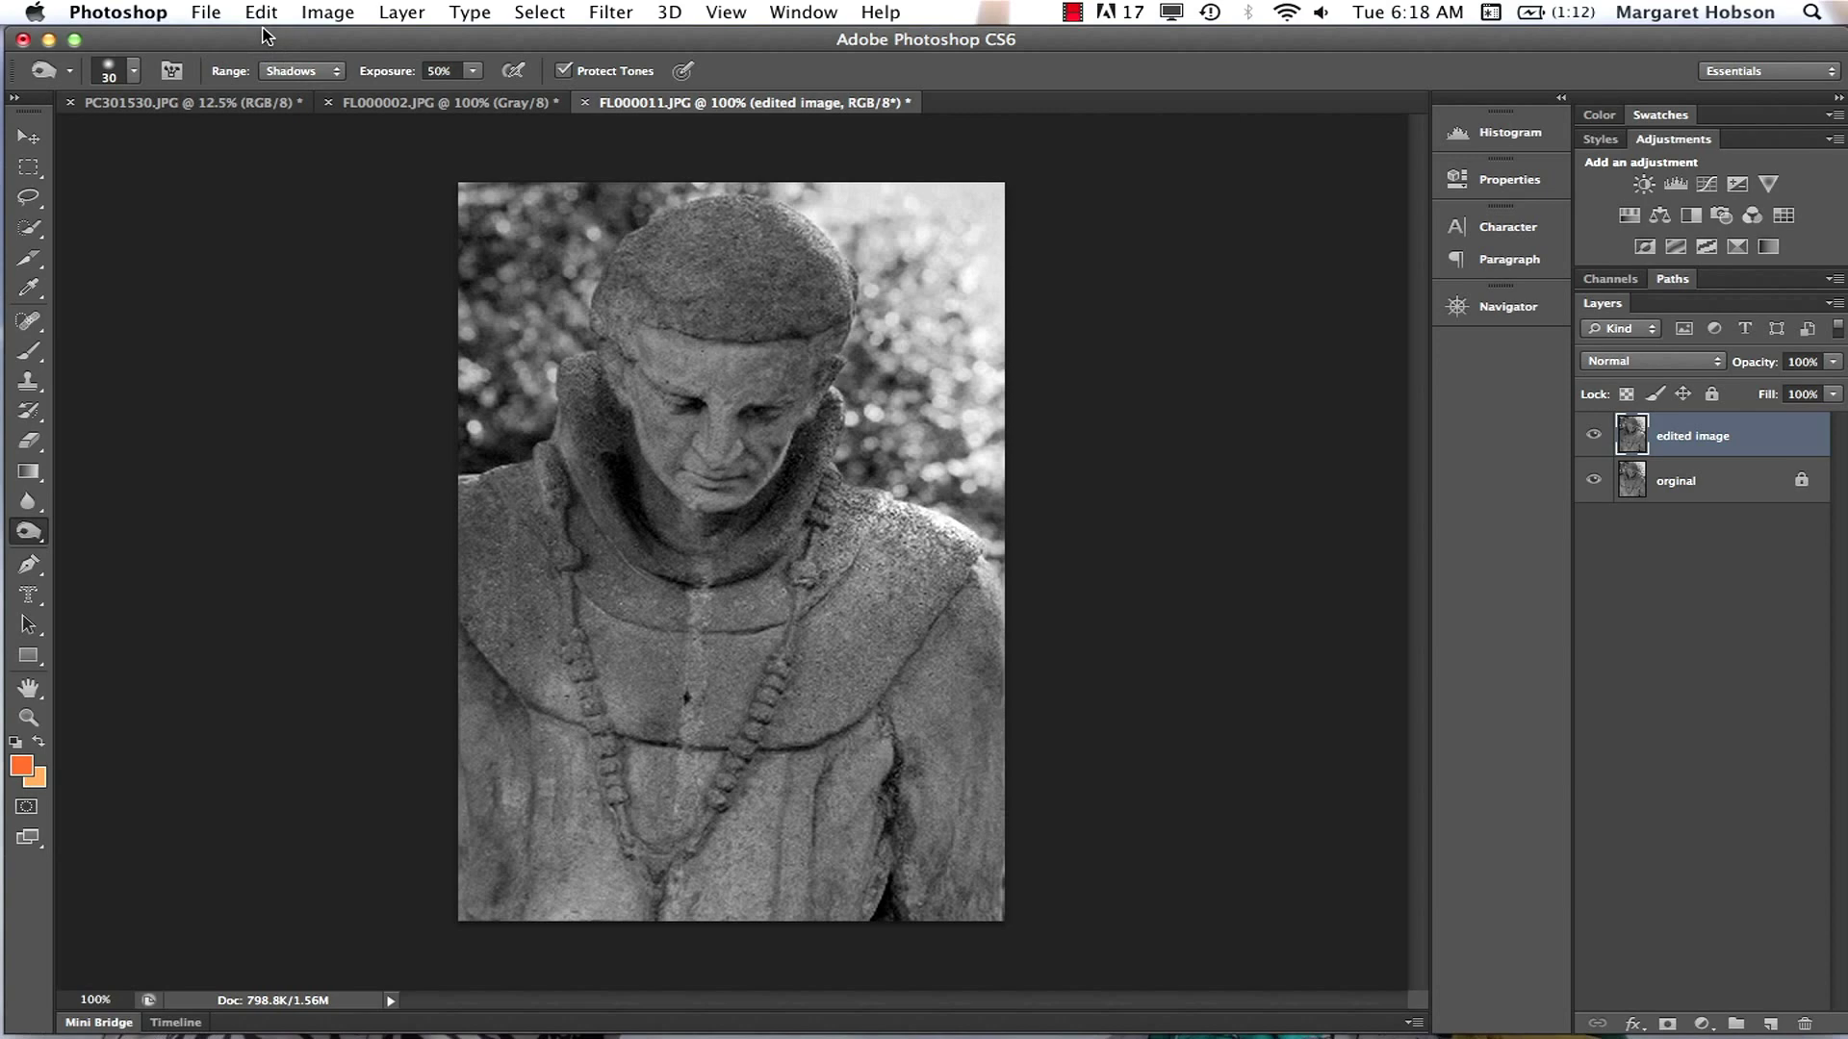
left_click(262, 12)
left_click(271, 46)
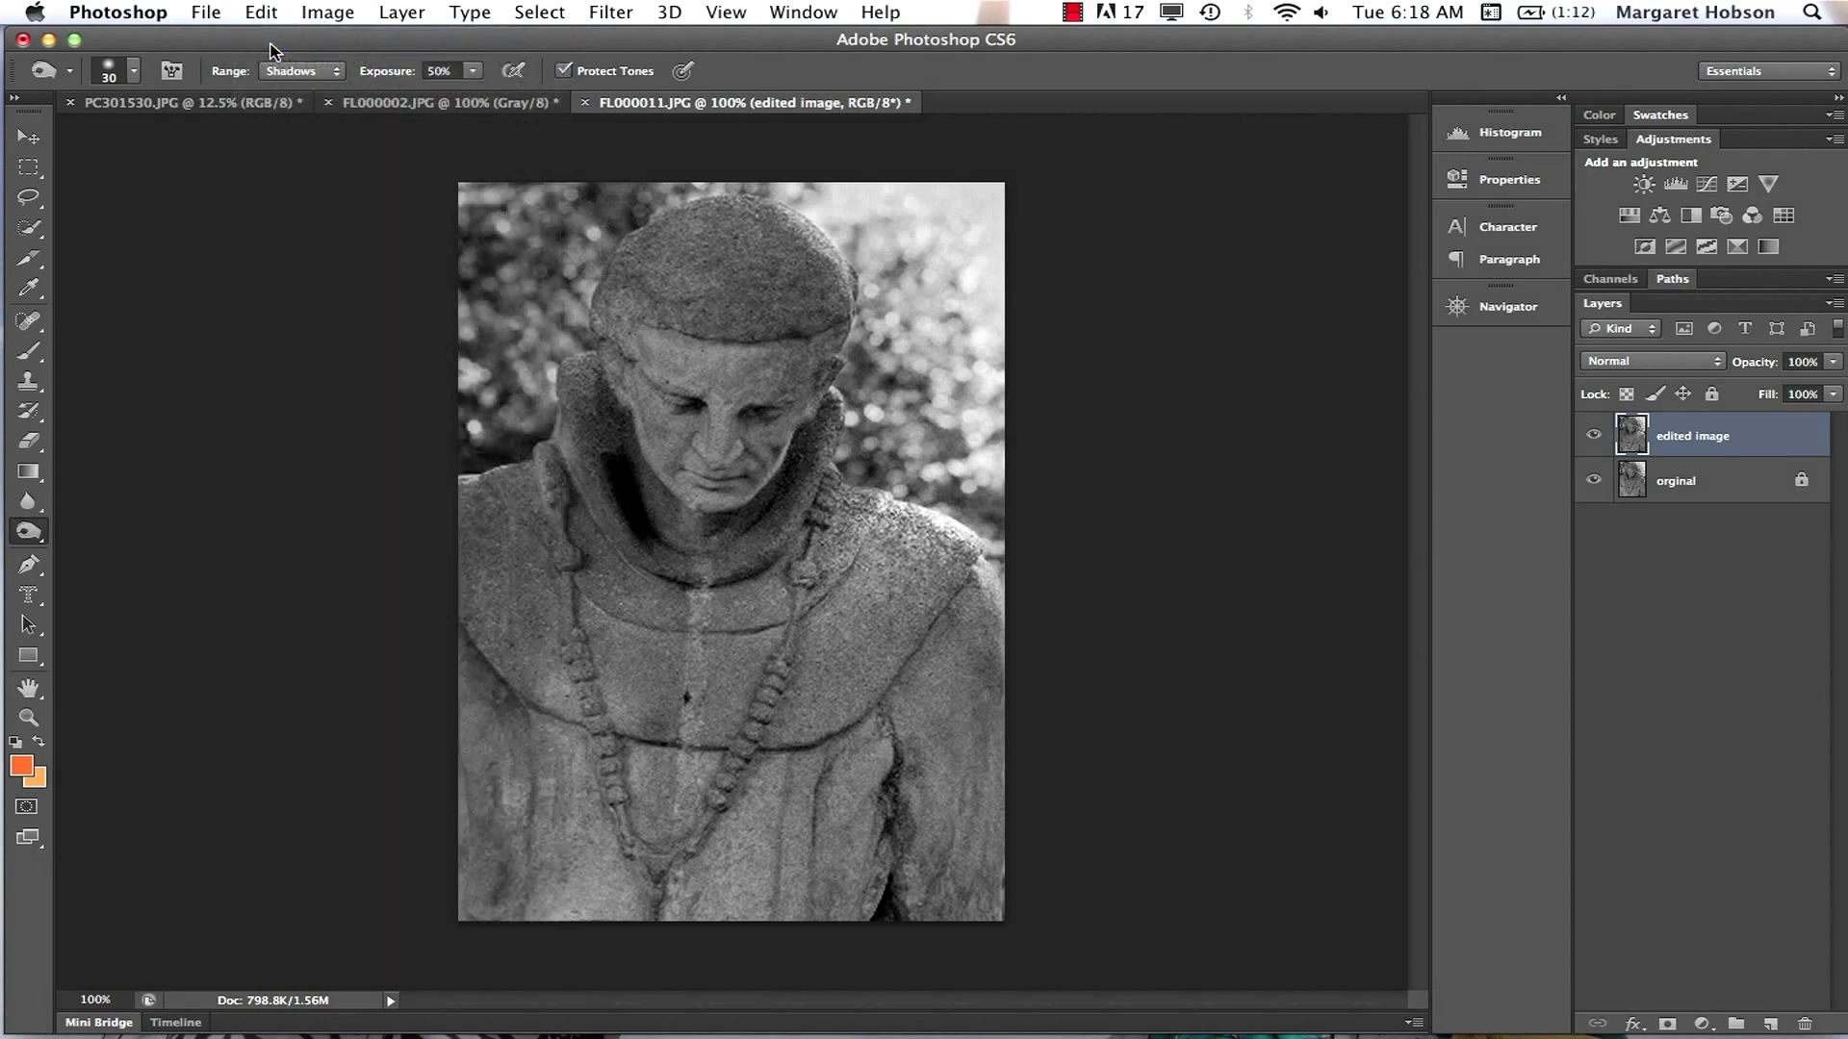
key("super+z")
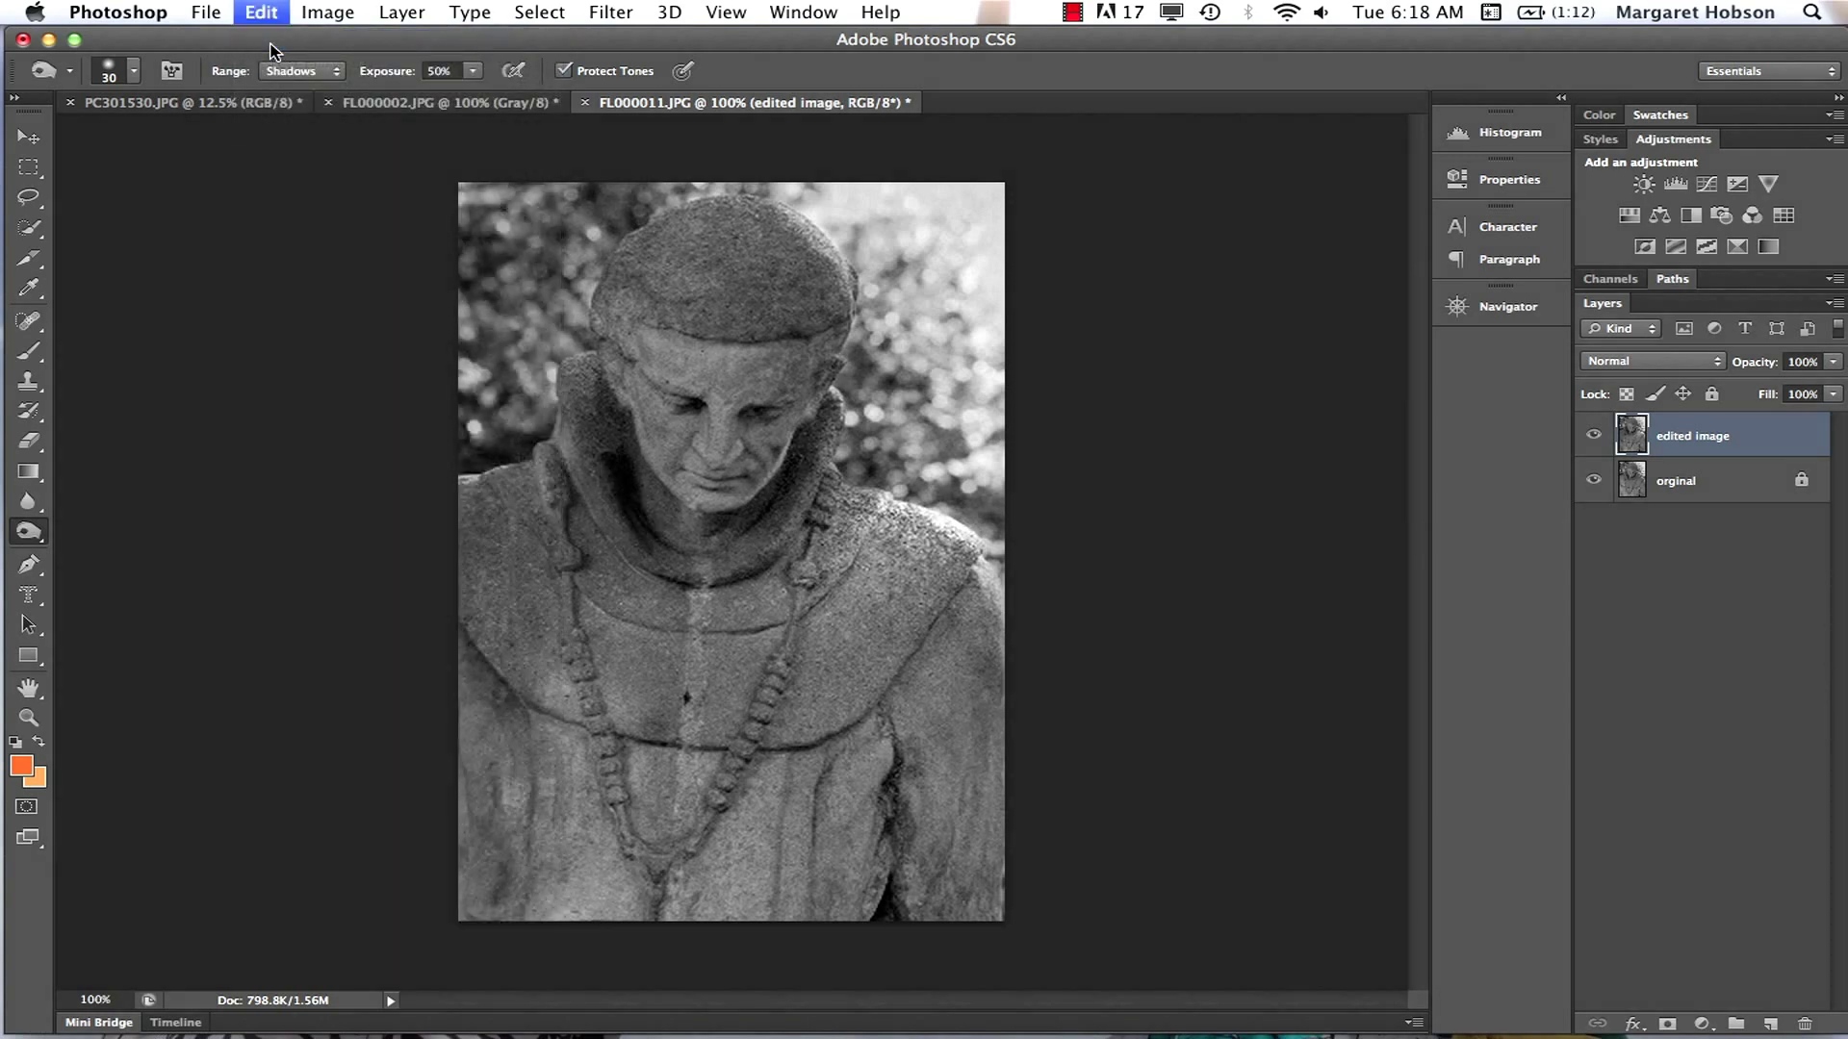
key("super+alt+z")
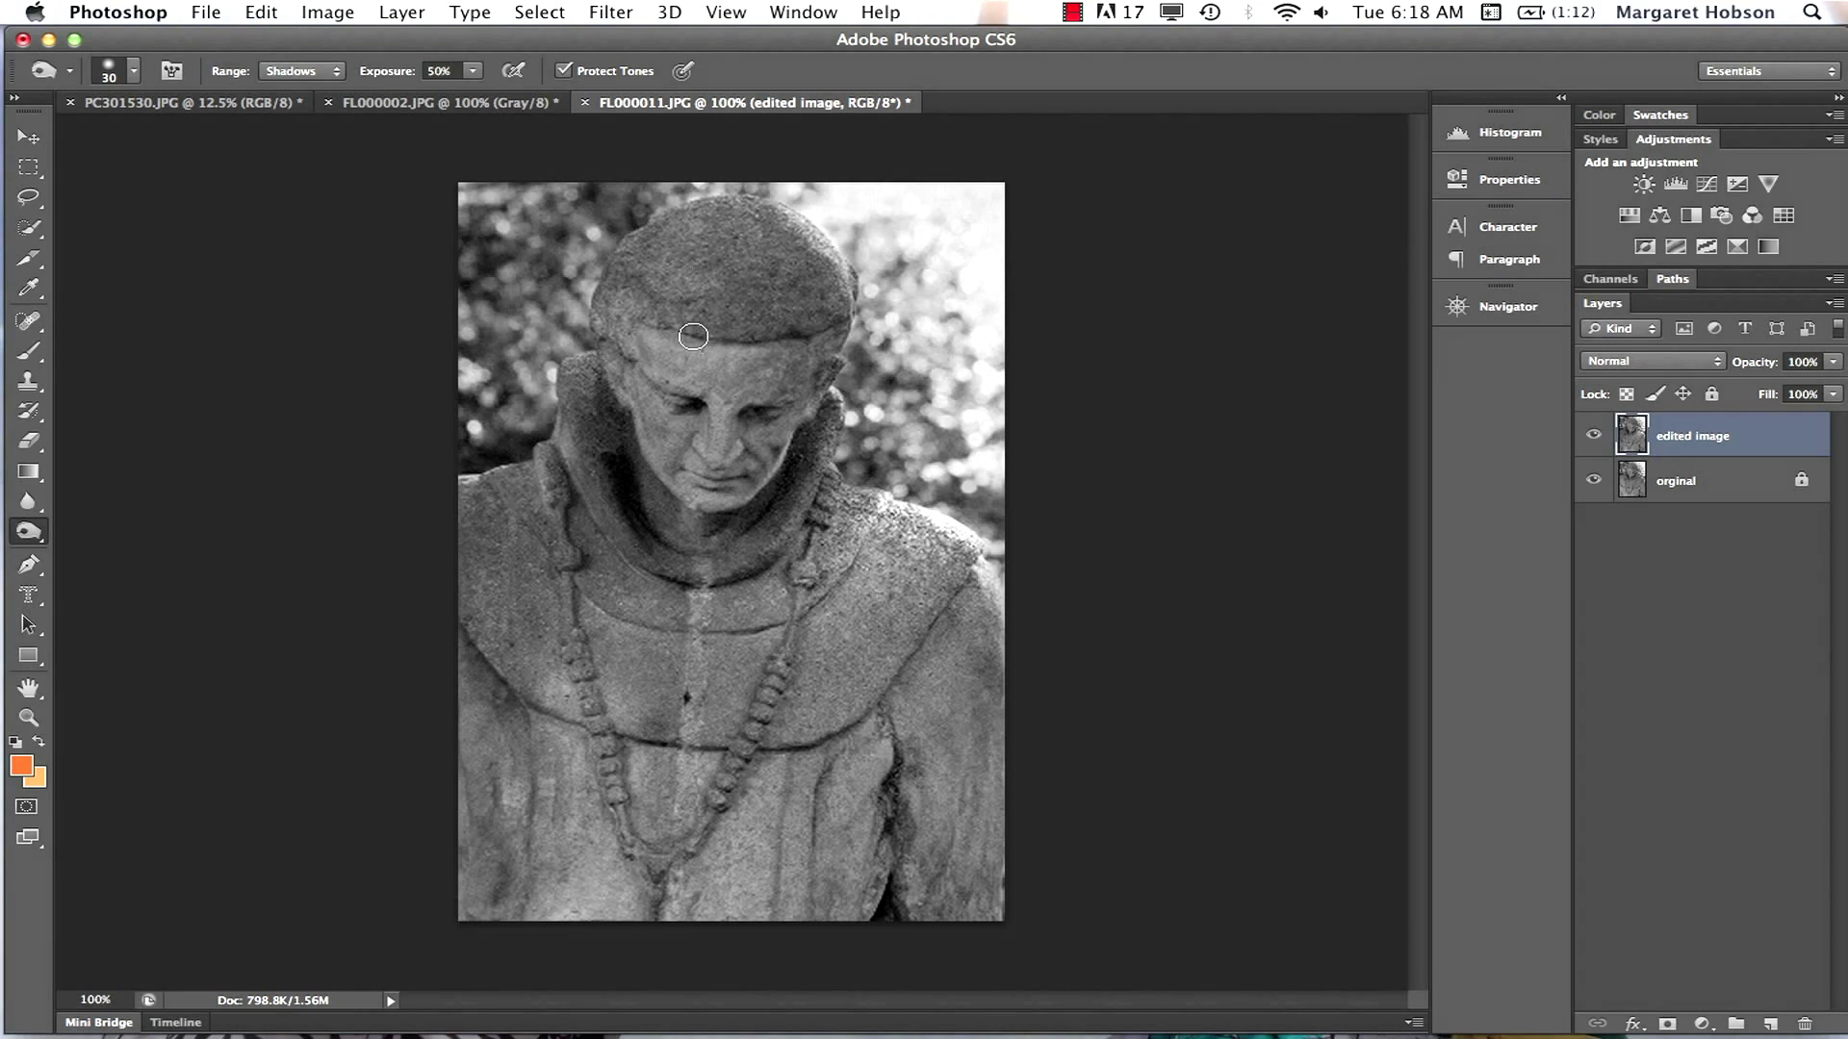
Set the Burn range to Midtones with a 10 px brush and darken the shaded edge of the cap
left_click(334, 75)
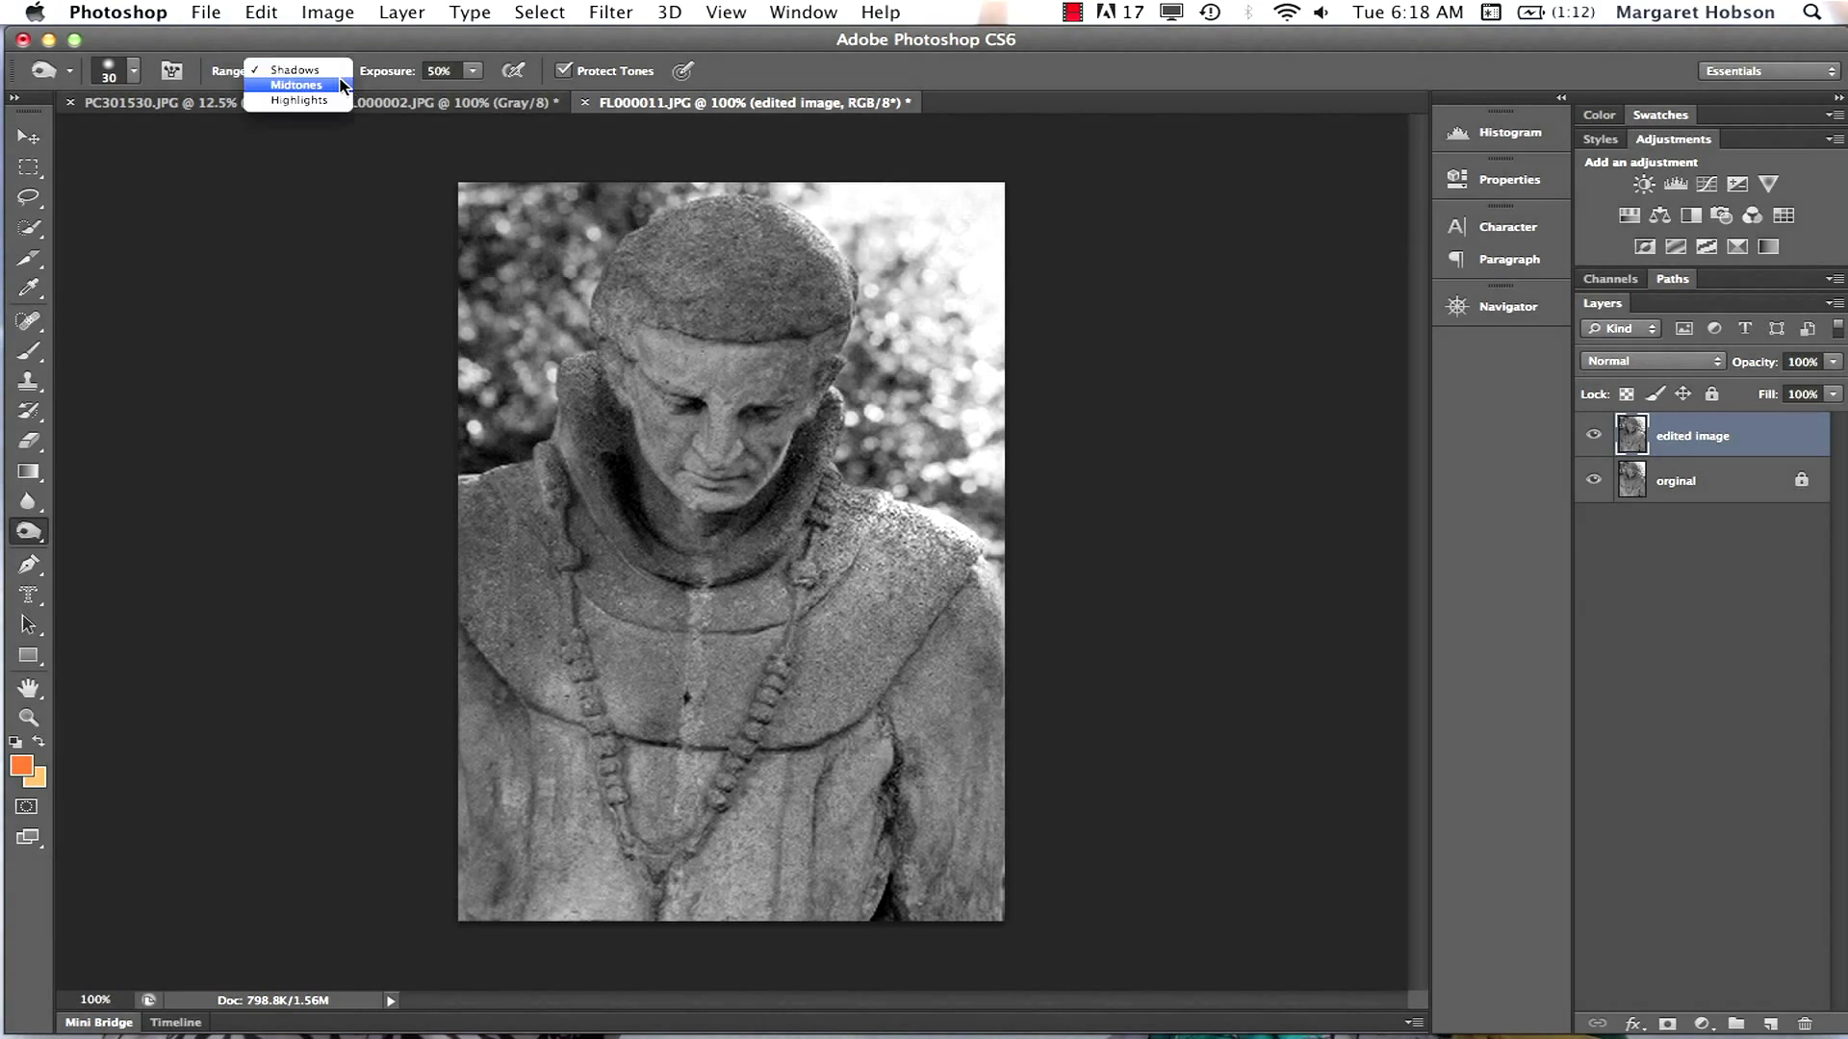
left_click(310, 88)
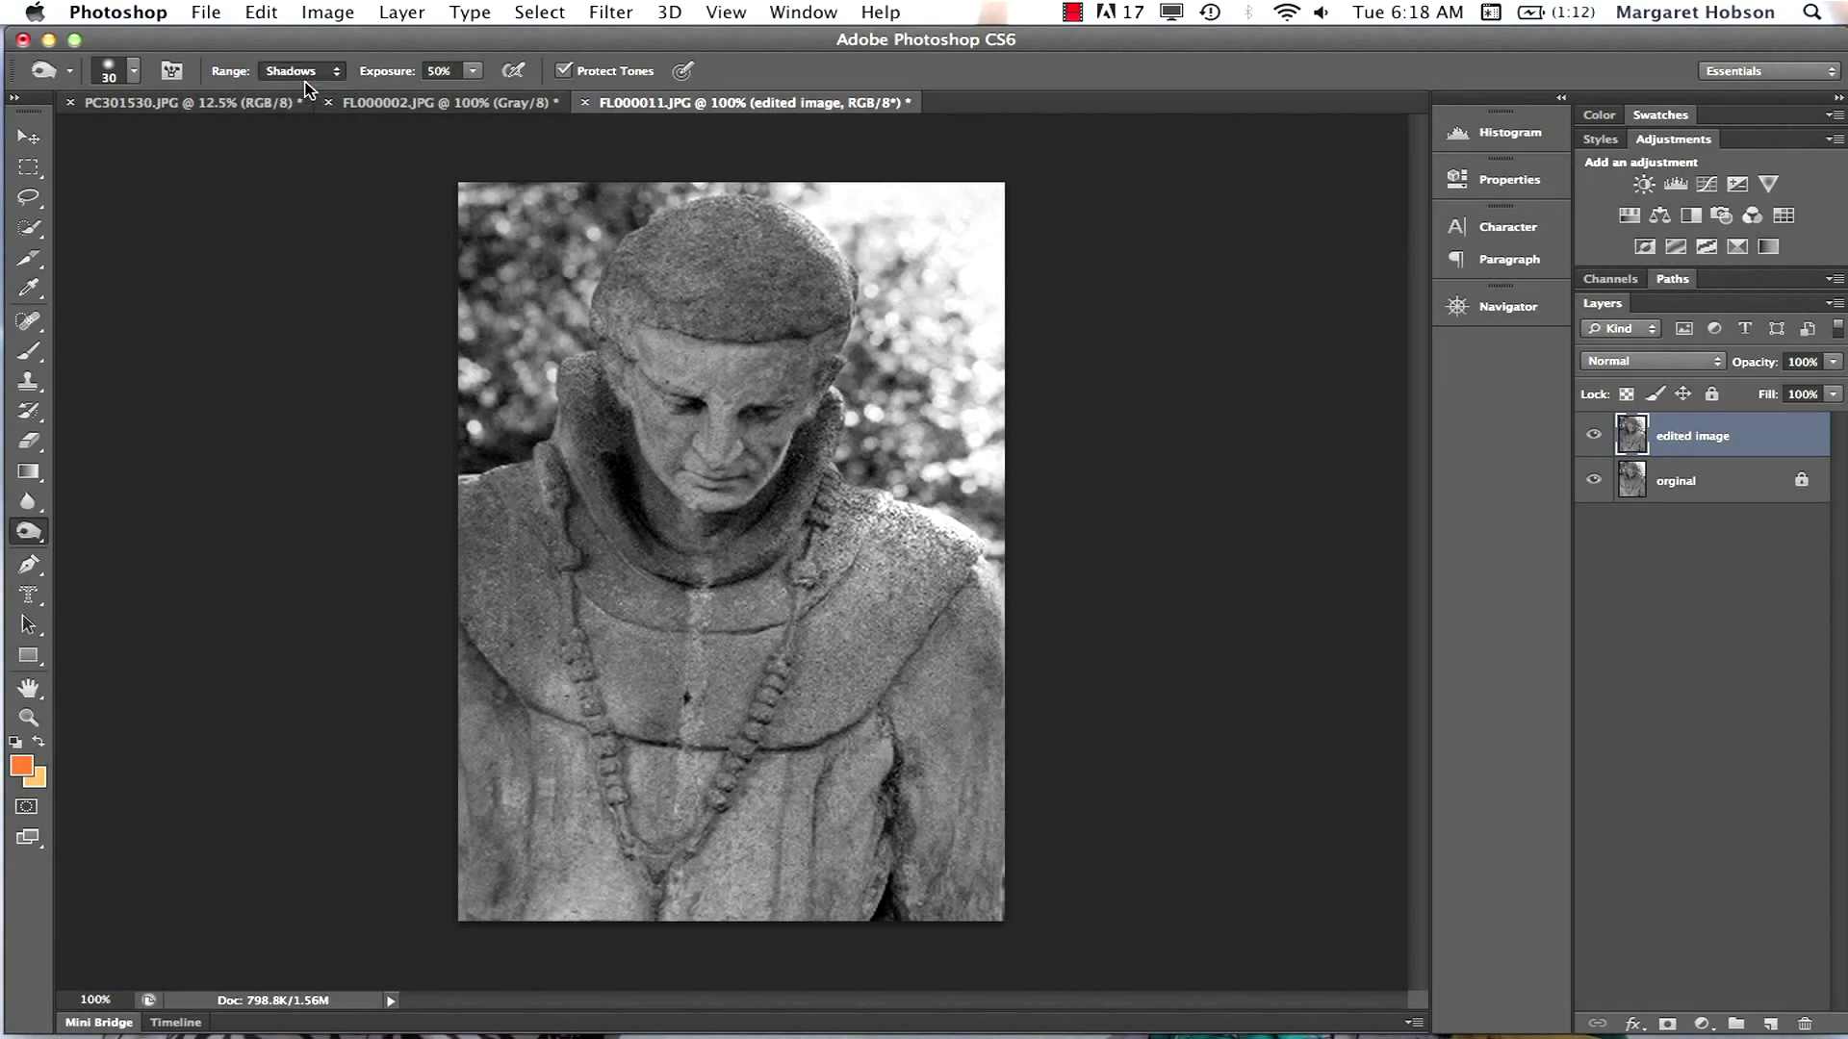
left_click(134, 73)
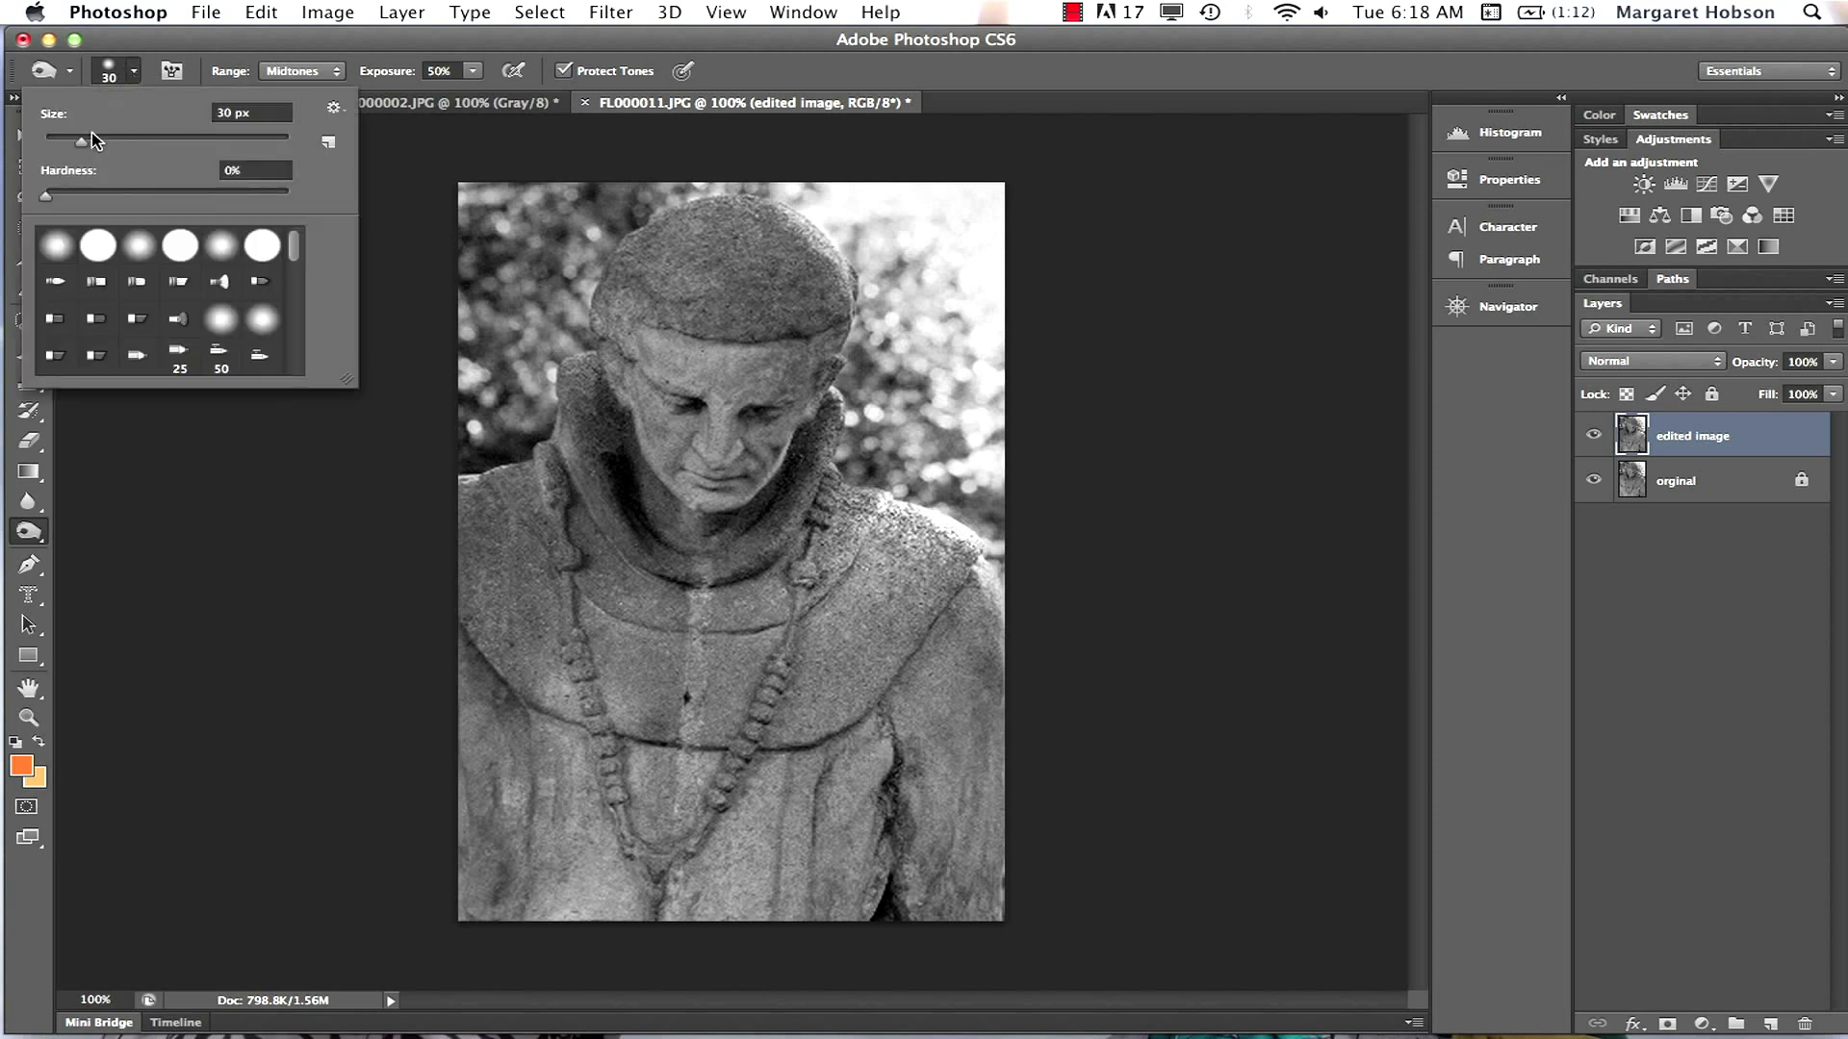
left_click_drag(82, 146, 59, 151)
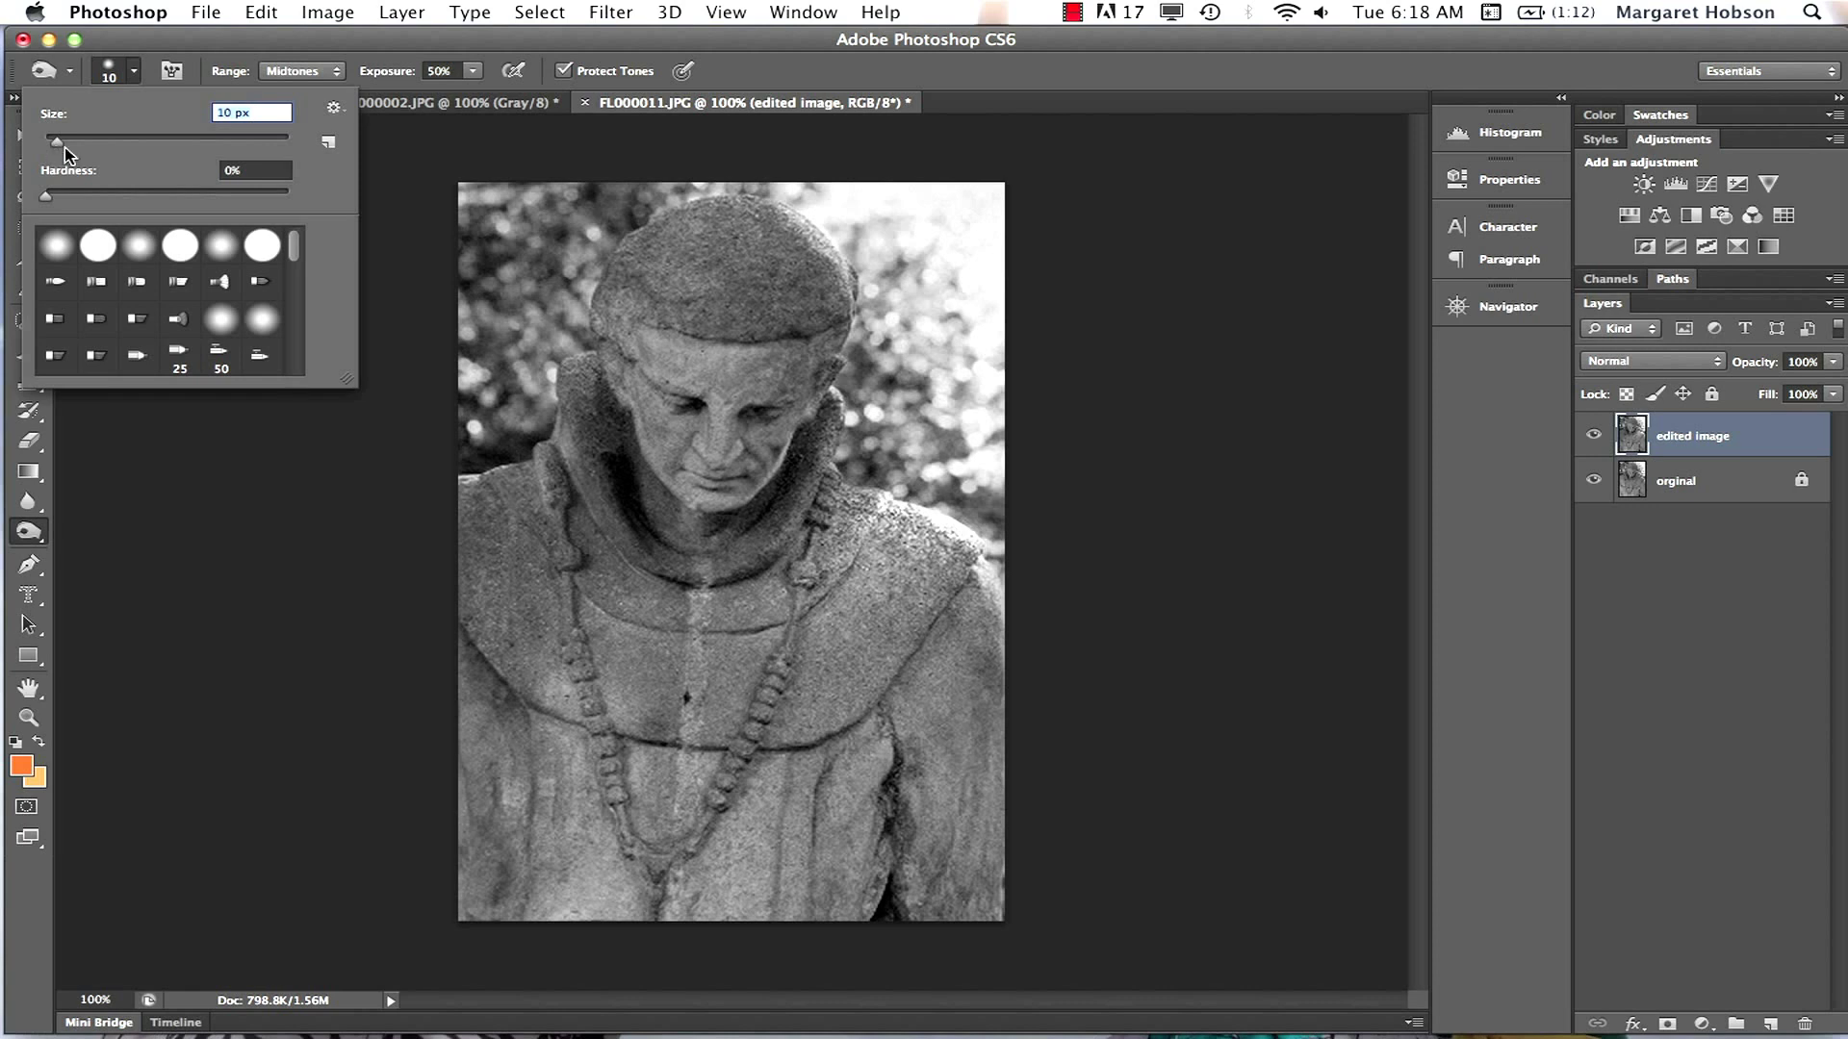
left_click(633, 235)
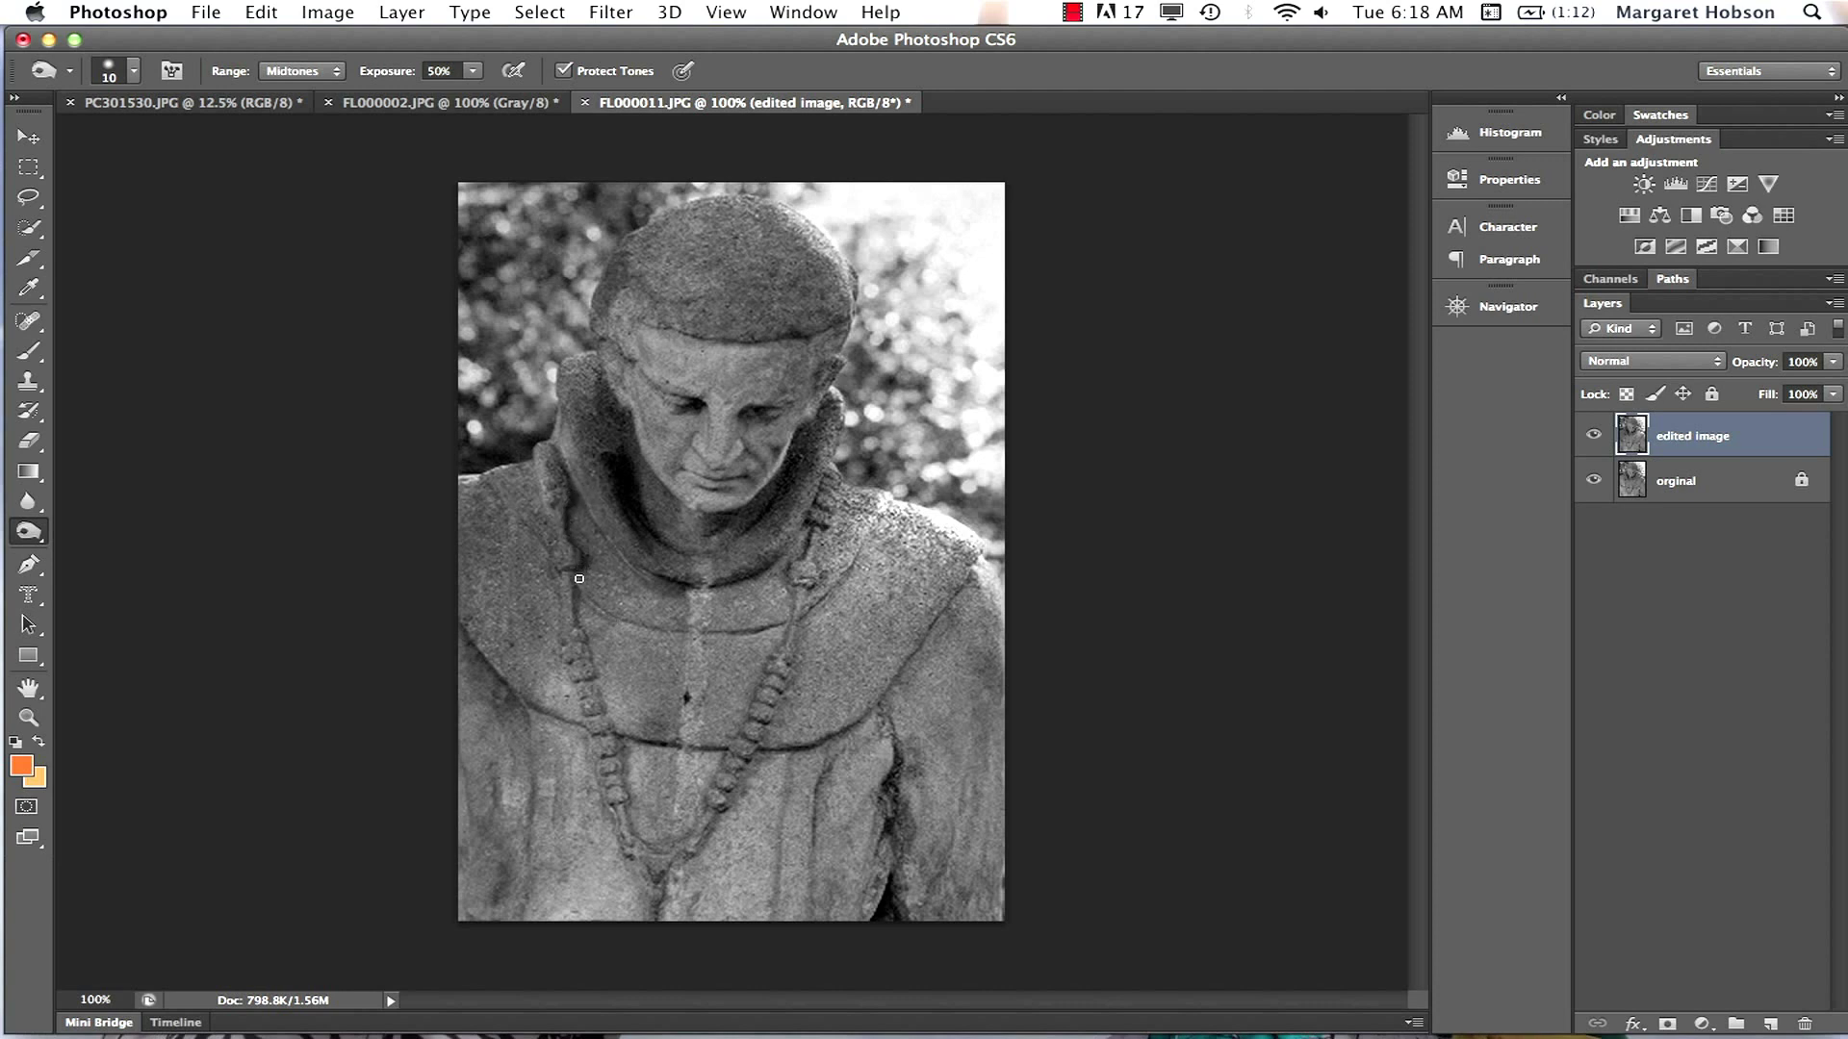
Toggle the visibility of the "edited image" layer to compare the burned areas with the original
left_click(1595, 437)
left_click(1595, 437)
left_click(1594, 437)
left_click(1594, 437)
Switch to the Dodge tool with a 25 px brush and brighten the sunlit cheek of the statue's face
left_click_drag(36, 539, 118, 523)
left_click(134, 70)
left_click_drag(56, 141, 70, 145)
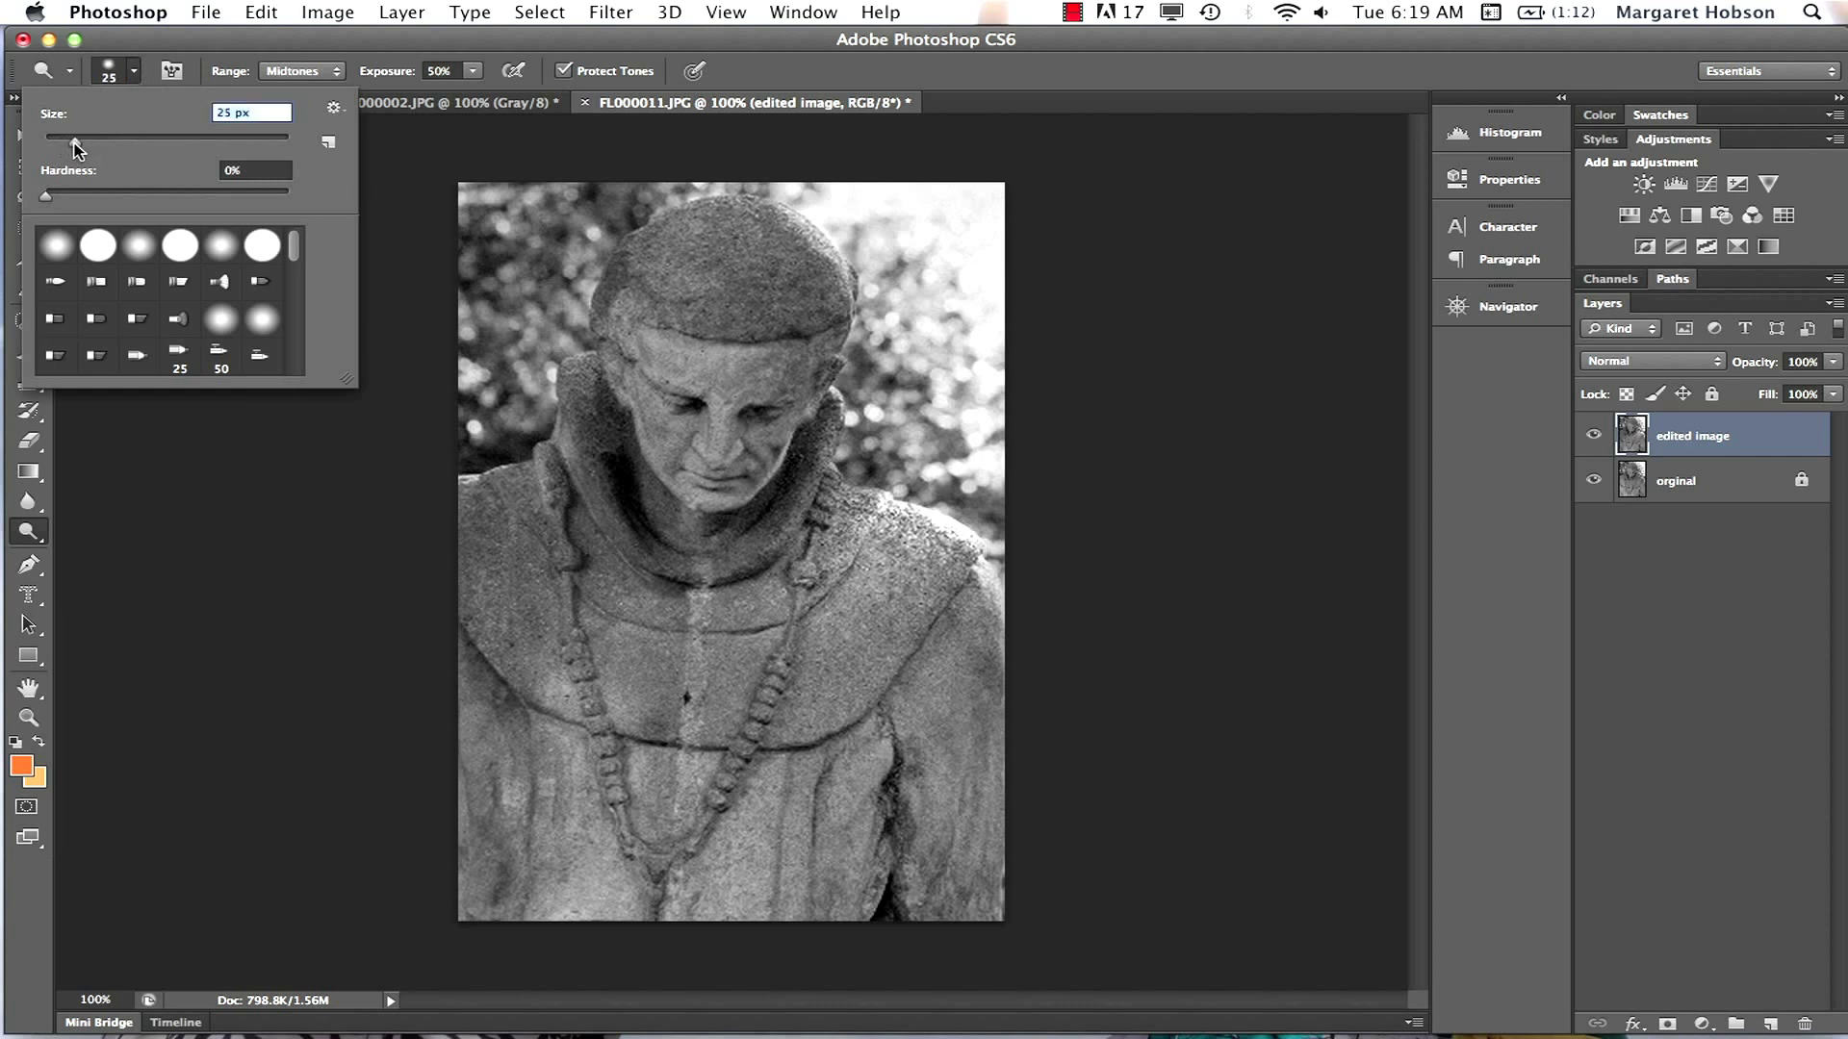
left_click(794, 376)
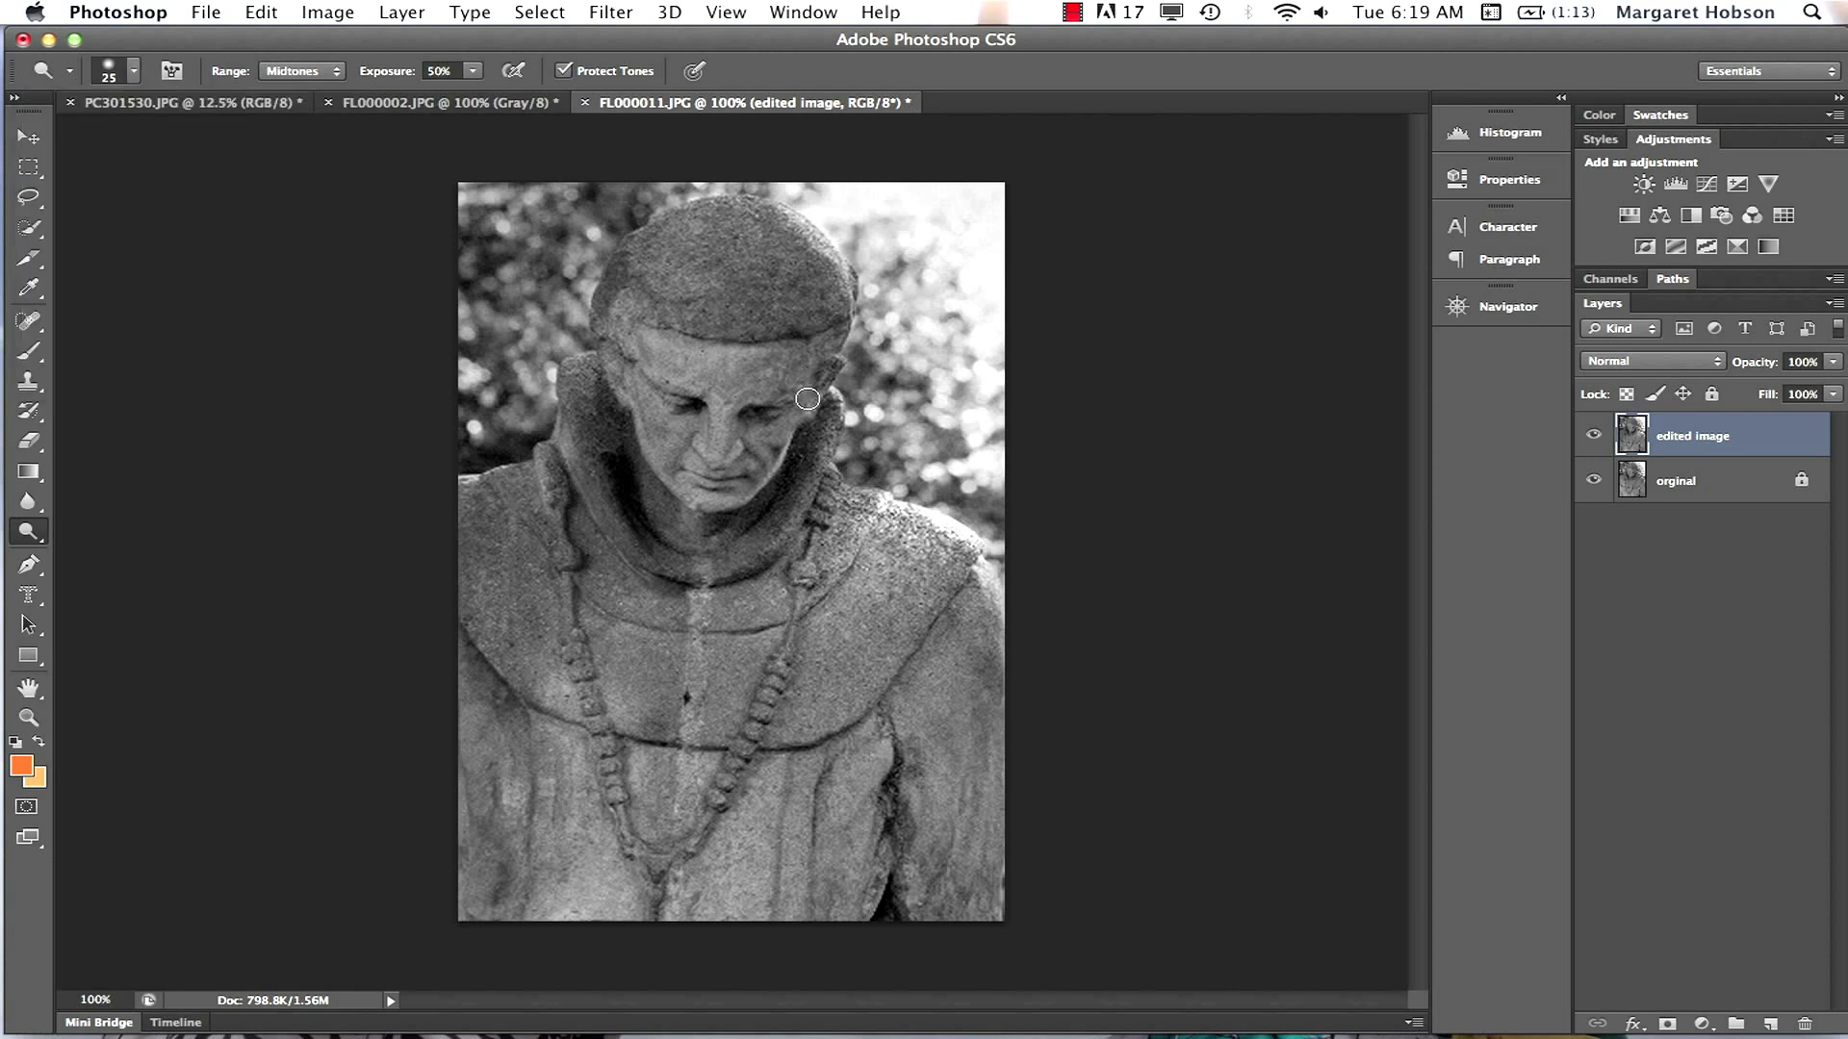
mouse_move(787, 412)
left_mouse_down()
mouse_move(794, 364)
mouse_move(757, 359)
mouse_move(832, 342)
mouse_move(737, 498)
mouse_move(761, 453)
left_mouse_up()
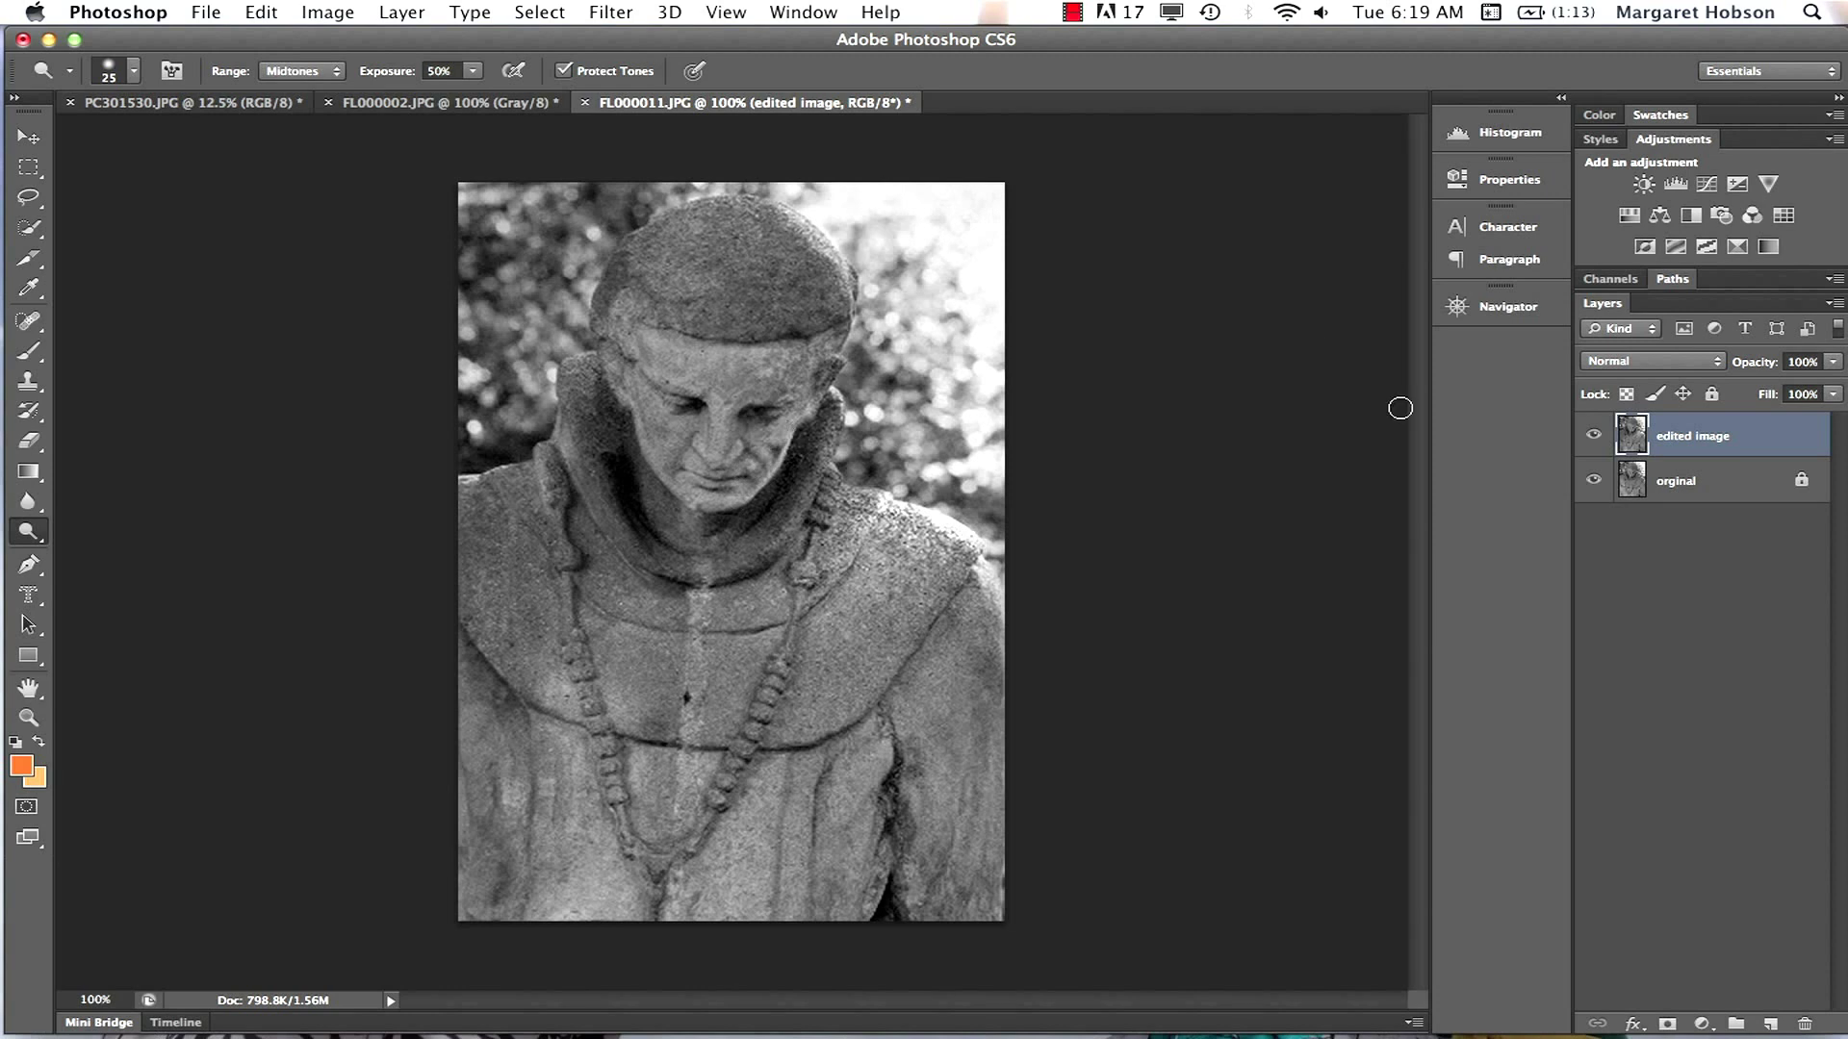
Hide and show the "edited image" layer to check the brightened cheek against the original
left_click(1593, 434)
left_click(1593, 434)
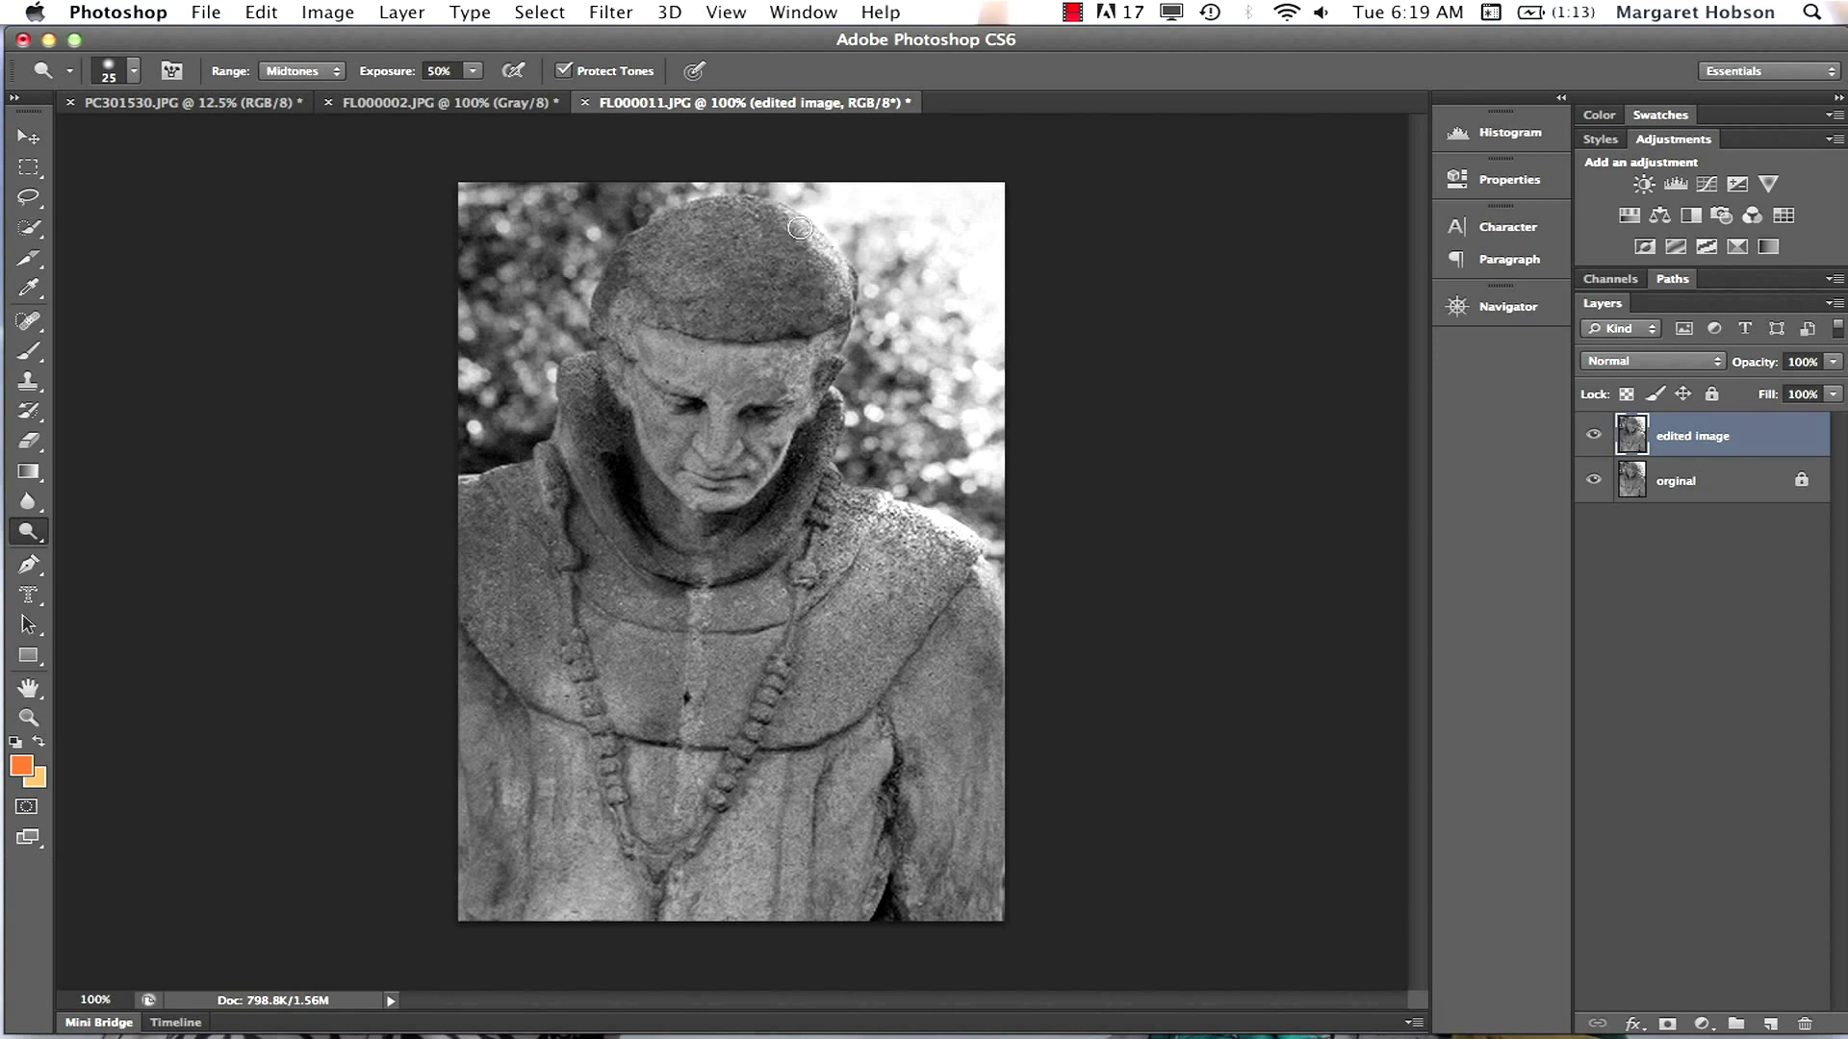
left_click(1594, 438)
left_click(1594, 438)
Dodge the sunlit shoulder and the sunlit upper side of the cap, and compare the result with the original
mouse_move(855, 491)
left_mouse_down()
mouse_move(976, 555)
mouse_move(996, 661)
left_mouse_up()
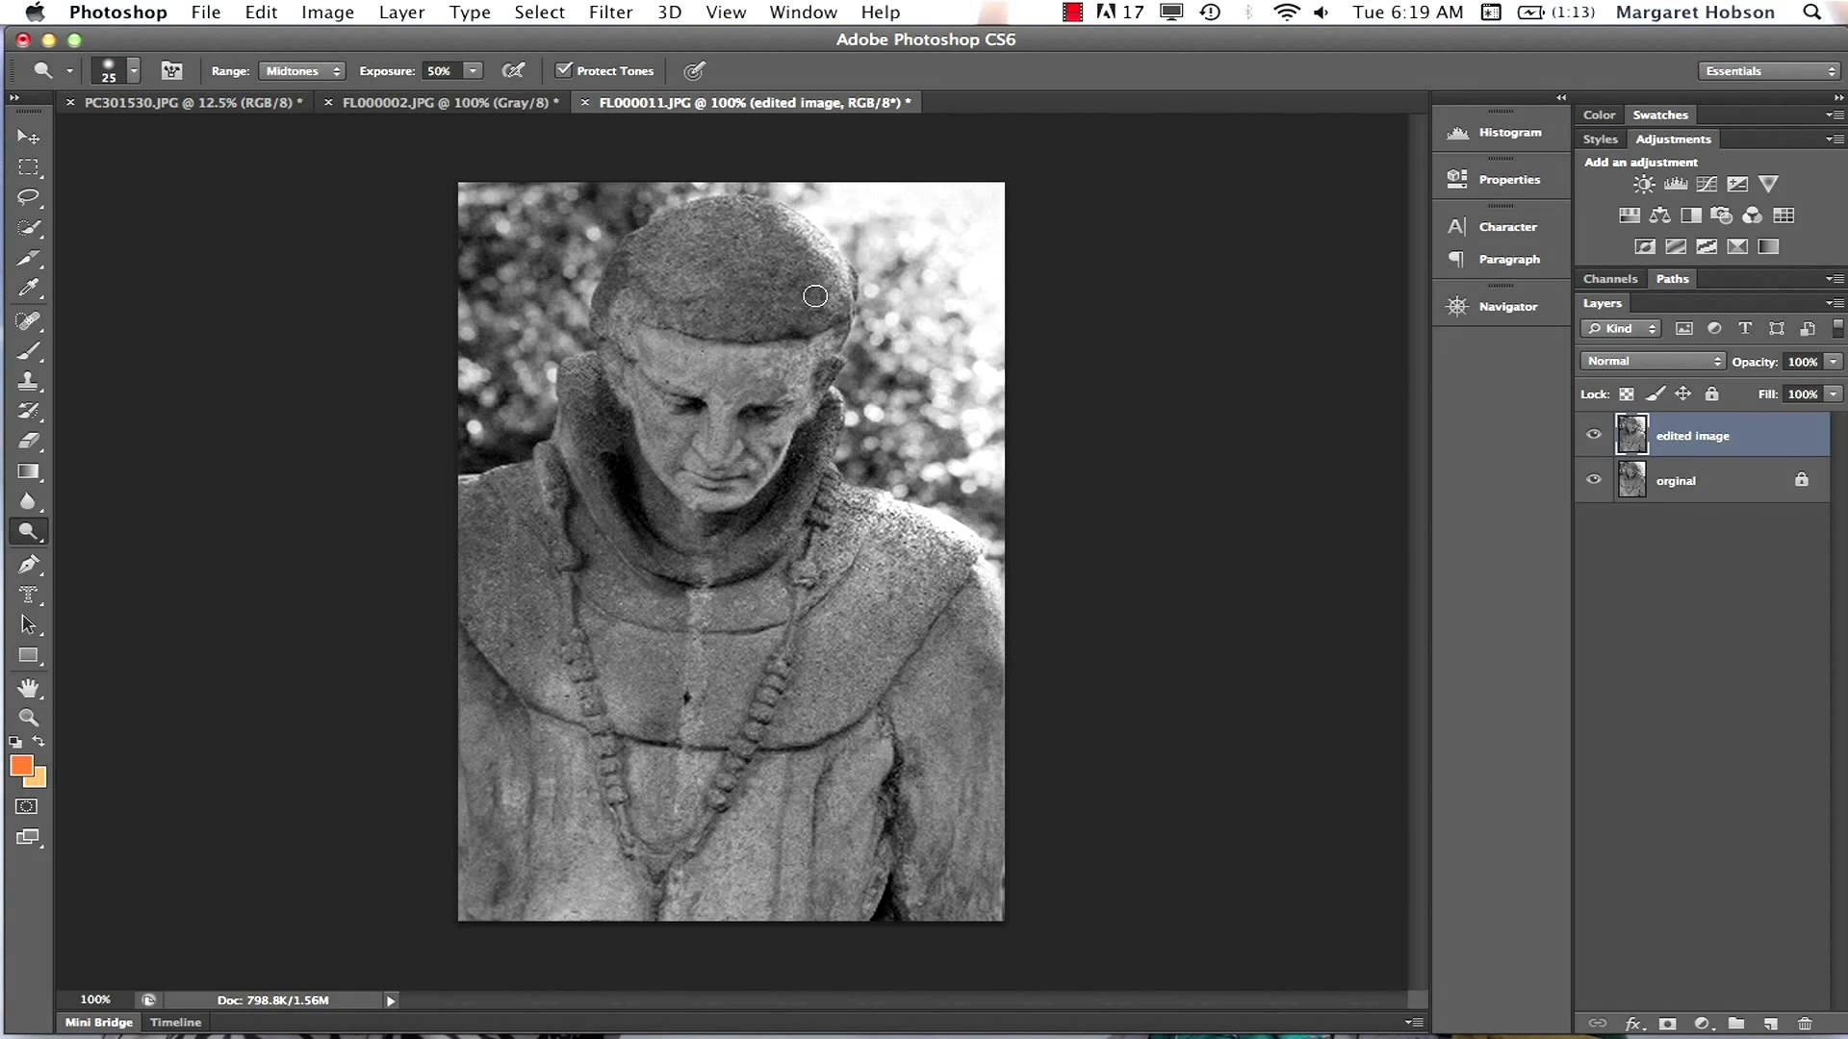
mouse_move(779, 218)
left_mouse_down()
mouse_move(828, 286)
mouse_move(813, 247)
left_mouse_up()
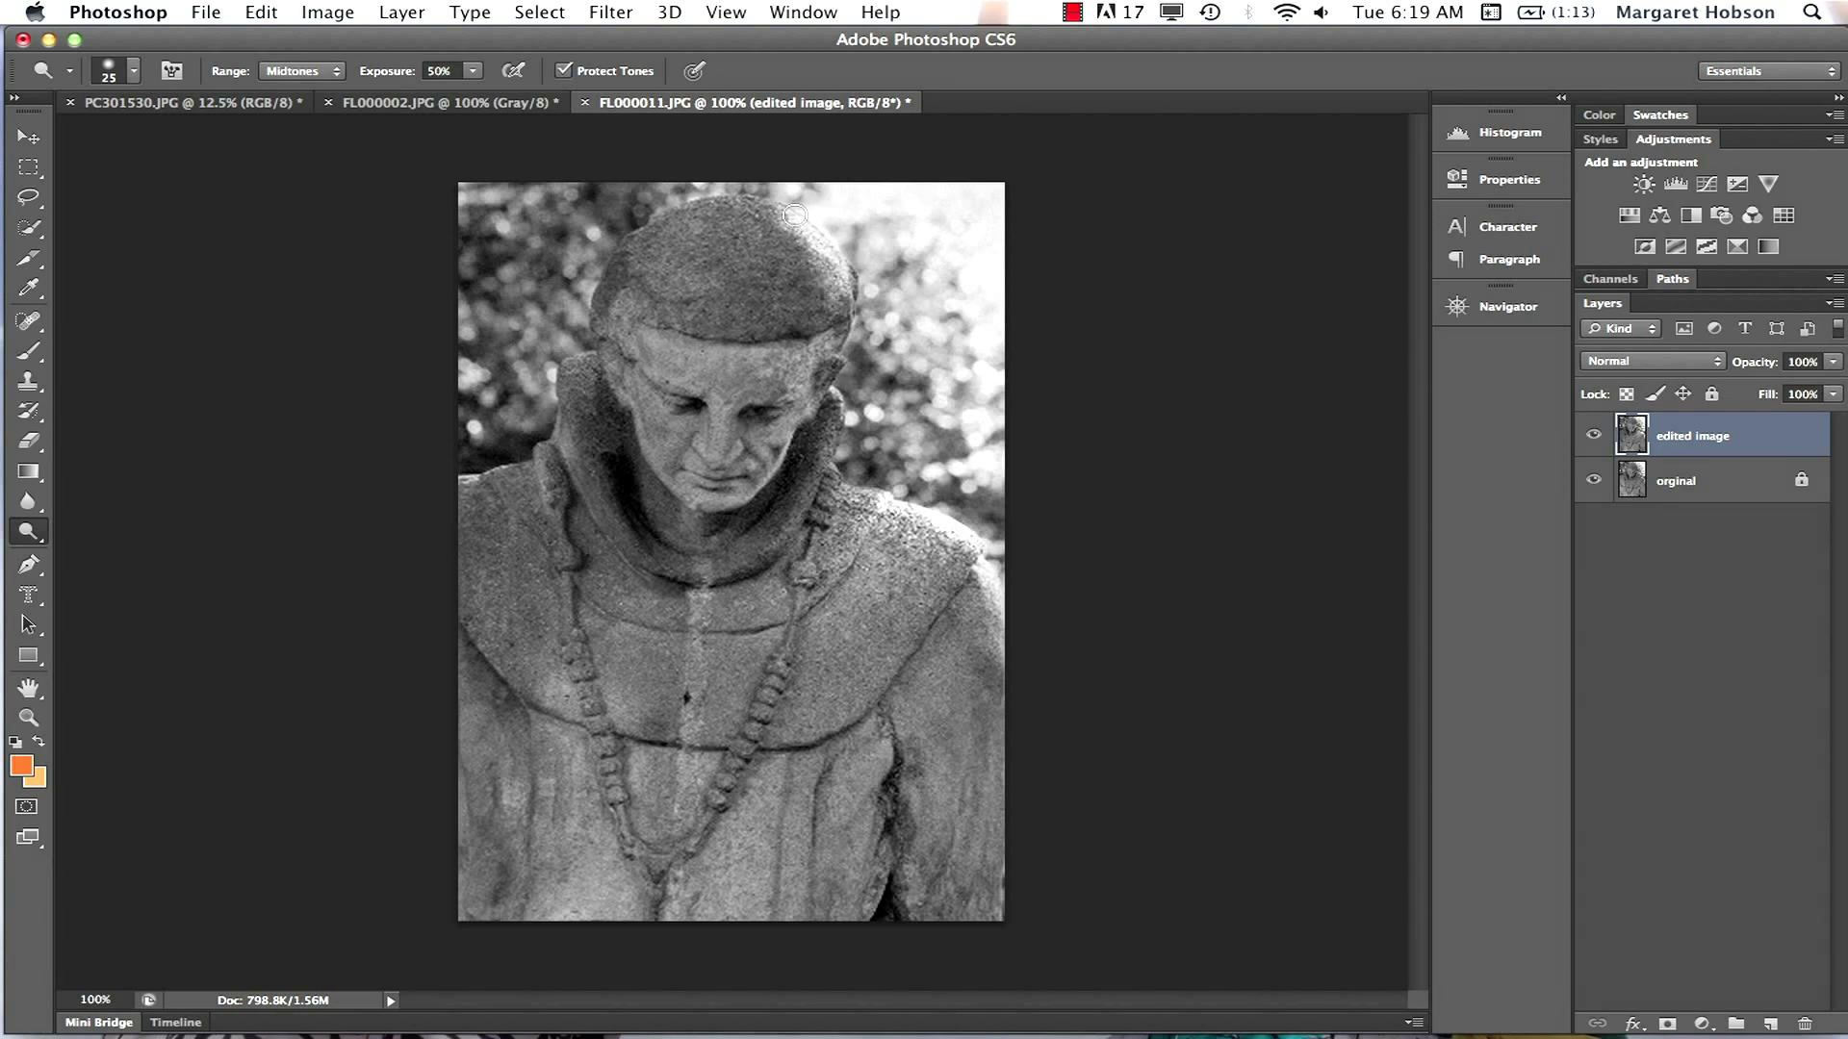
left_click(1597, 437)
left_click(1597, 437)
Try brightening the ridge of the nose, undo the stroke, and compare the edited layer with the original
mouse_move(716, 458)
left_mouse_down()
mouse_move(721, 404)
mouse_move(762, 551)
mouse_move(722, 402)
left_mouse_up()
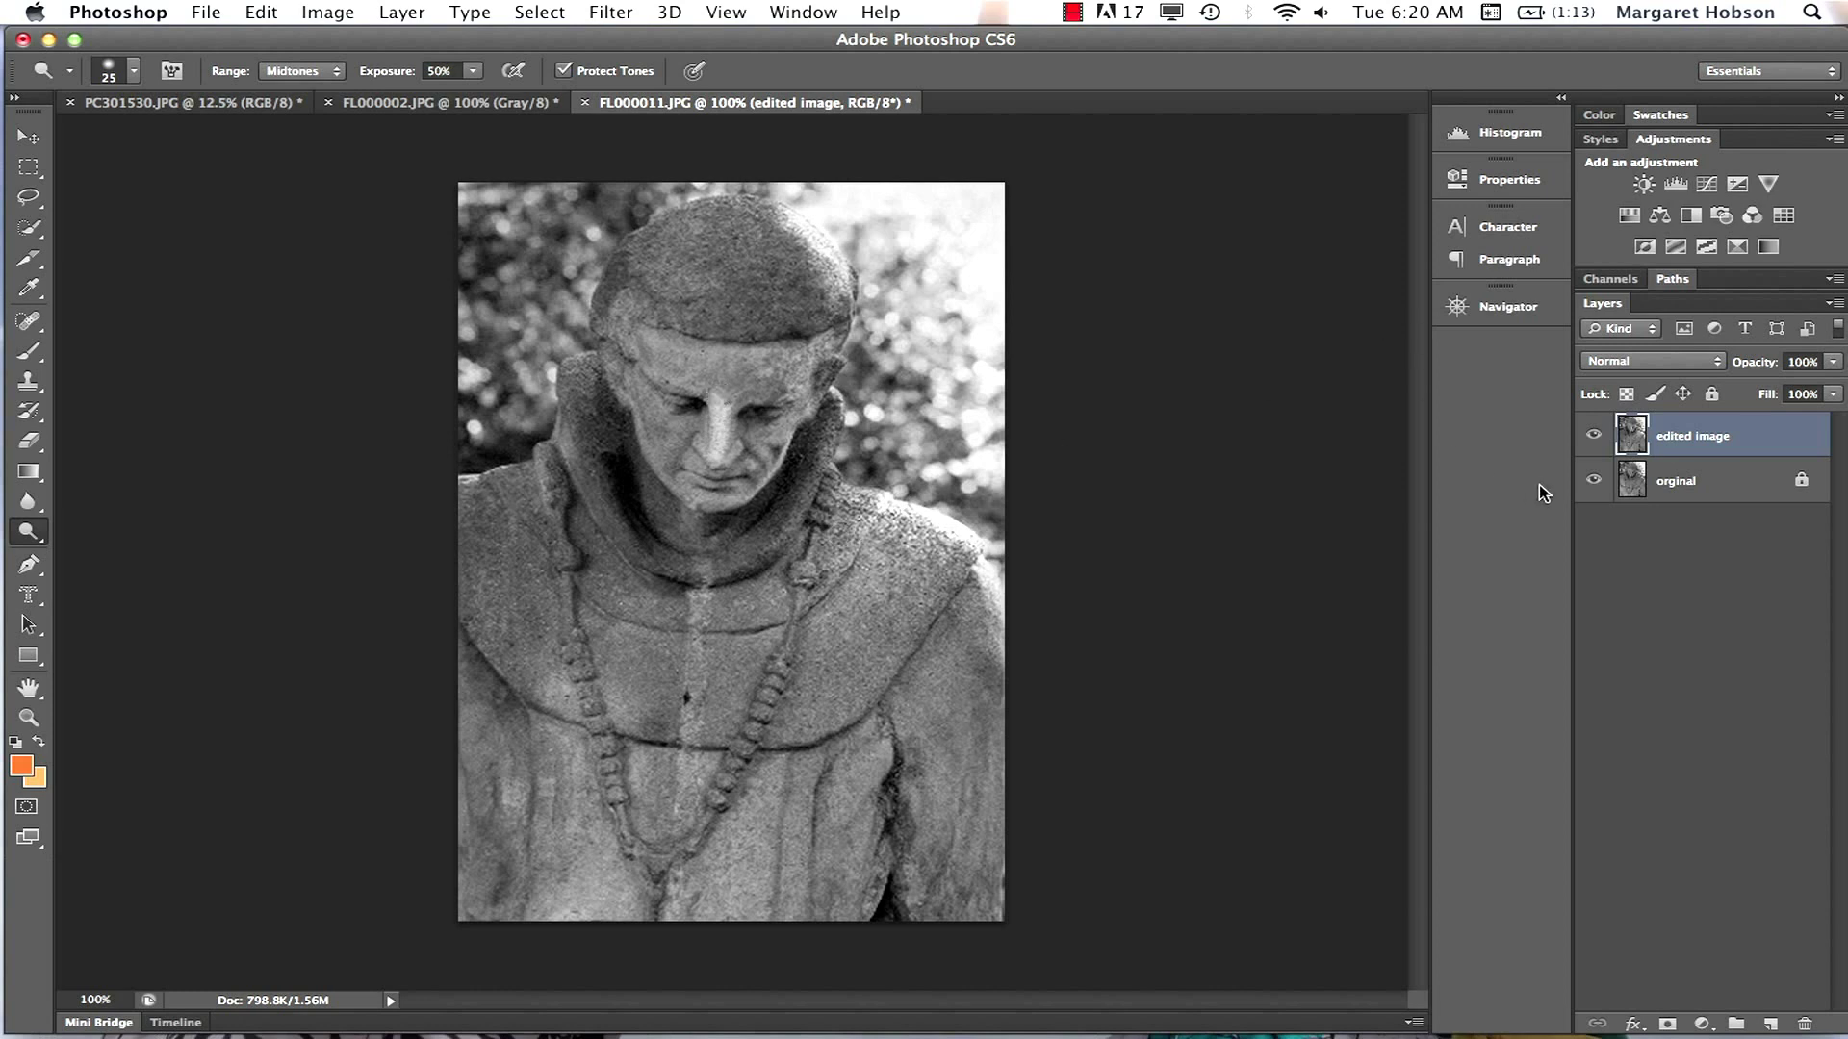
key("super+z")
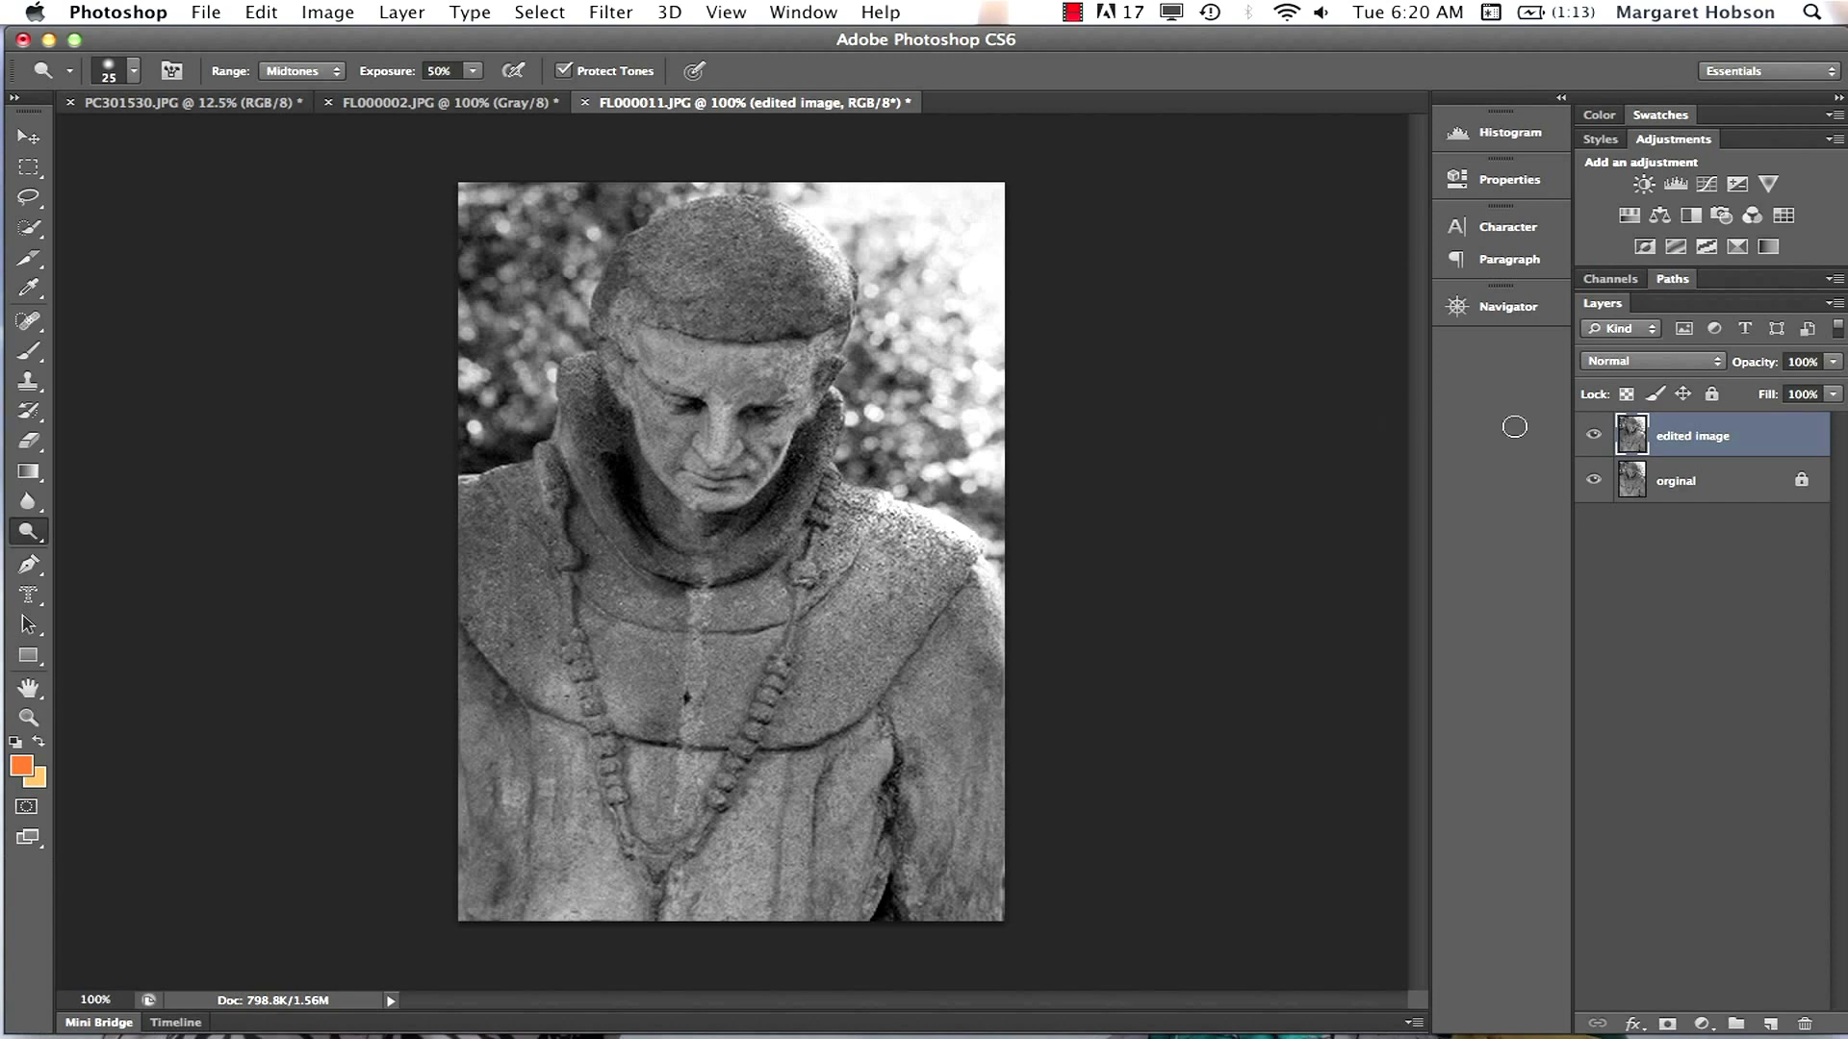
left_click(1594, 435)
left_click(1594, 434)
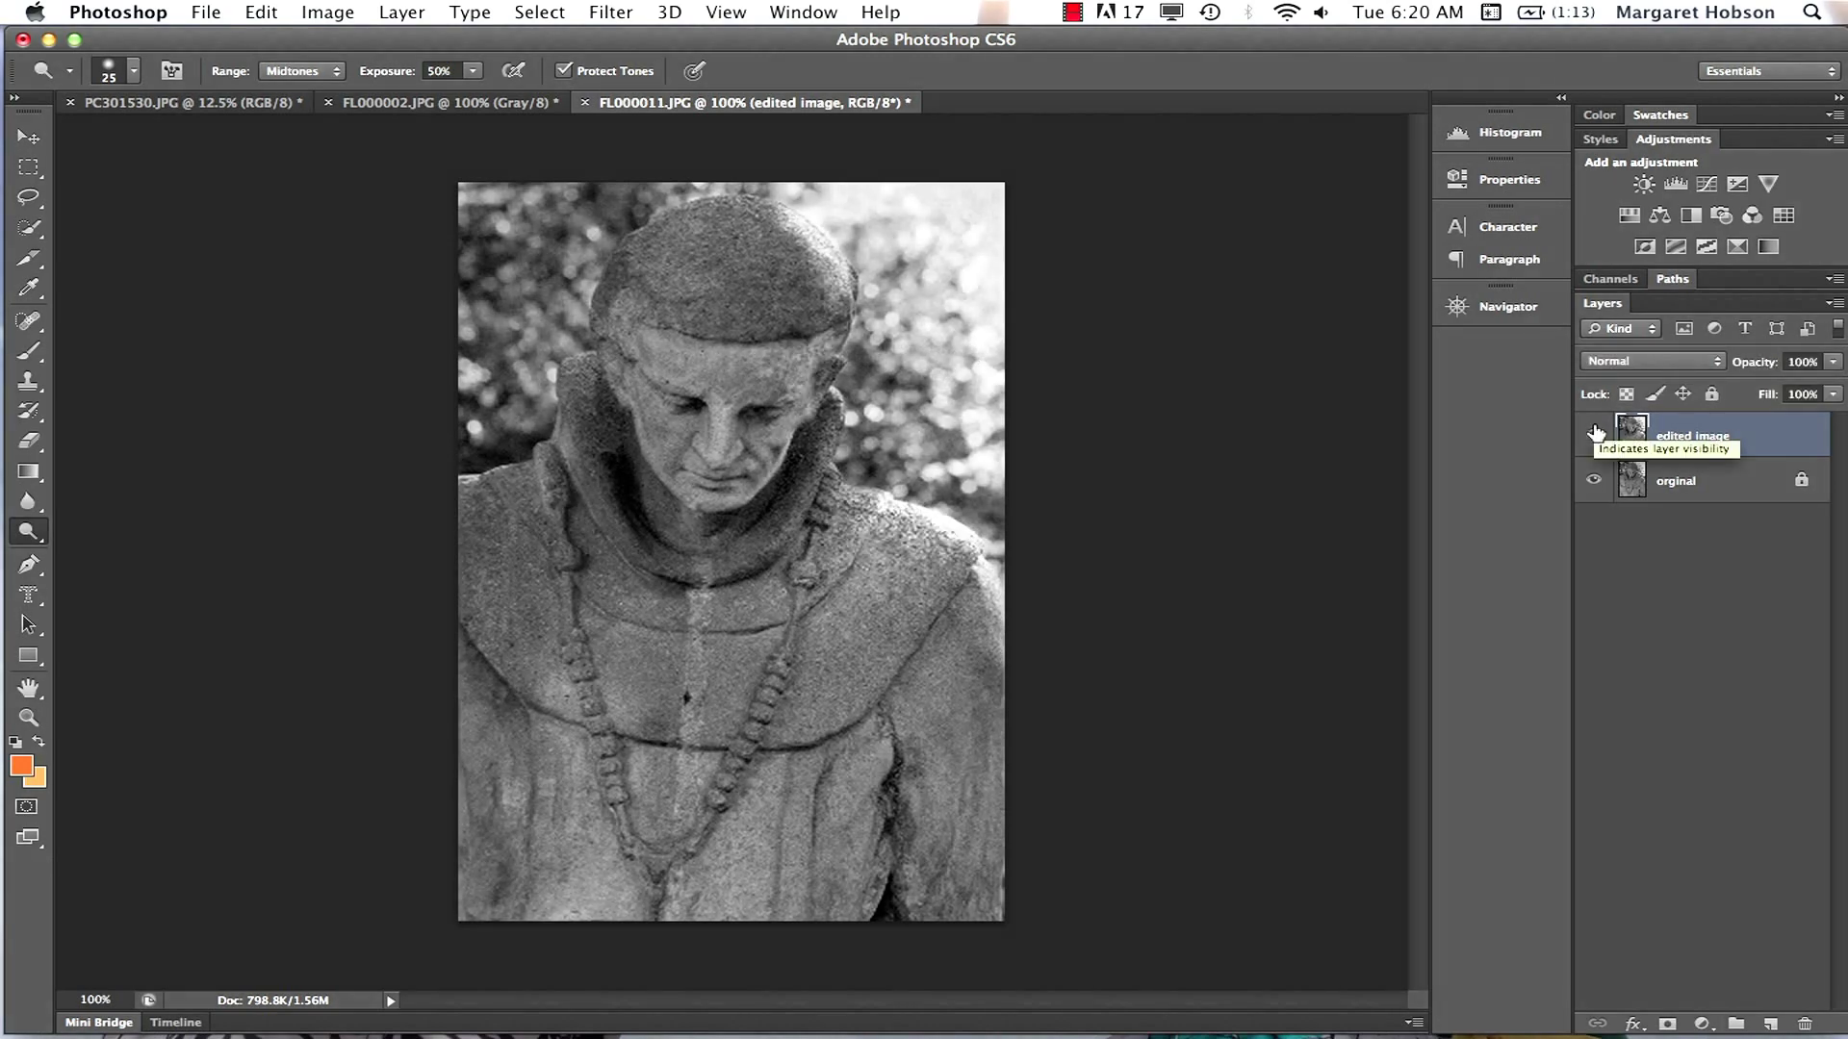
Switch to the PC301530.JPG document and unlock its Background layer by discarding the lock
left_click(420, 104)
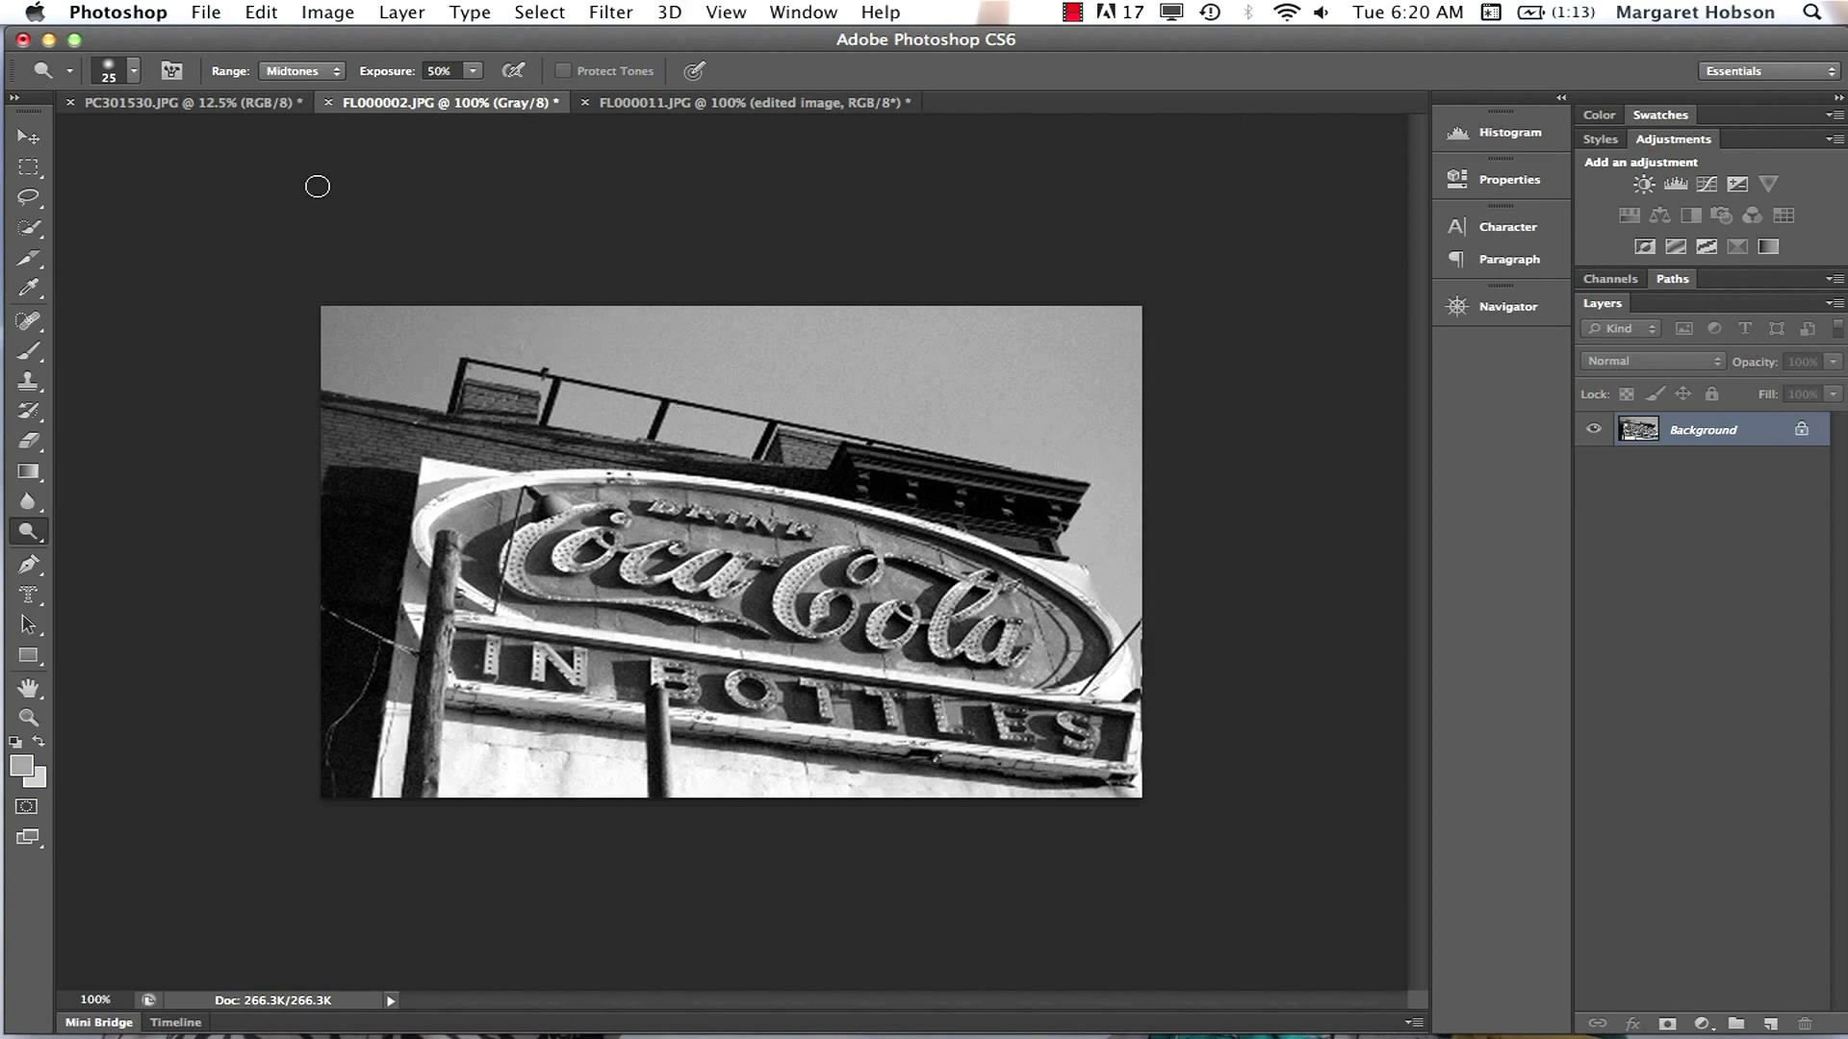
left_click(169, 114)
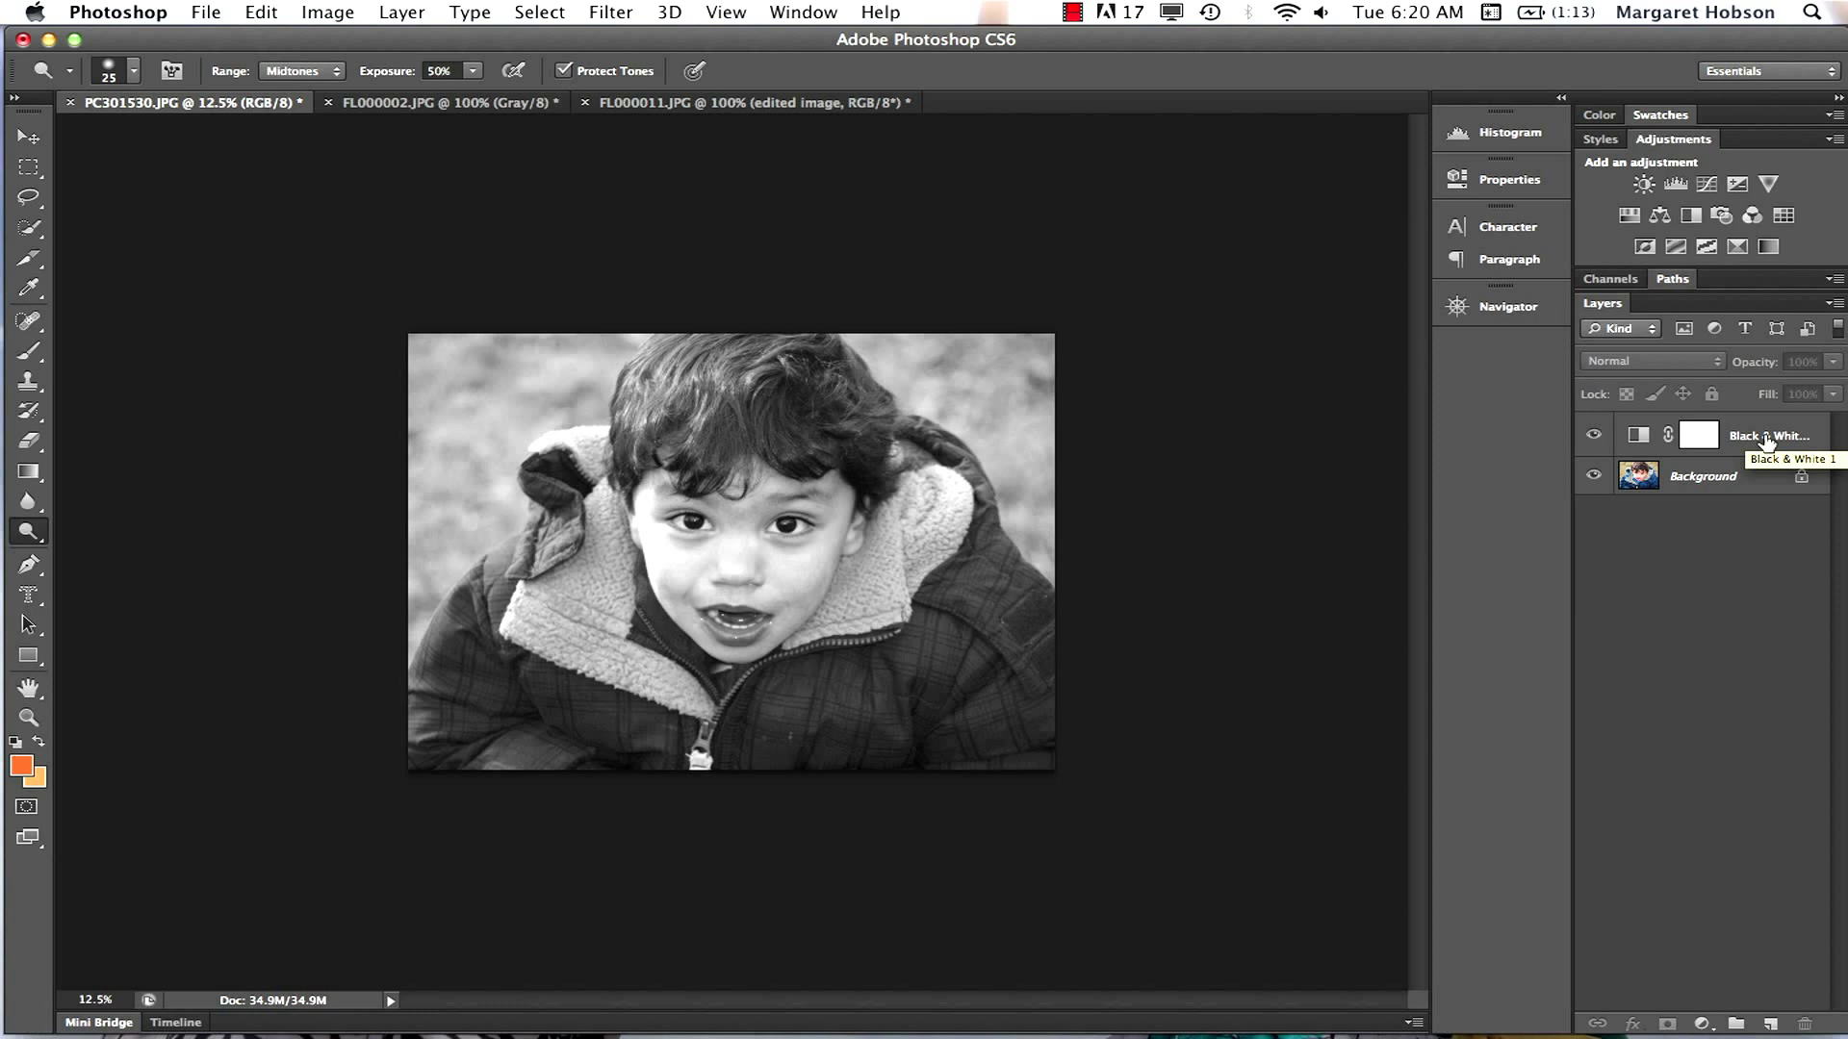
left_click(1725, 480)
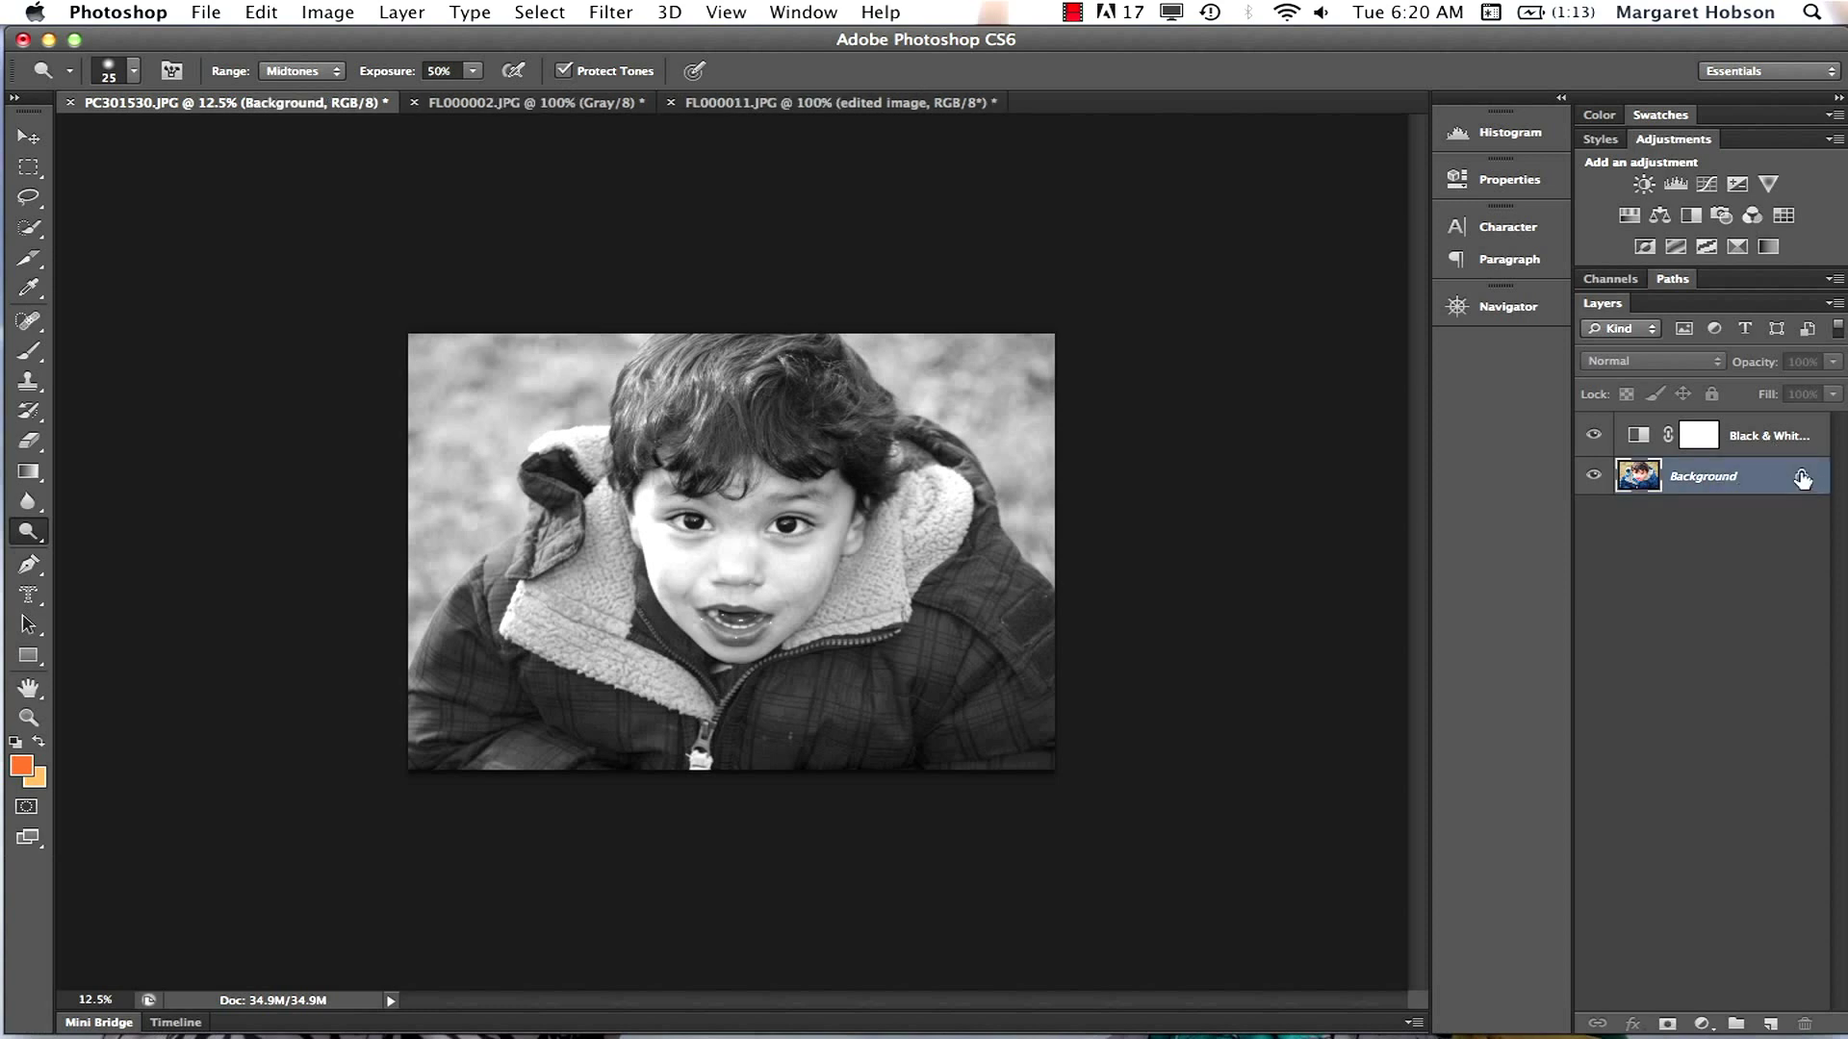
left_click_drag(1807, 1027, 1807, 1028)
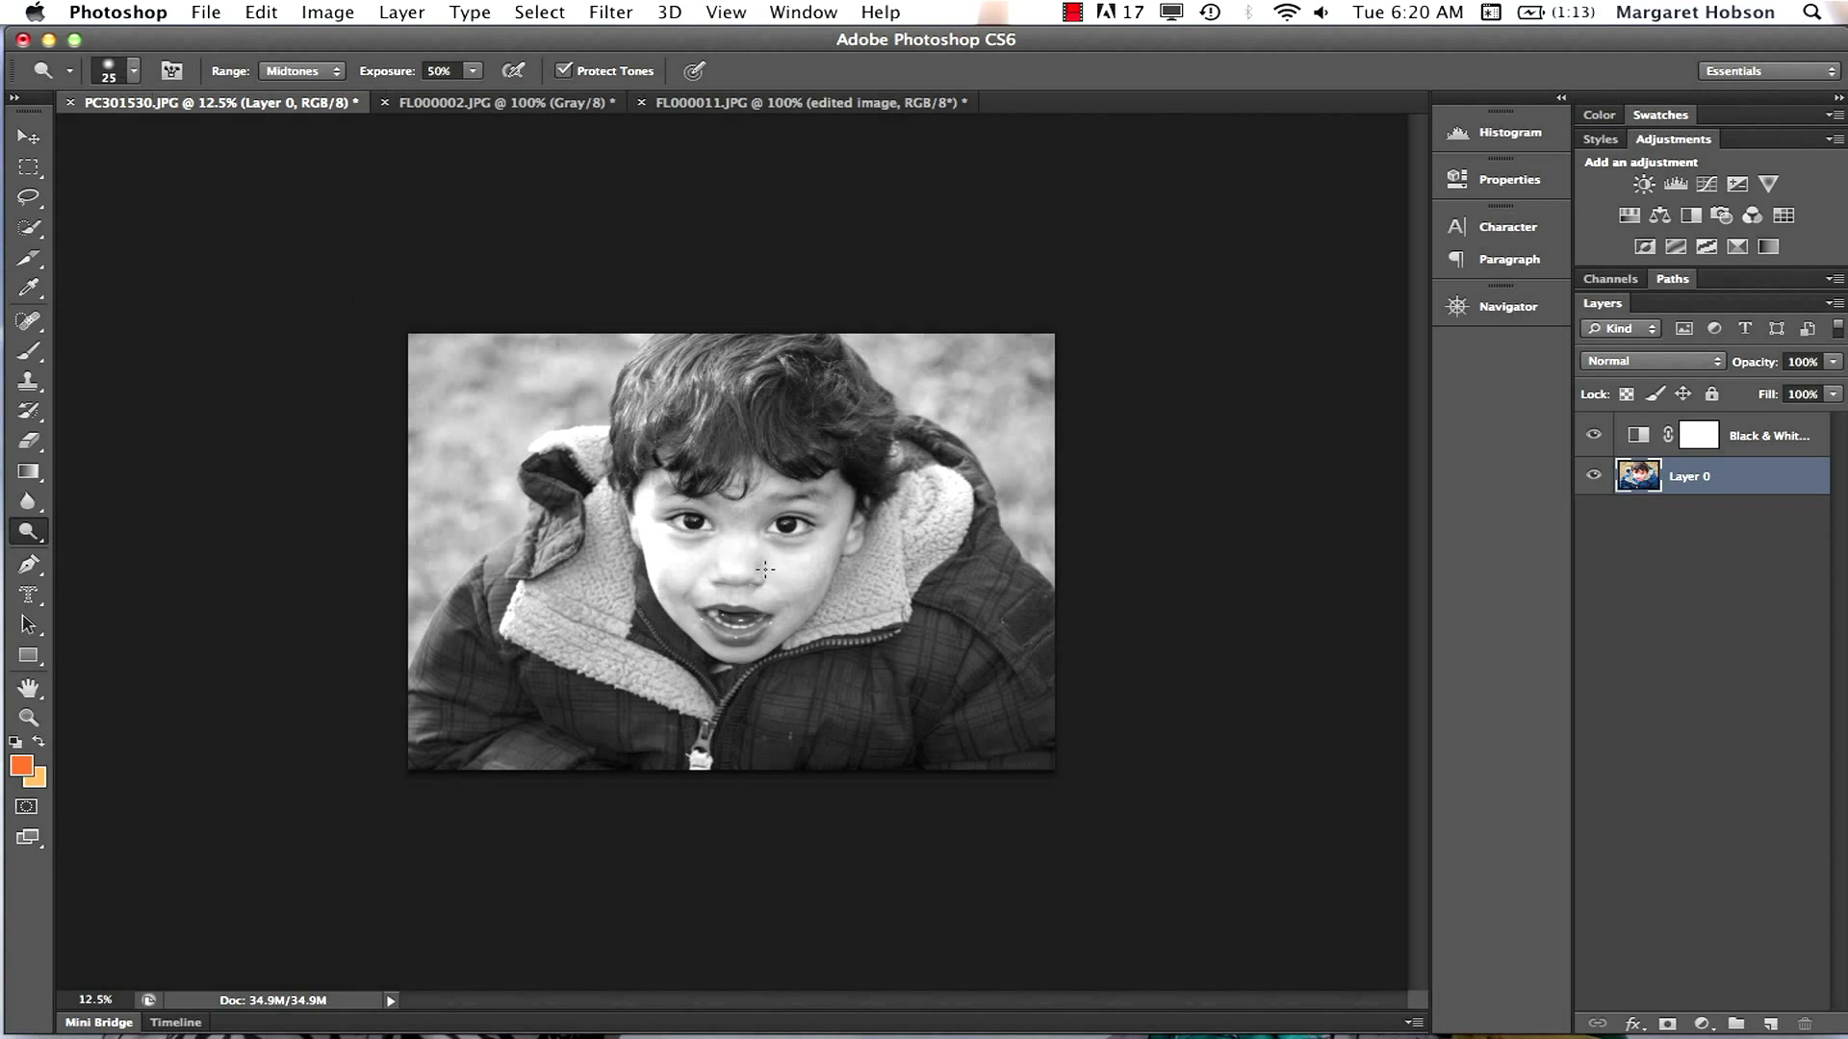
Select the Black & White 1 adjustment layer and enlarge the Dodge brush to 199 px
left_click(1759, 443)
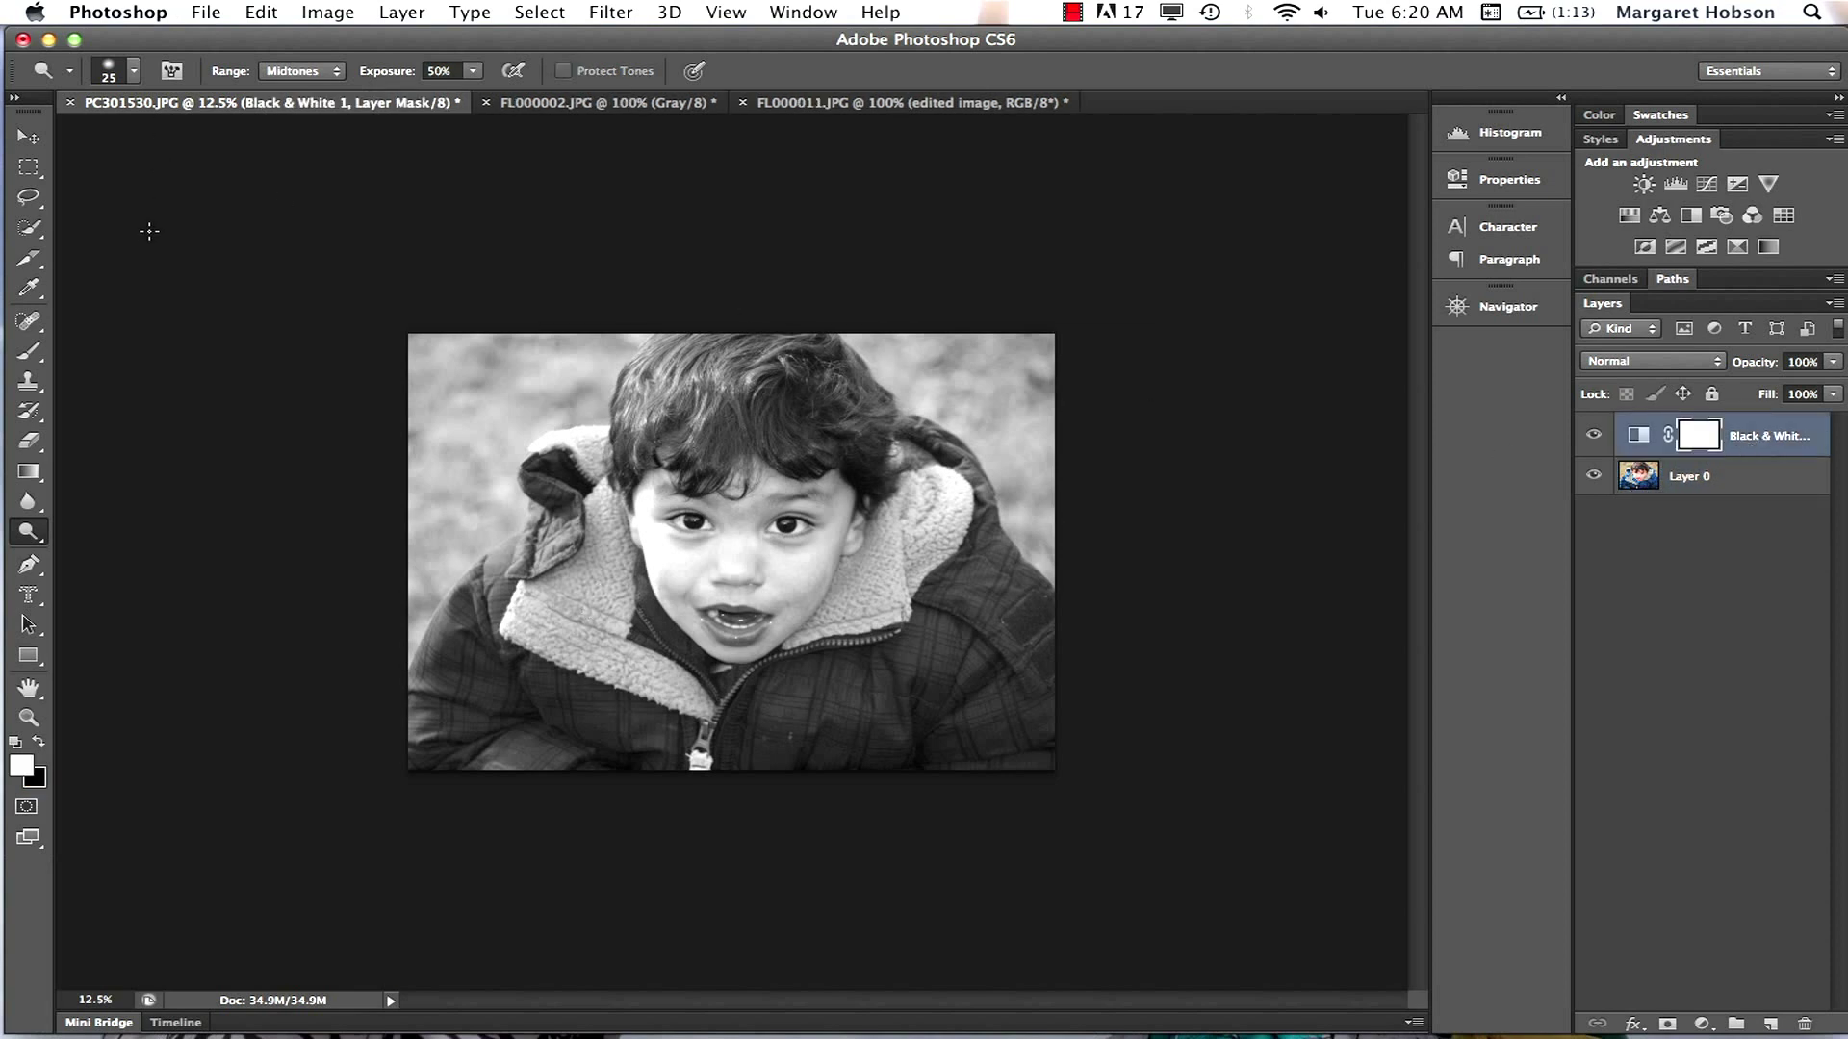
left_click(134, 70)
mouse_move(74, 142)
left_mouse_down()
mouse_move(271, 166)
mouse_move(270, 143)
mouse_move(228, 142)
left_mouse_up()
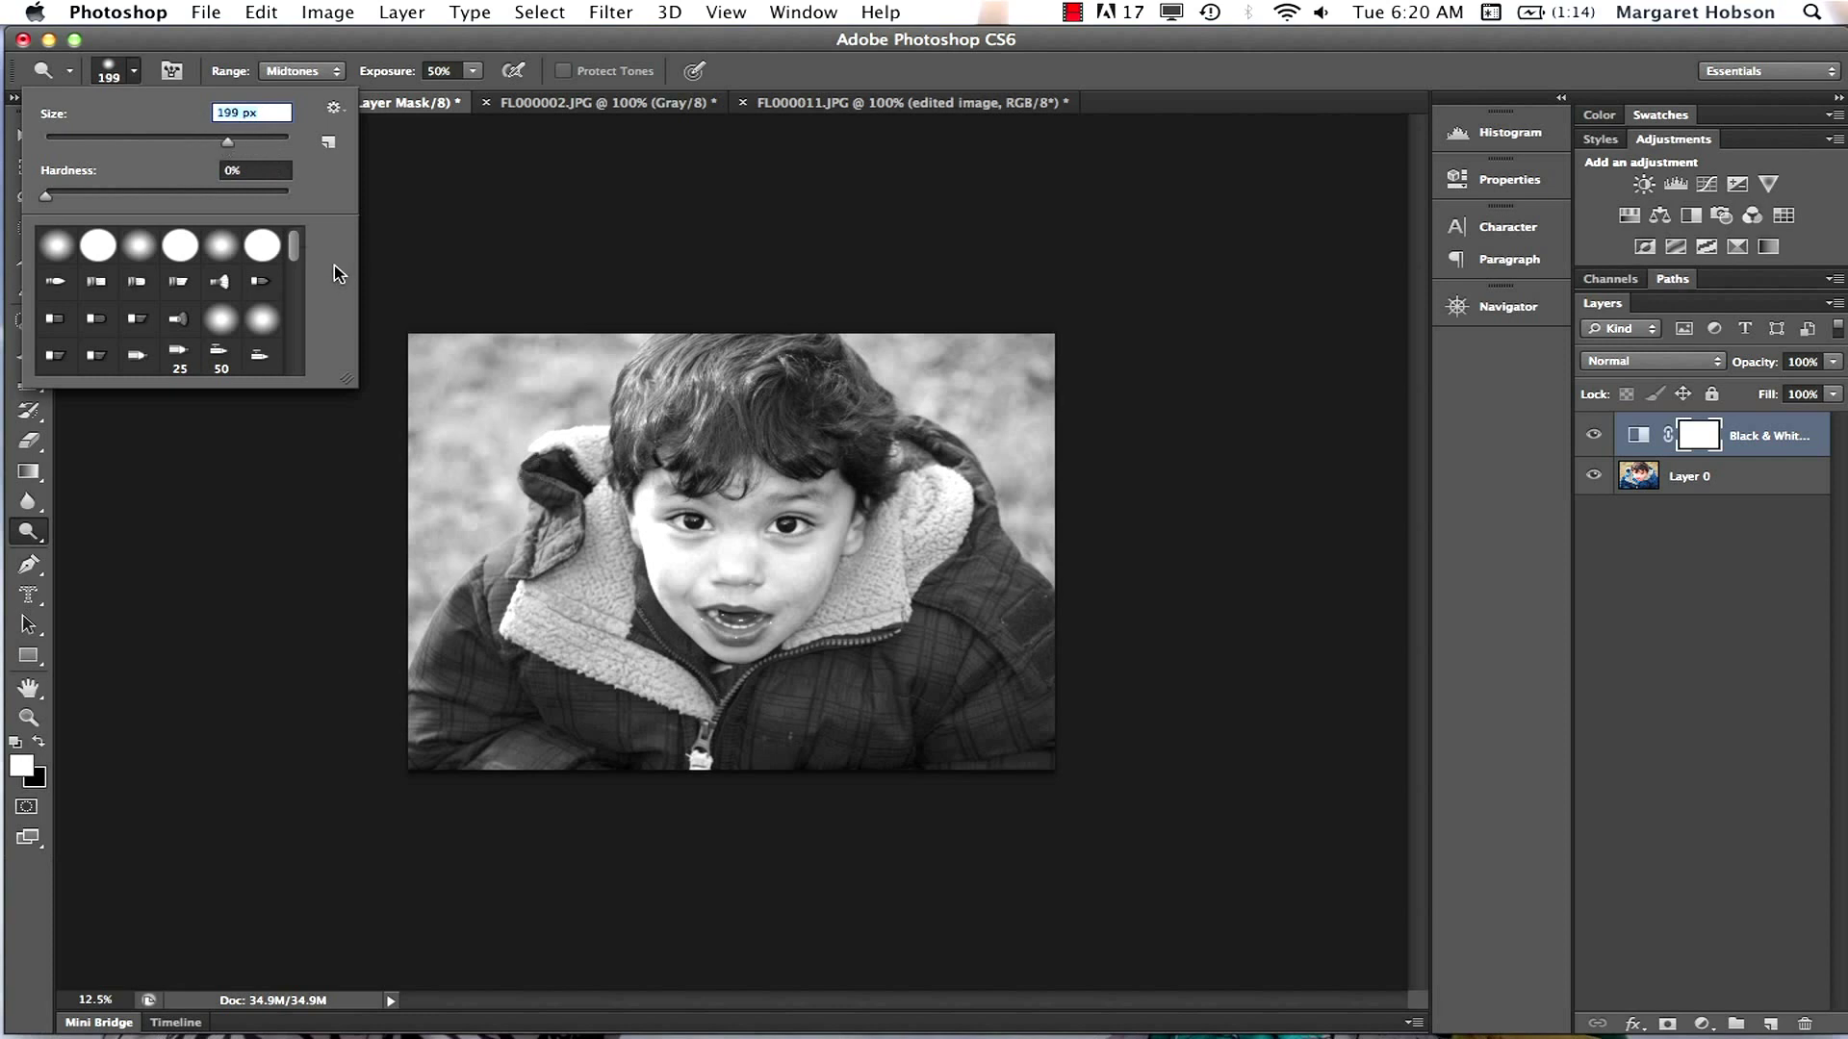
left_click(437, 227)
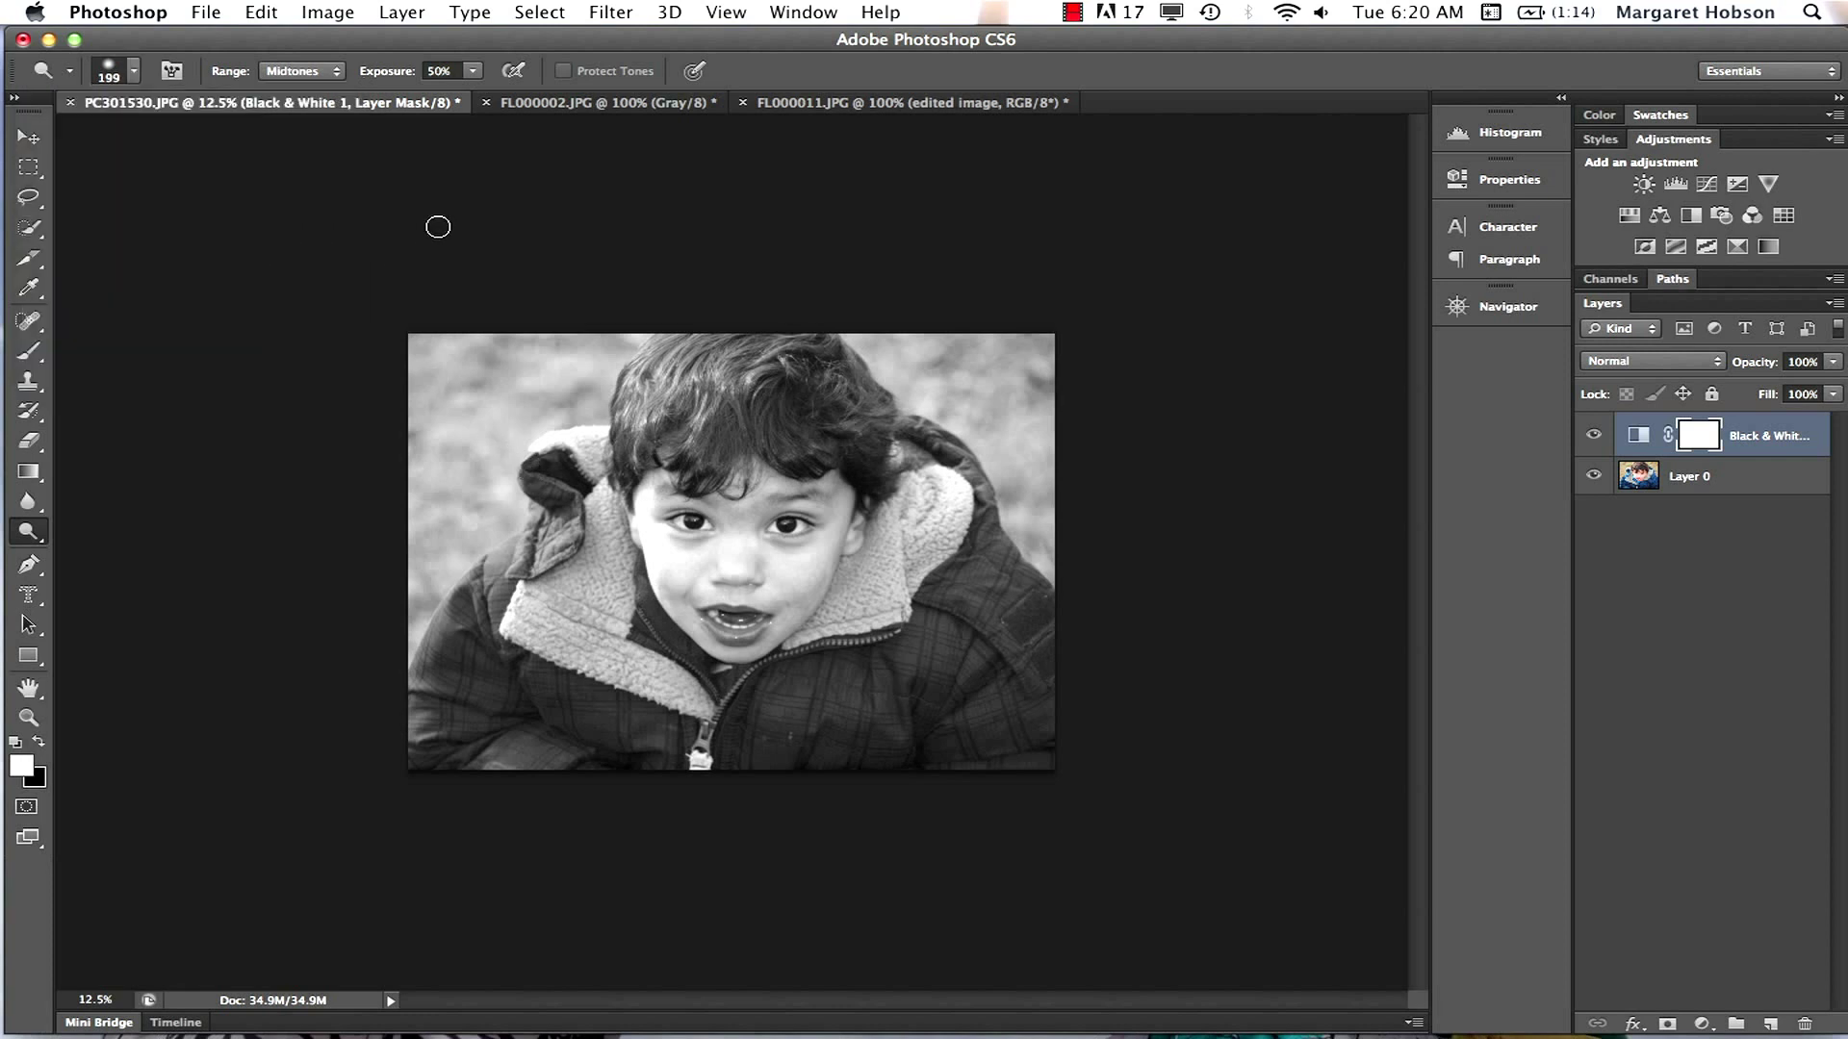
Dodge the midtones of the blurred background left of the boy's head on Layer 0 and compare with the colour version
left_click(34, 537)
left_click(102, 527)
left_click(1696, 480)
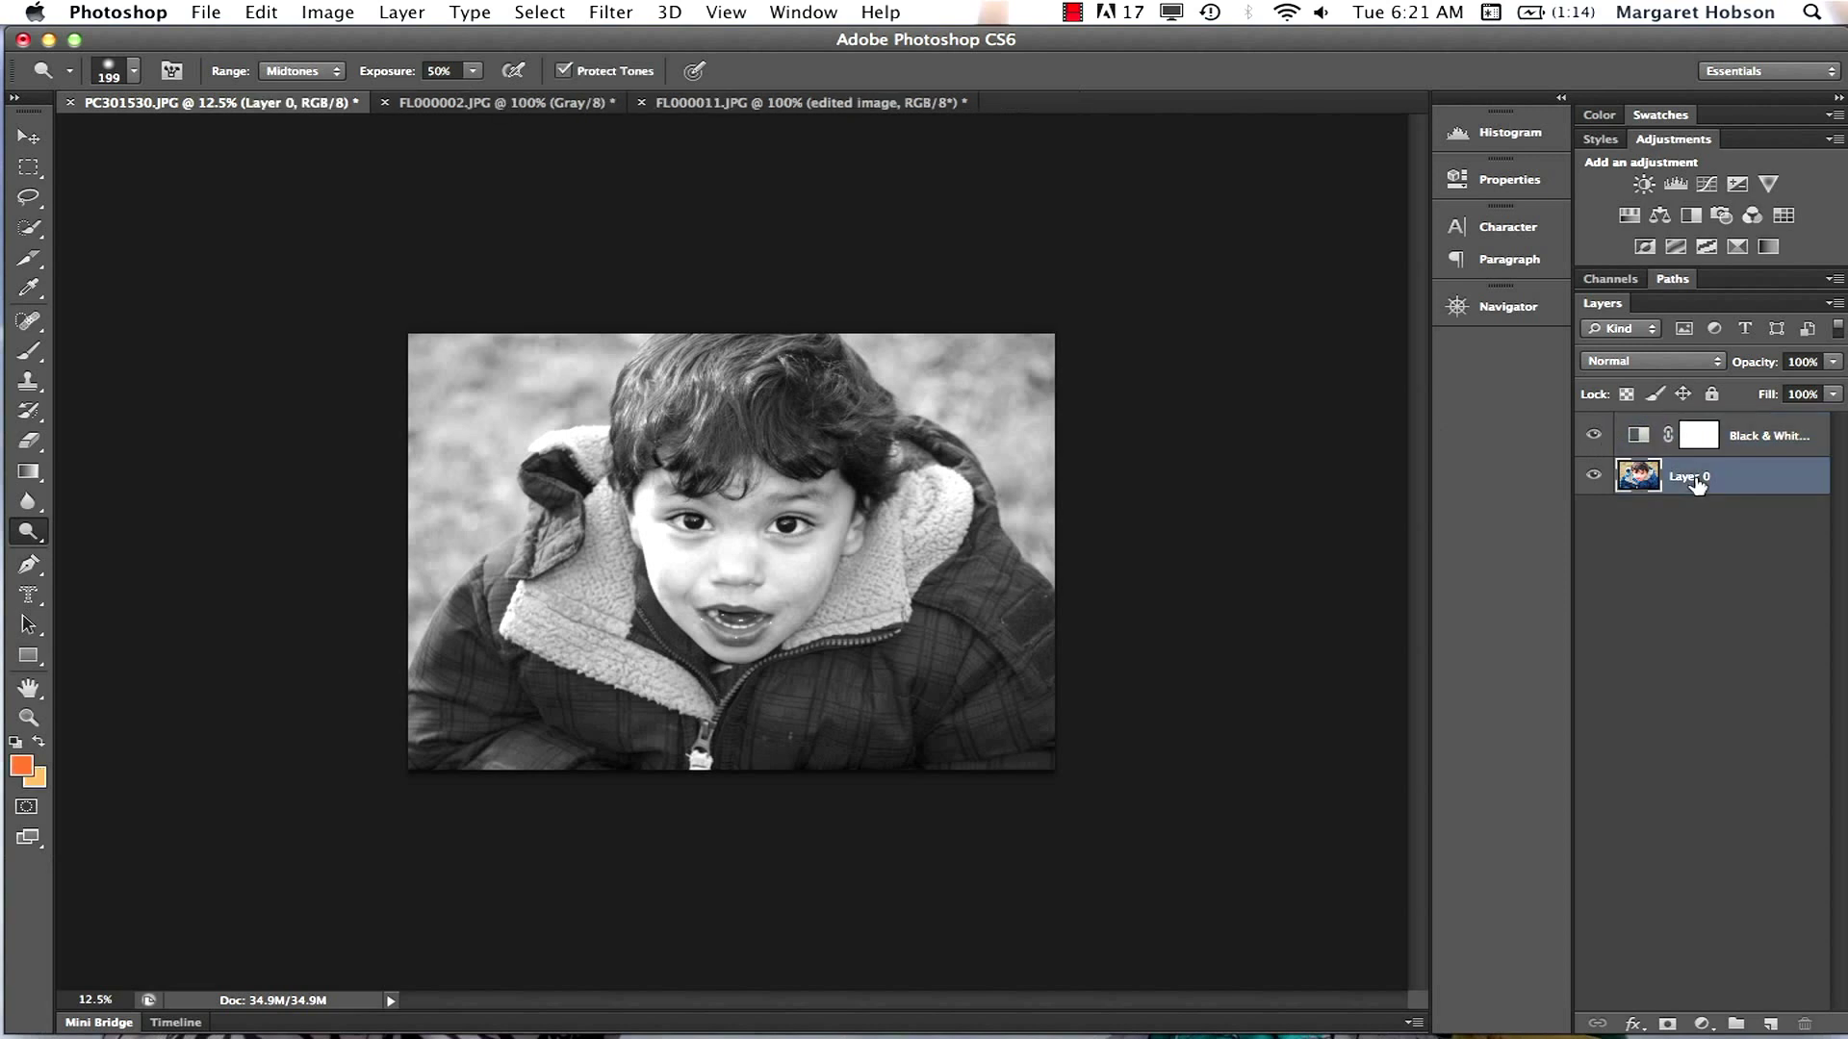
left_click(1736, 446)
left_click(1728, 476)
mouse_move(606, 349)
left_mouse_down()
mouse_move(496, 352)
mouse_move(584, 349)
left_mouse_up()
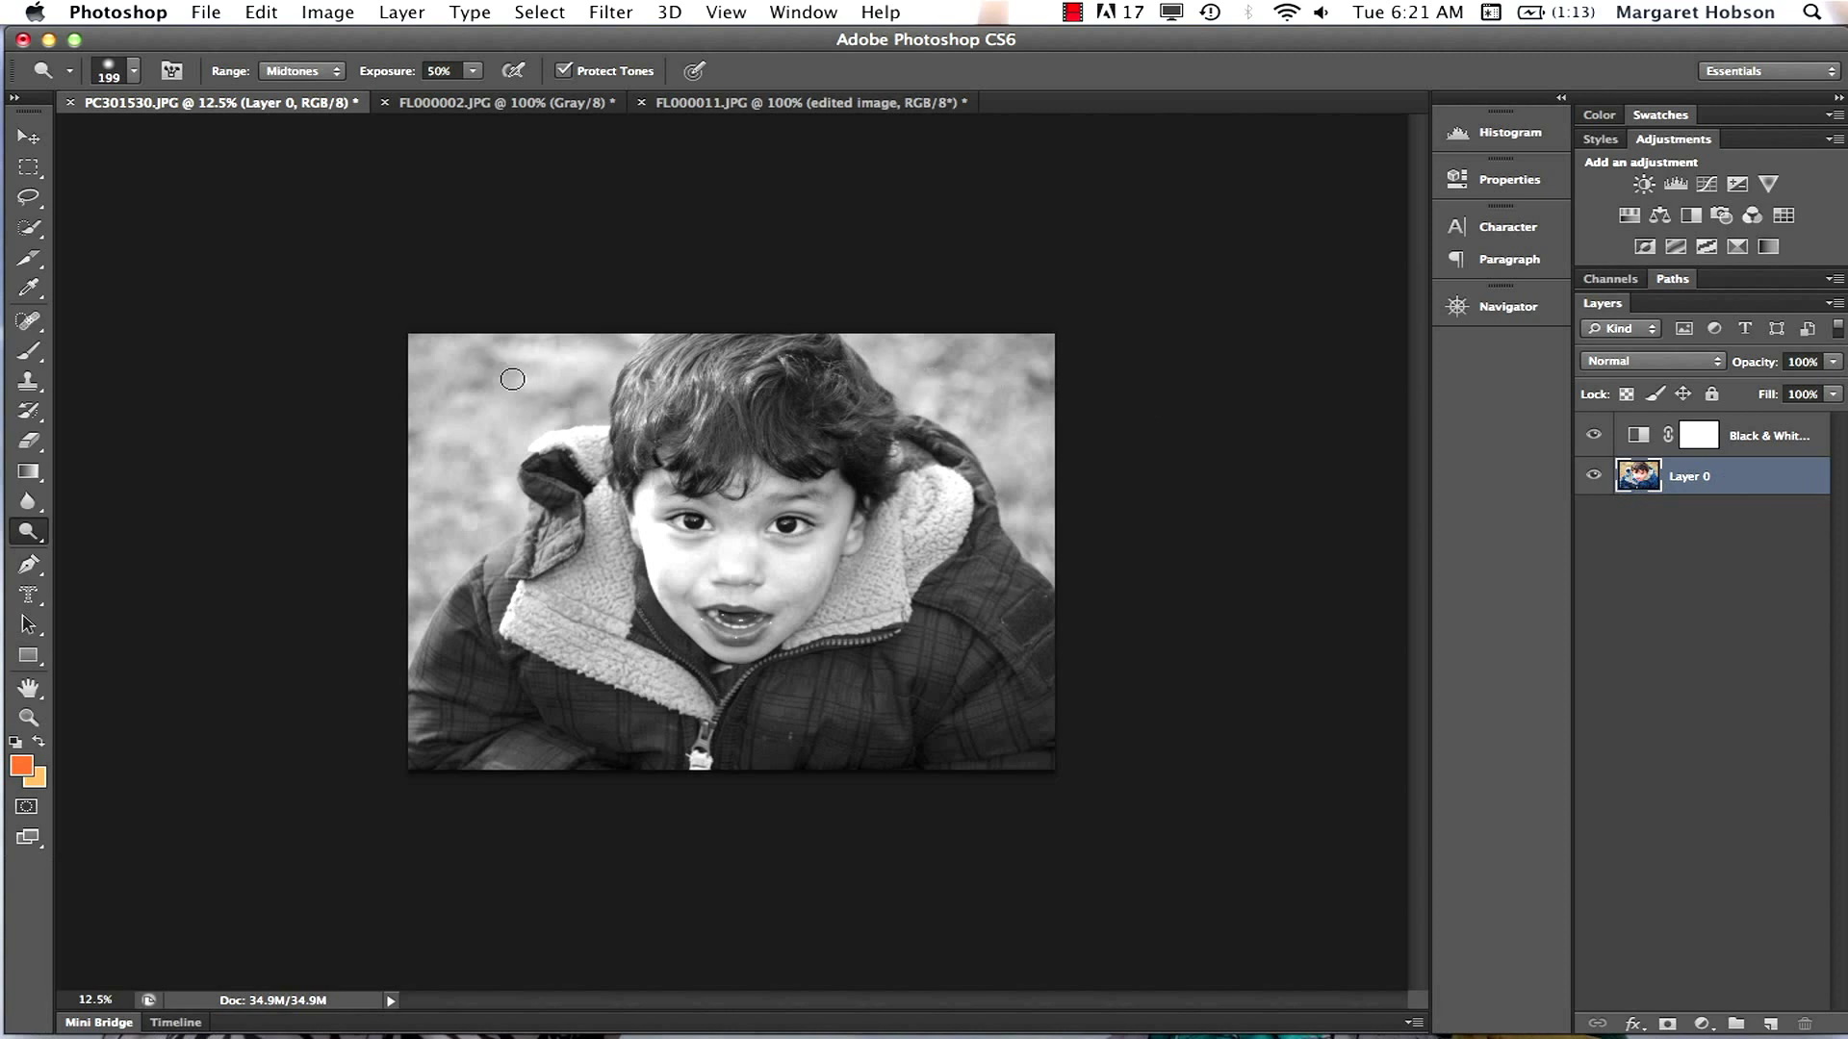
left_click_drag(576, 376, 422, 338)
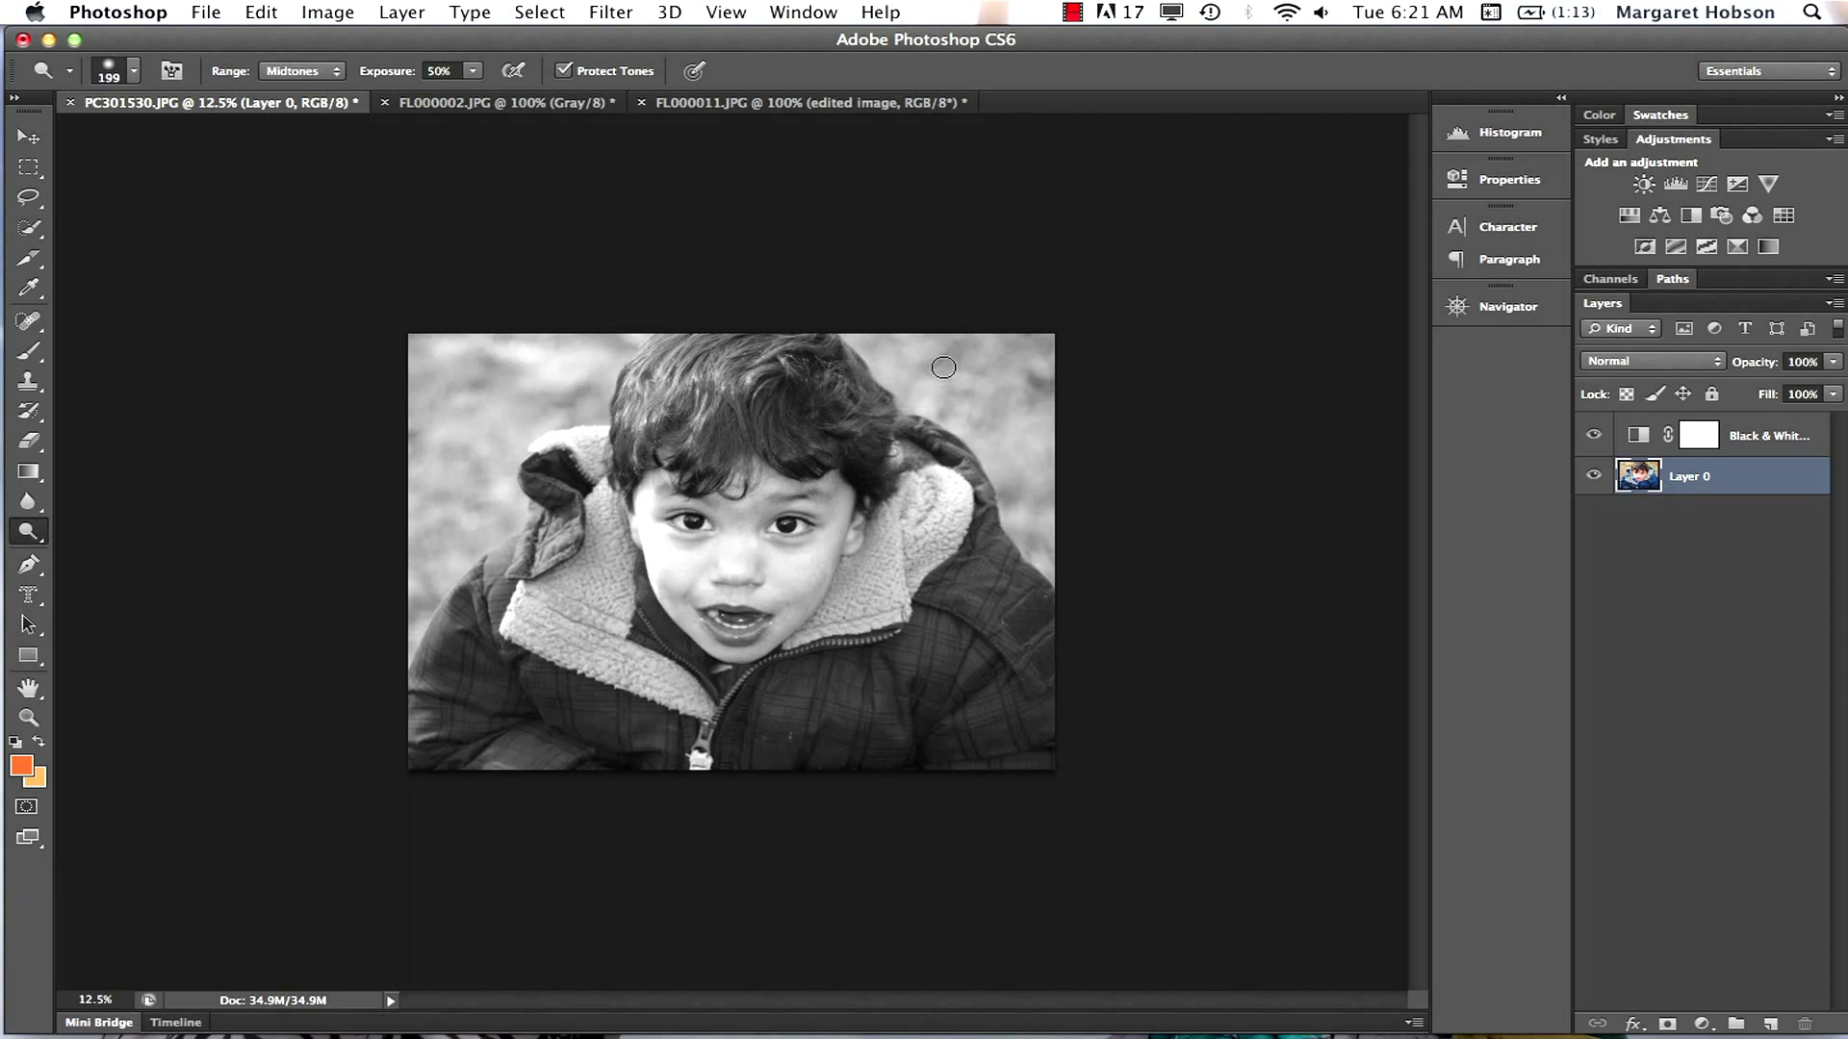
left_click(1595, 436)
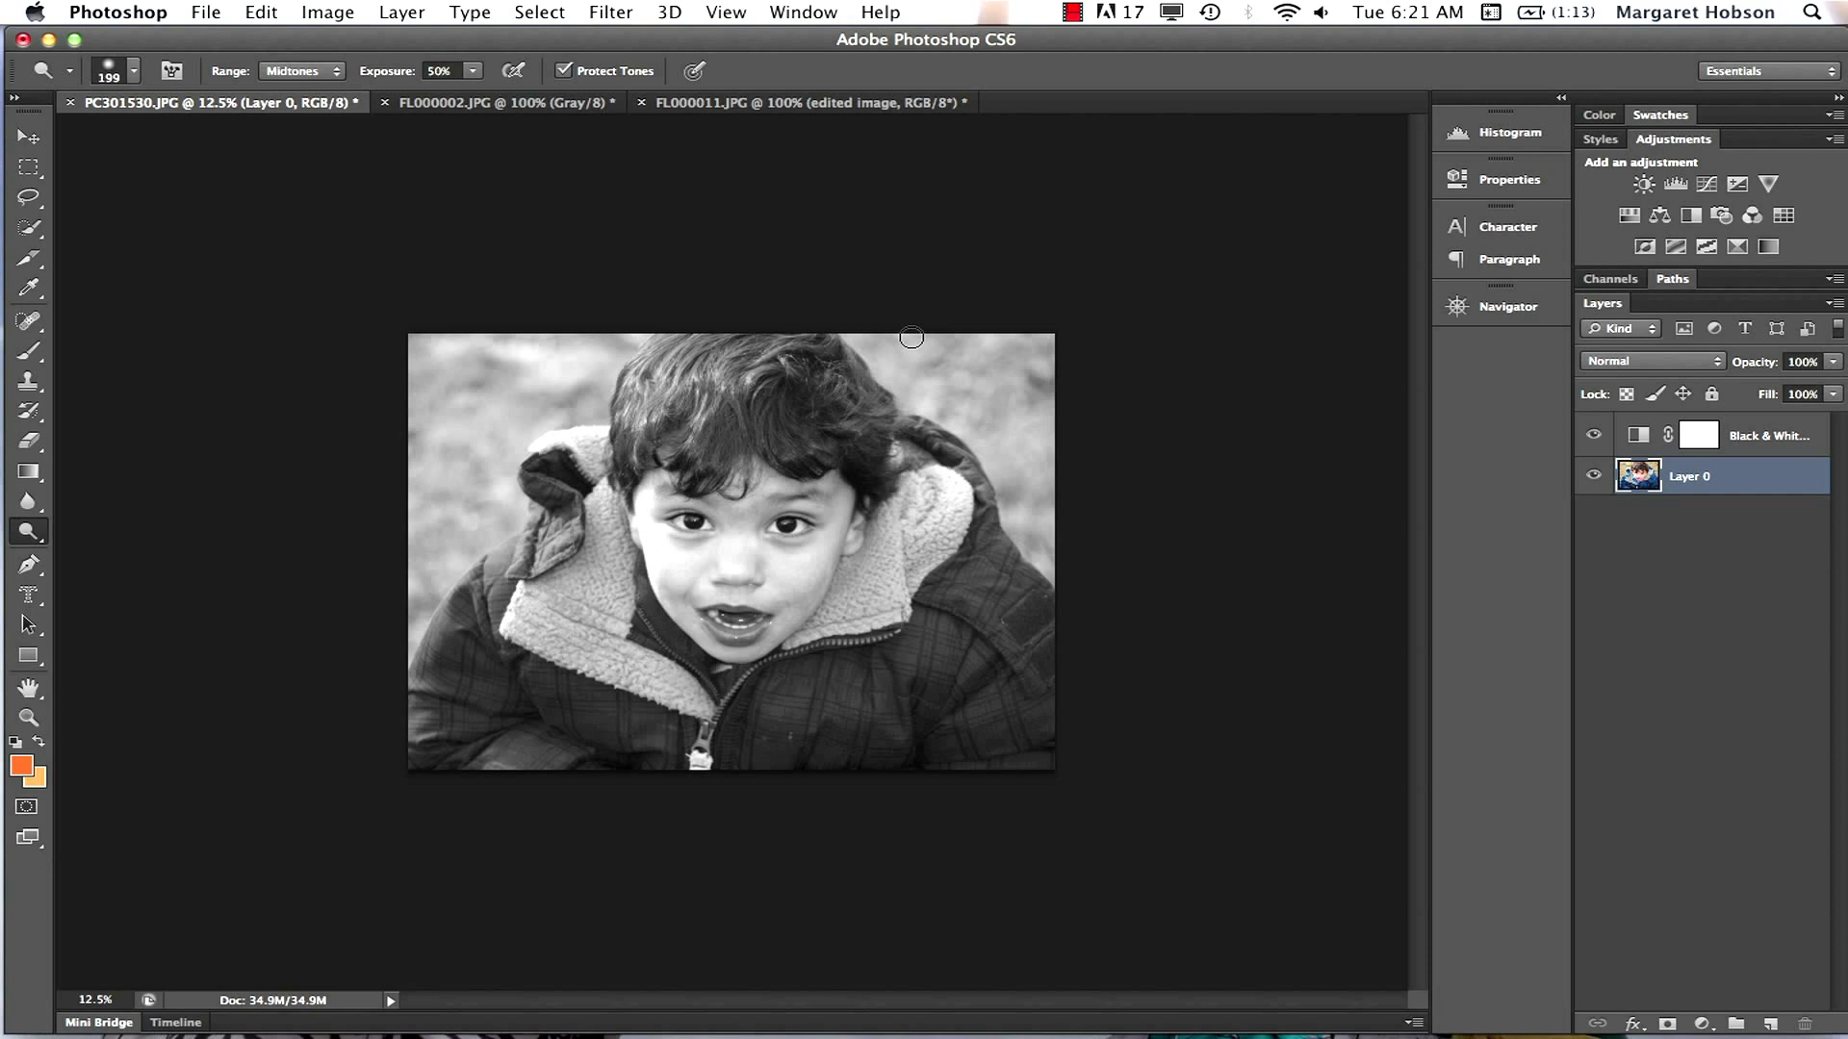
Enlarge the Dodge brush to 258 px and lighten the background left of the boy's head and in the upper-right corner
left_click(34, 540)
left_click(97, 527)
left_click(135, 74)
left_click_drag(225, 144, 232, 142)
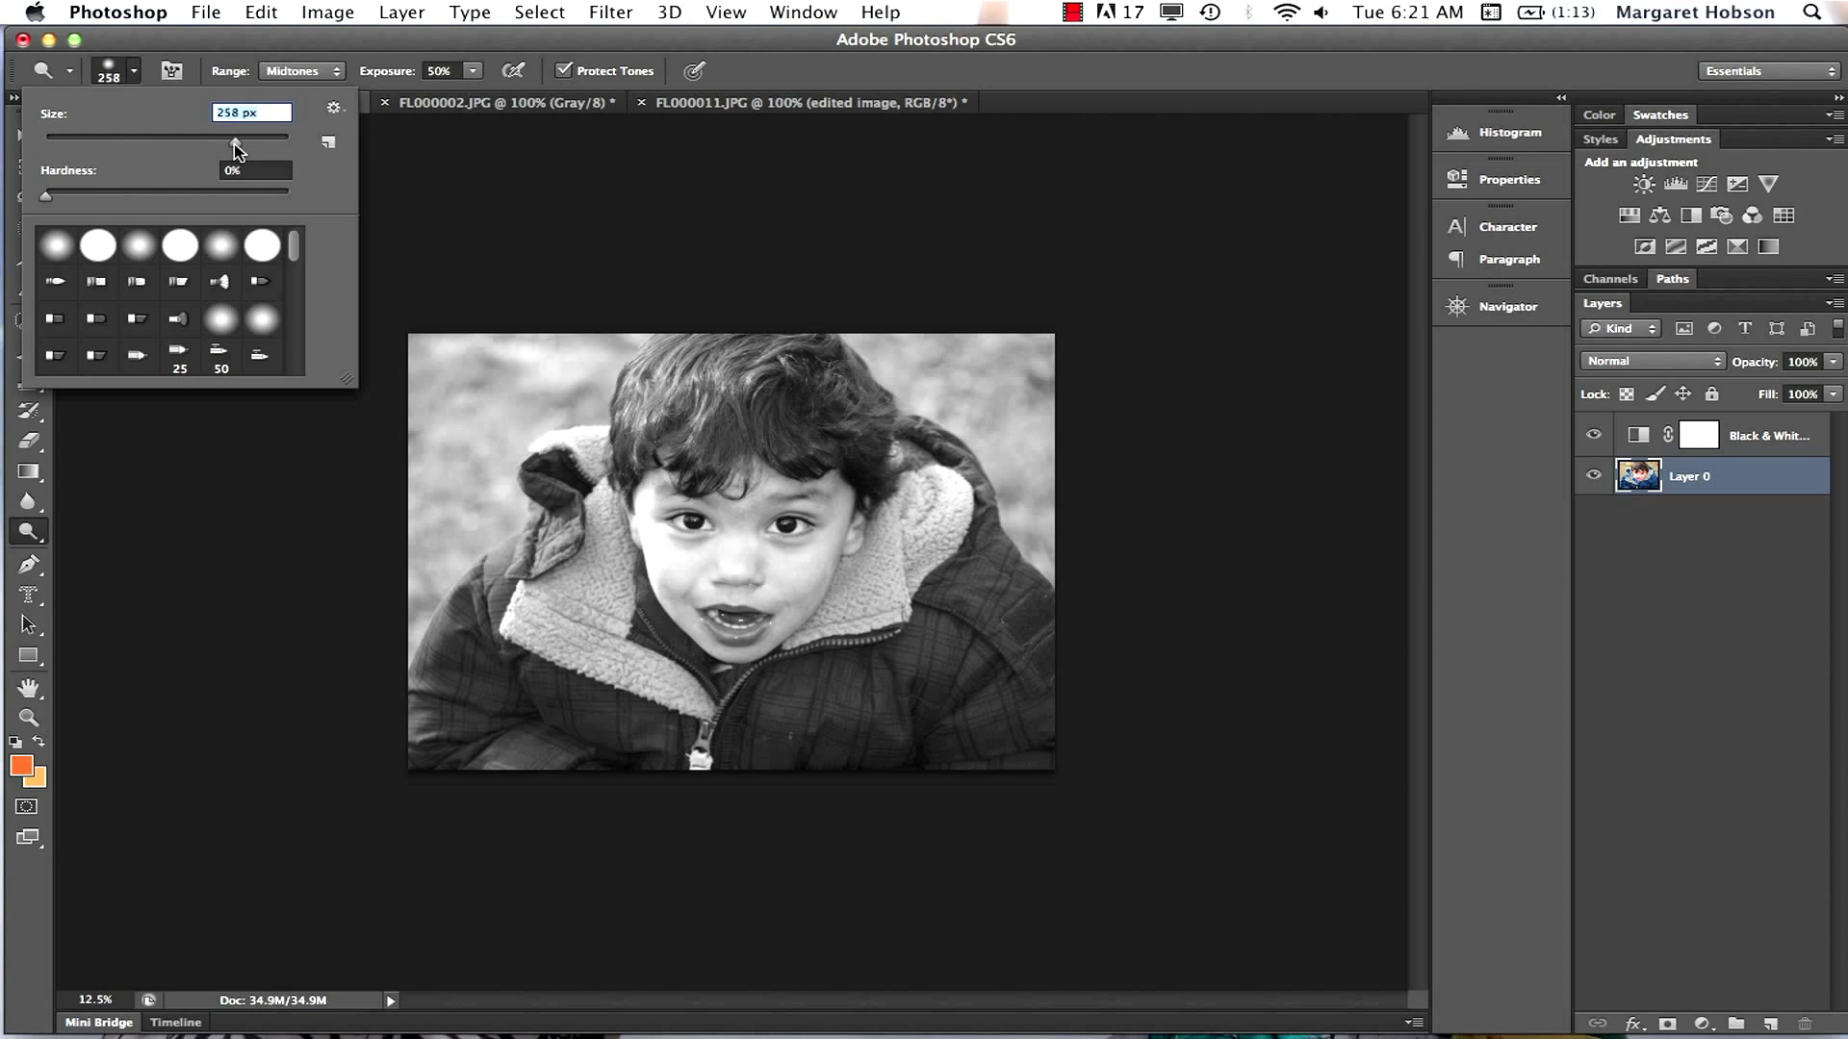
left_click(556, 356)
mouse_move(557, 356)
left_mouse_down()
mouse_move(475, 408)
mouse_move(511, 363)
mouse_move(484, 374)
mouse_move(429, 338)
mouse_move(437, 462)
mouse_move(600, 384)
left_mouse_up()
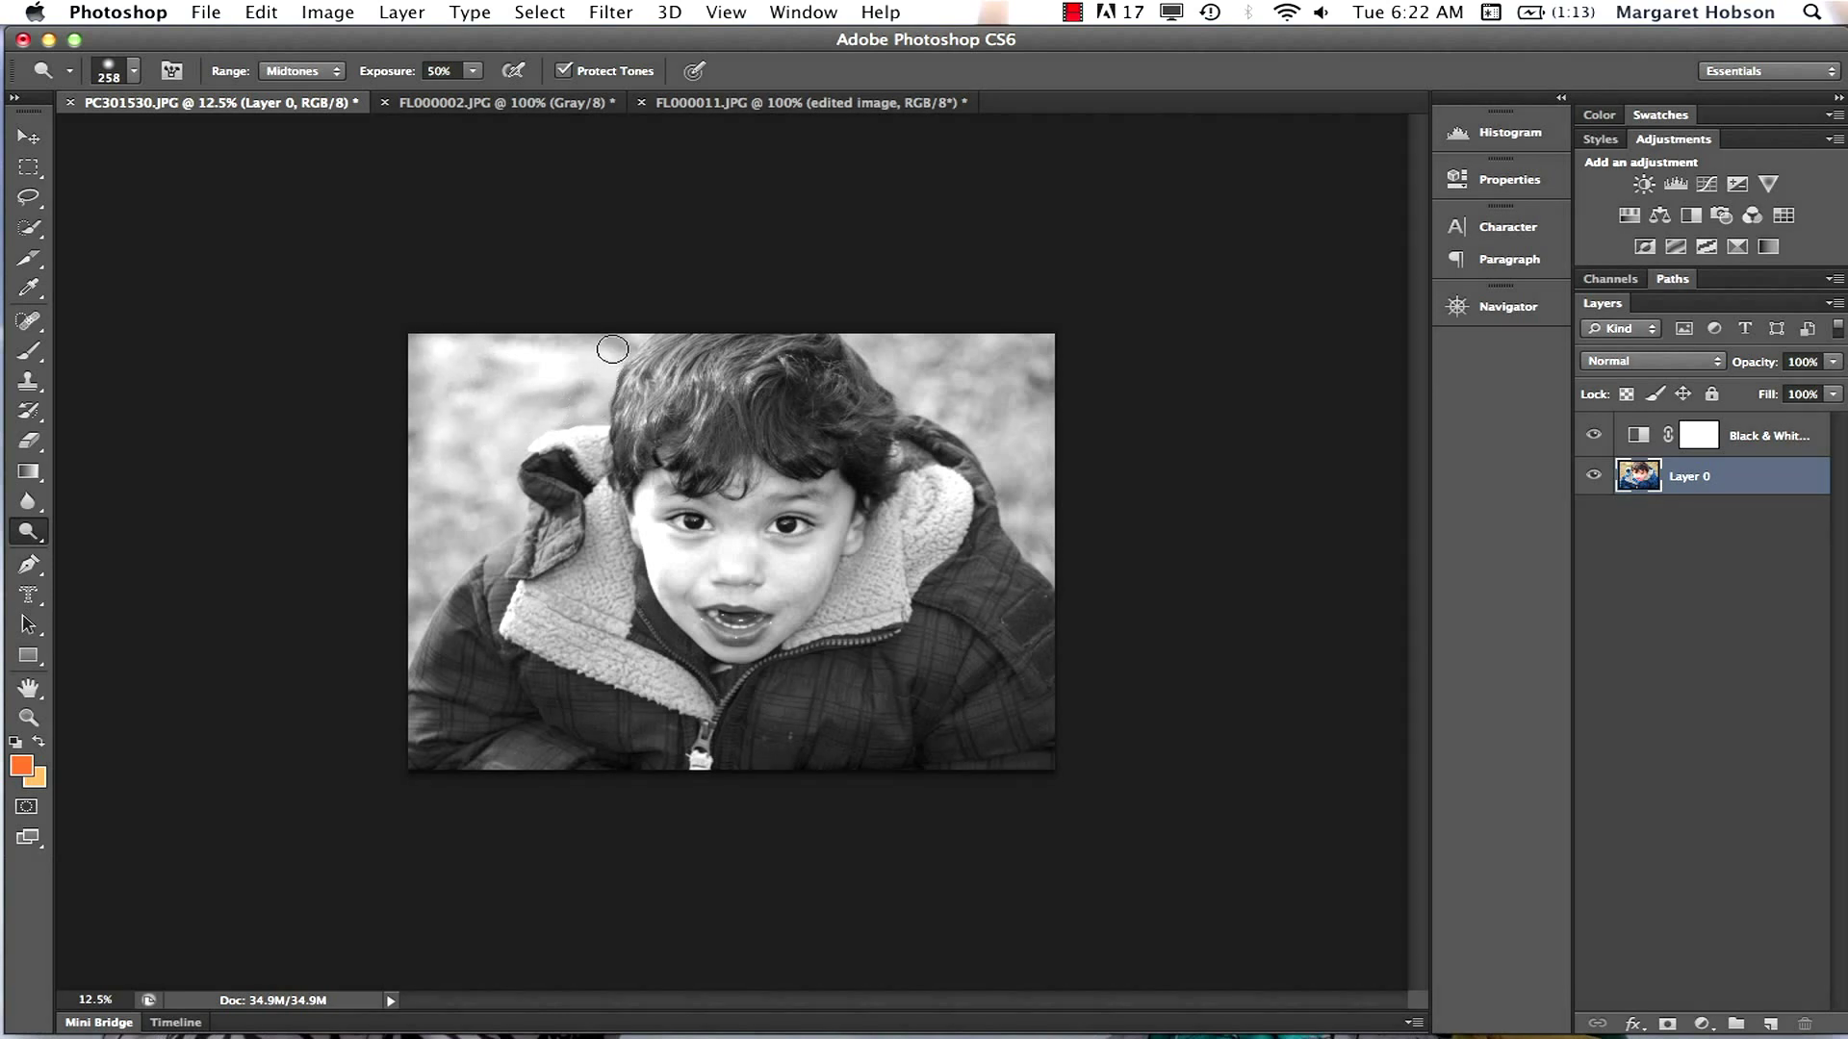
mouse_move(1019, 357)
left_mouse_down()
mouse_move(1051, 393)
mouse_move(922, 316)
mouse_move(999, 338)
mouse_move(1050, 387)
mouse_move(946, 327)
mouse_move(1064, 354)
left_mouse_up()
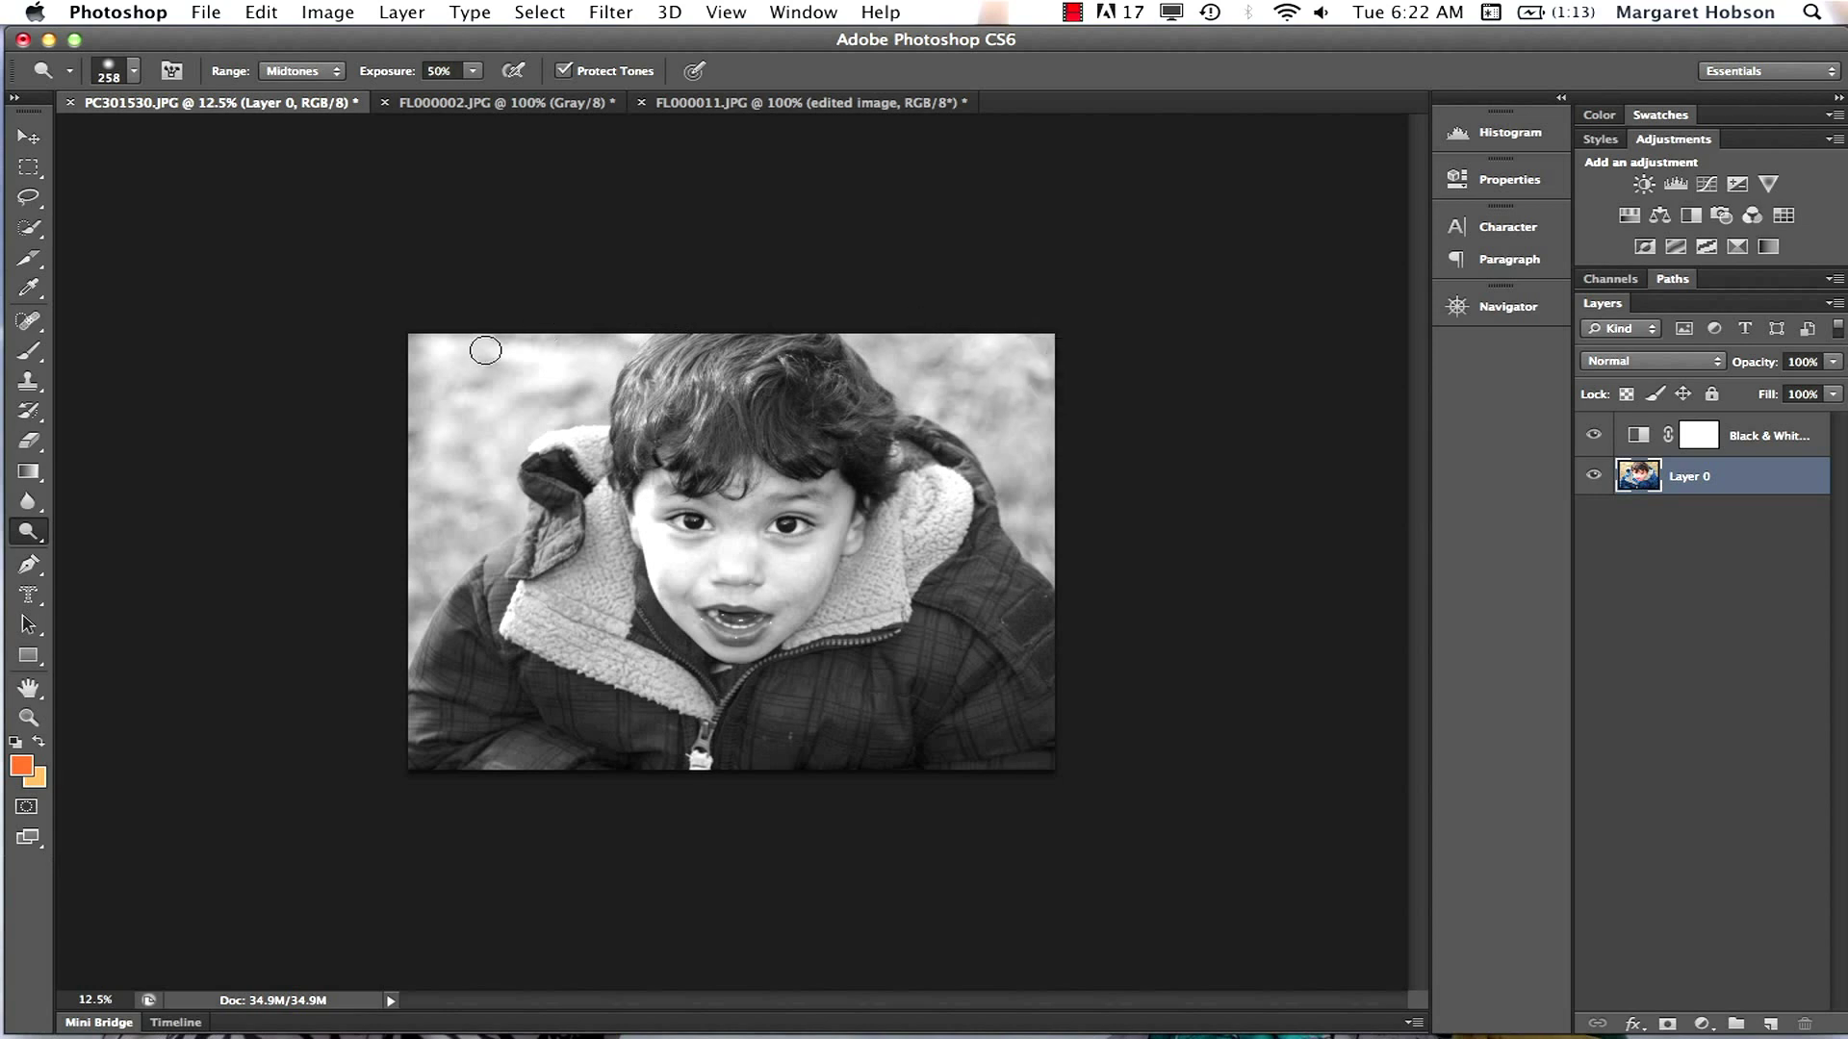
mouse_move(437, 437)
left_mouse_down()
mouse_move(454, 379)
mouse_move(442, 487)
mouse_move(495, 400)
mouse_move(552, 370)
mouse_move(539, 337)
mouse_move(430, 363)
mouse_move(425, 458)
mouse_move(526, 361)
left_mouse_up()
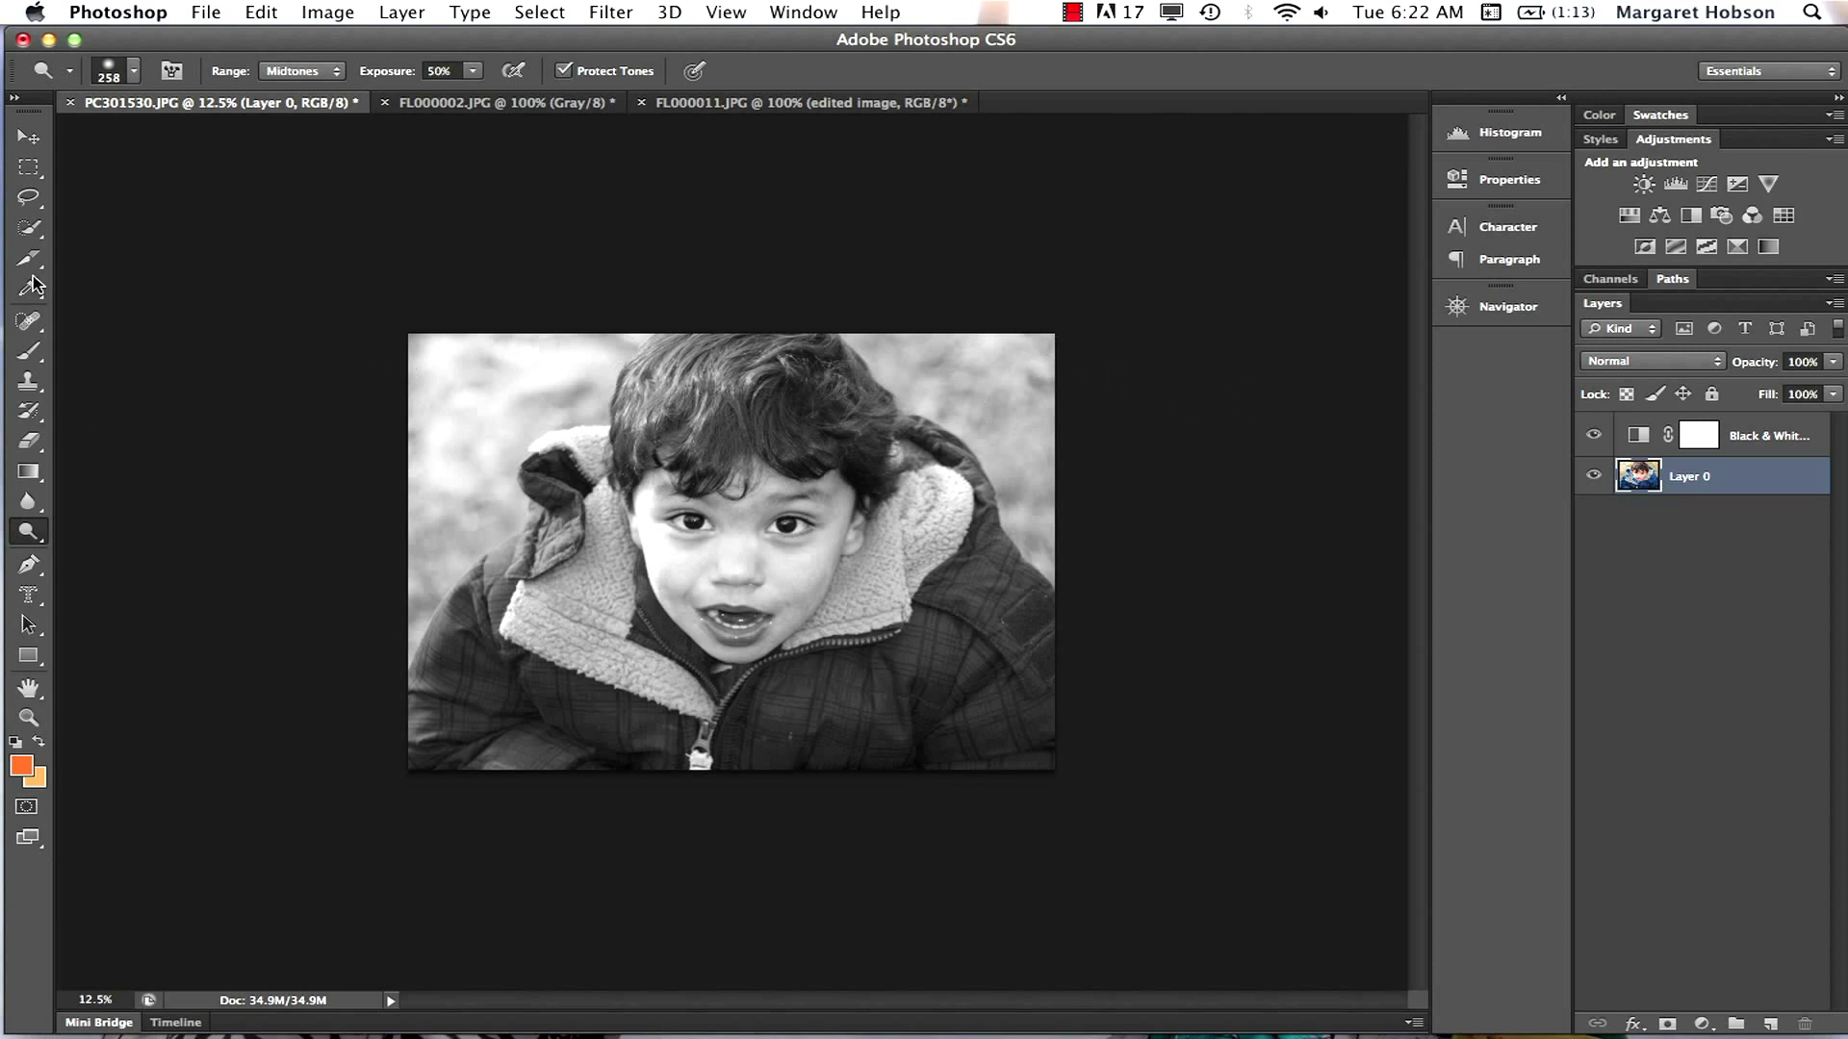
Burn the background right of the boy's head down to the jacket shoulder with a 268 px brush
left_click(38, 533)
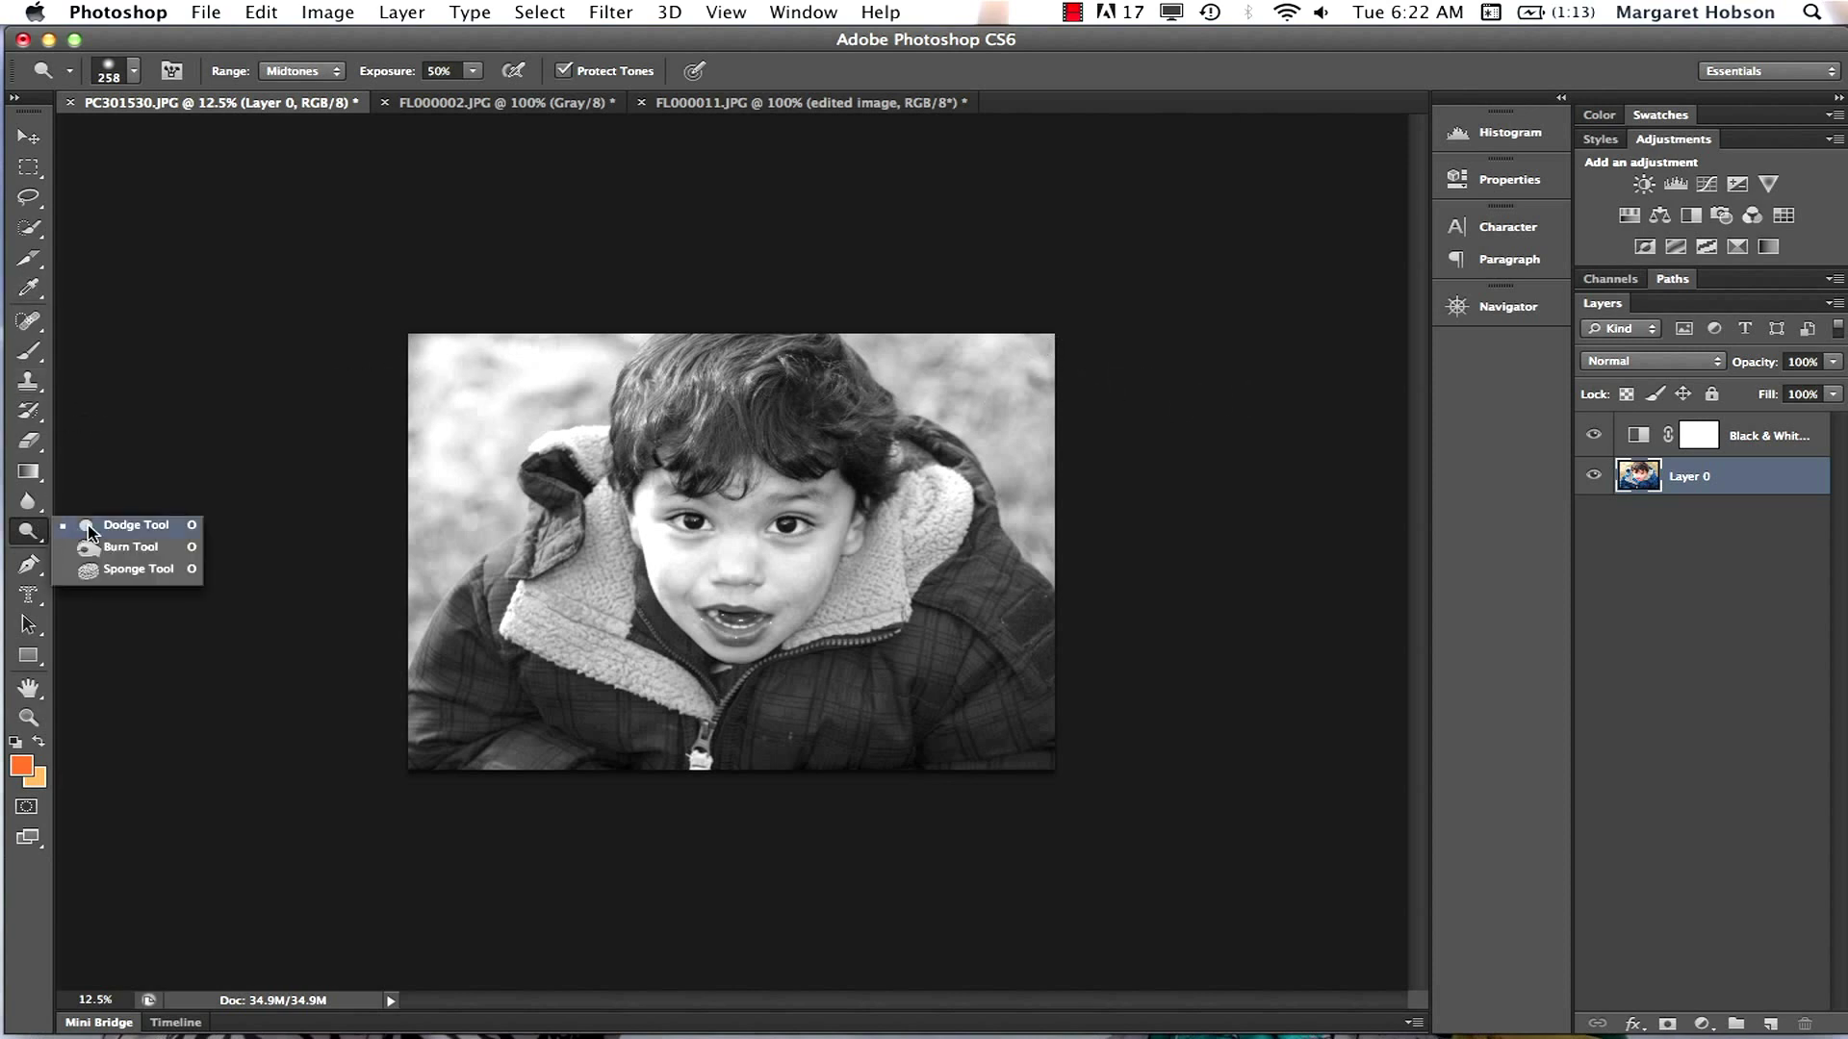
left_click(104, 547)
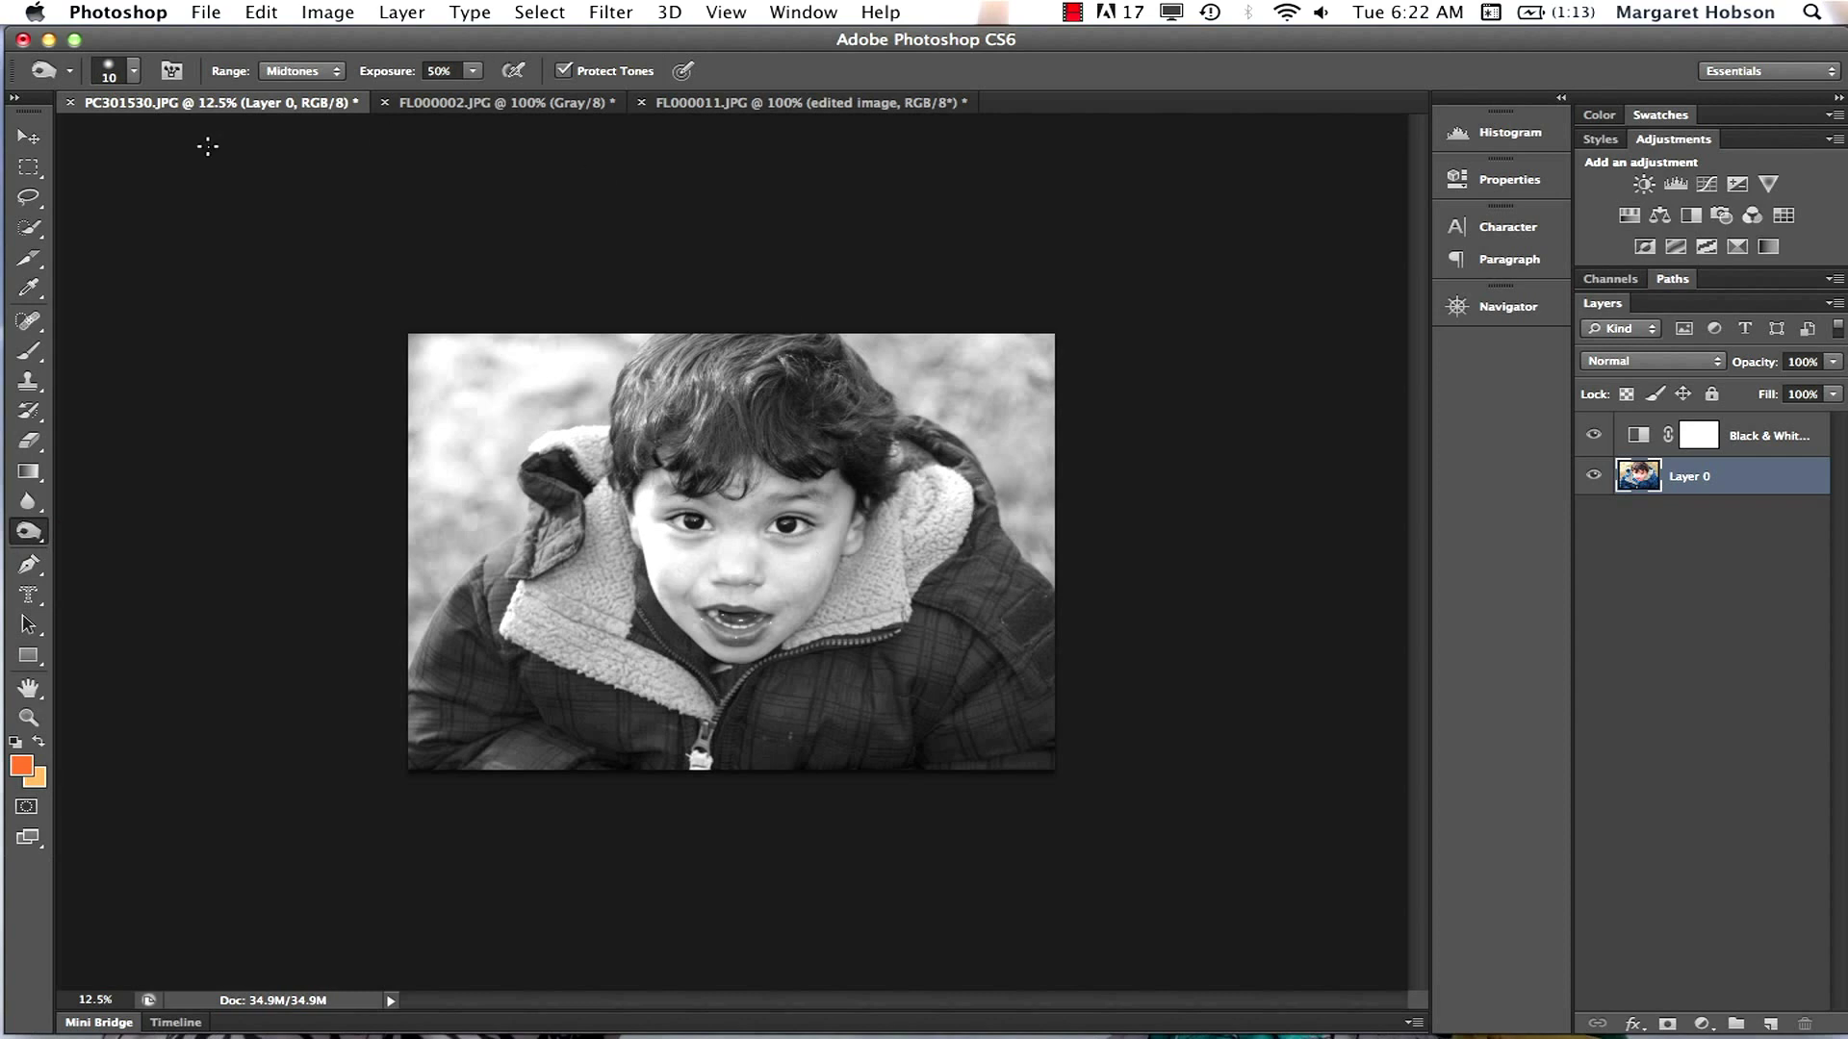
left_click(133, 72)
left_click_drag(56, 148, 237, 150)
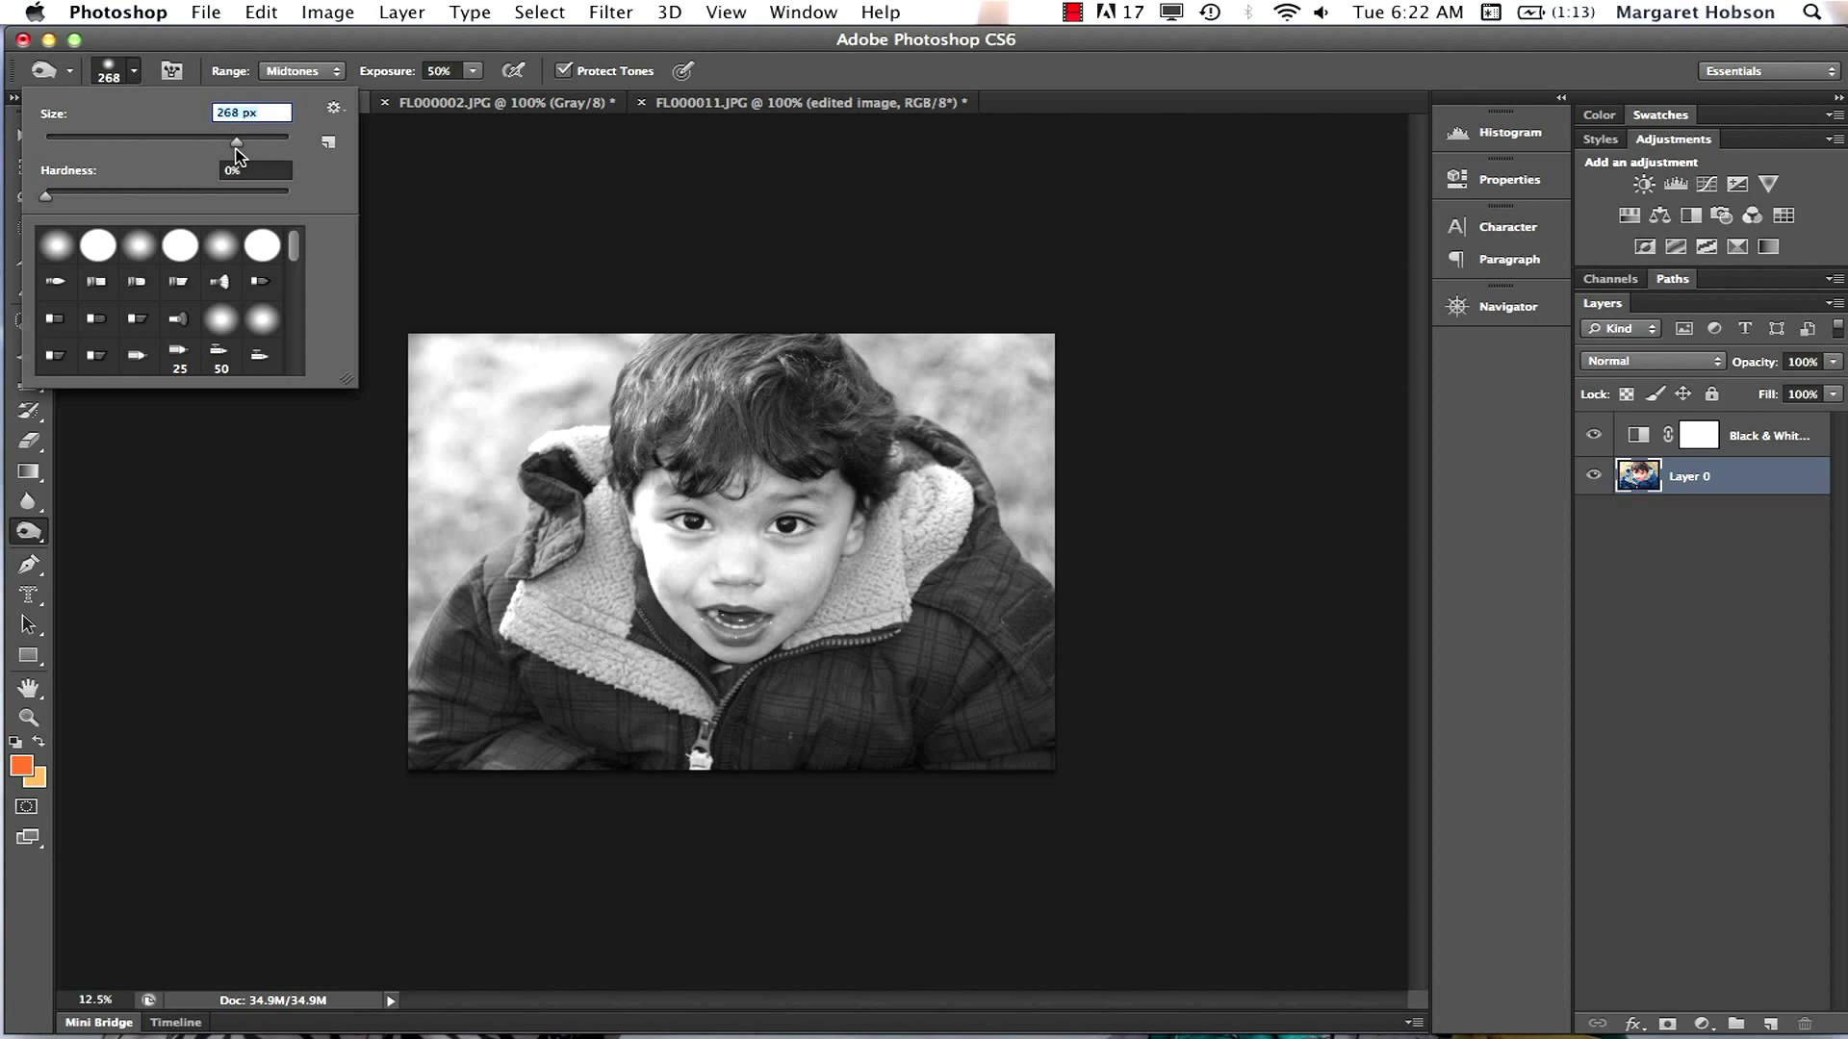
left_click(938, 364)
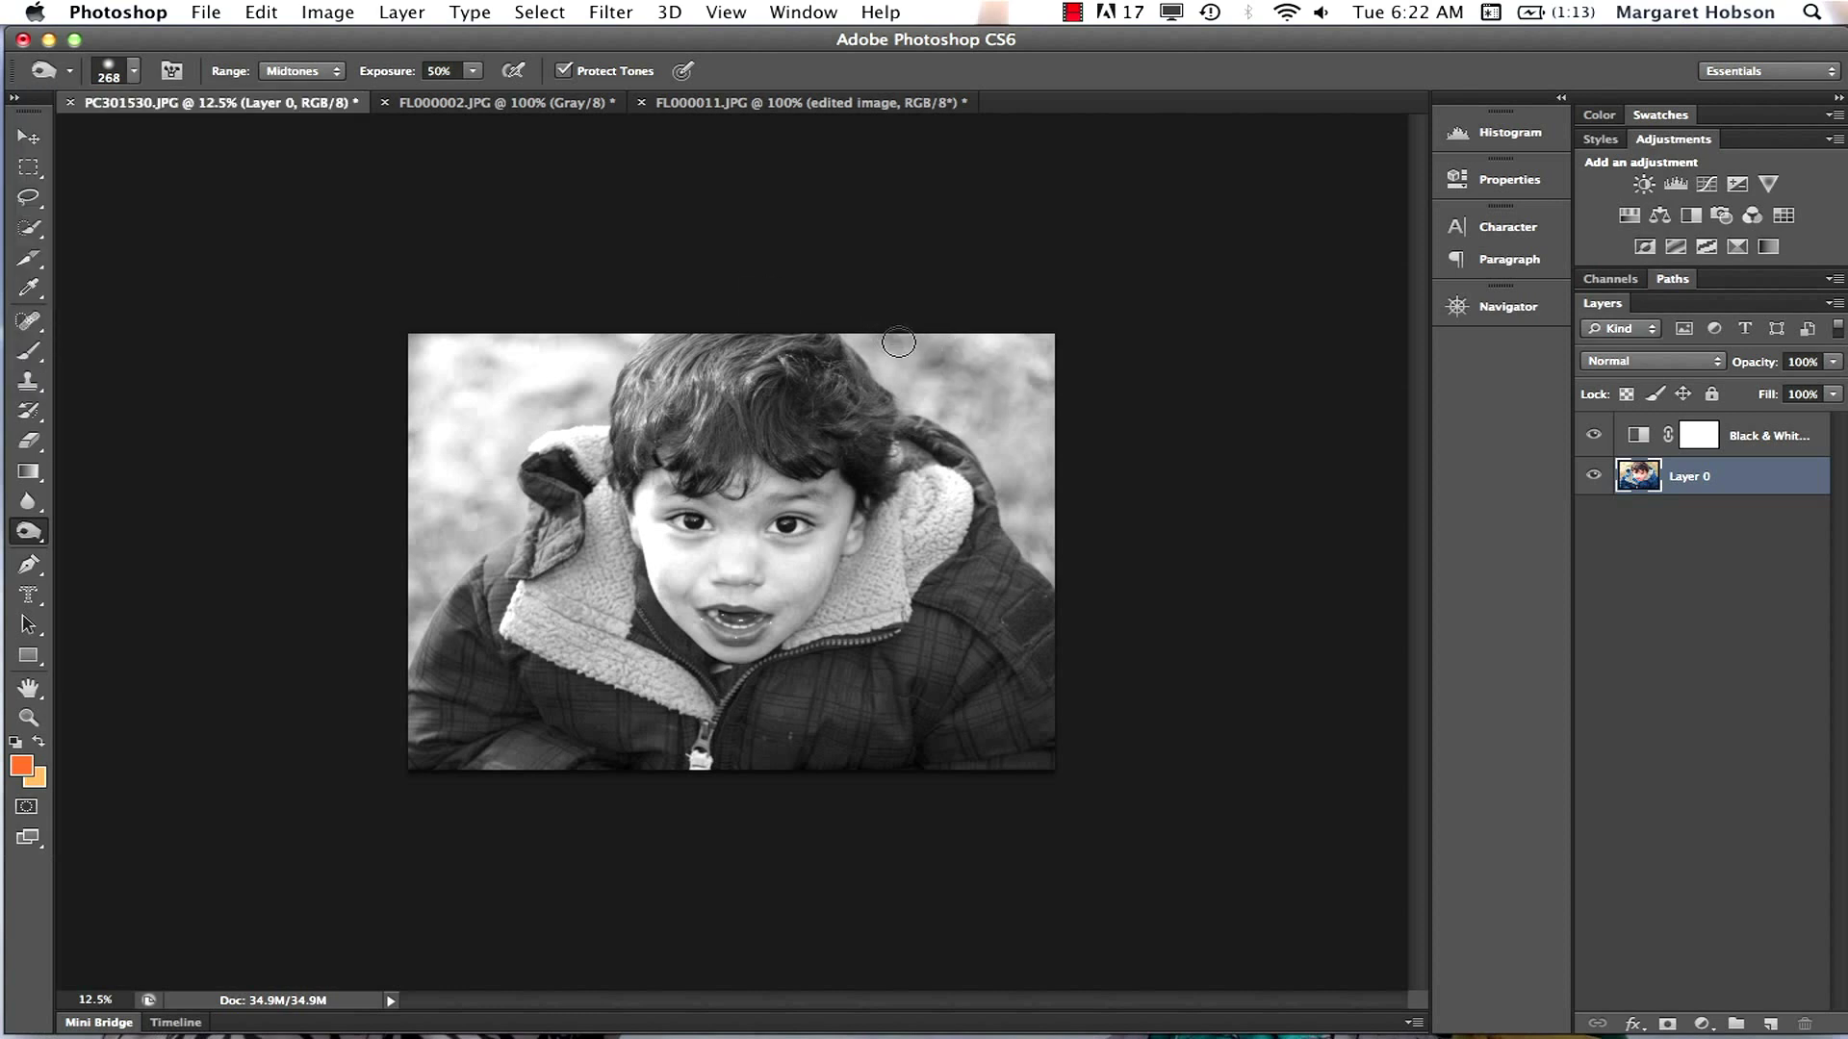
mouse_move(925, 386)
left_mouse_down()
mouse_move(866, 344)
mouse_move(977, 438)
mouse_move(1040, 539)
mouse_move(1054, 471)
mouse_move(1035, 361)
mouse_move(1024, 453)
mouse_move(963, 347)
mouse_move(1036, 423)
mouse_move(1045, 554)
left_mouse_up()
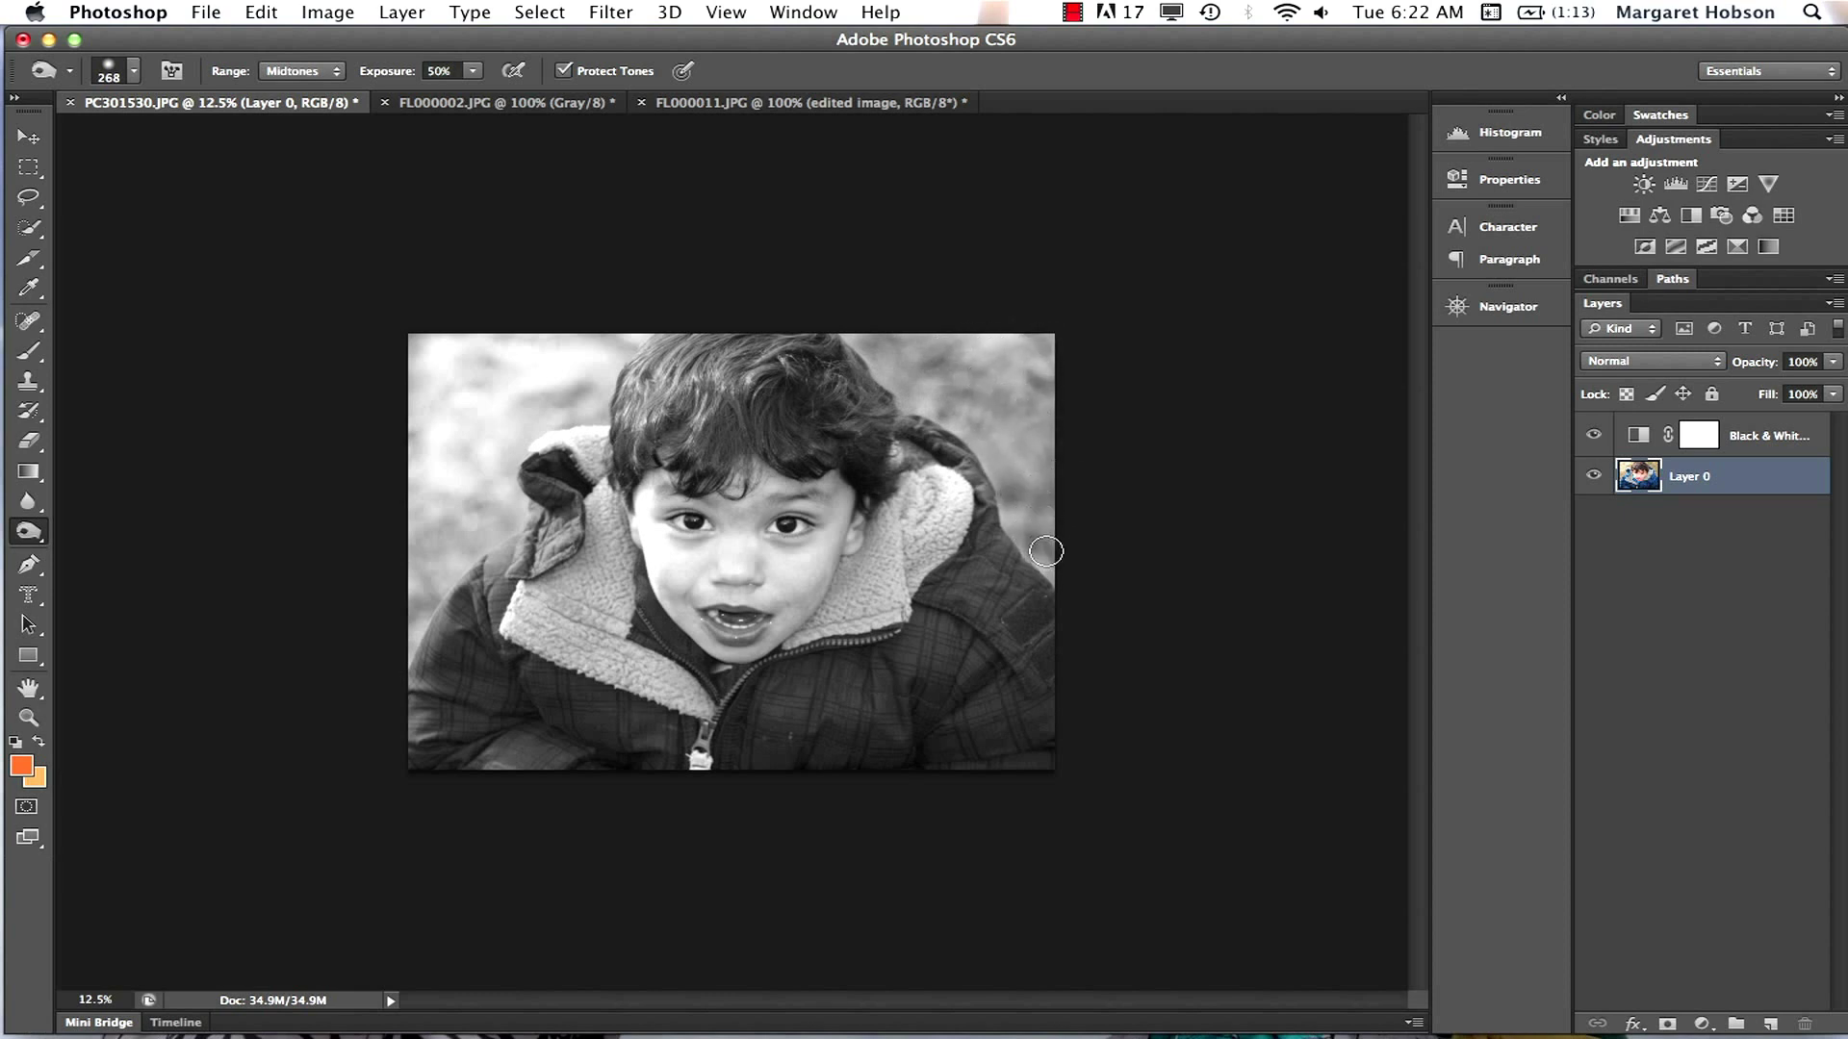
left_click(1595, 438)
Dodge the cheek and temple on the left side of the boy's face with a 158 px brush
left_click(30, 720)
left_click_drag(529, 375, 617, 622)
key("h")
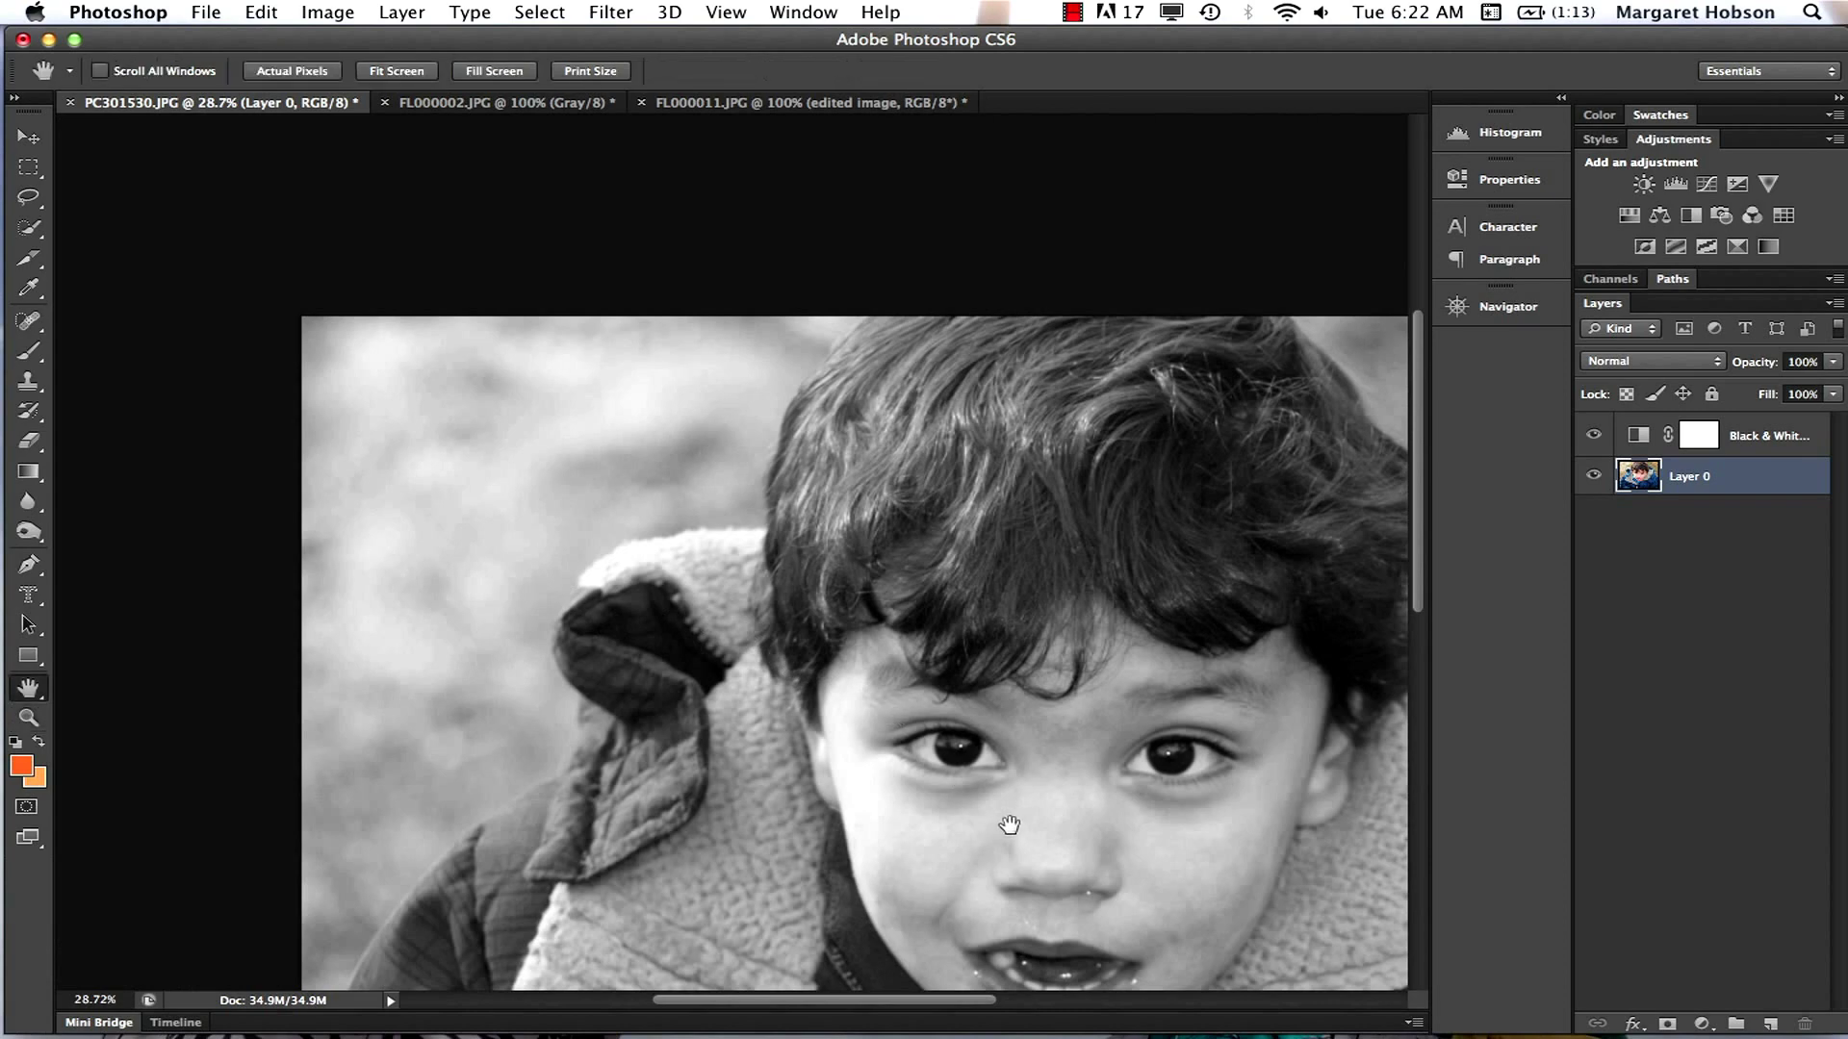
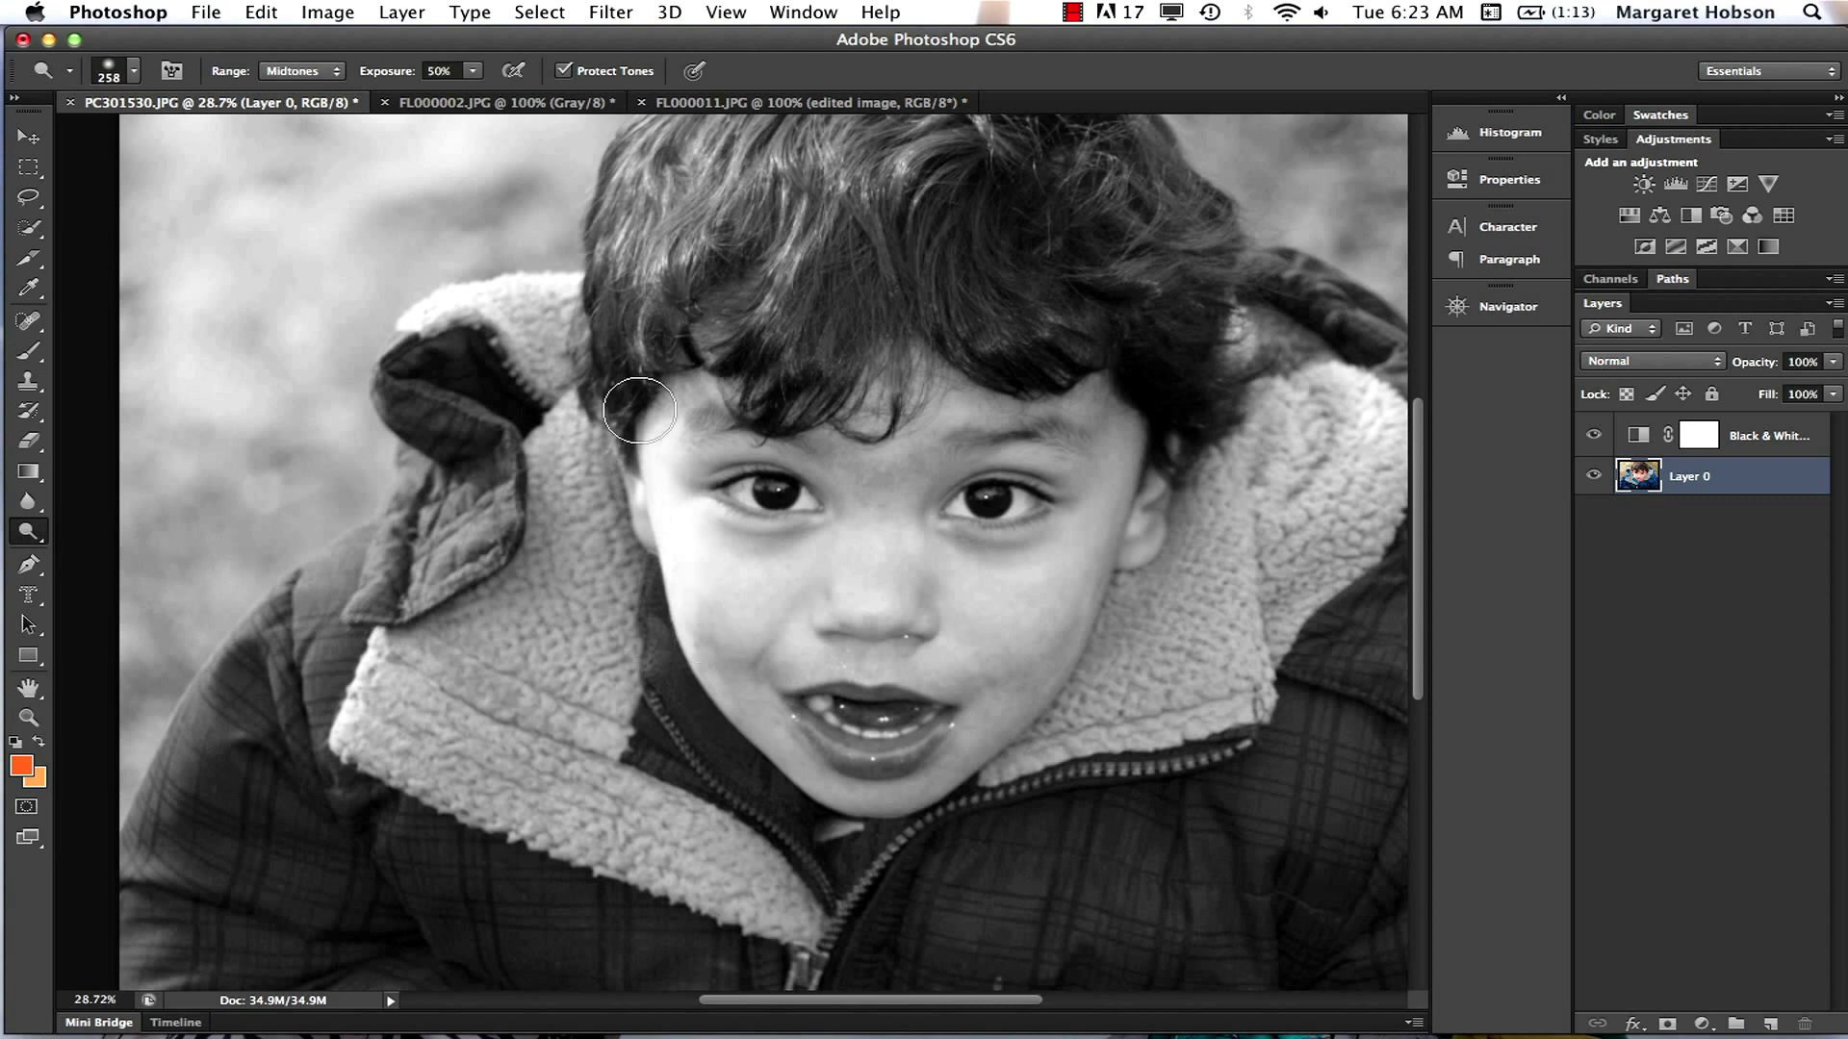
left_click(134, 73)
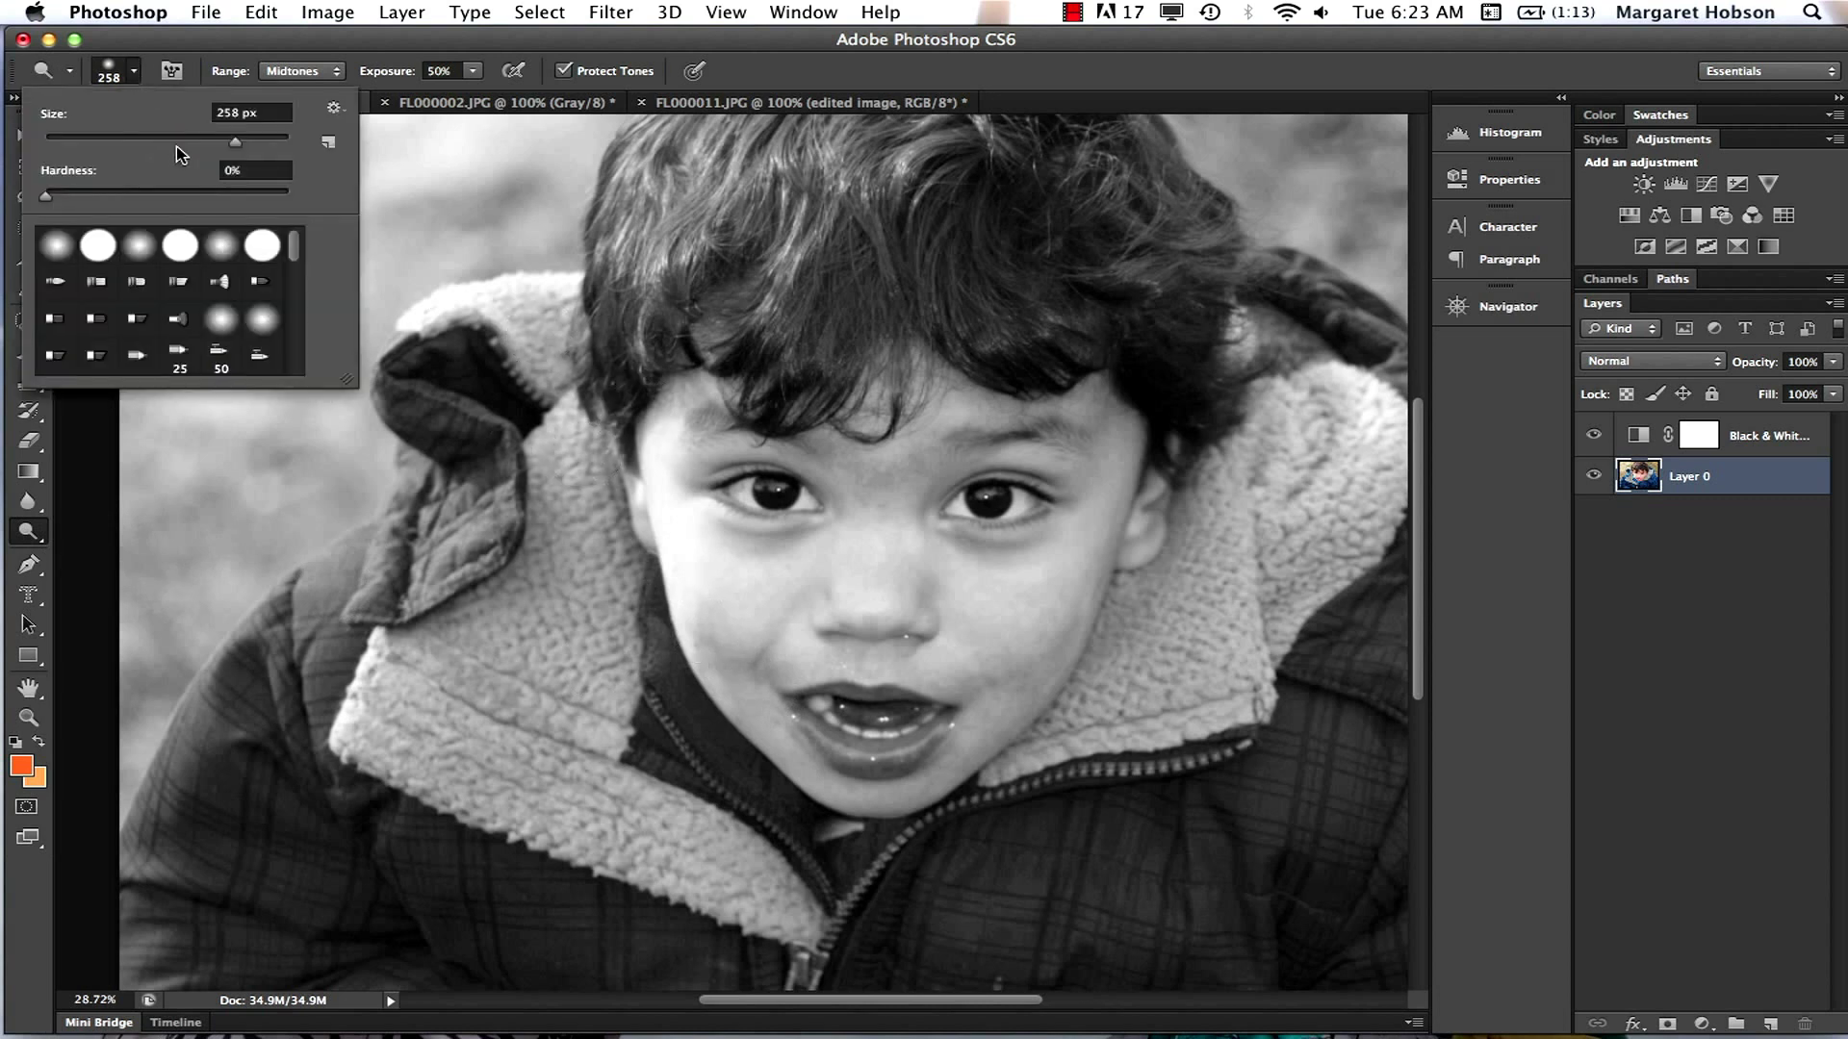
left_click(234, 113)
key("BackSpace")
key("BackSpace")
type("15")
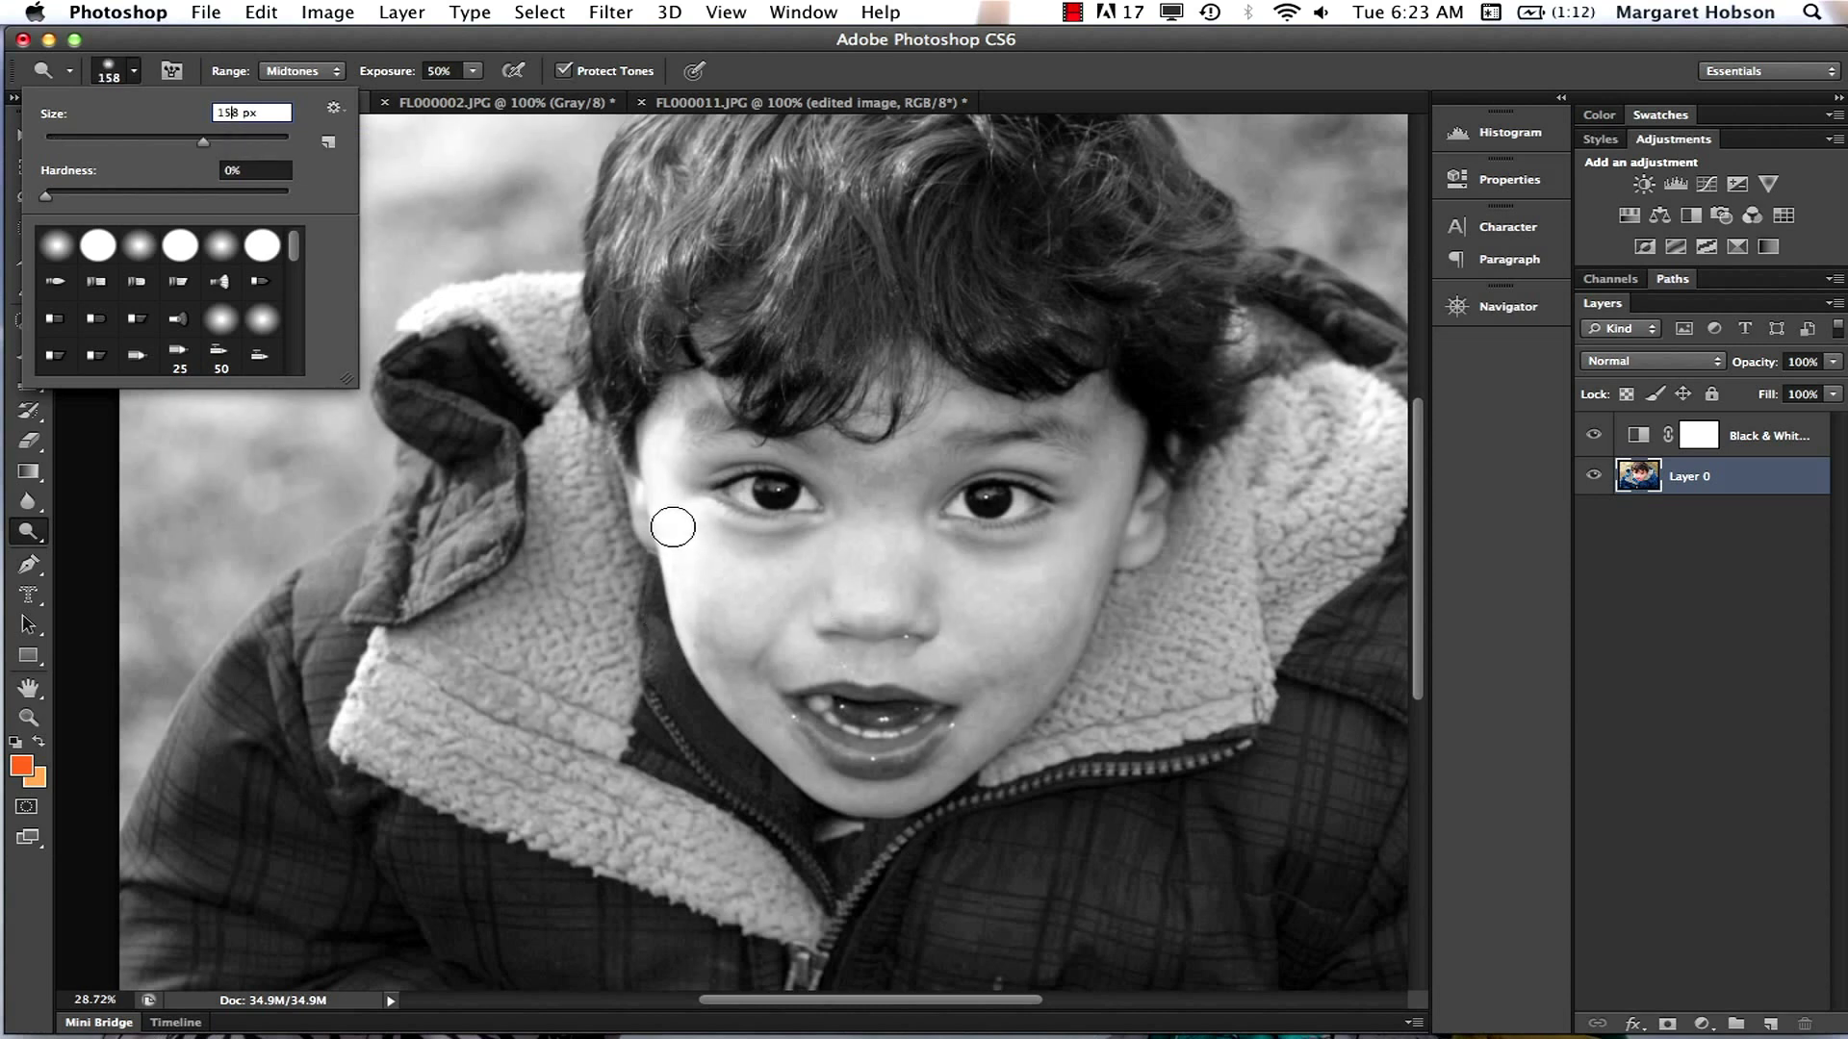
key("Return")
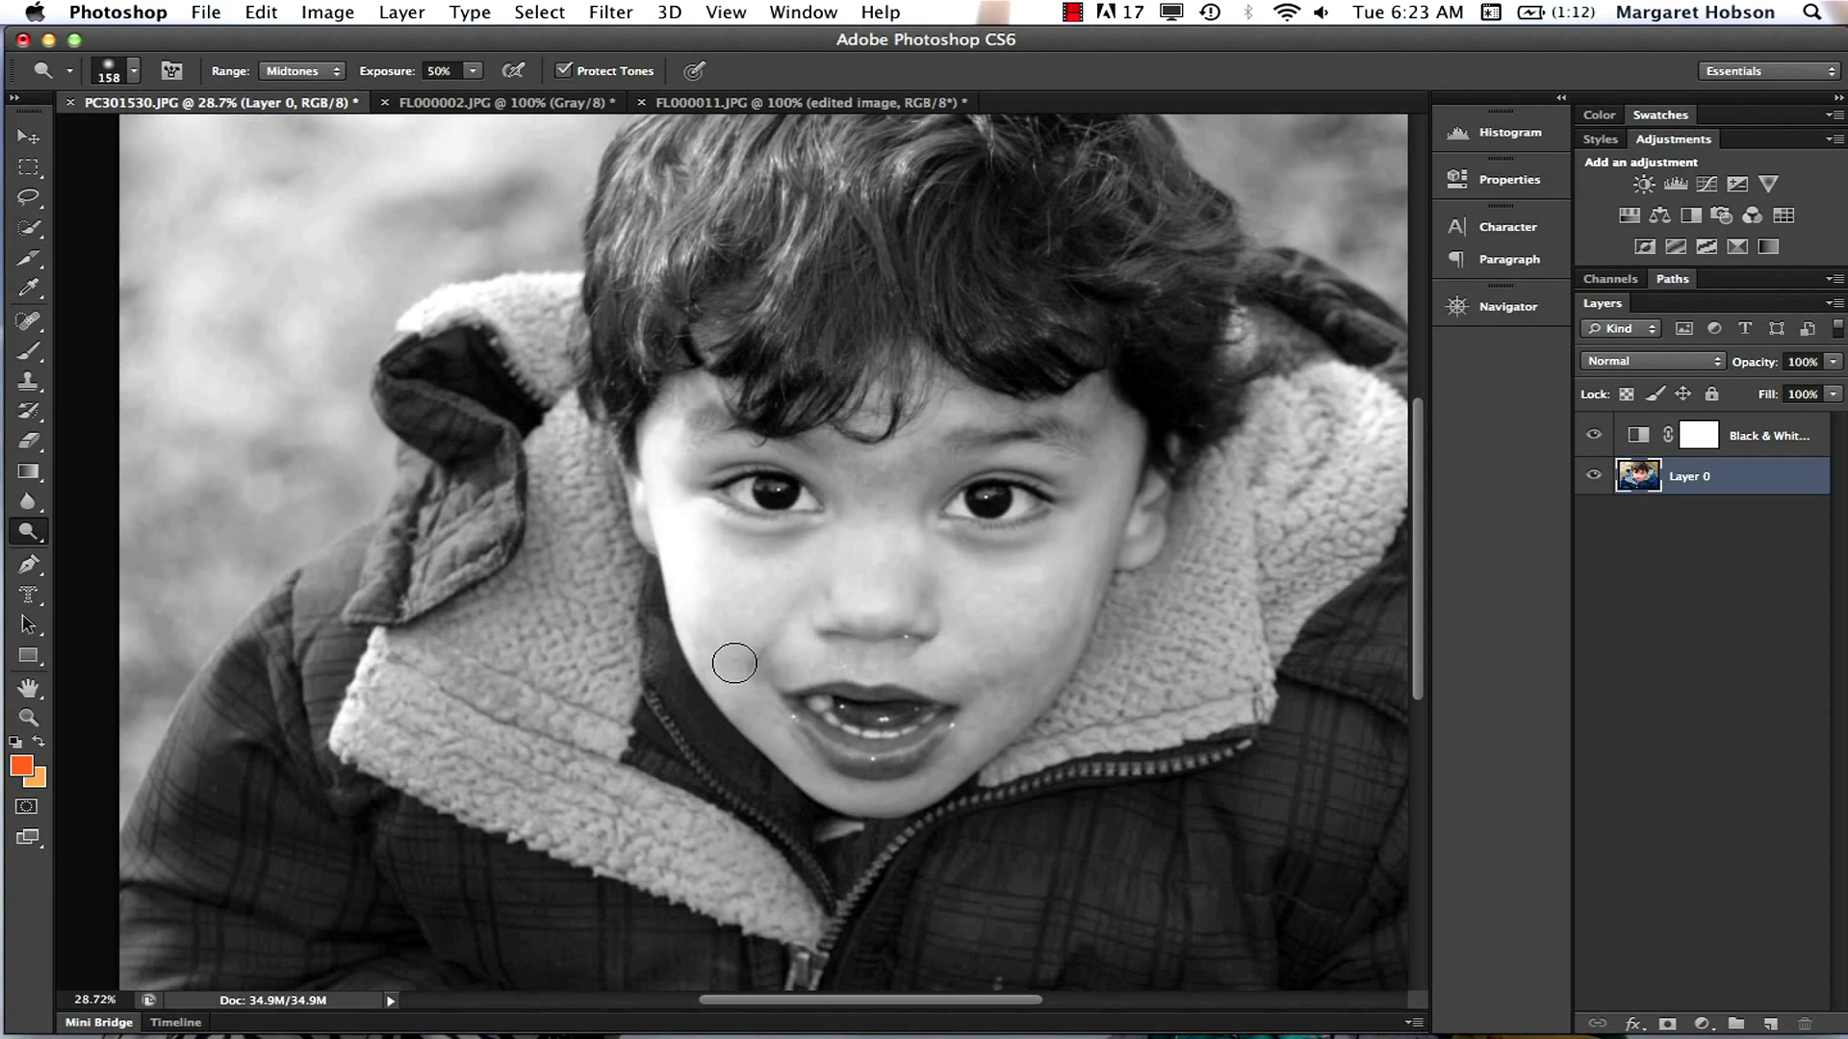
mouse_move(735, 663)
left_mouse_down()
mouse_move(720, 574)
mouse_move(664, 464)
left_mouse_up()
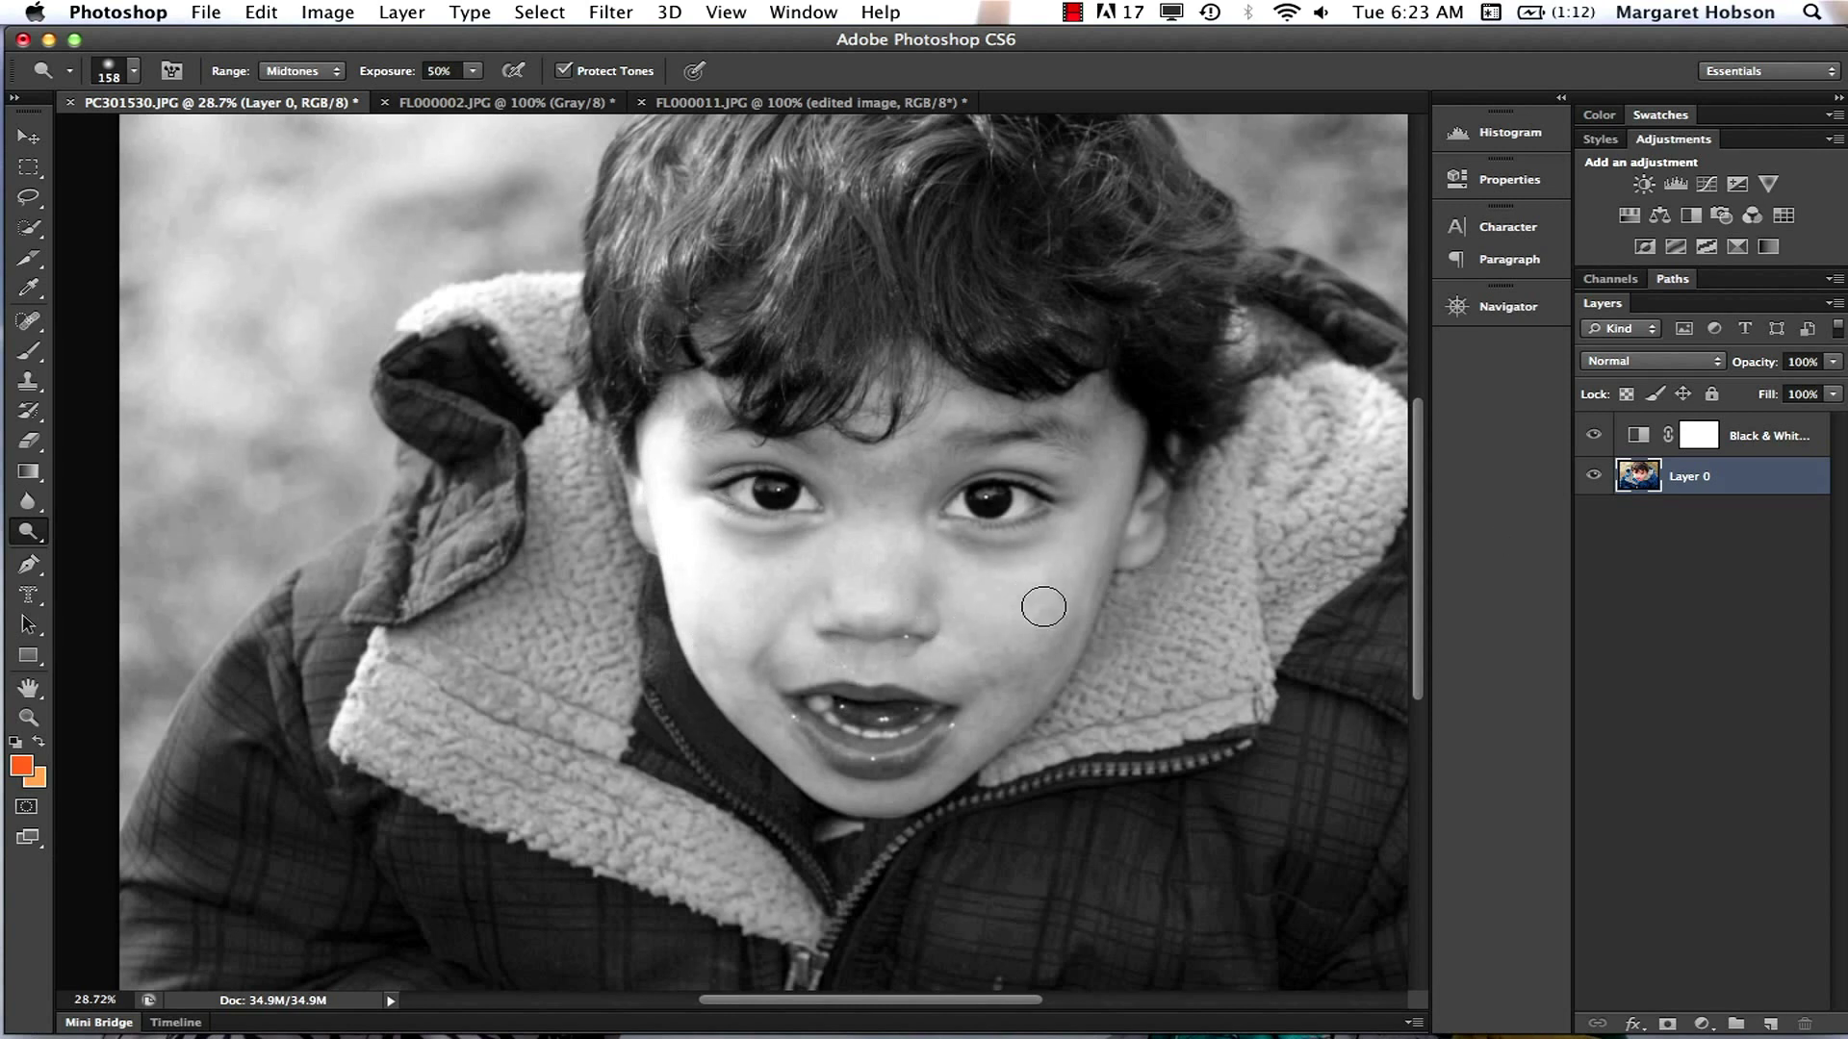
Burn the cheek and jaw on the right side of the boy's face with the 268 px brush
left_click(38, 536)
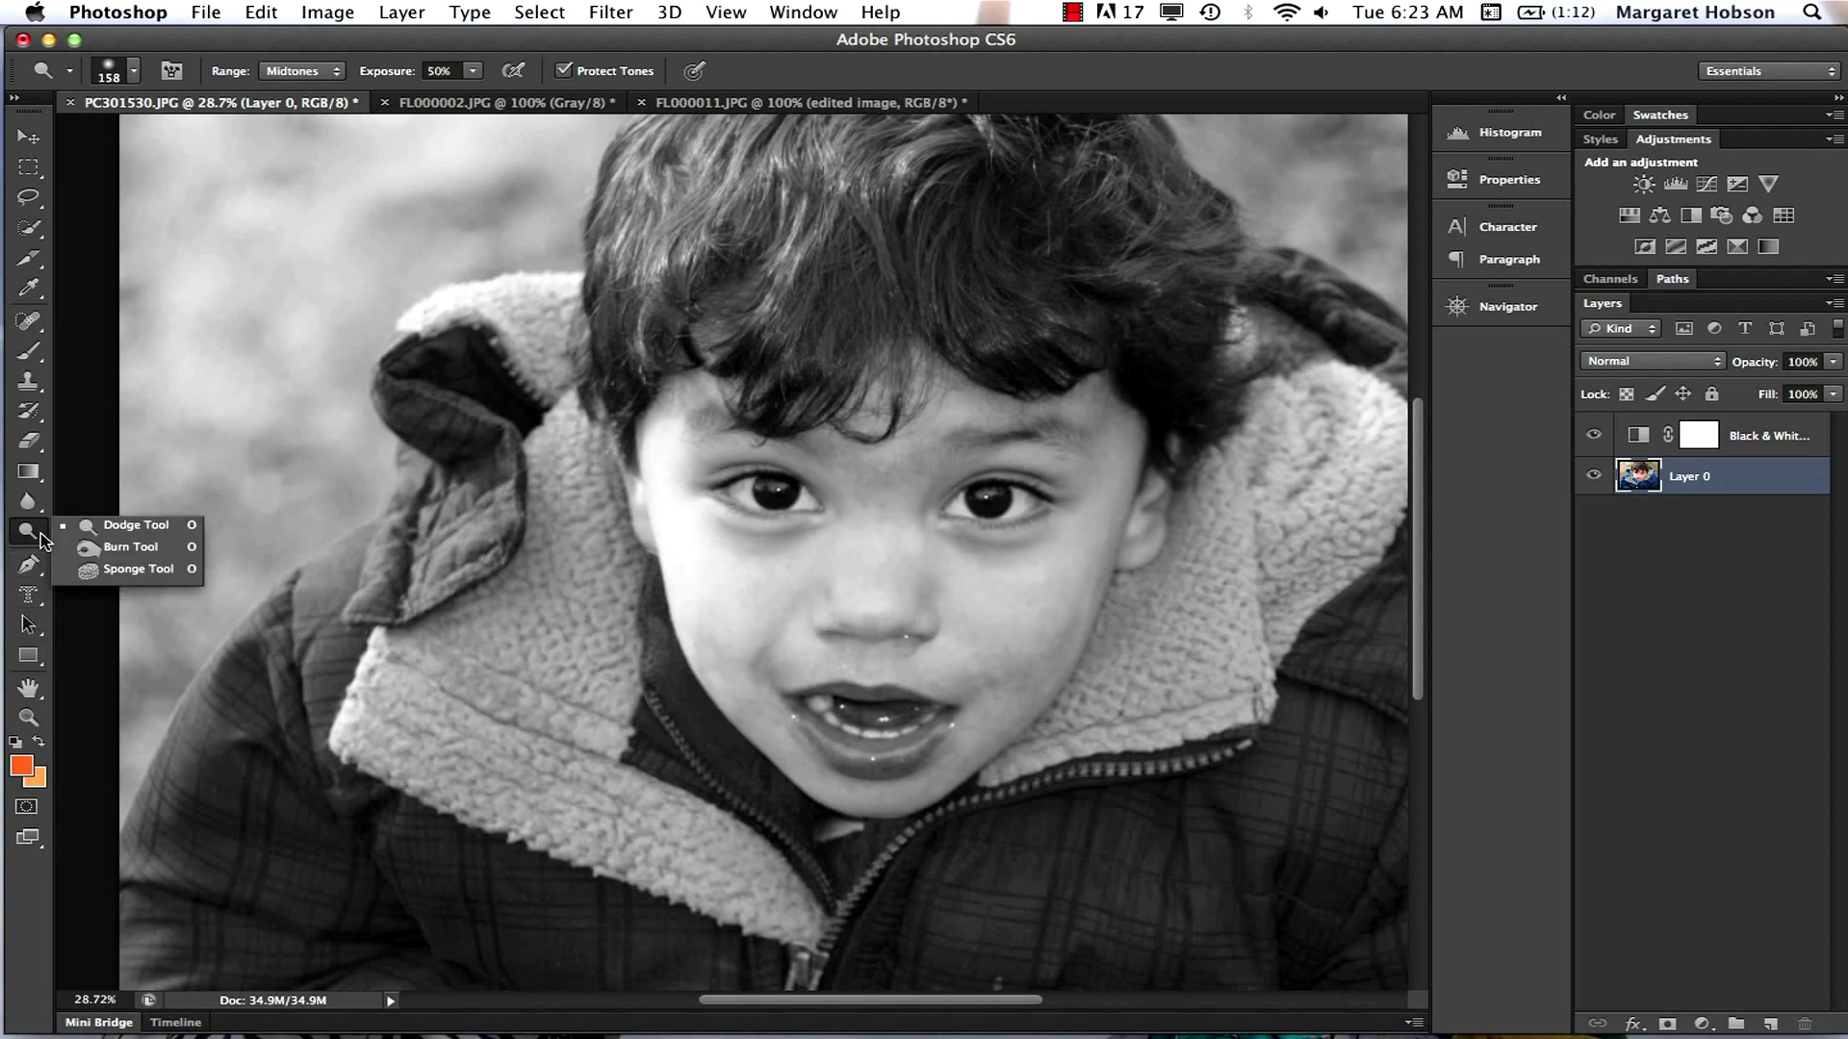
left_click(115, 547)
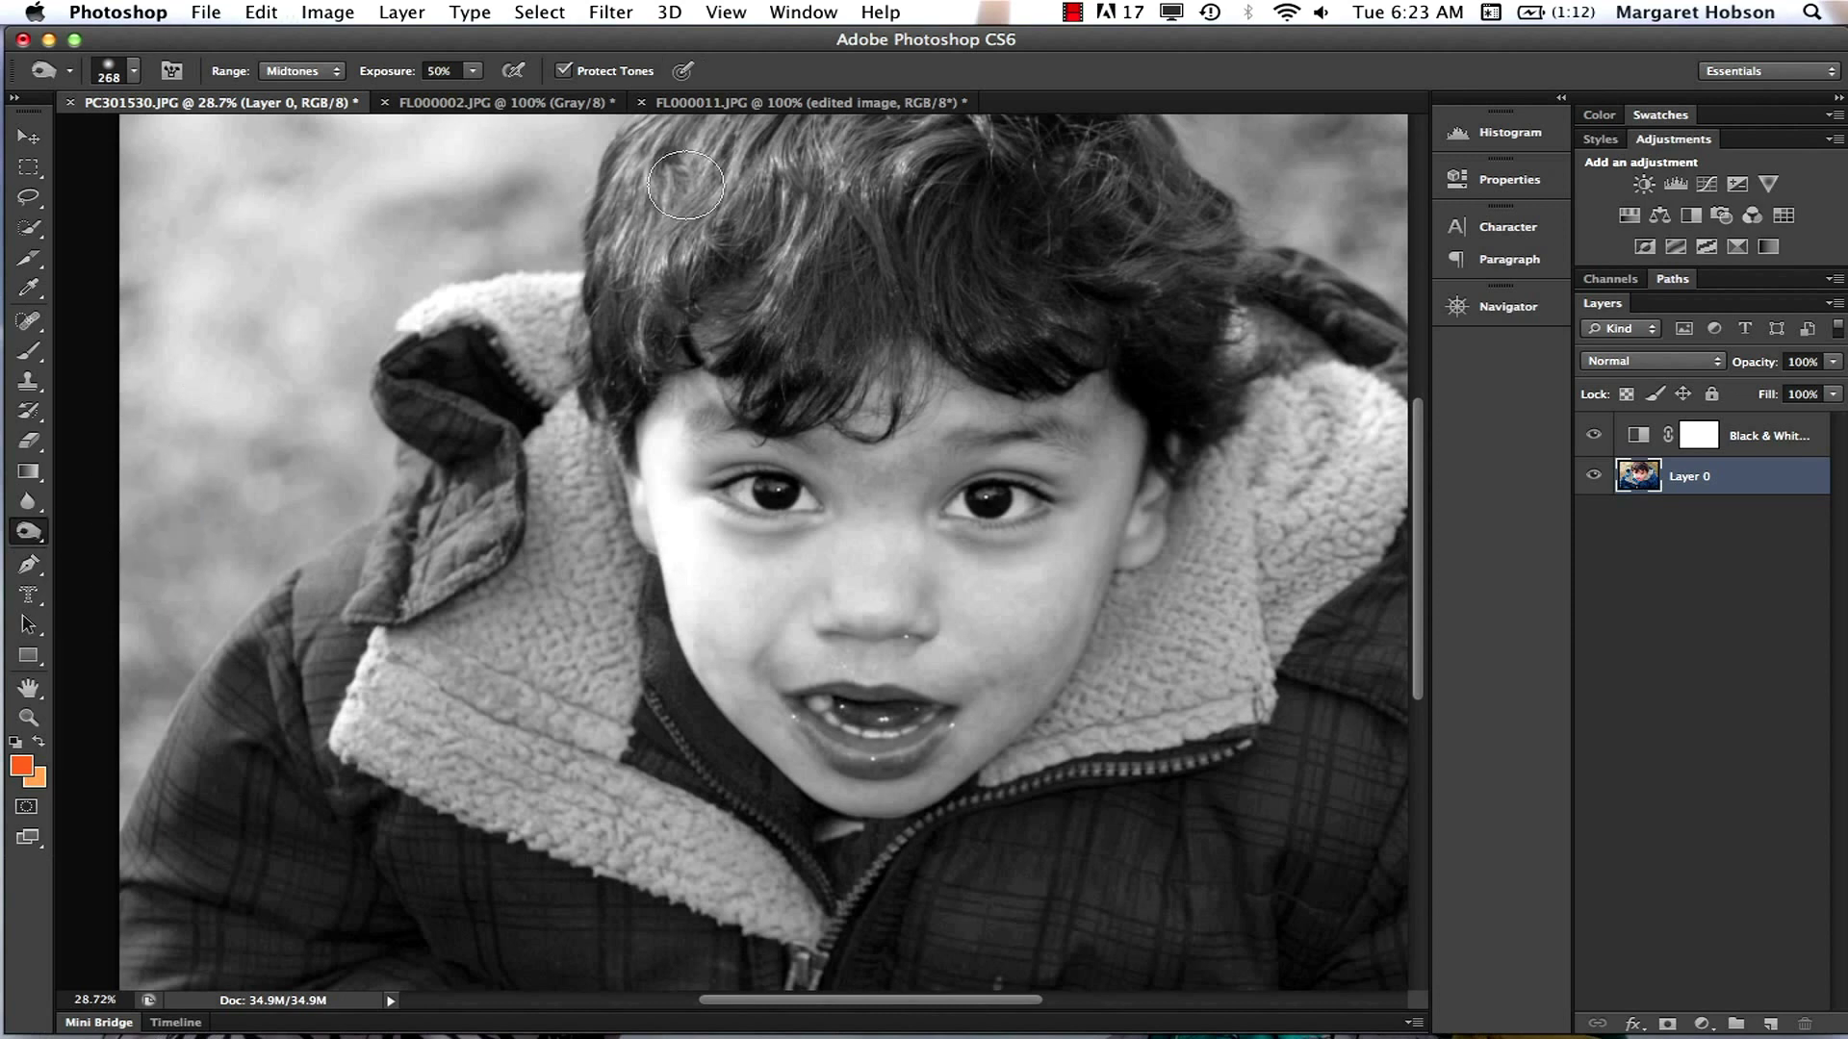
mouse_move(1078, 519)
left_mouse_down()
mouse_move(1103, 610)
mouse_move(1087, 555)
mouse_move(991, 717)
mouse_move(1089, 547)
mouse_move(1107, 473)
mouse_move(1106, 424)
mouse_move(1016, 411)
mouse_move(1079, 410)
mouse_move(1099, 524)
mouse_move(1068, 568)
mouse_move(987, 581)
mouse_move(1002, 640)
mouse_move(969, 748)
mouse_move(882, 801)
mouse_move(1008, 730)
mouse_move(1058, 585)
mouse_move(961, 773)
left_mouse_up()
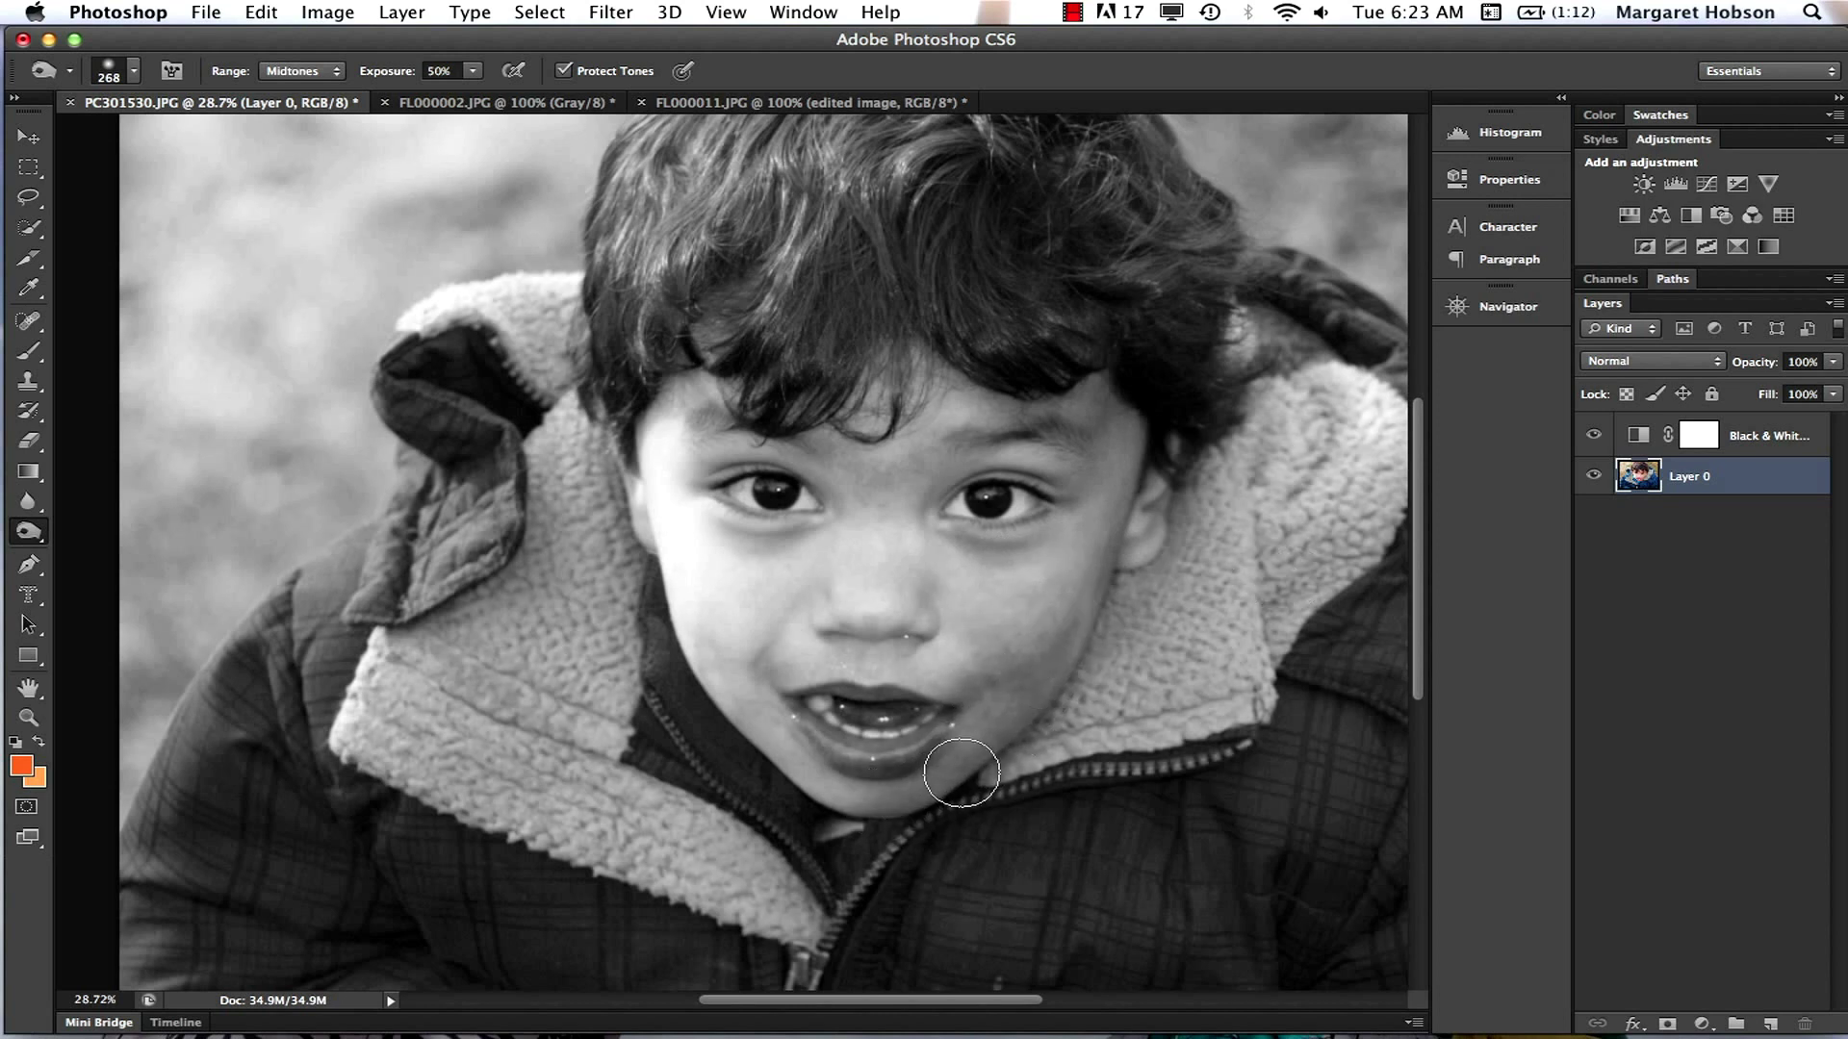
key("super+minus")
key("super+minus")
key("super+minus")
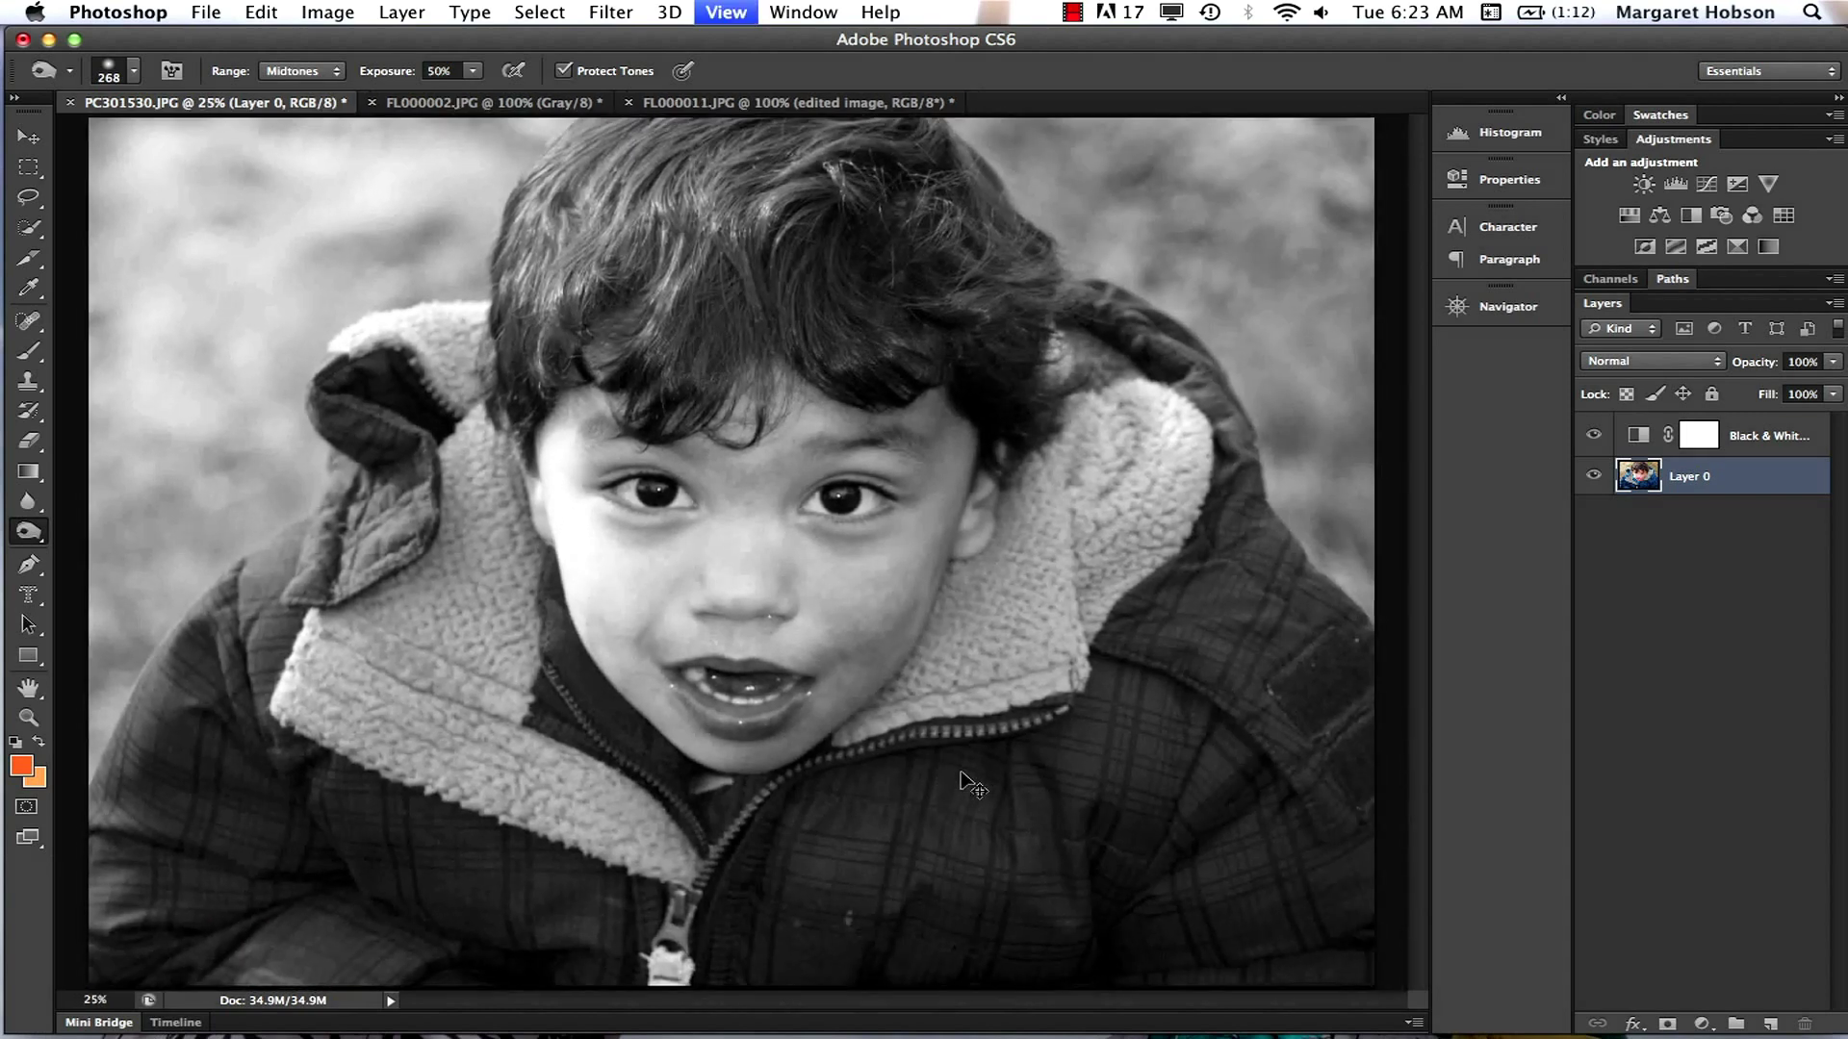
Switch to the Dodge tool for a close-up of the left-hand eye and set its range to Highlights
key("super+plus")
key("super+plus")
key("super+plus")
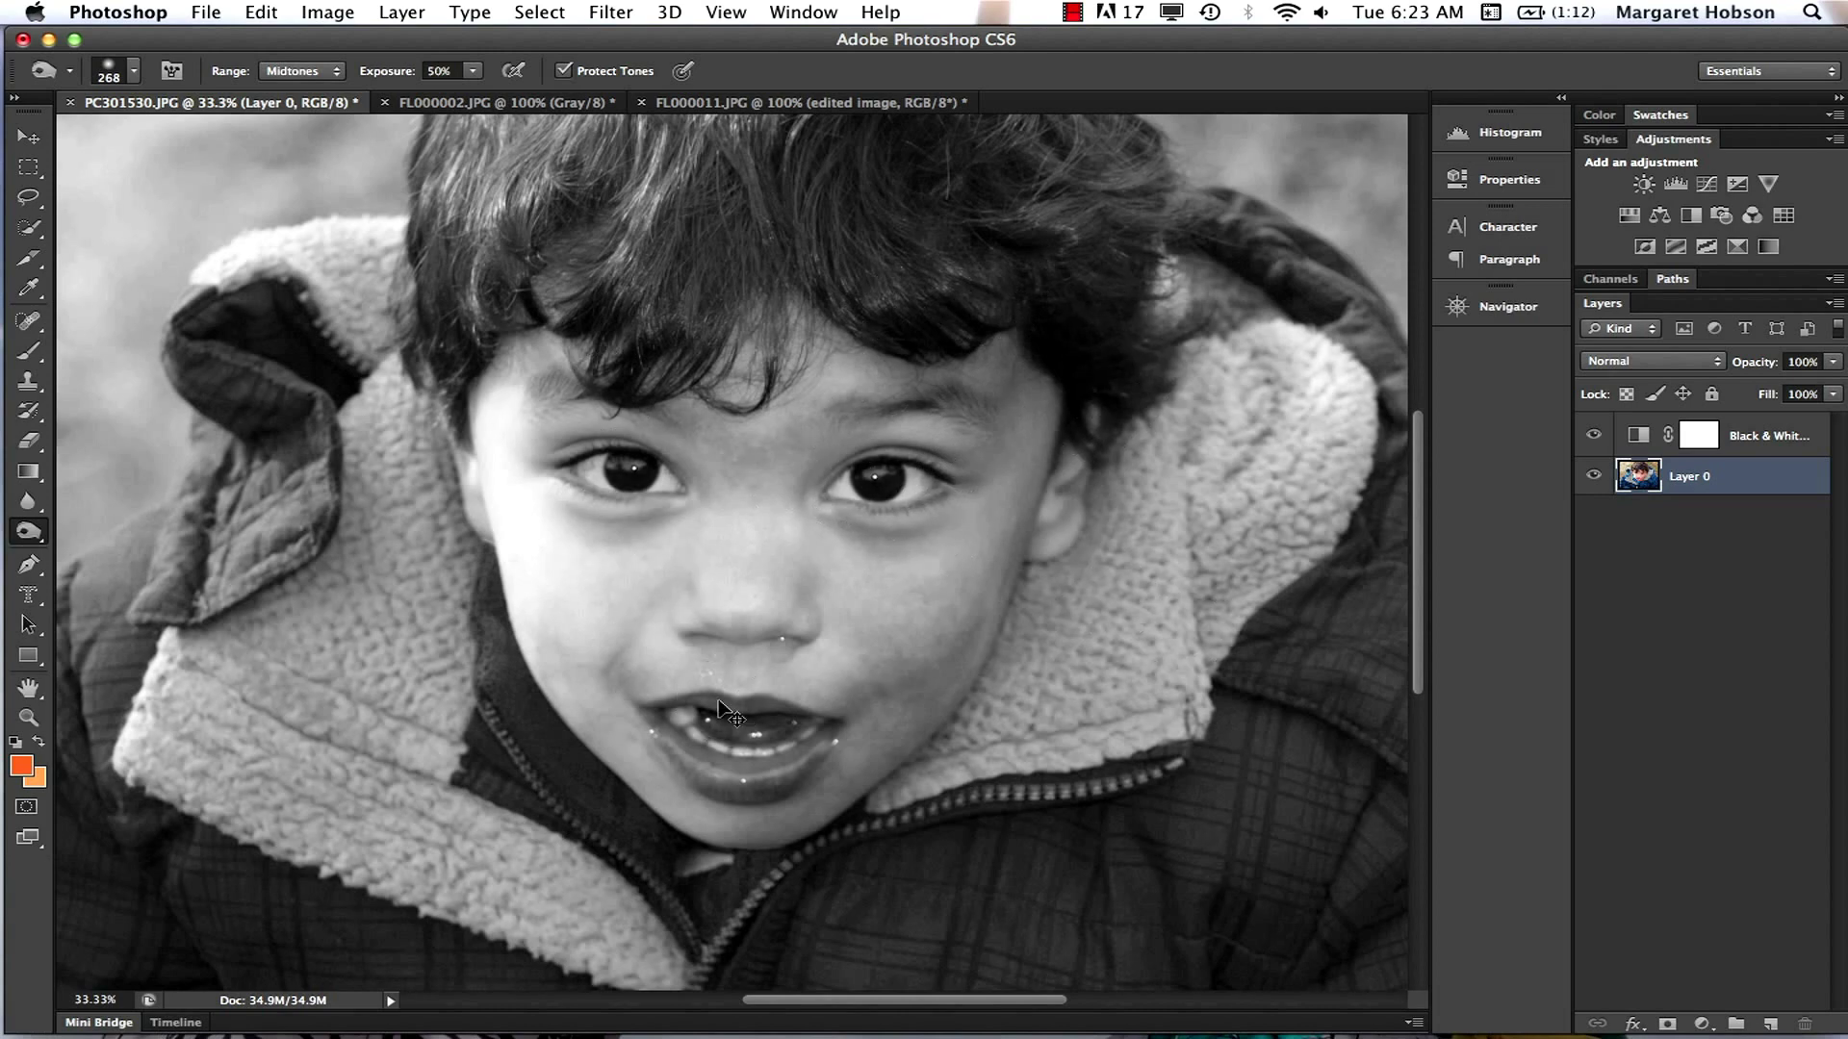
key("super+equal")
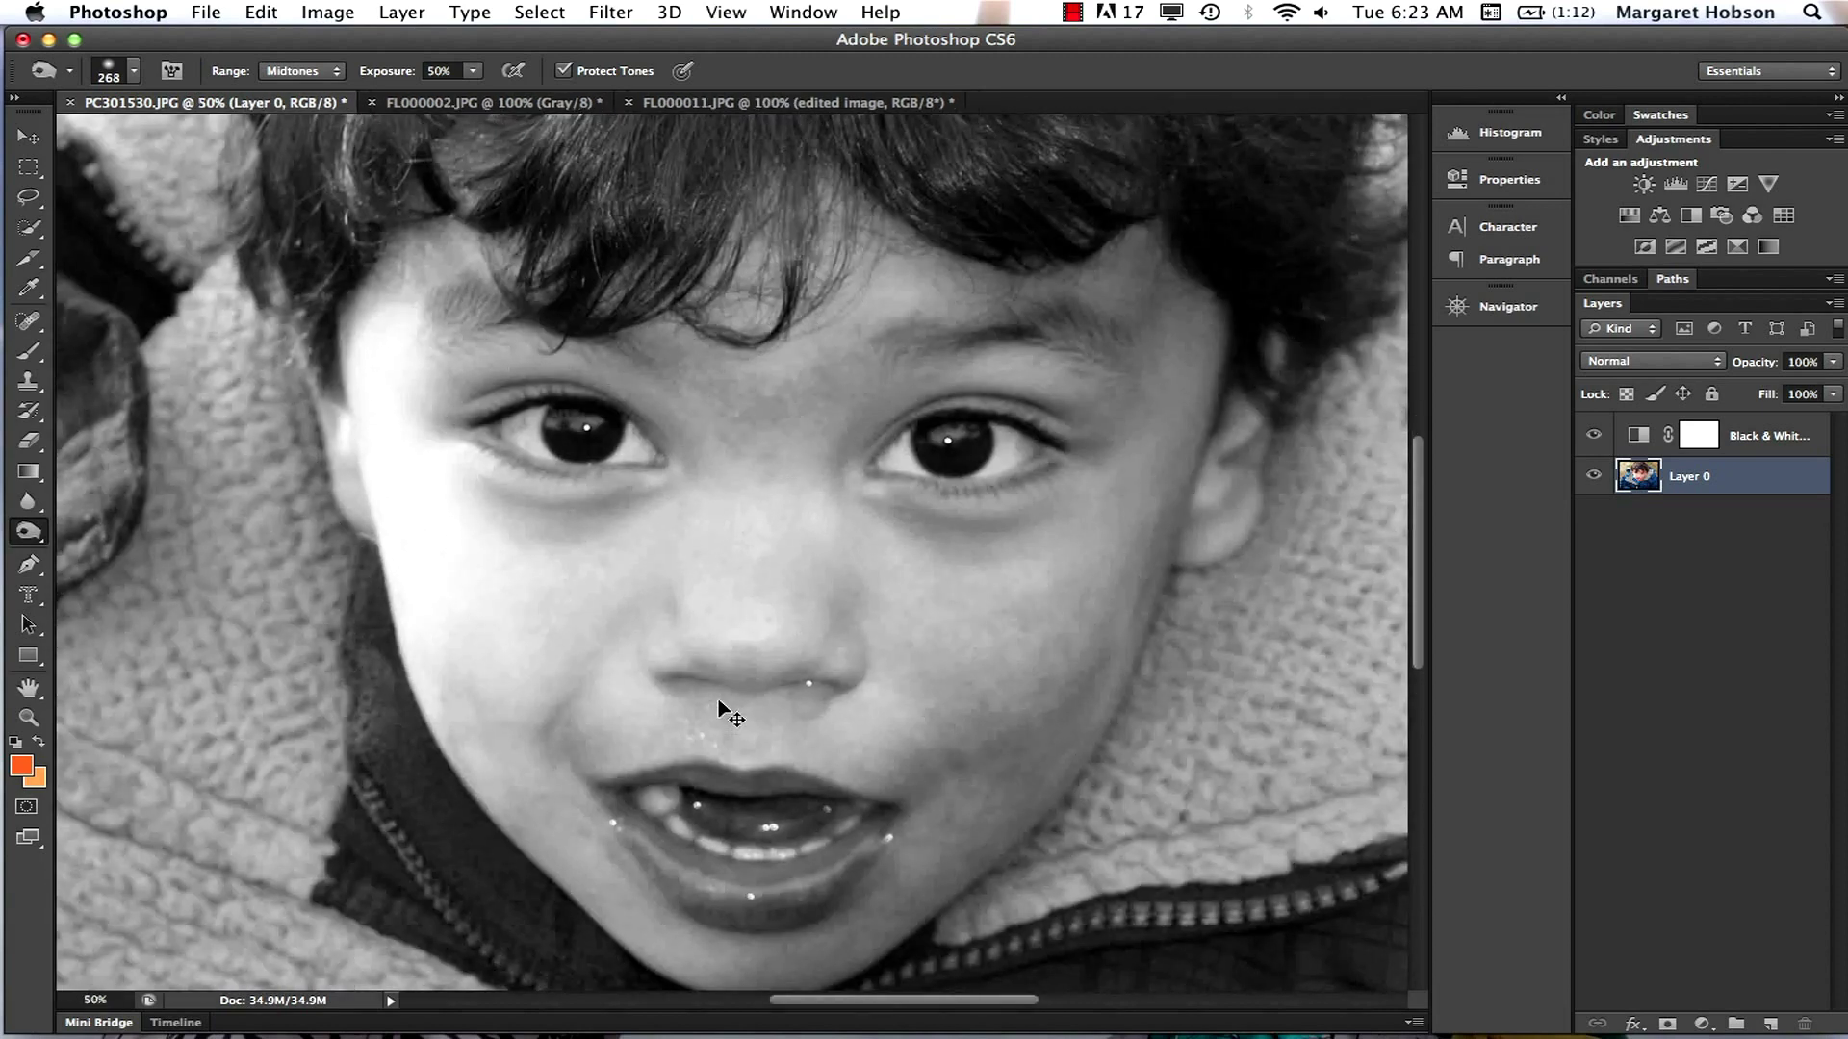
key("super+equal")
key("super+equal")
key("super+equal")
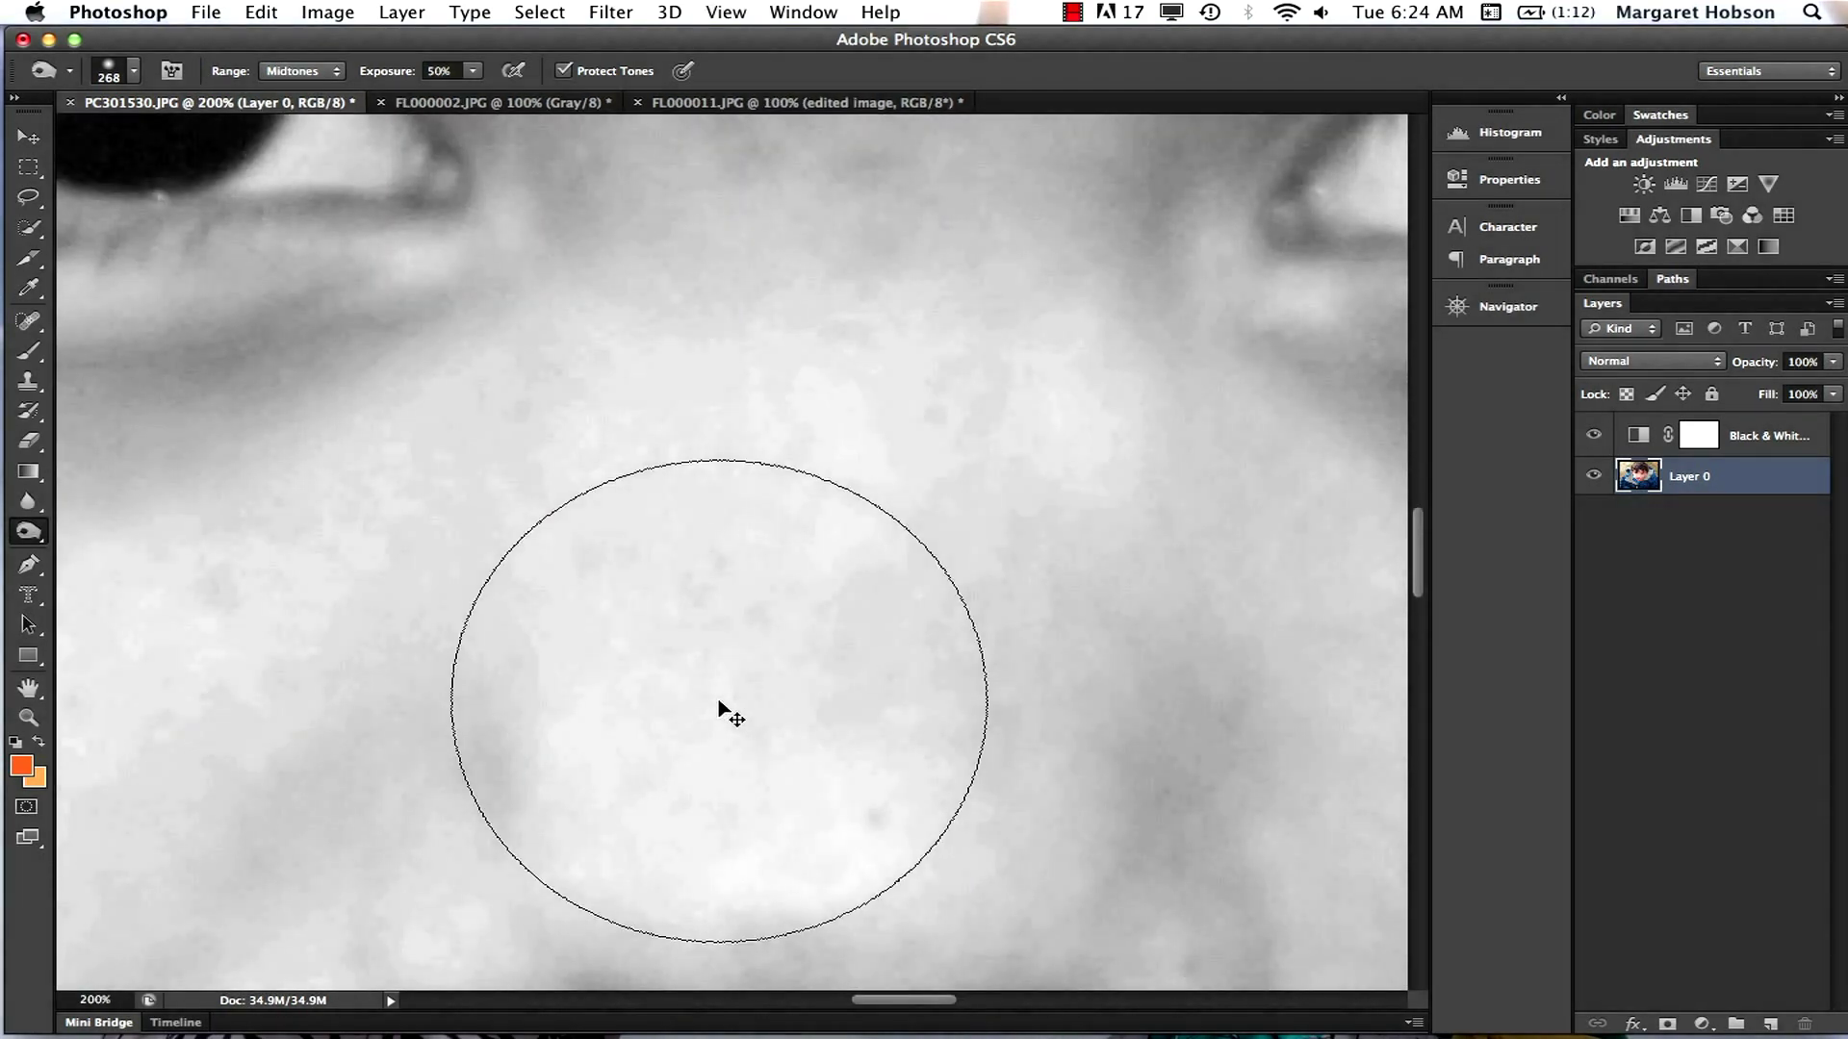
key("h")
left_click_drag(685, 596, 1113, 961)
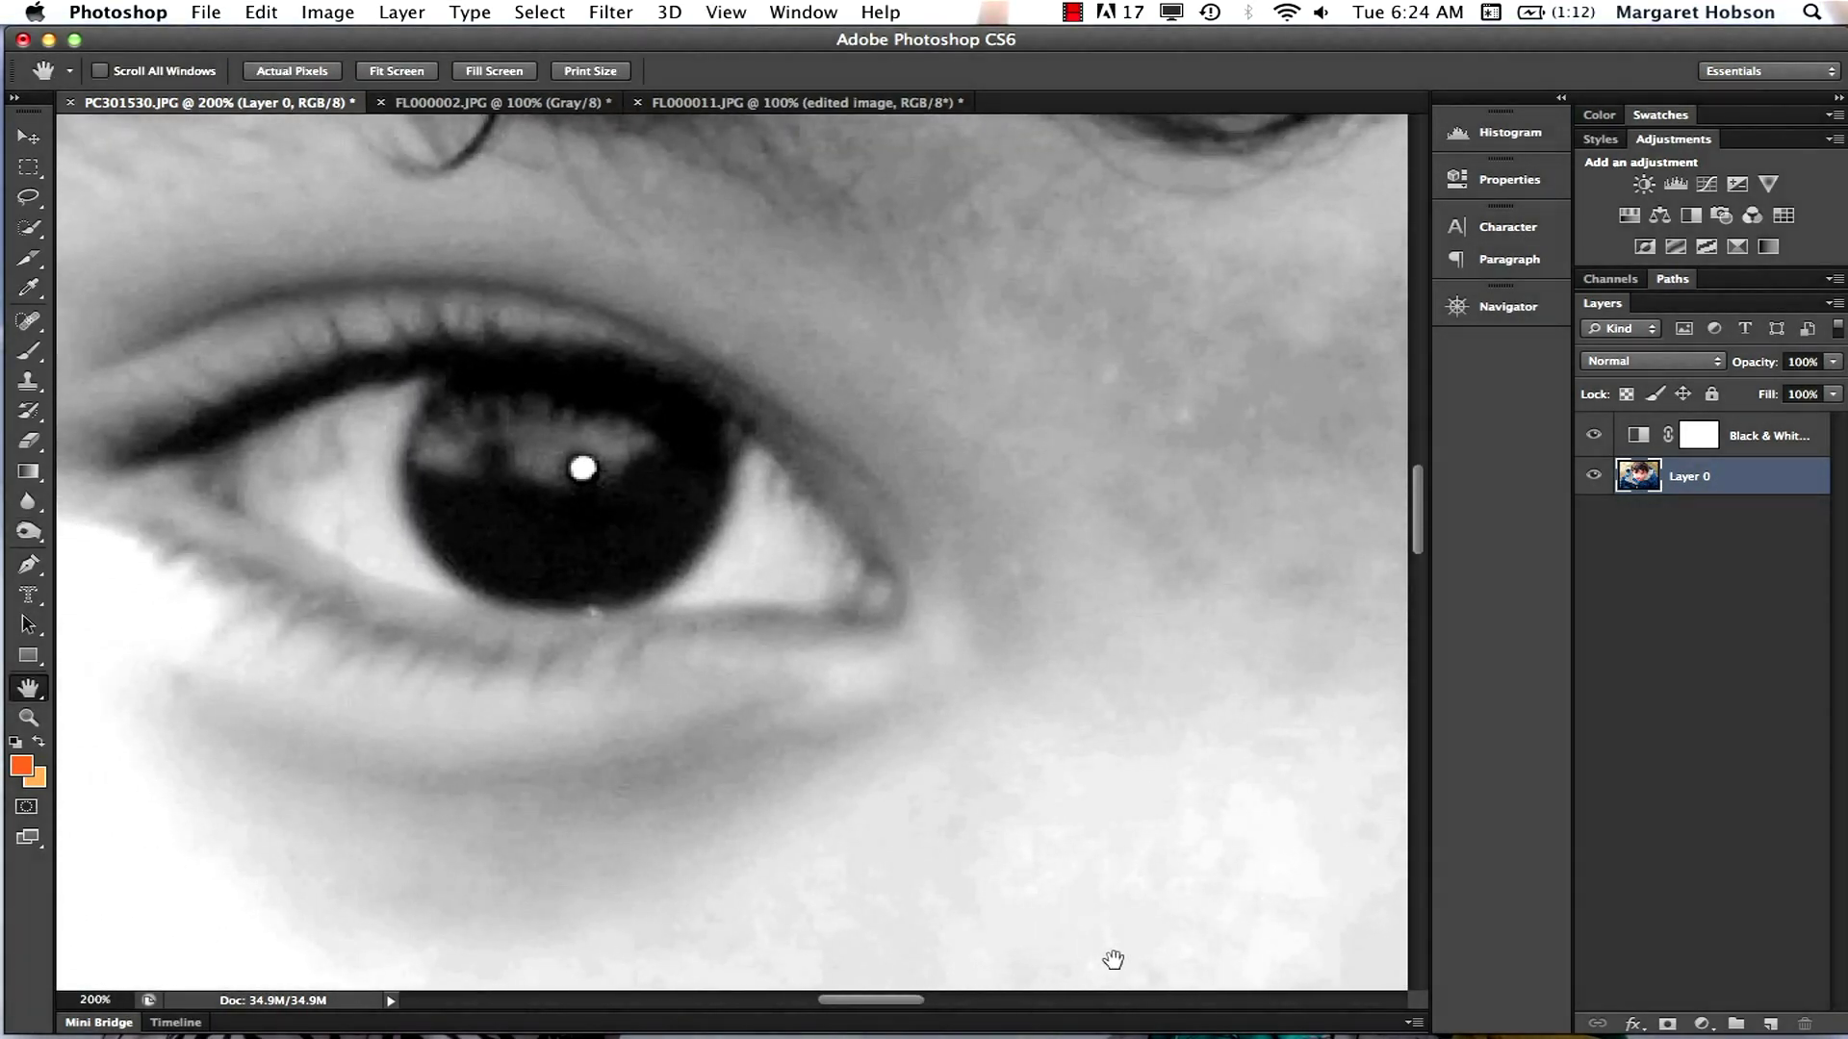
left_click_drag(657, 470, 815, 466)
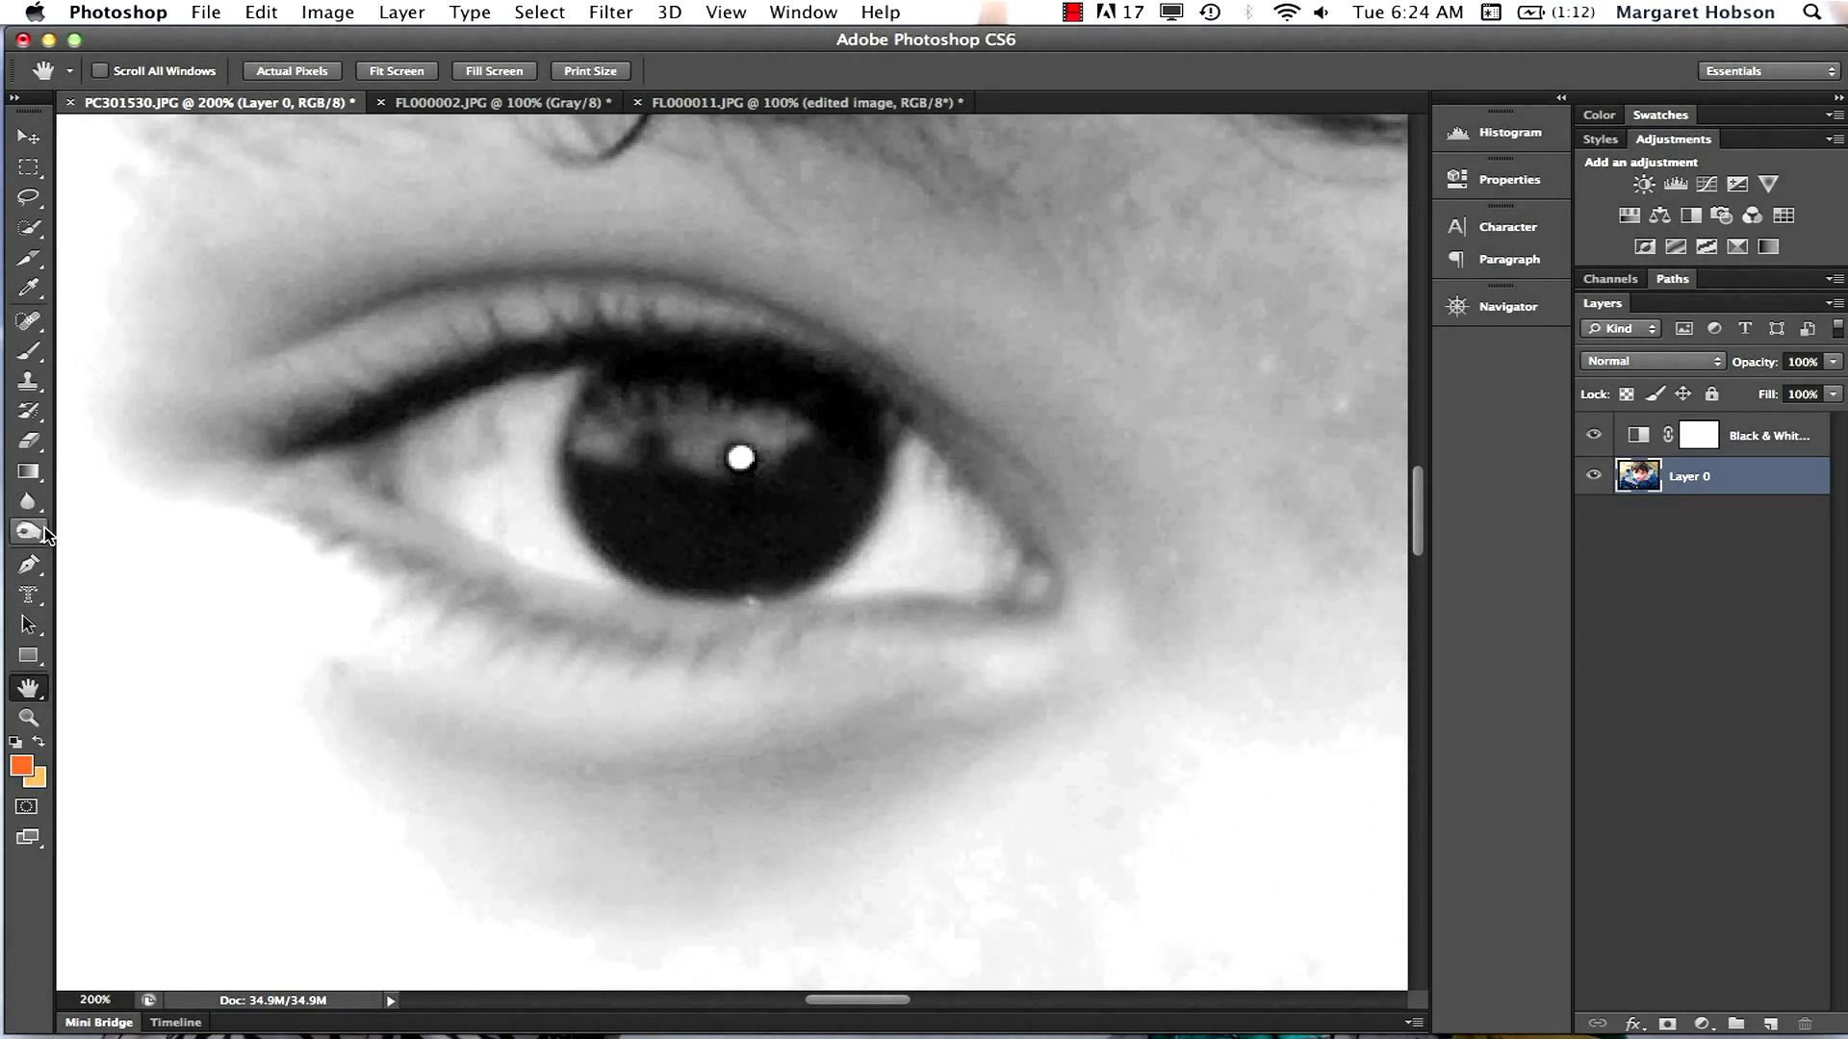
left_click_drag(33, 532, 123, 532)
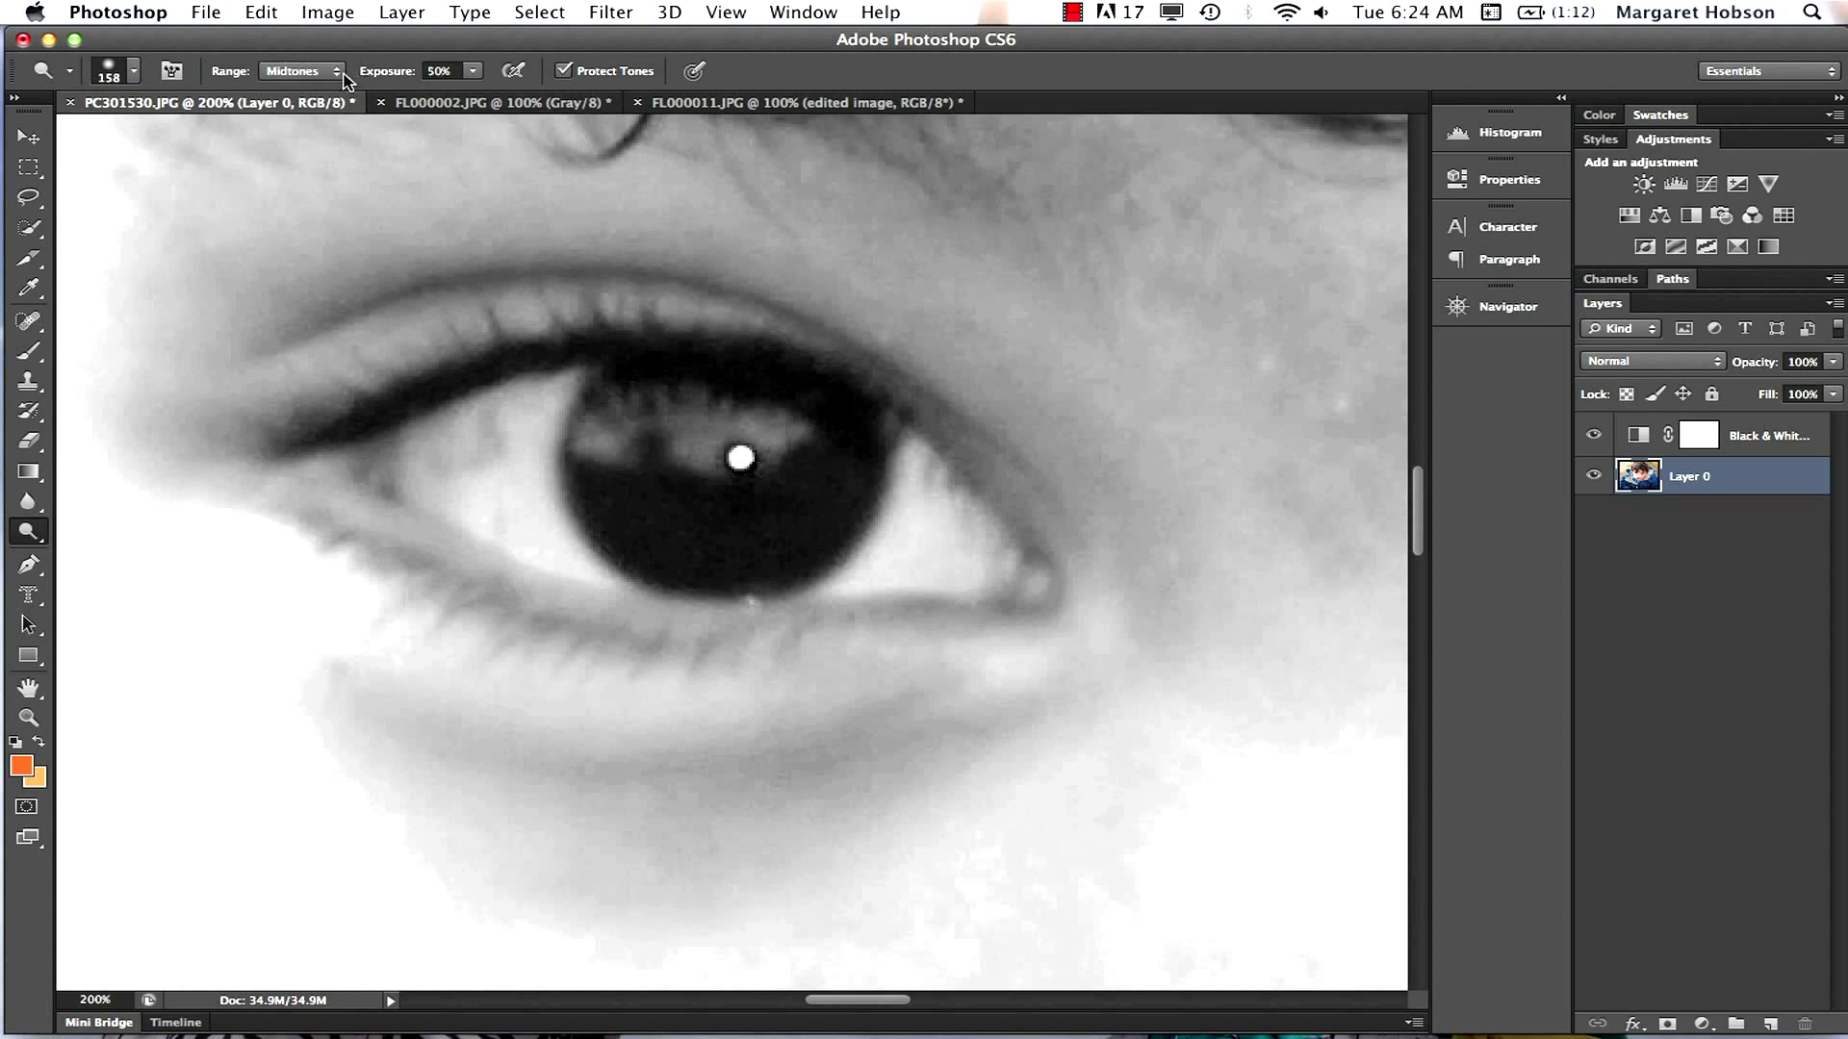
left_click(301, 72)
left_click(300, 85)
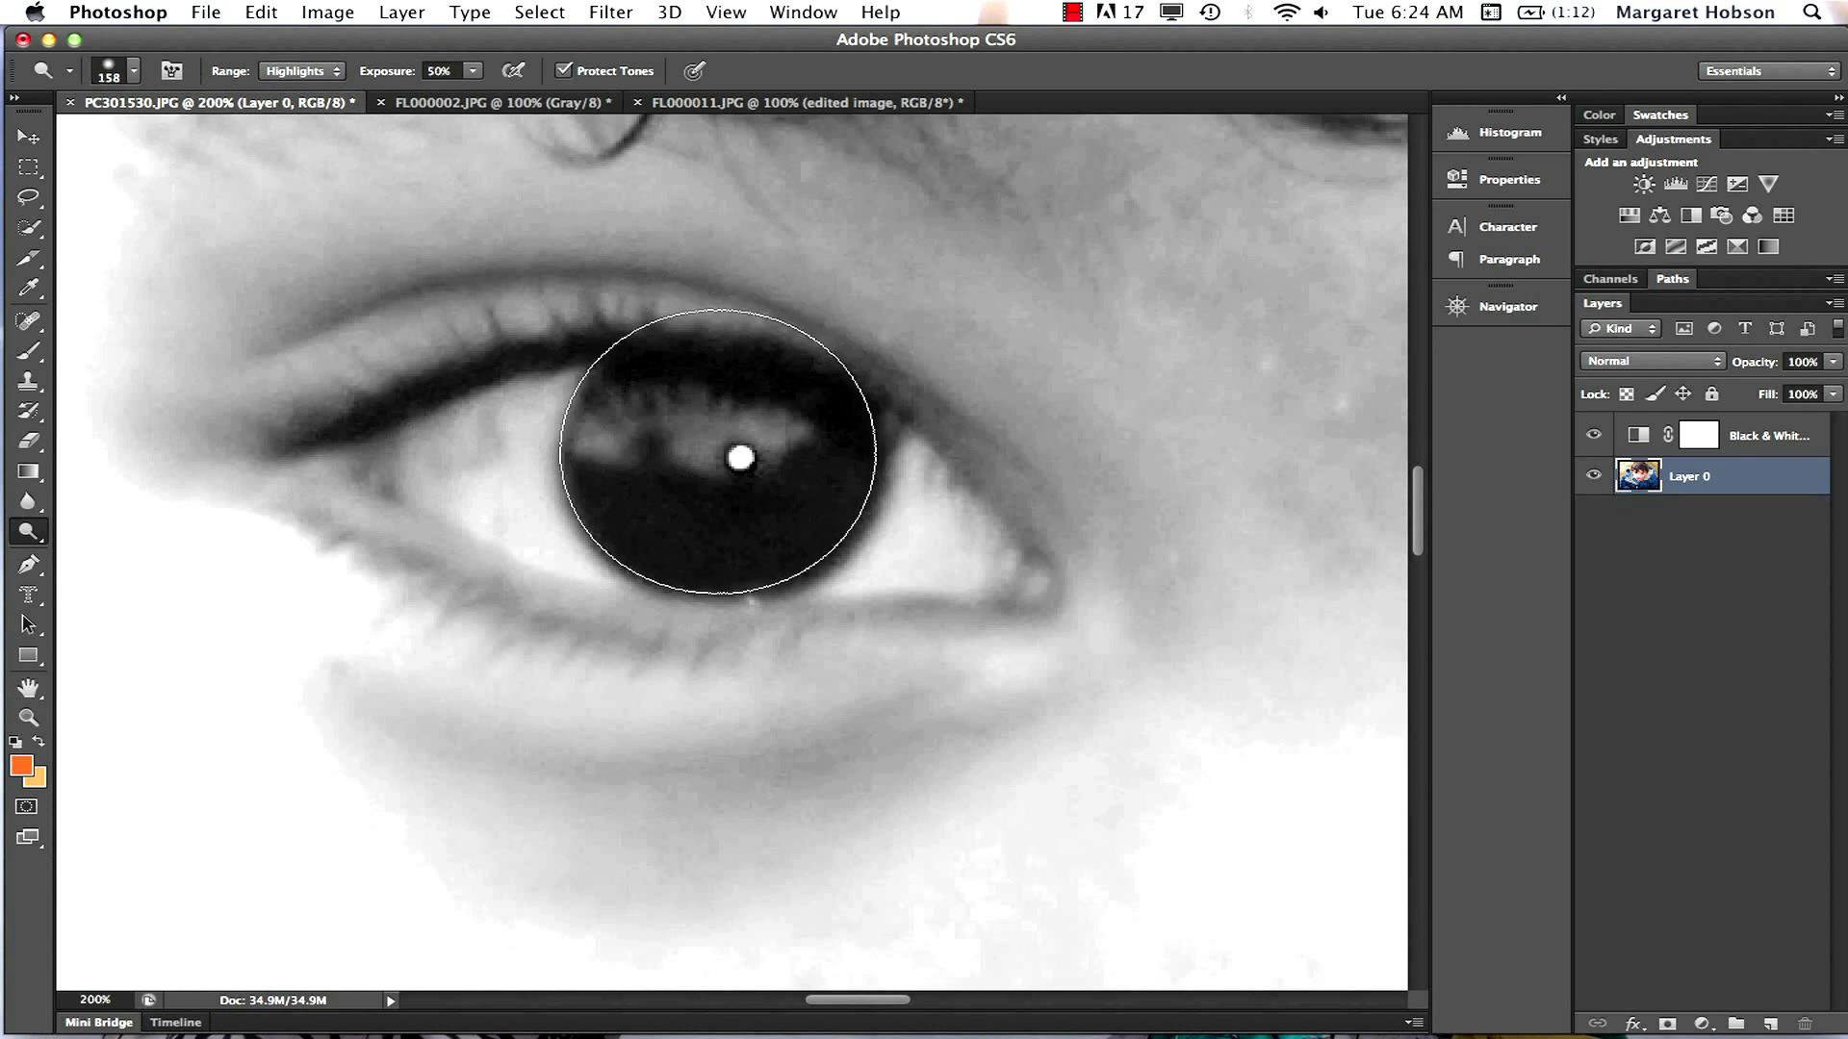
Reduce the Dodge brush to 58 px, brighten the reflection in the left-hand eye's iris, and review the whole portrait
left_click(134, 71)
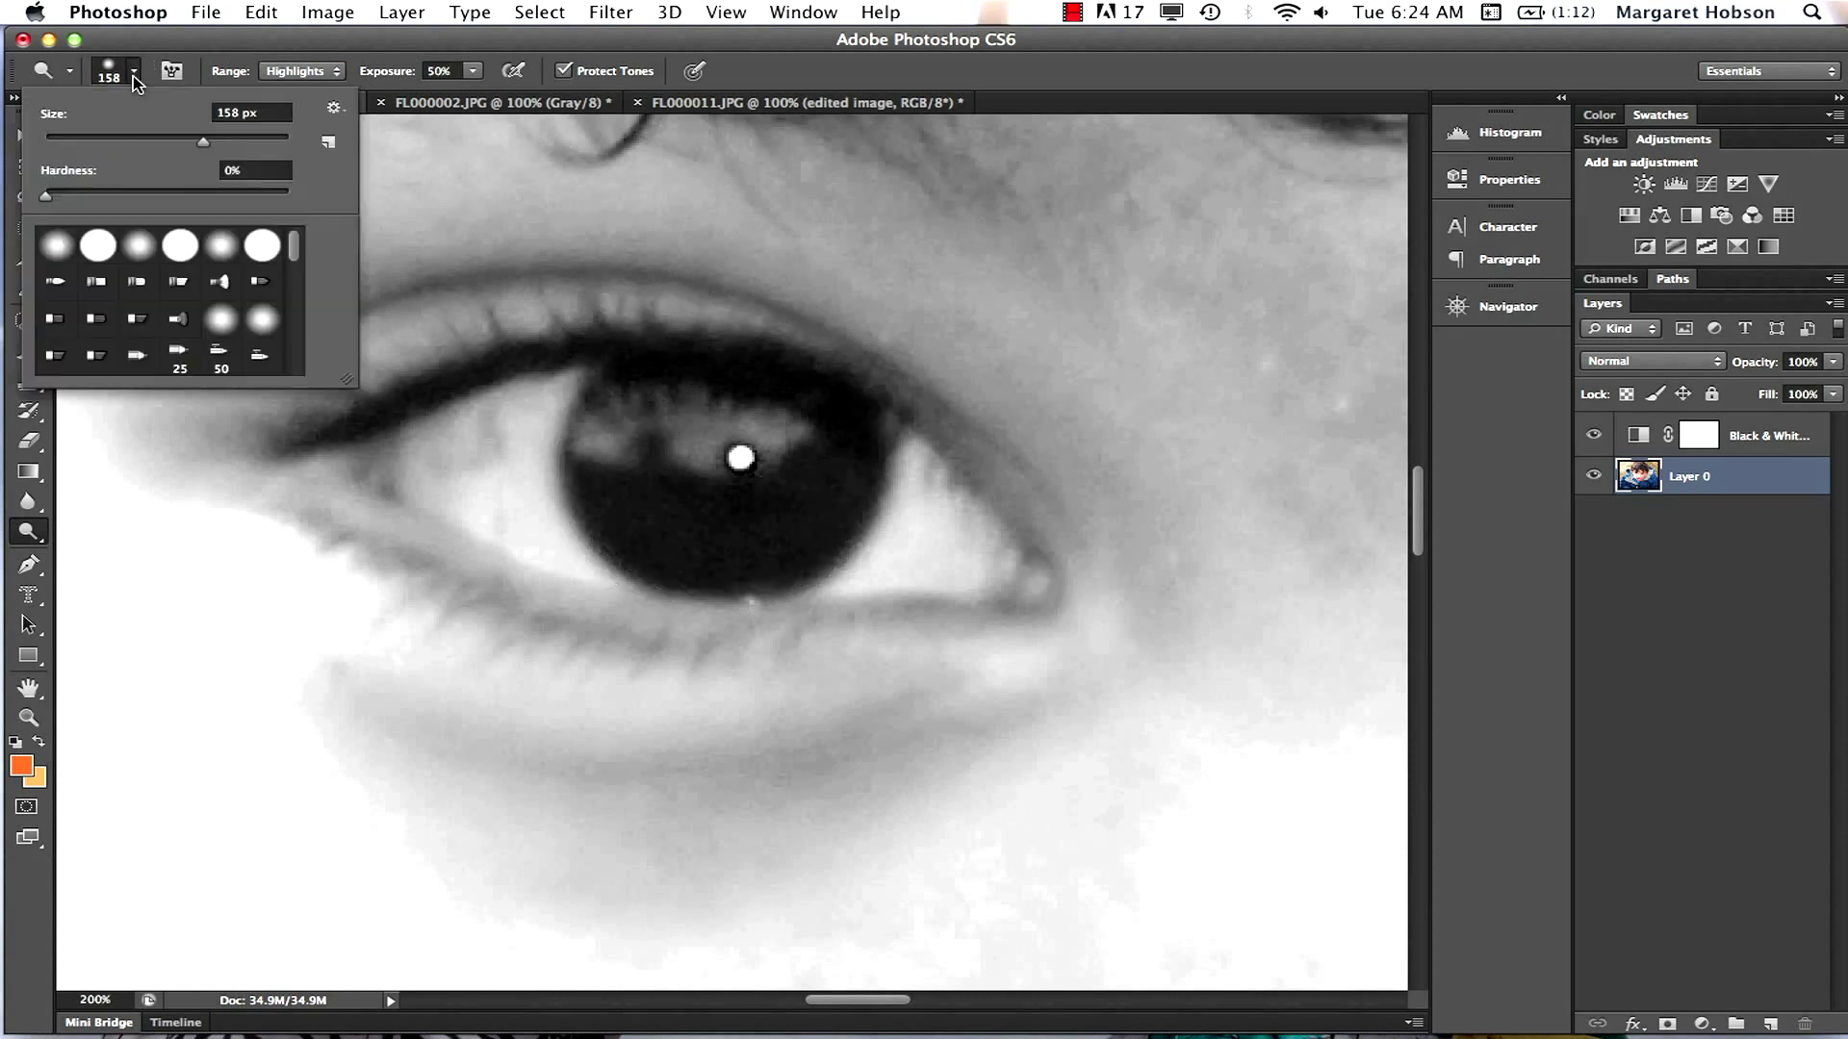
left_click(224, 112)
key("BackSpace")
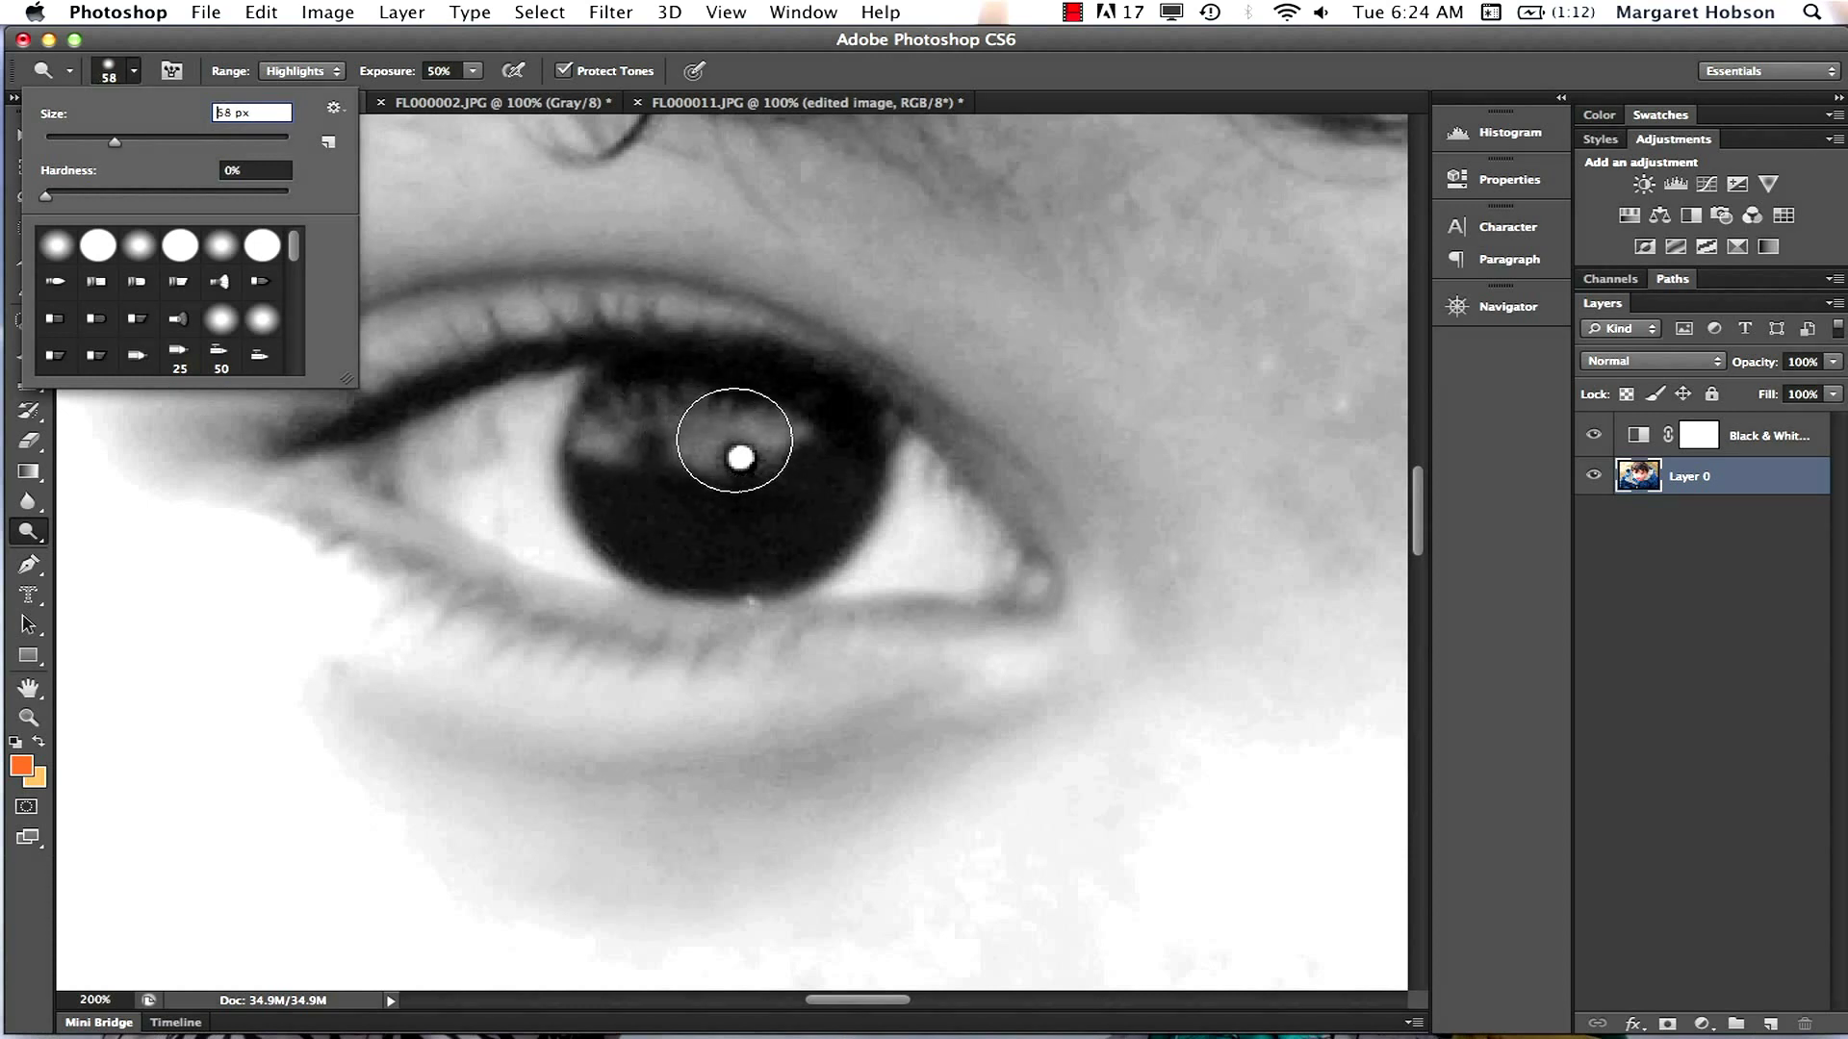
left_click(735, 441)
left_click(727, 444)
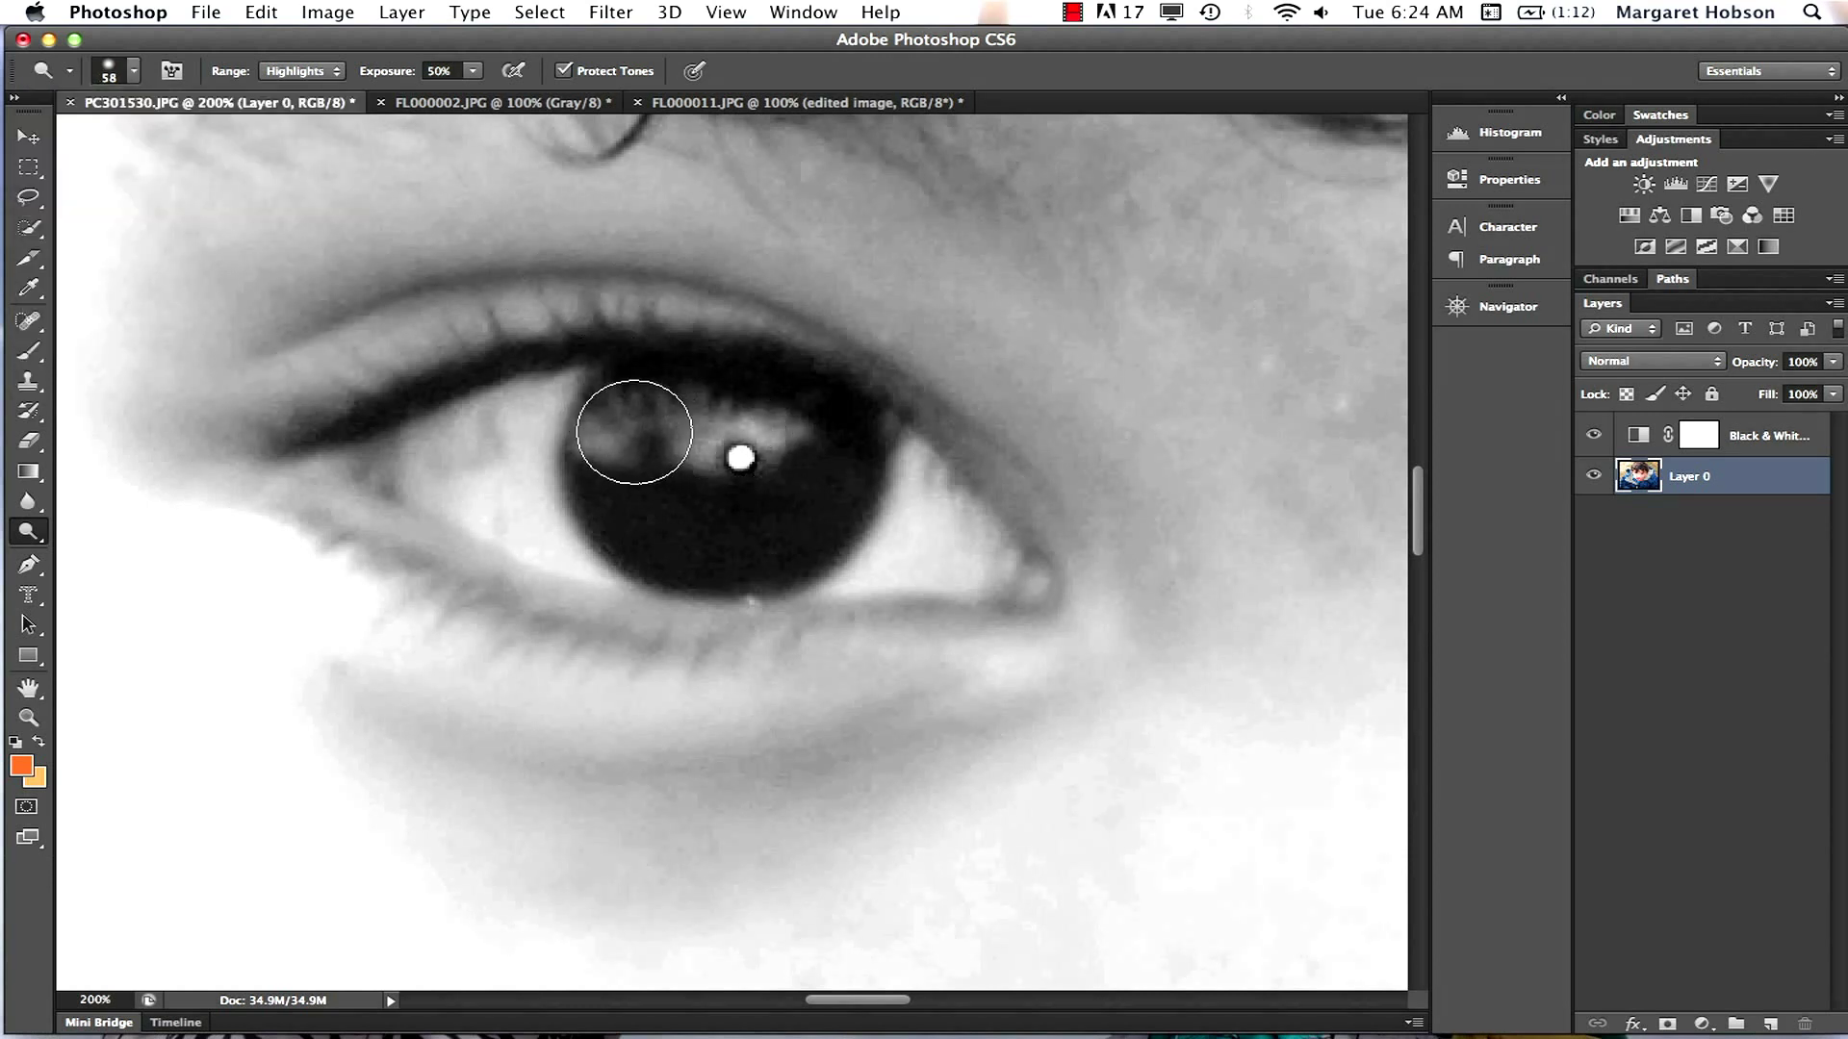
left_click(747, 423)
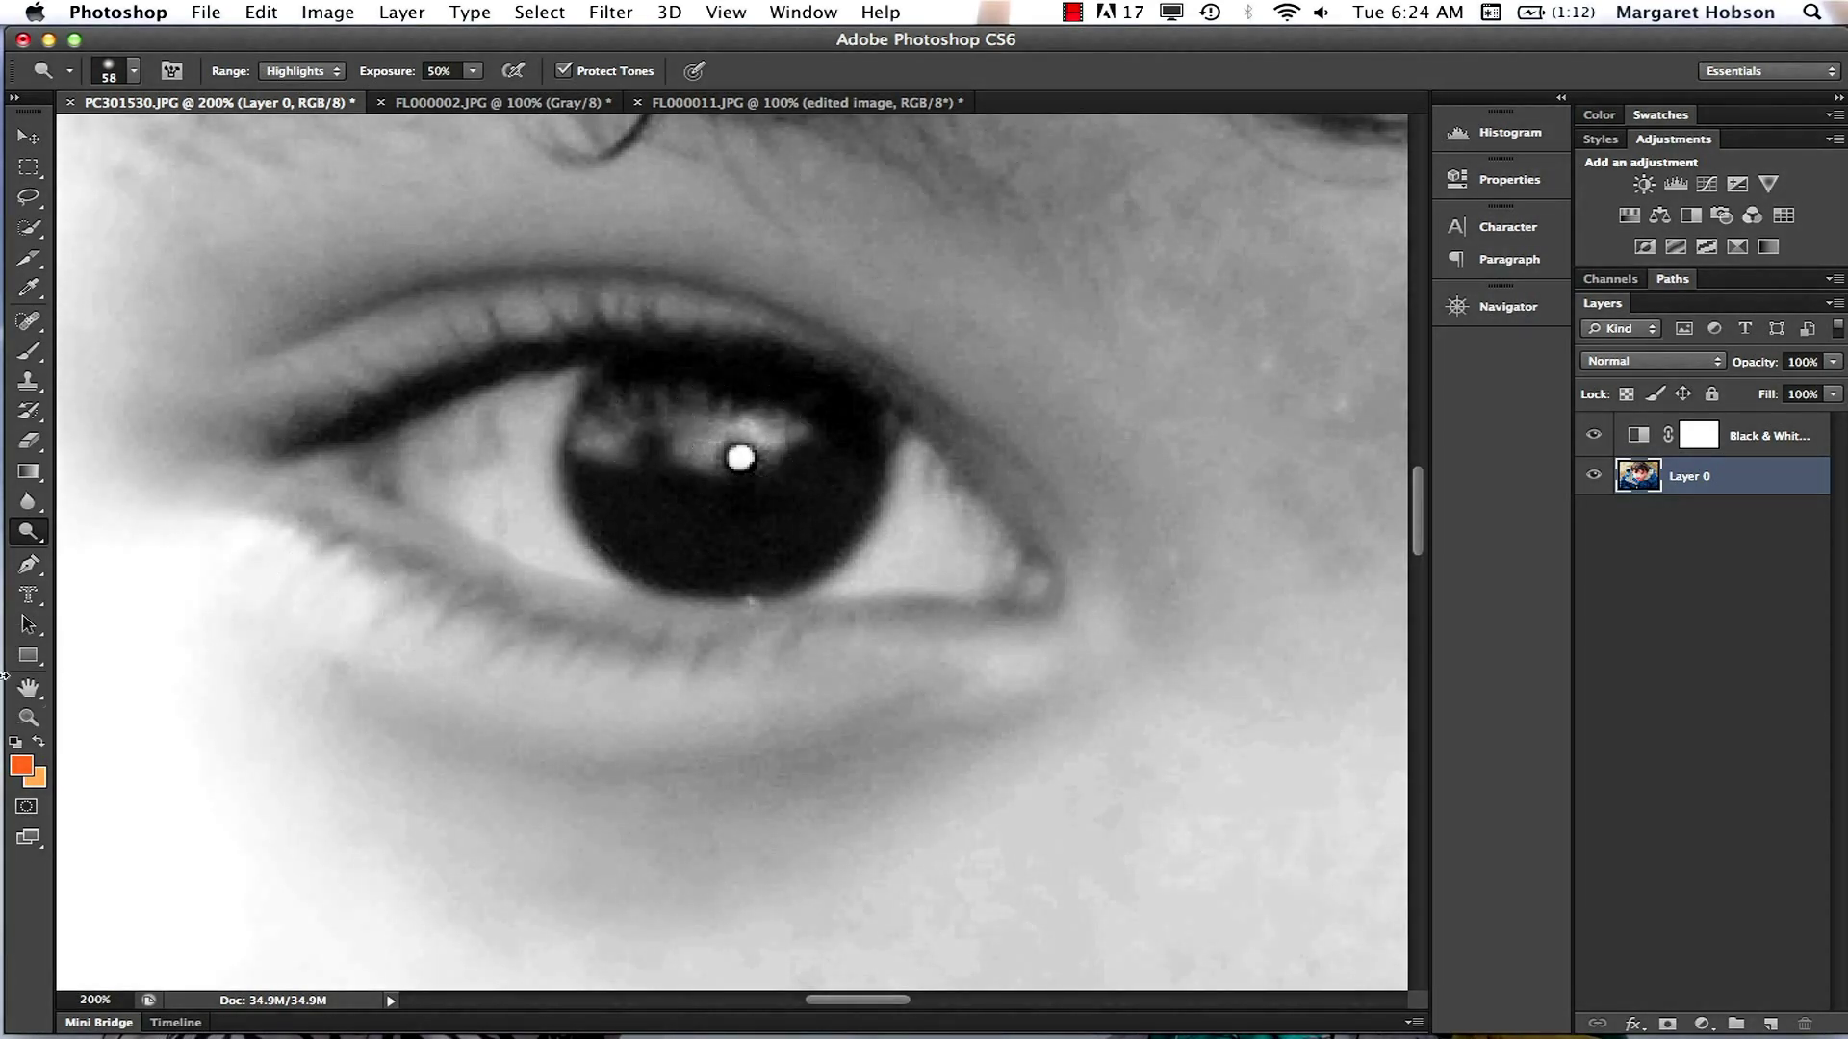
key("super+minus")
key("super+minus")
key("super+minus")
key("super+minus")
key("super+minus")
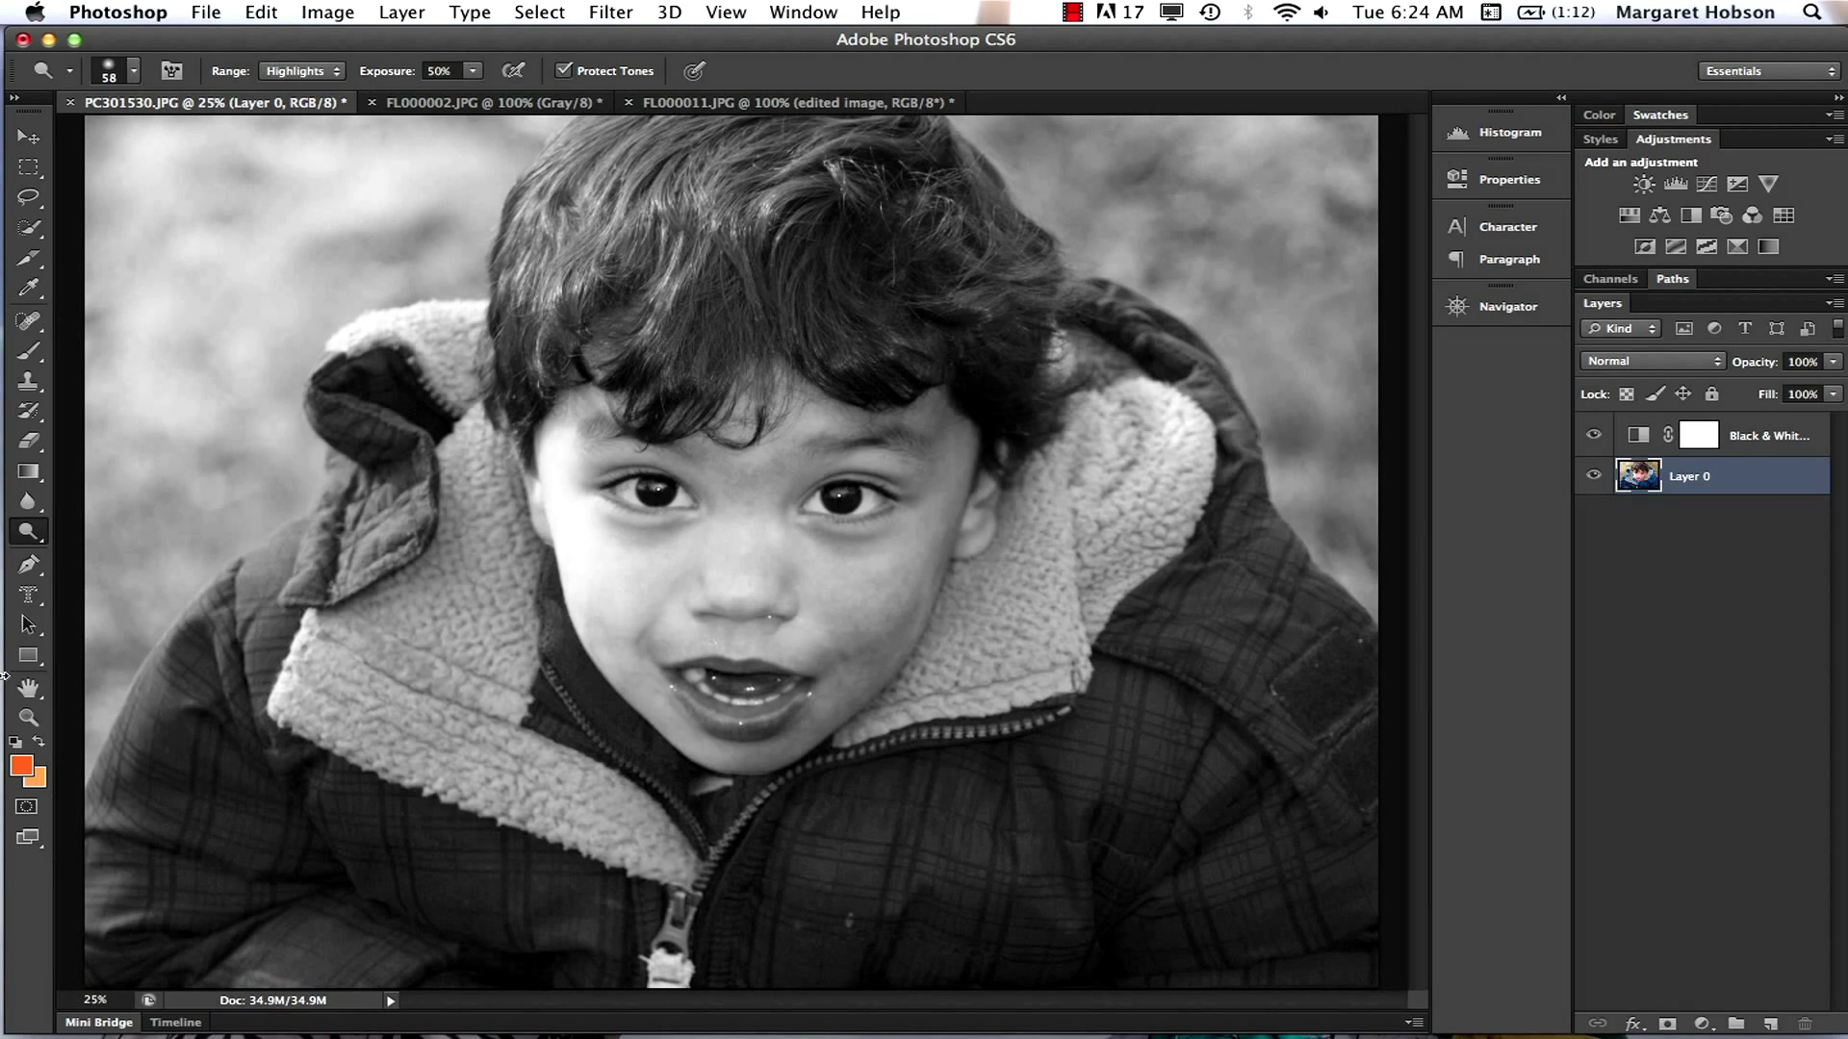
Dodge the reflection in the right-hand eye's iris with the 58 px Highlights brush and review the whole portrait
key("super+plus")
key("super+plus")
key("super+plus")
key("super+plus")
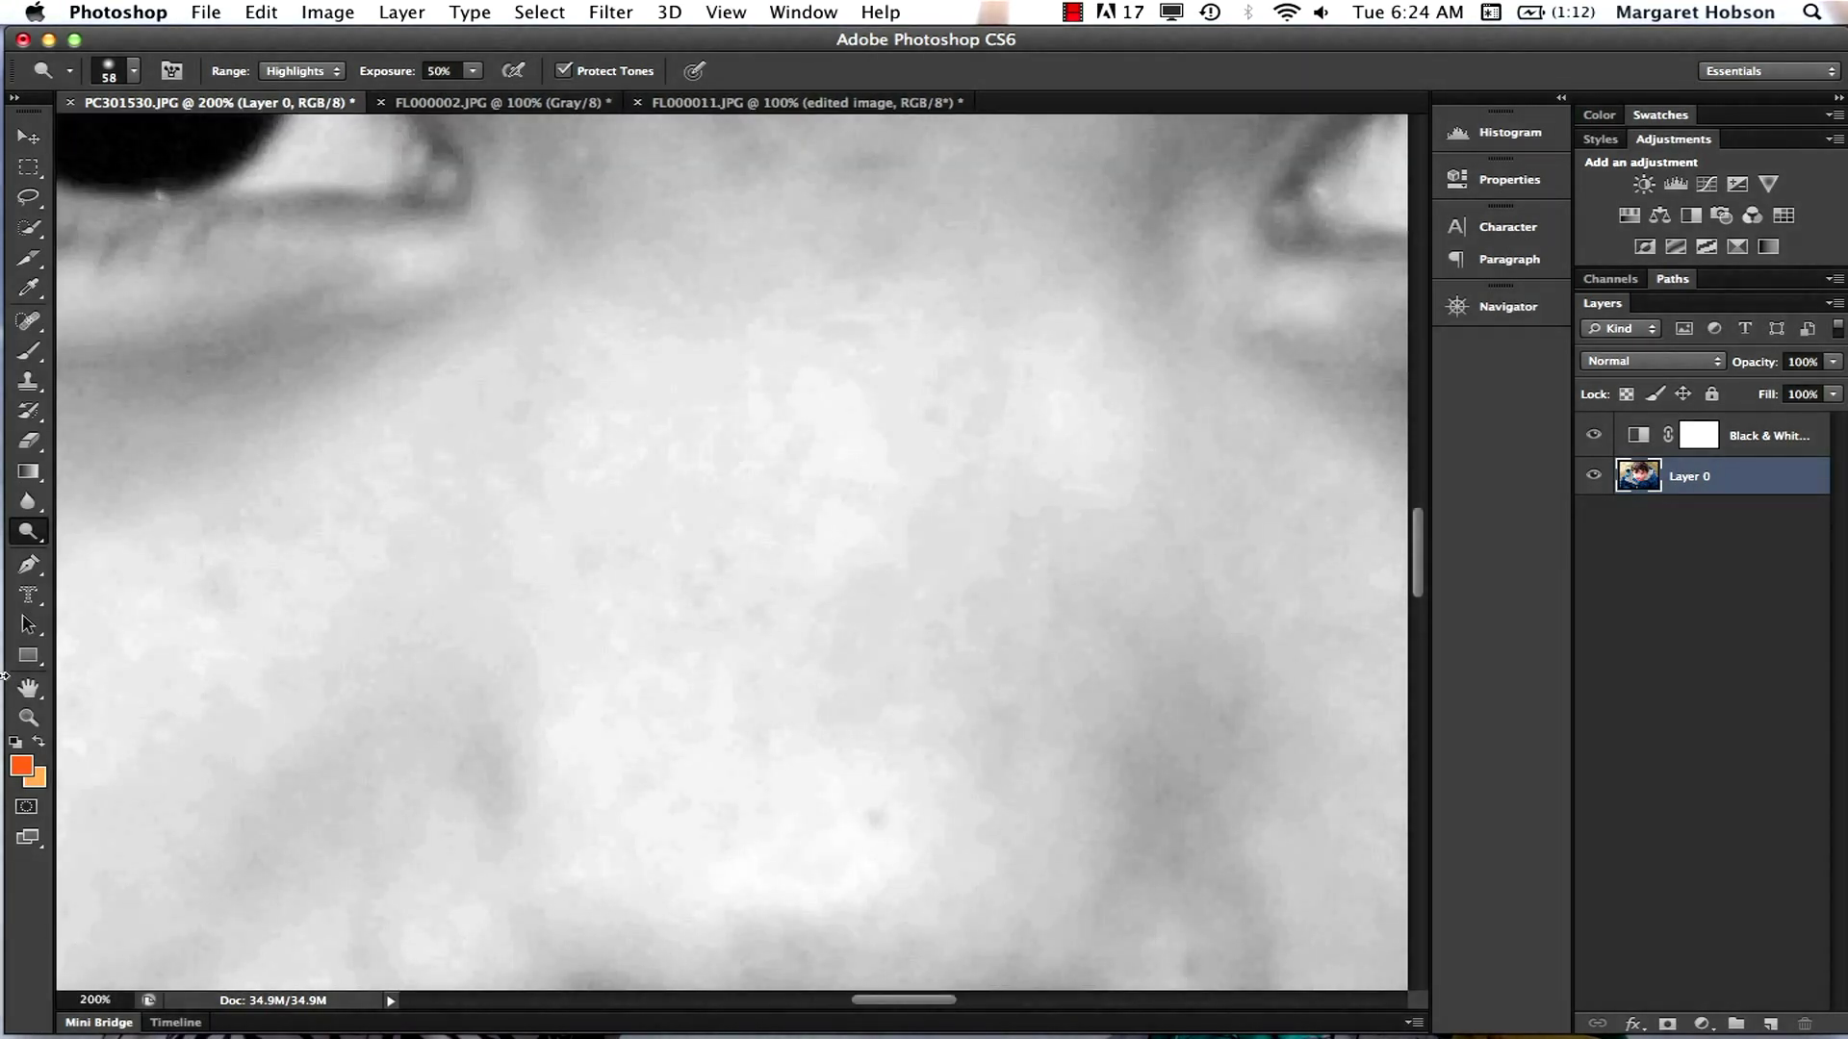
key("h")
key("super+plus")
mouse_move(951, 677)
left_mouse_down()
mouse_move(355, 813)
mouse_move(179, 999)
left_mouse_up()
key("o")
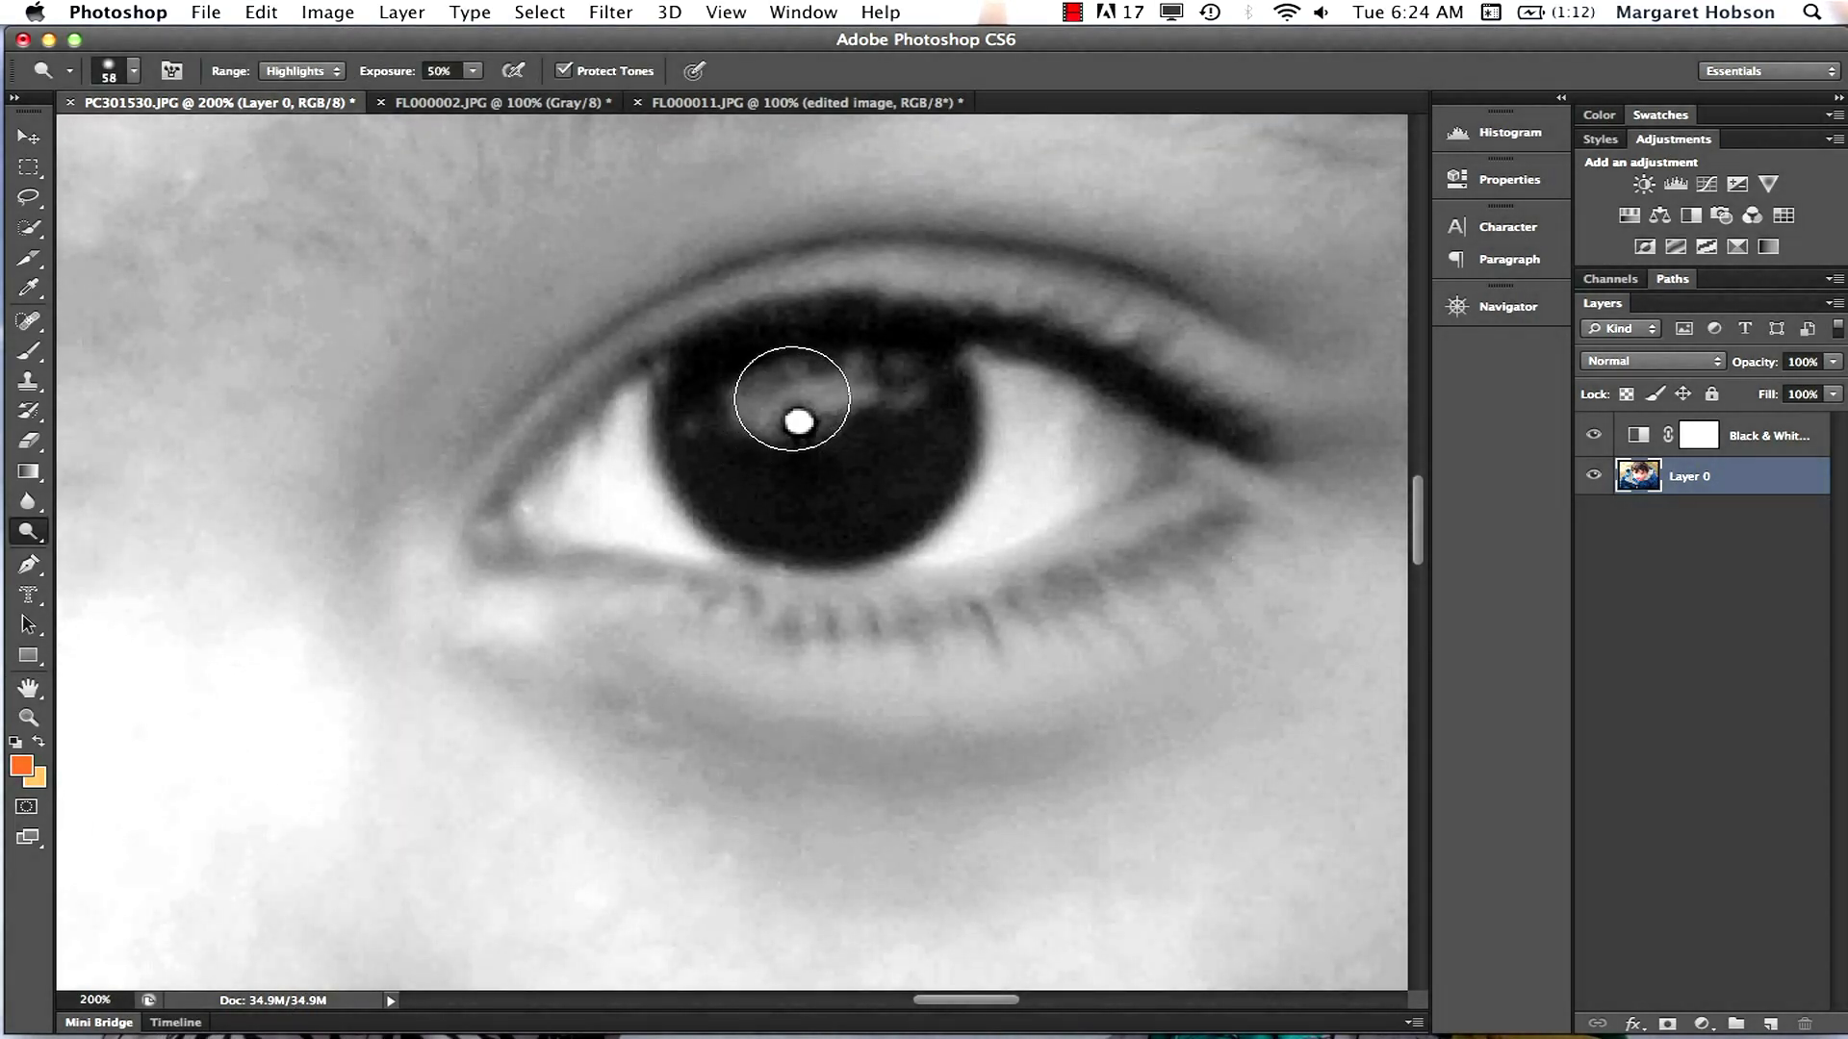
mouse_move(791, 398)
left_mouse_down()
mouse_move(822, 371)
mouse_move(858, 387)
mouse_move(754, 402)
mouse_move(867, 389)
left_mouse_up()
key("super+minus")
key("super+minus")
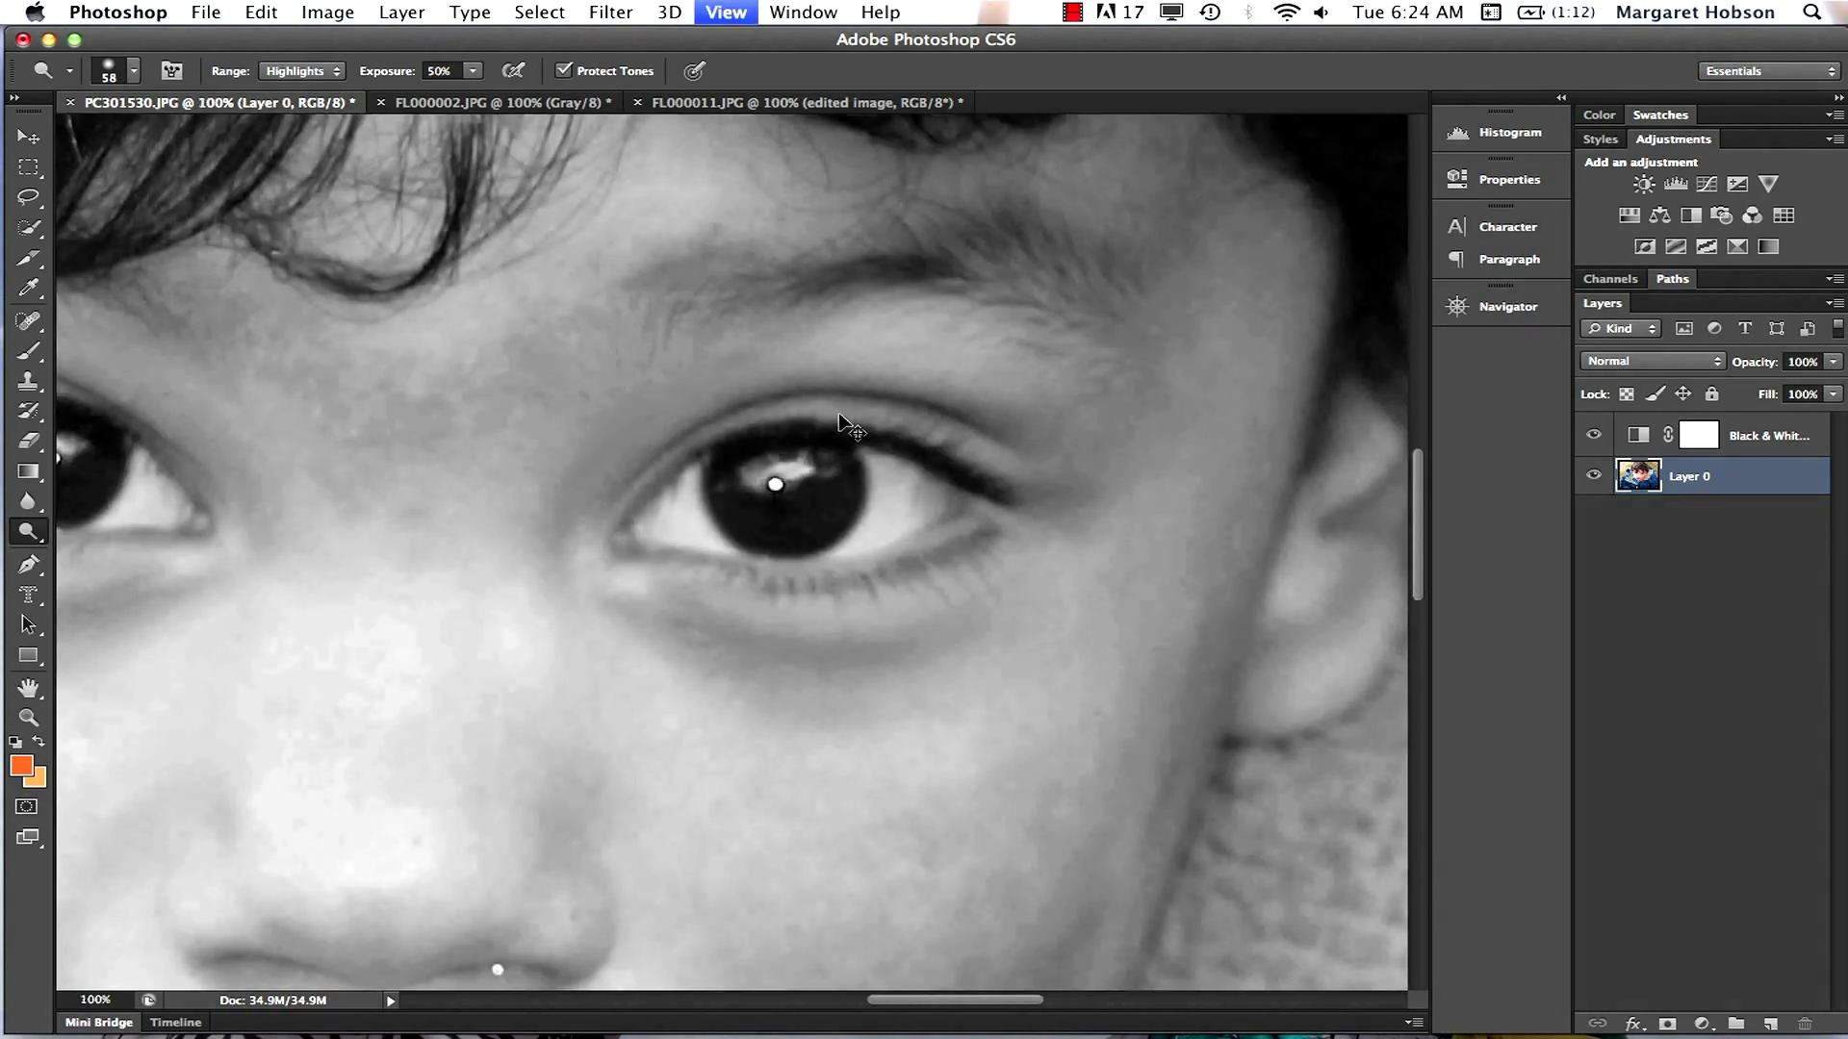
key("super+minus")
key("super+minus")
key("super+minus")
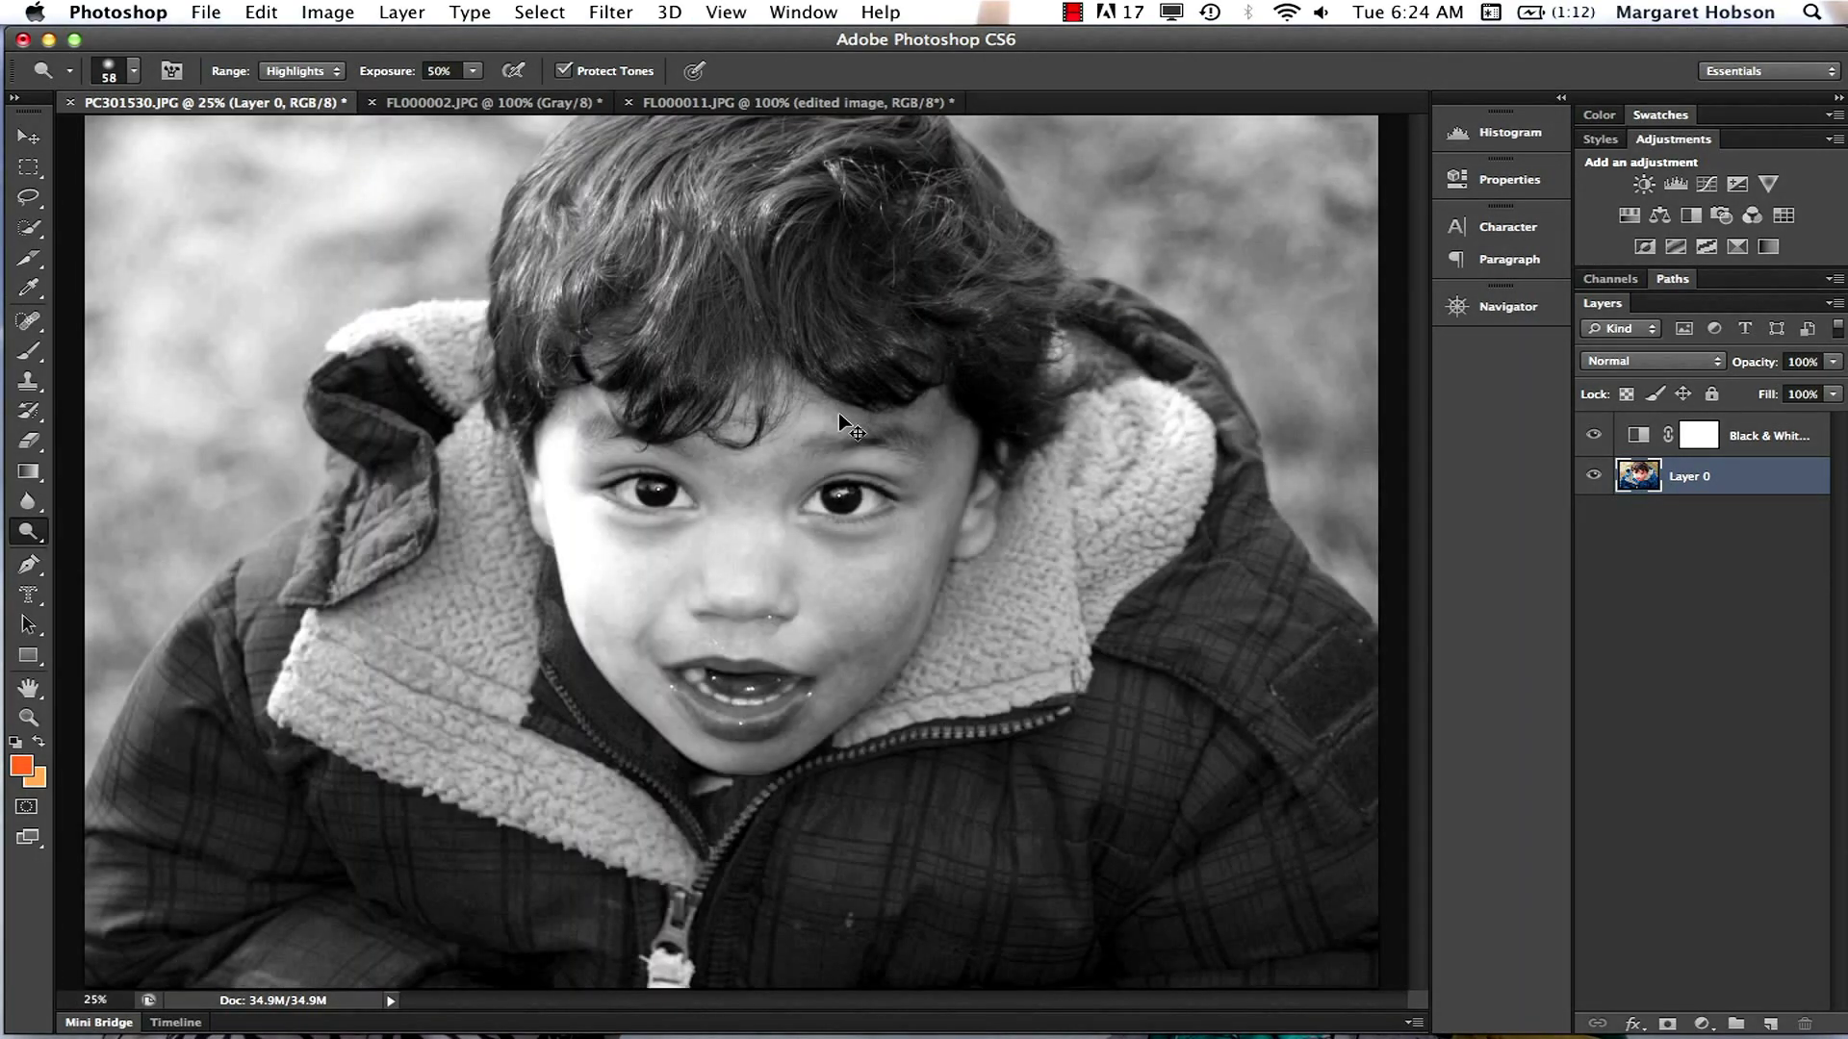
key("super+minus")
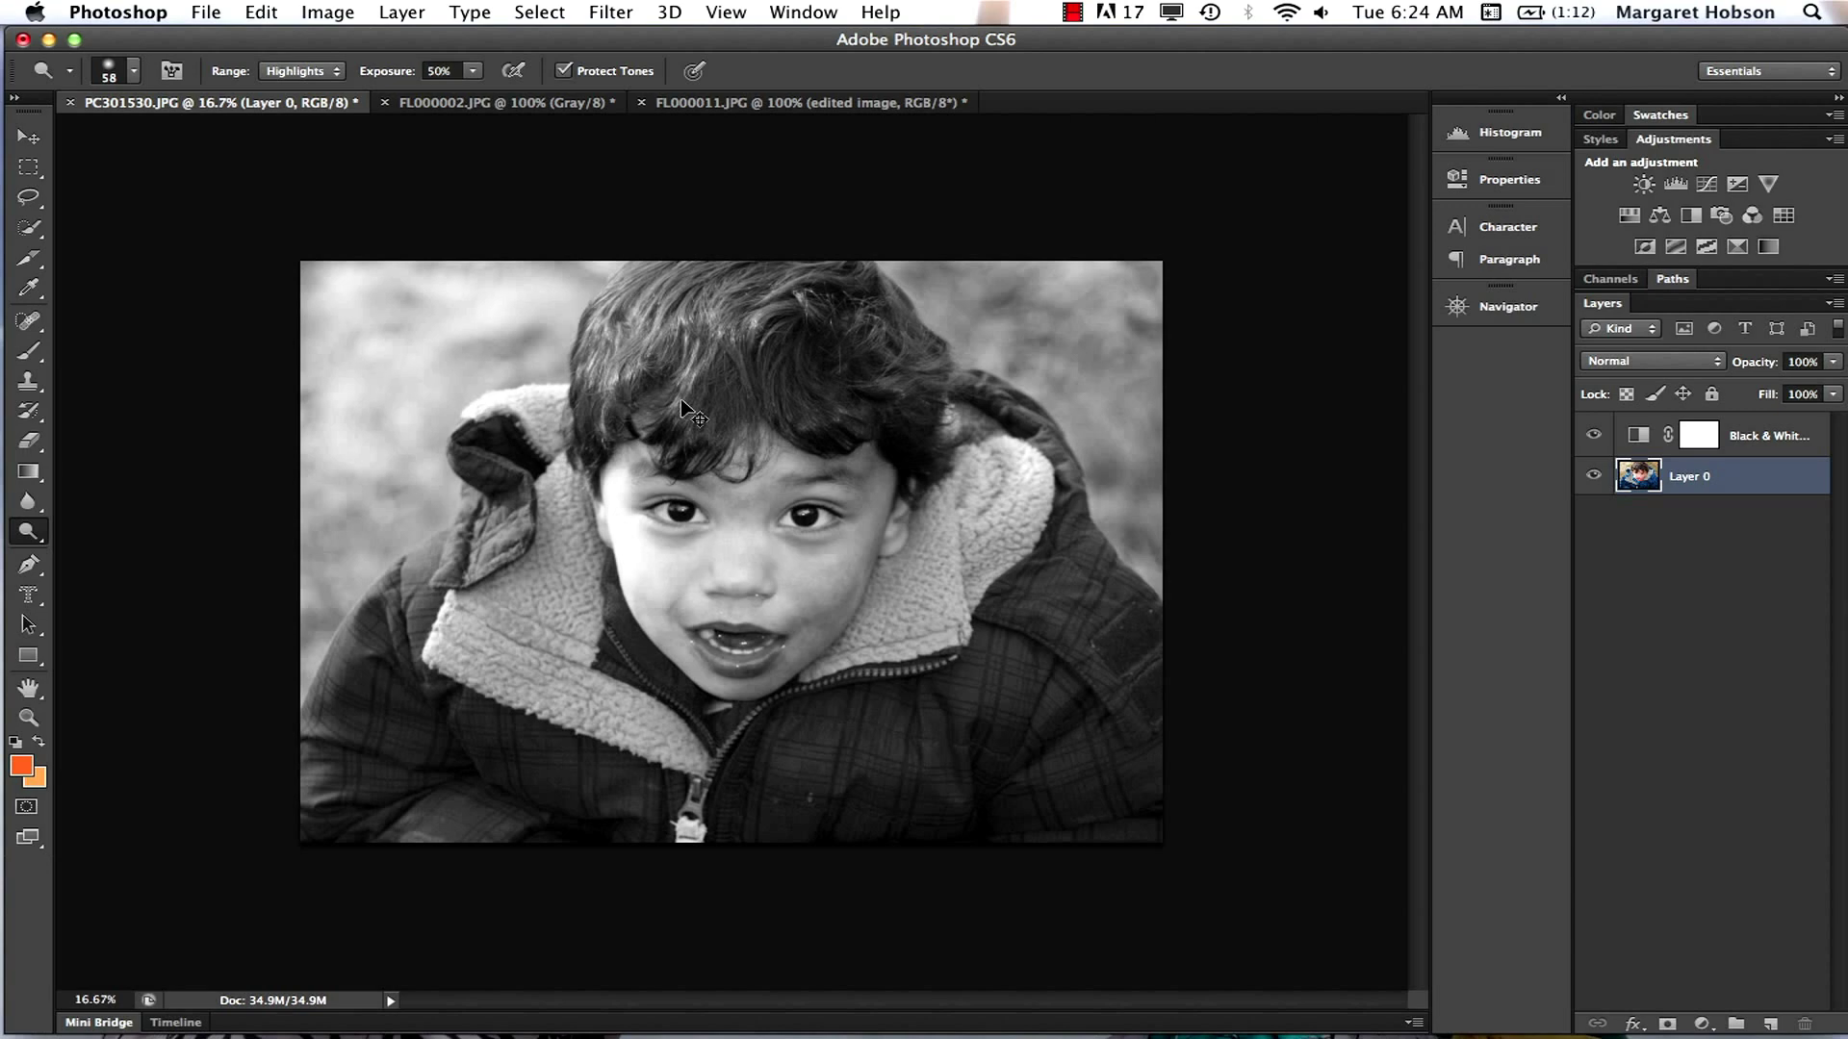
Try to brighten the tip of the boy's nose with the 58 px Dodge brush set to Highlights at 50% exposure
key("super+plus")
key("super+plus")
key("super+plus")
key("super+plus")
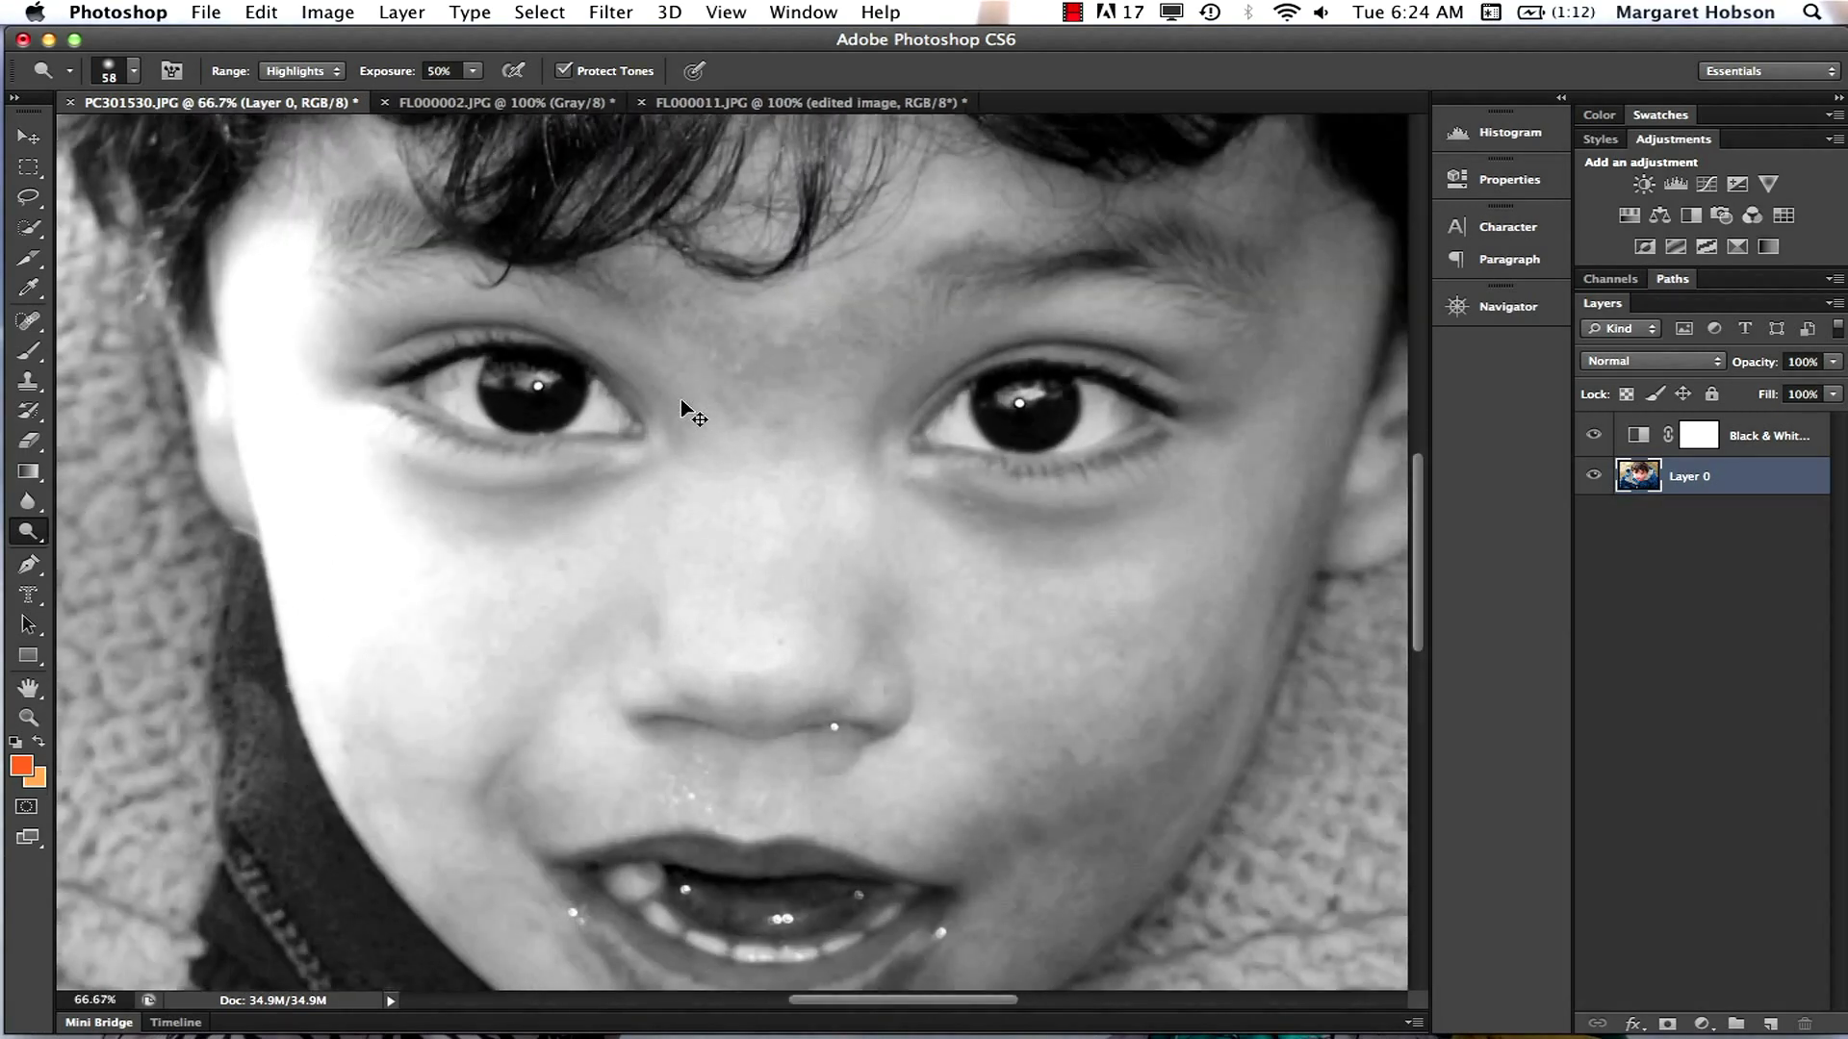
key("super+plus")
key("h")
scroll(804, 671, "down", 3)
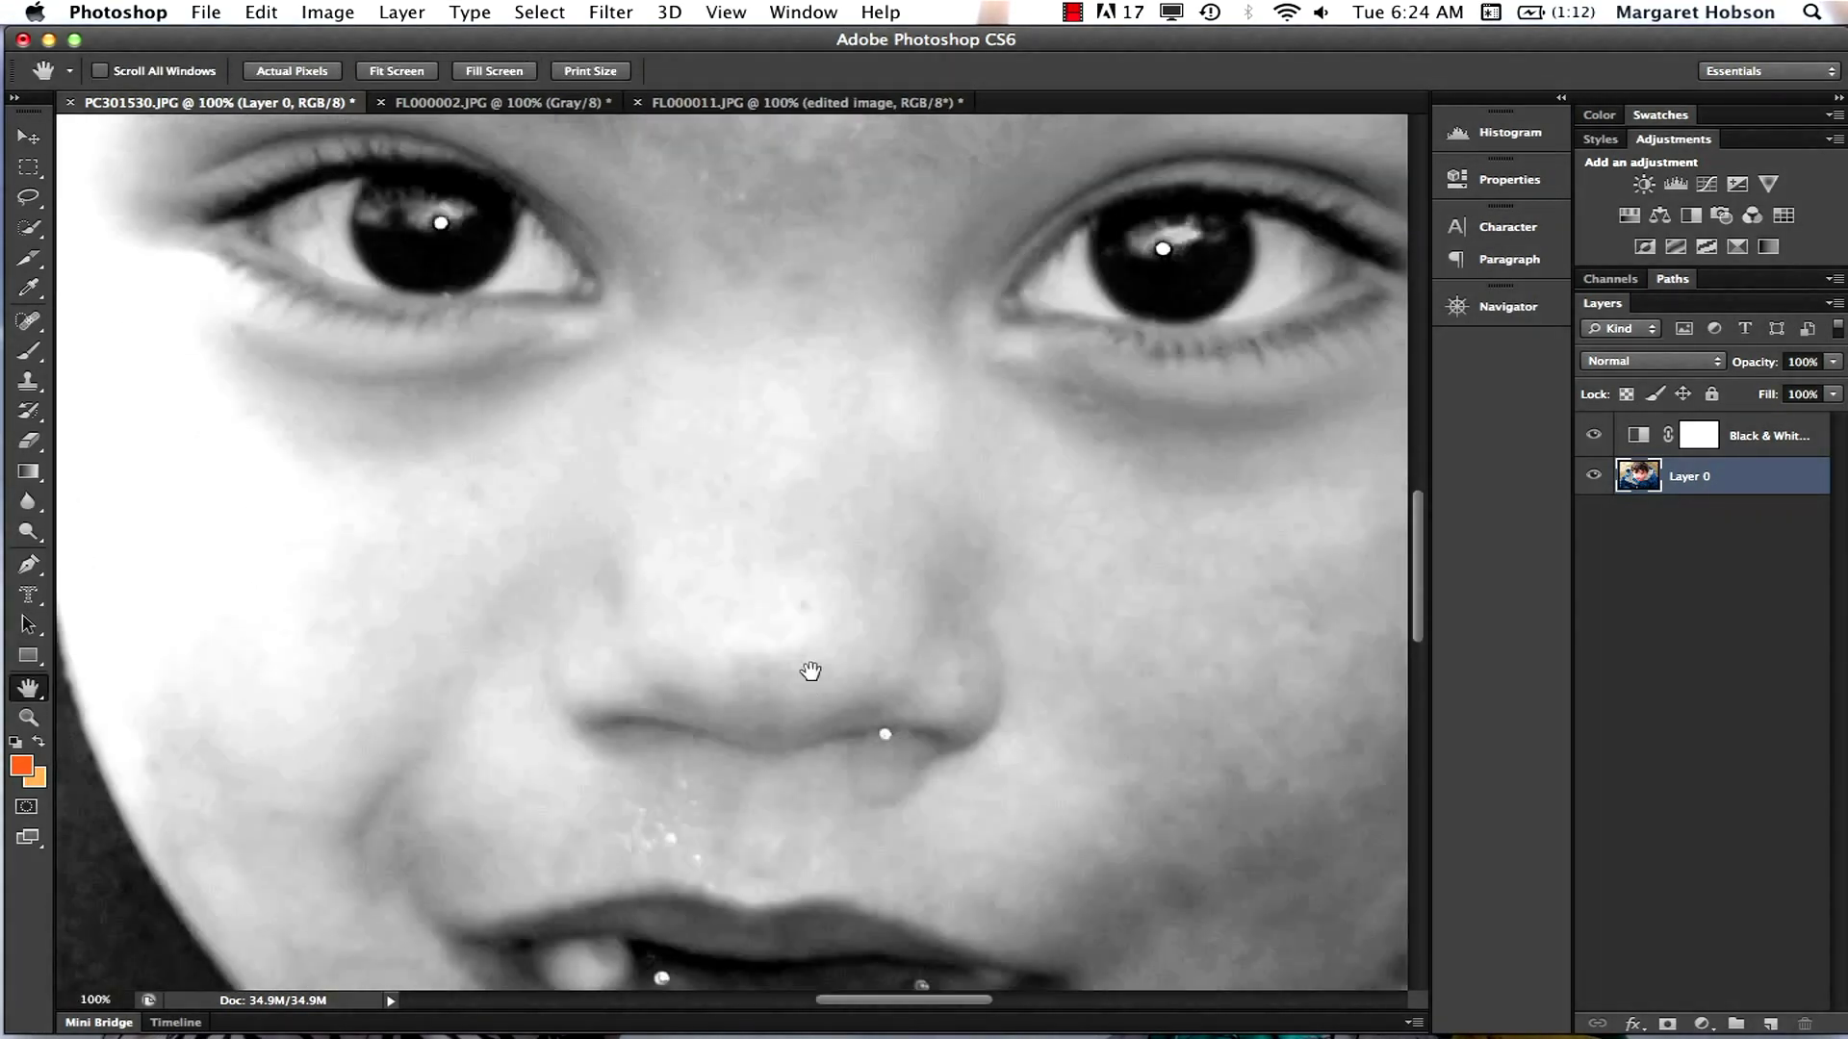
scroll(810, 671, "down", 3)
scroll(818, 607, "up", 5)
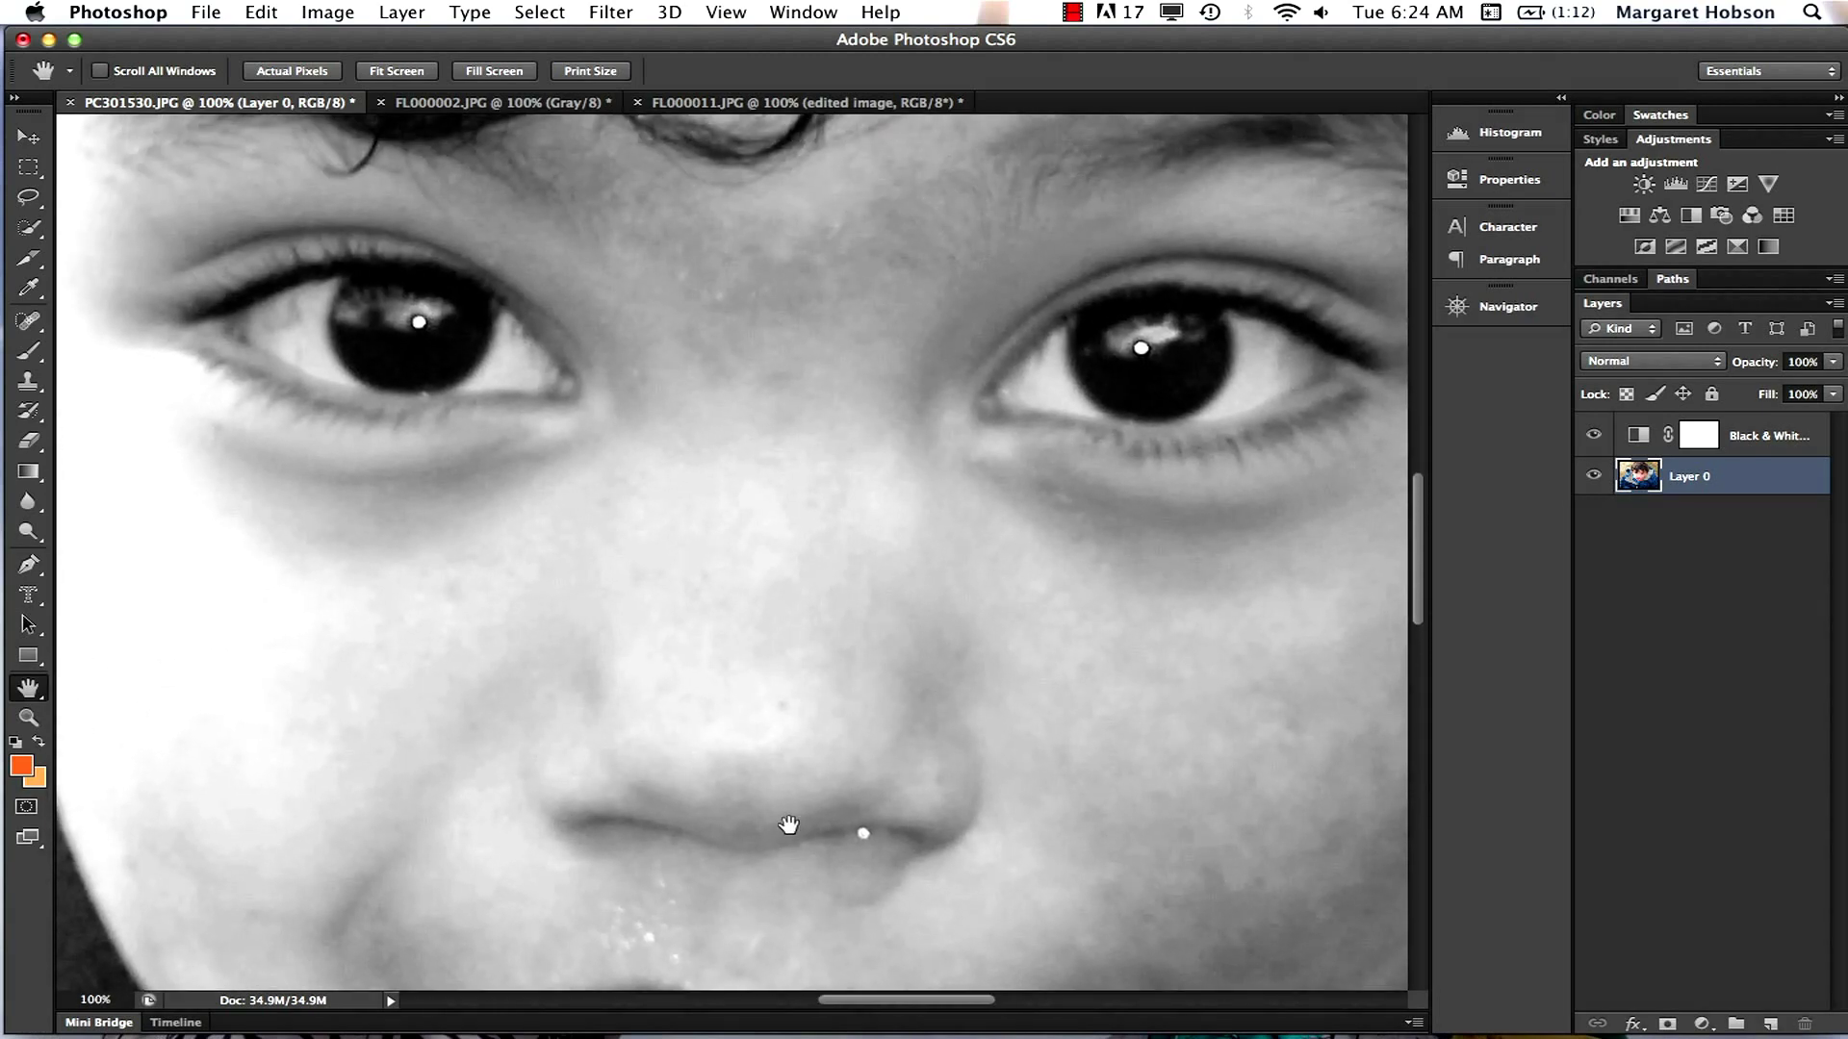
key("o")
mouse_move(751, 763)
left_mouse_down()
mouse_move(750, 742)
mouse_move(708, 751)
mouse_move(739, 747)
left_mouse_up()
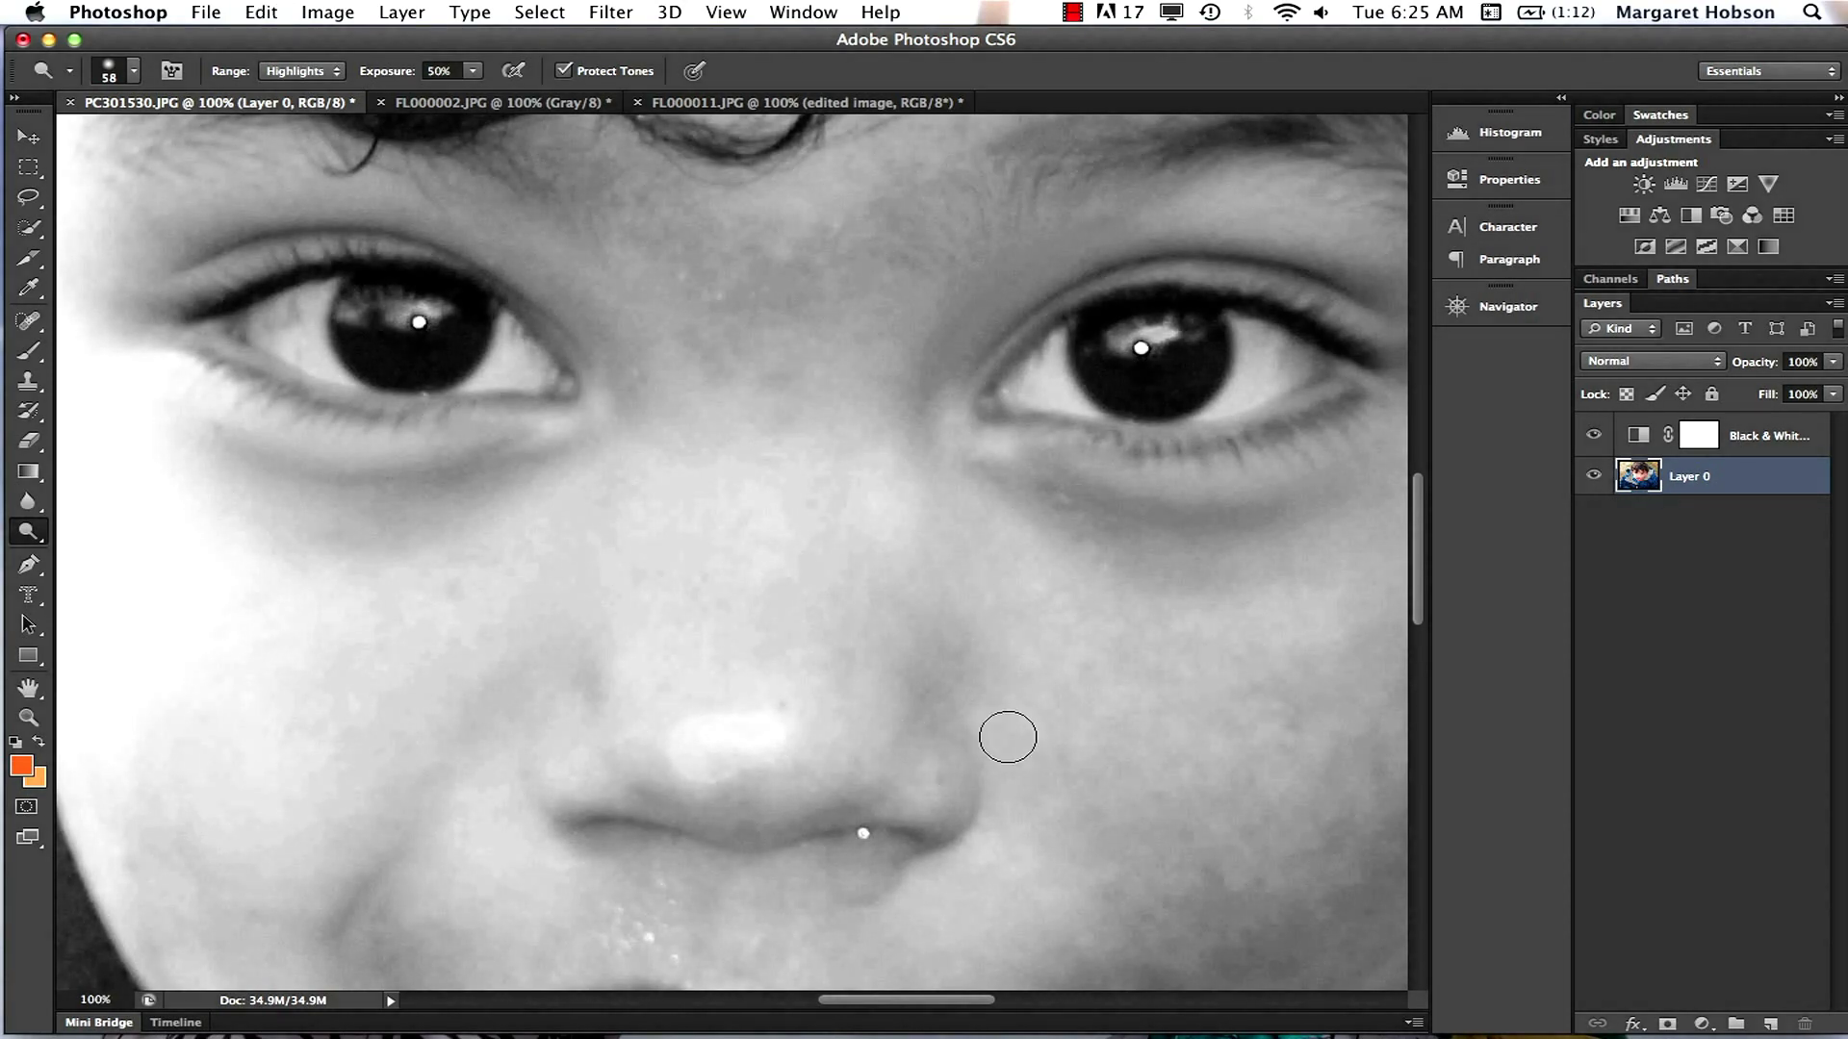
key("super+minus")
key("super+minus")
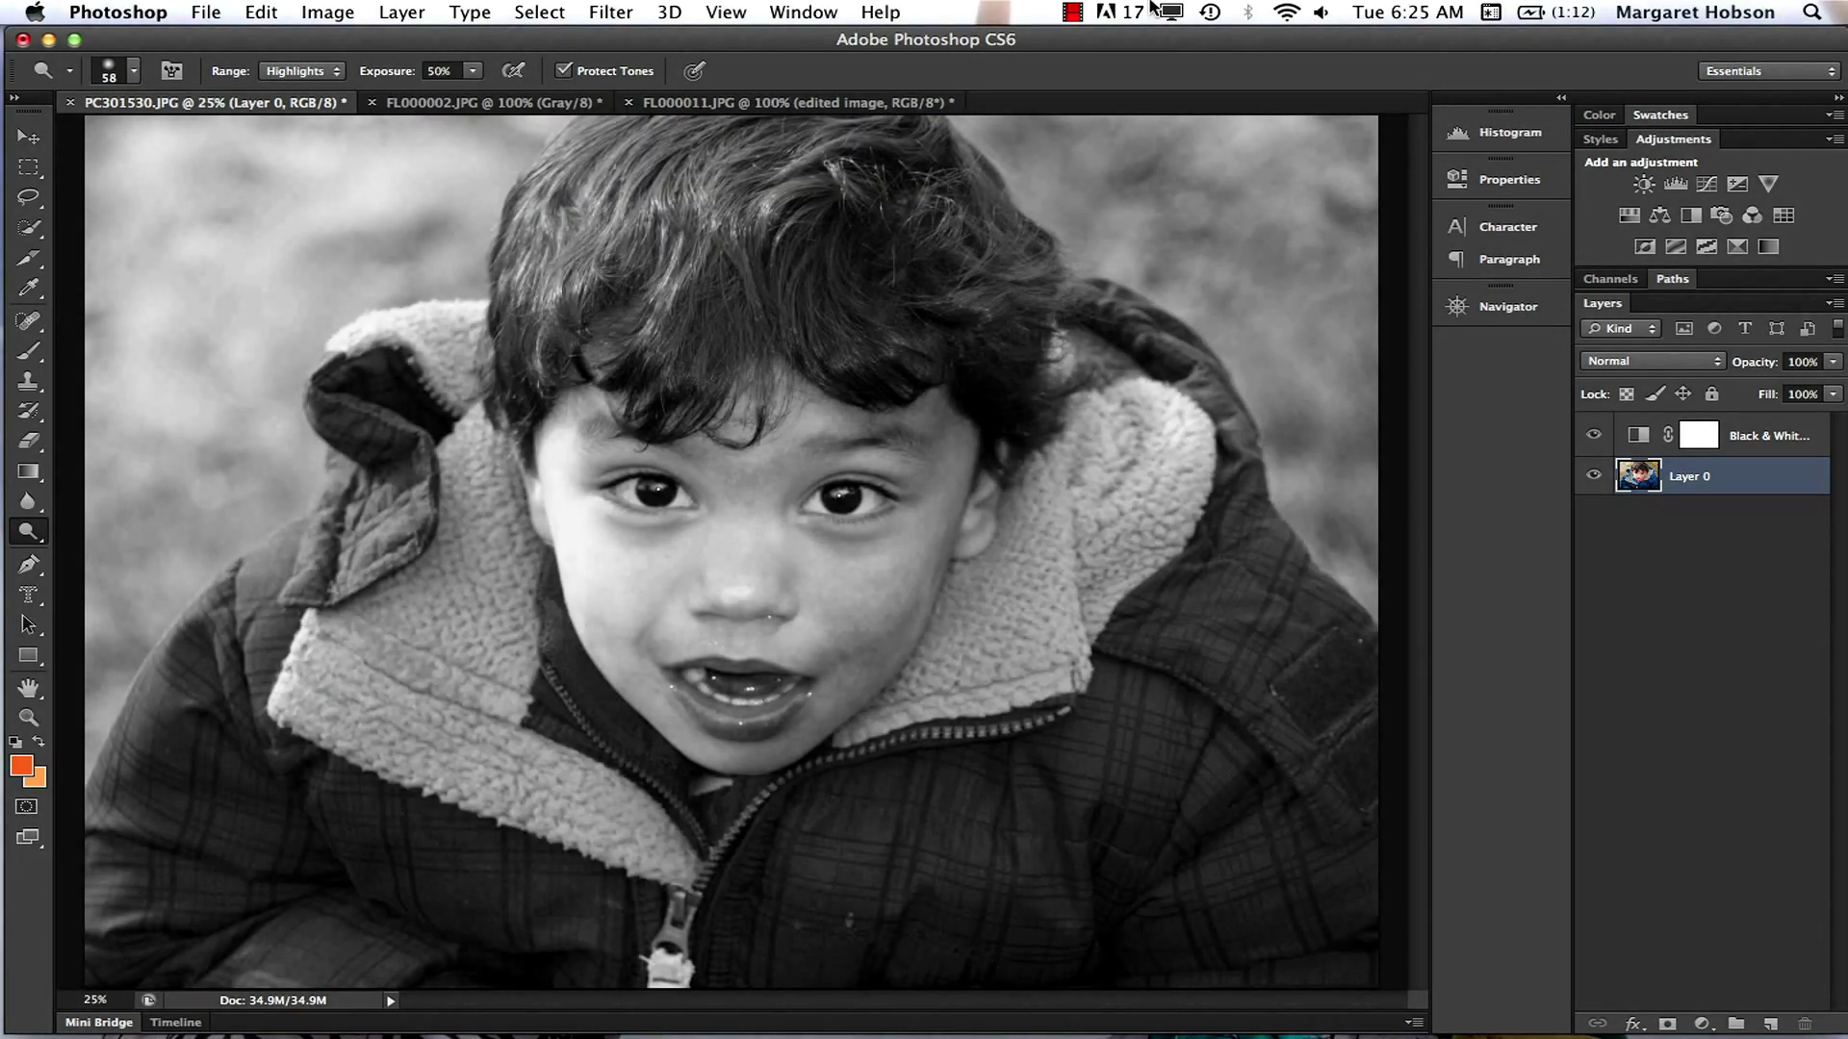
Show the History panel, dock it below Navigator among the collapsed panels, and expand it
left_click(252, 11)
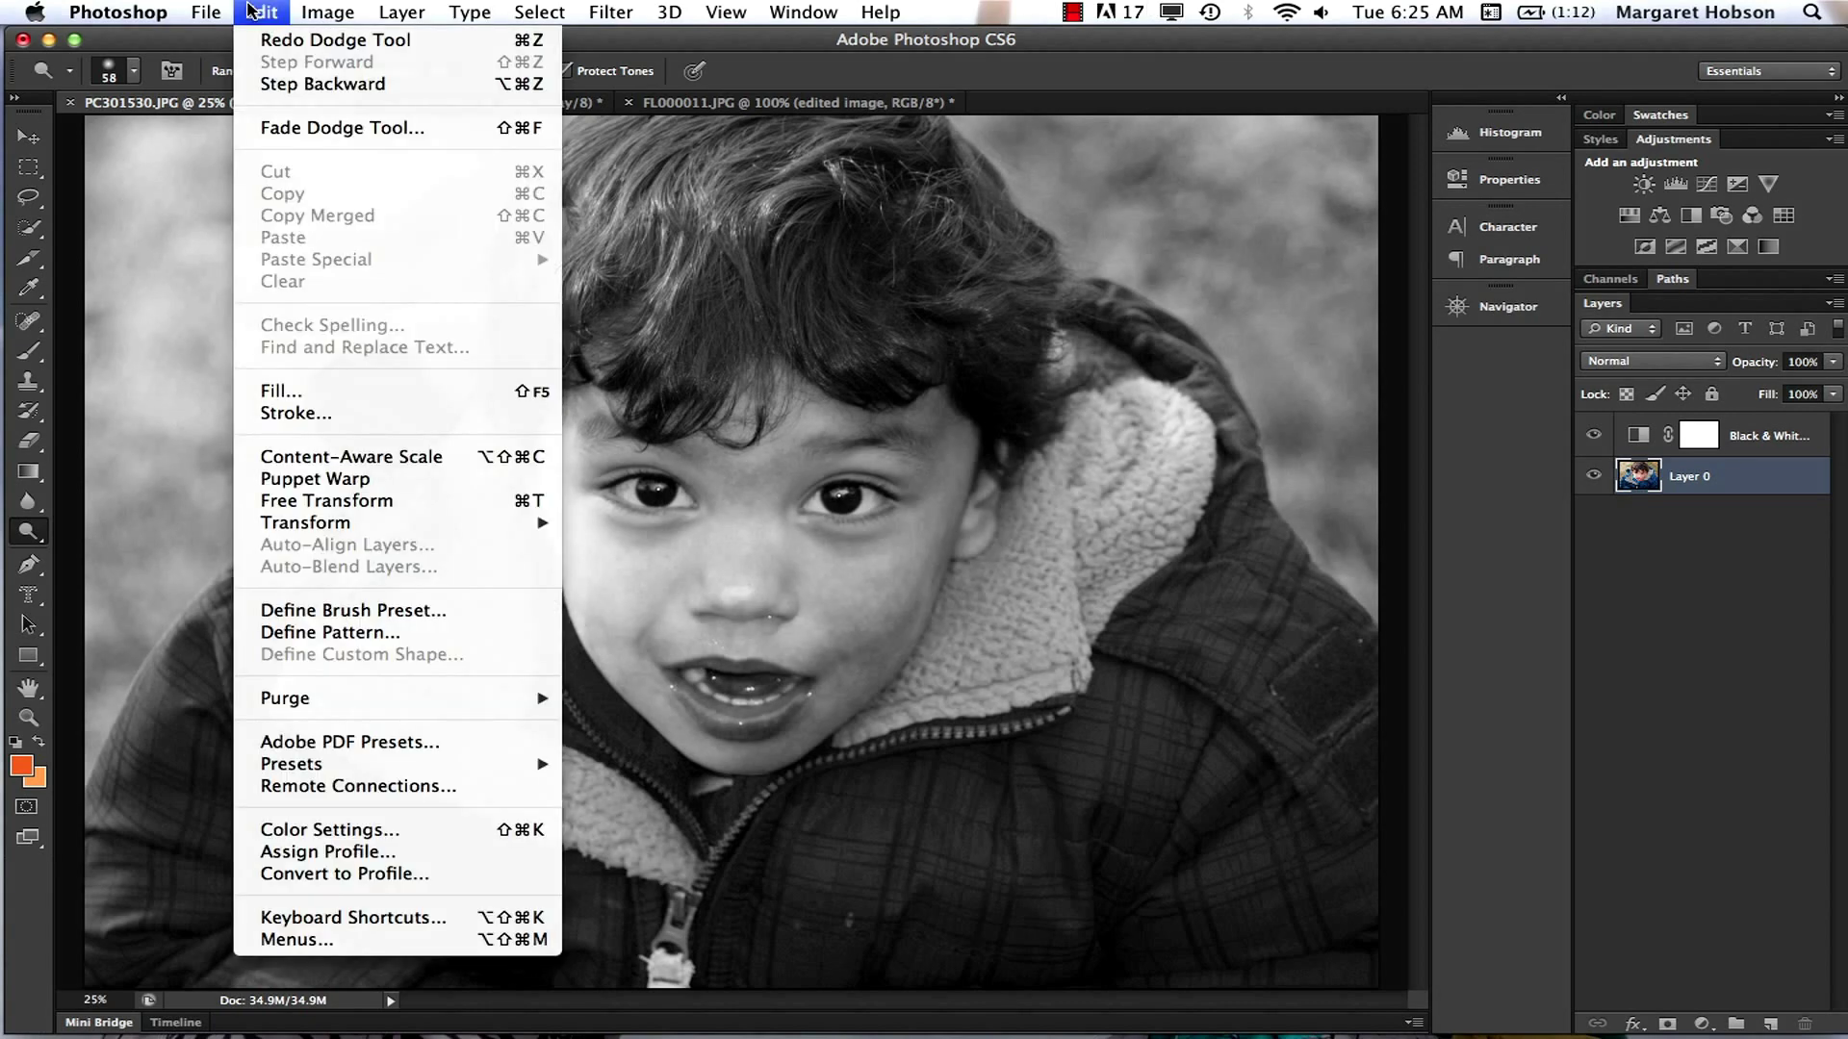
left_click(631, 48)
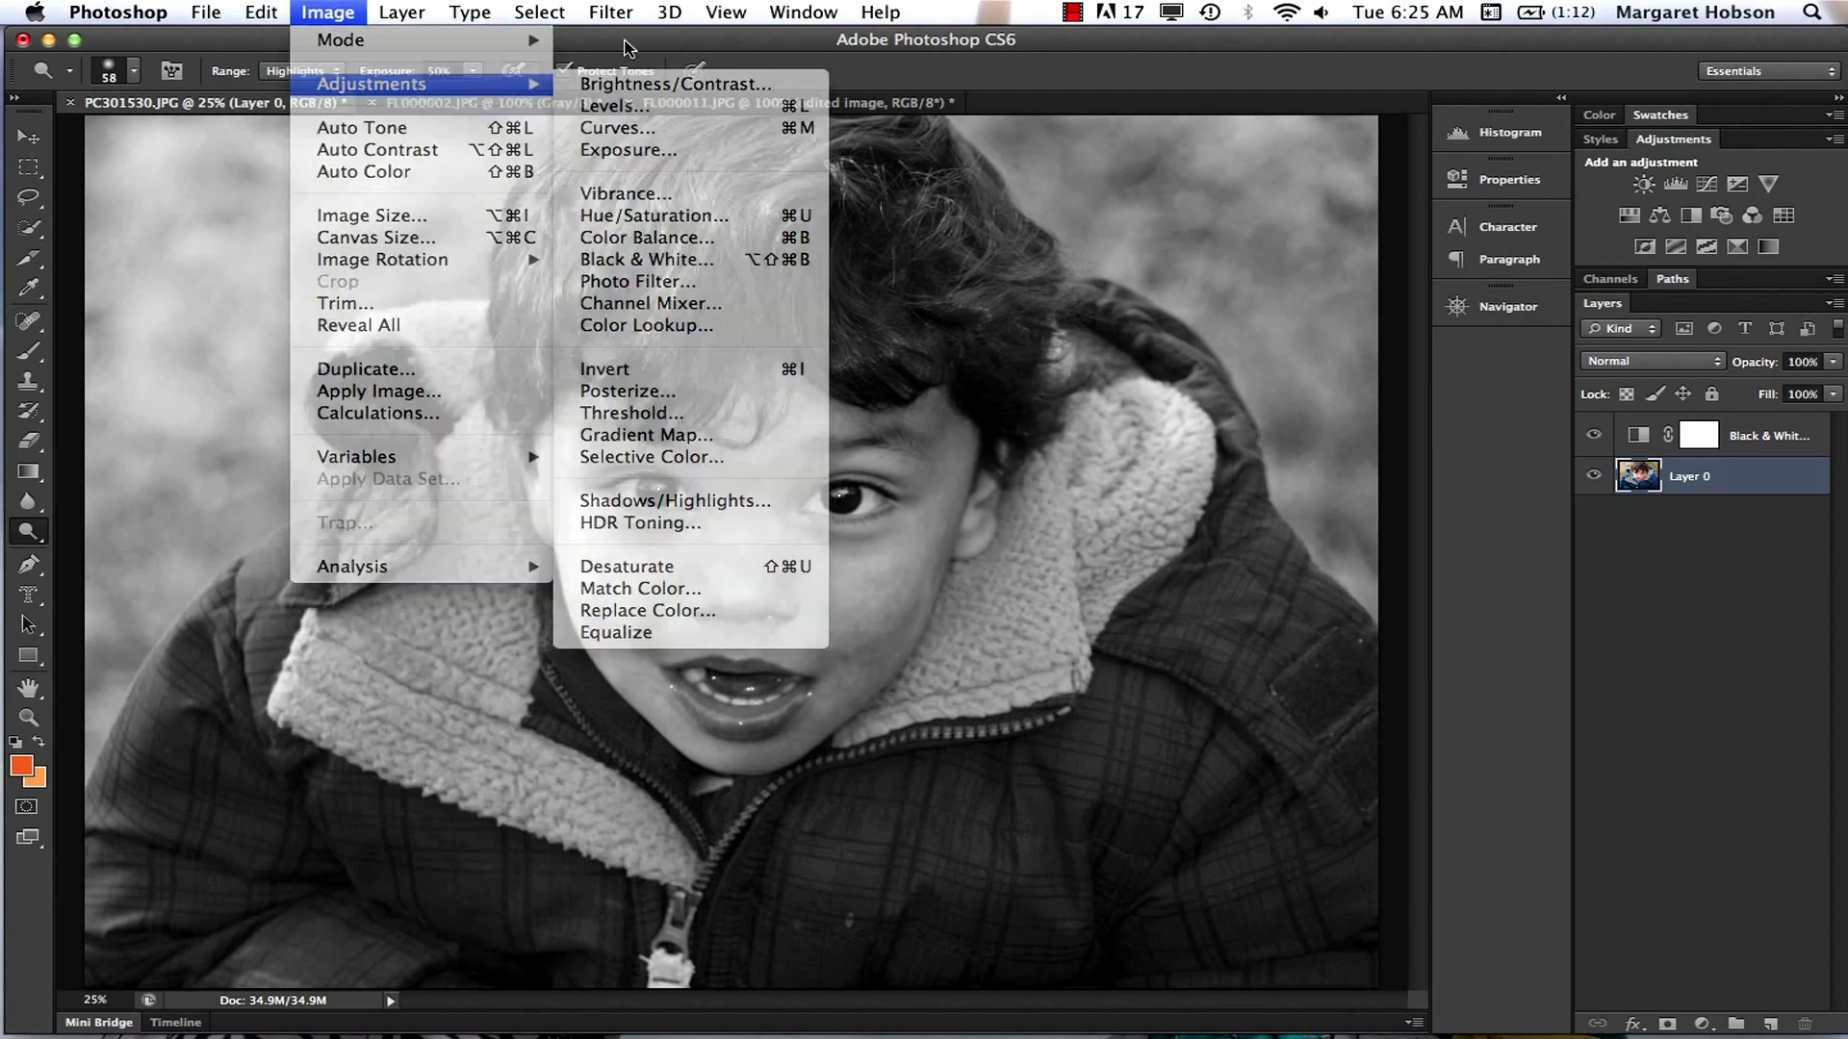
left_click(803, 11)
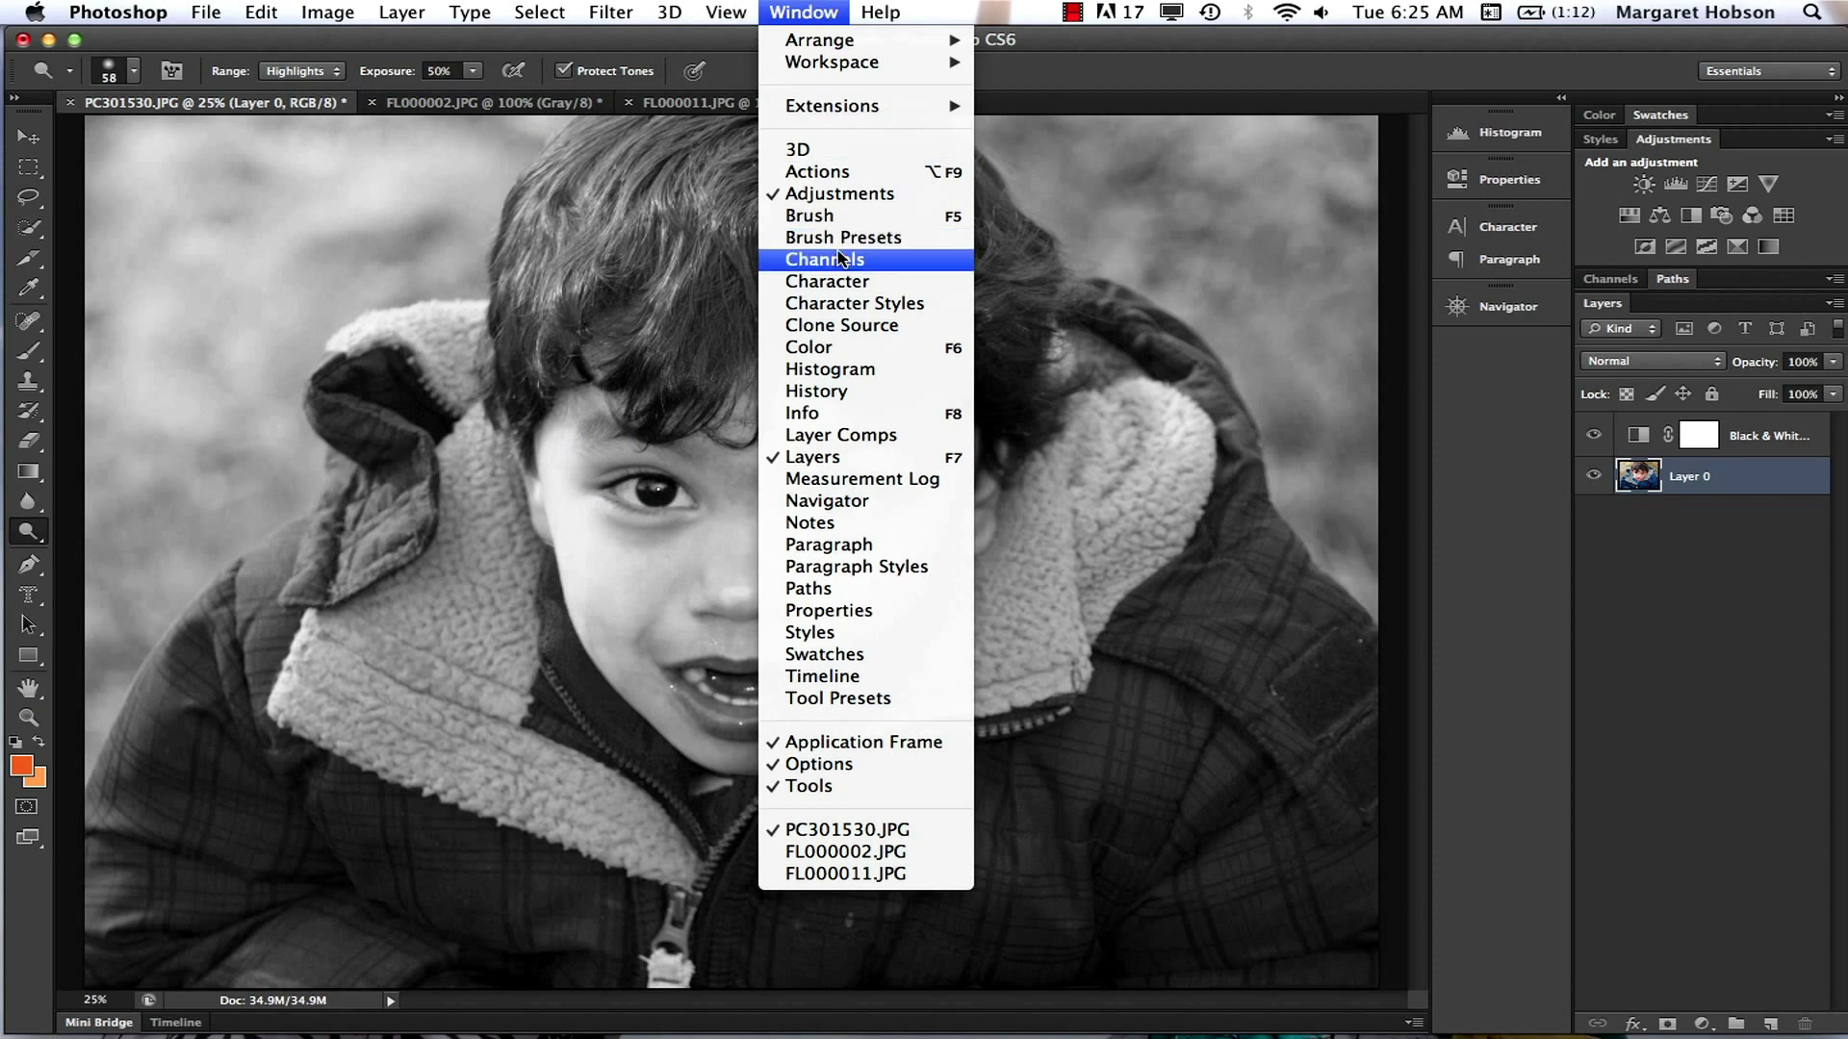
left_click(809, 392)
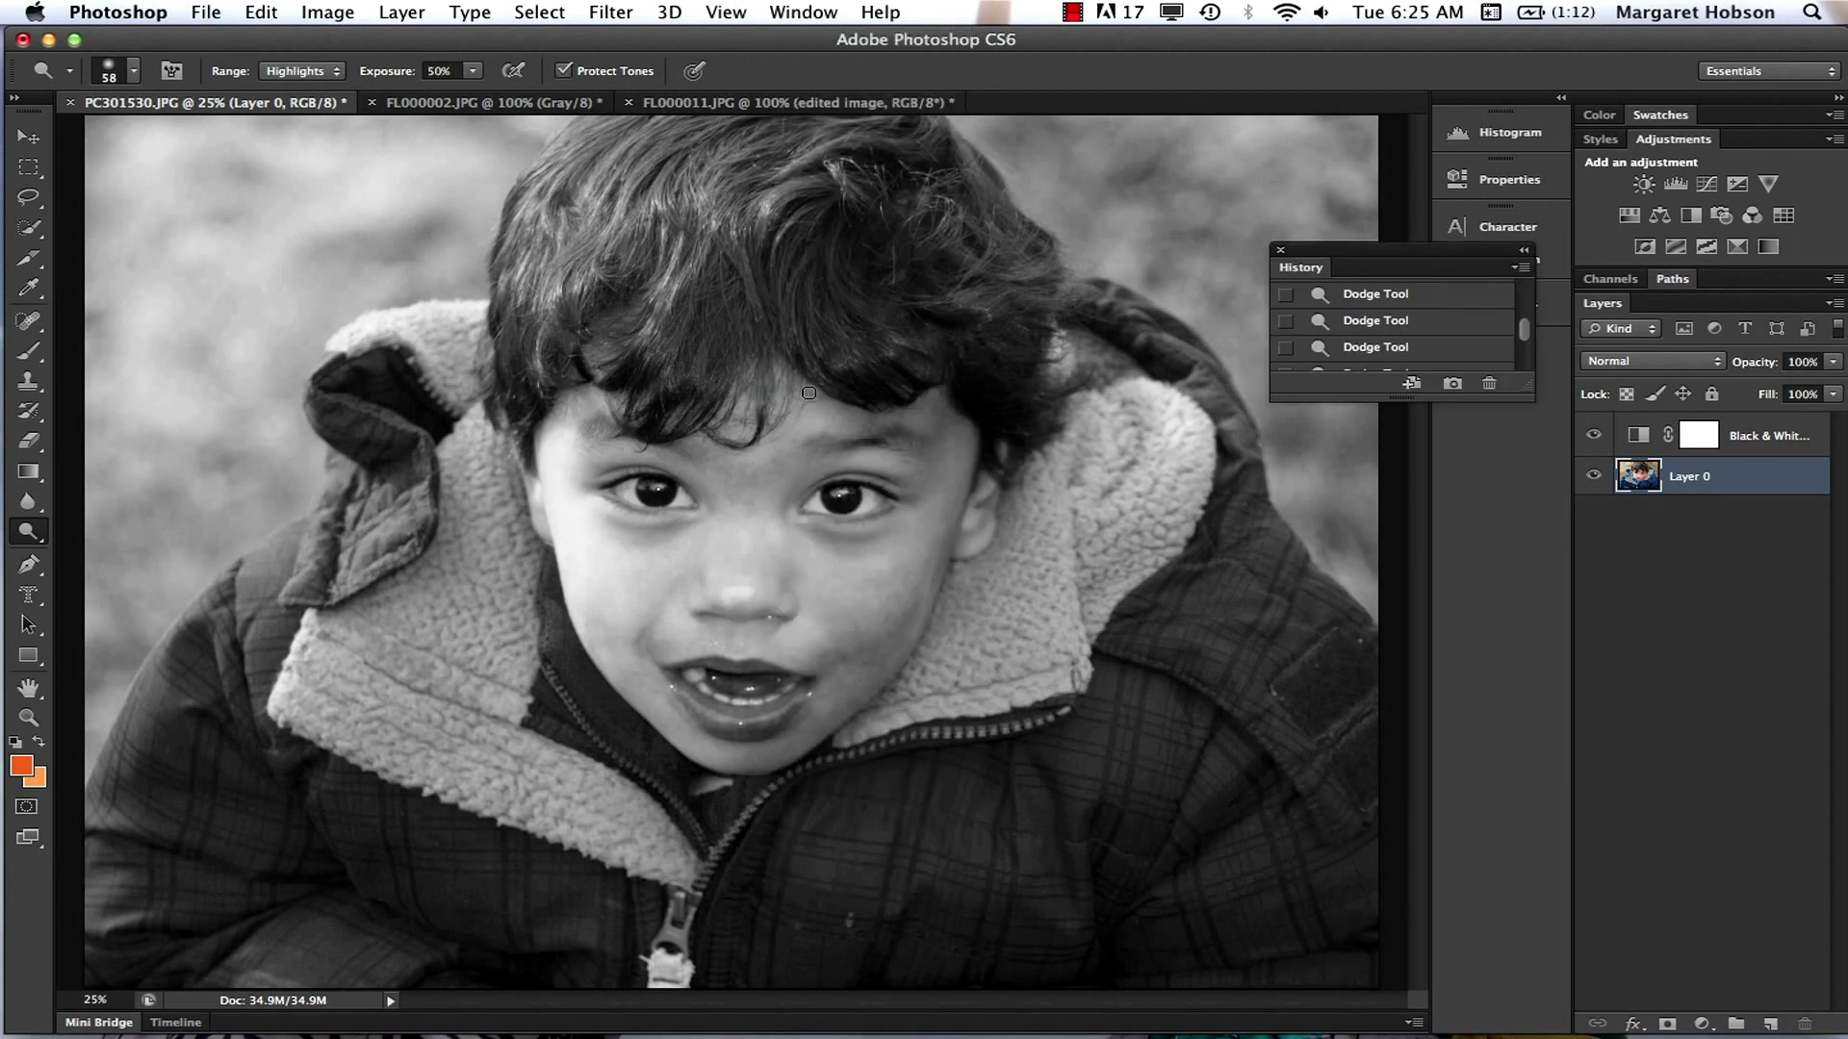
left_click_drag(1298, 268, 1470, 353)
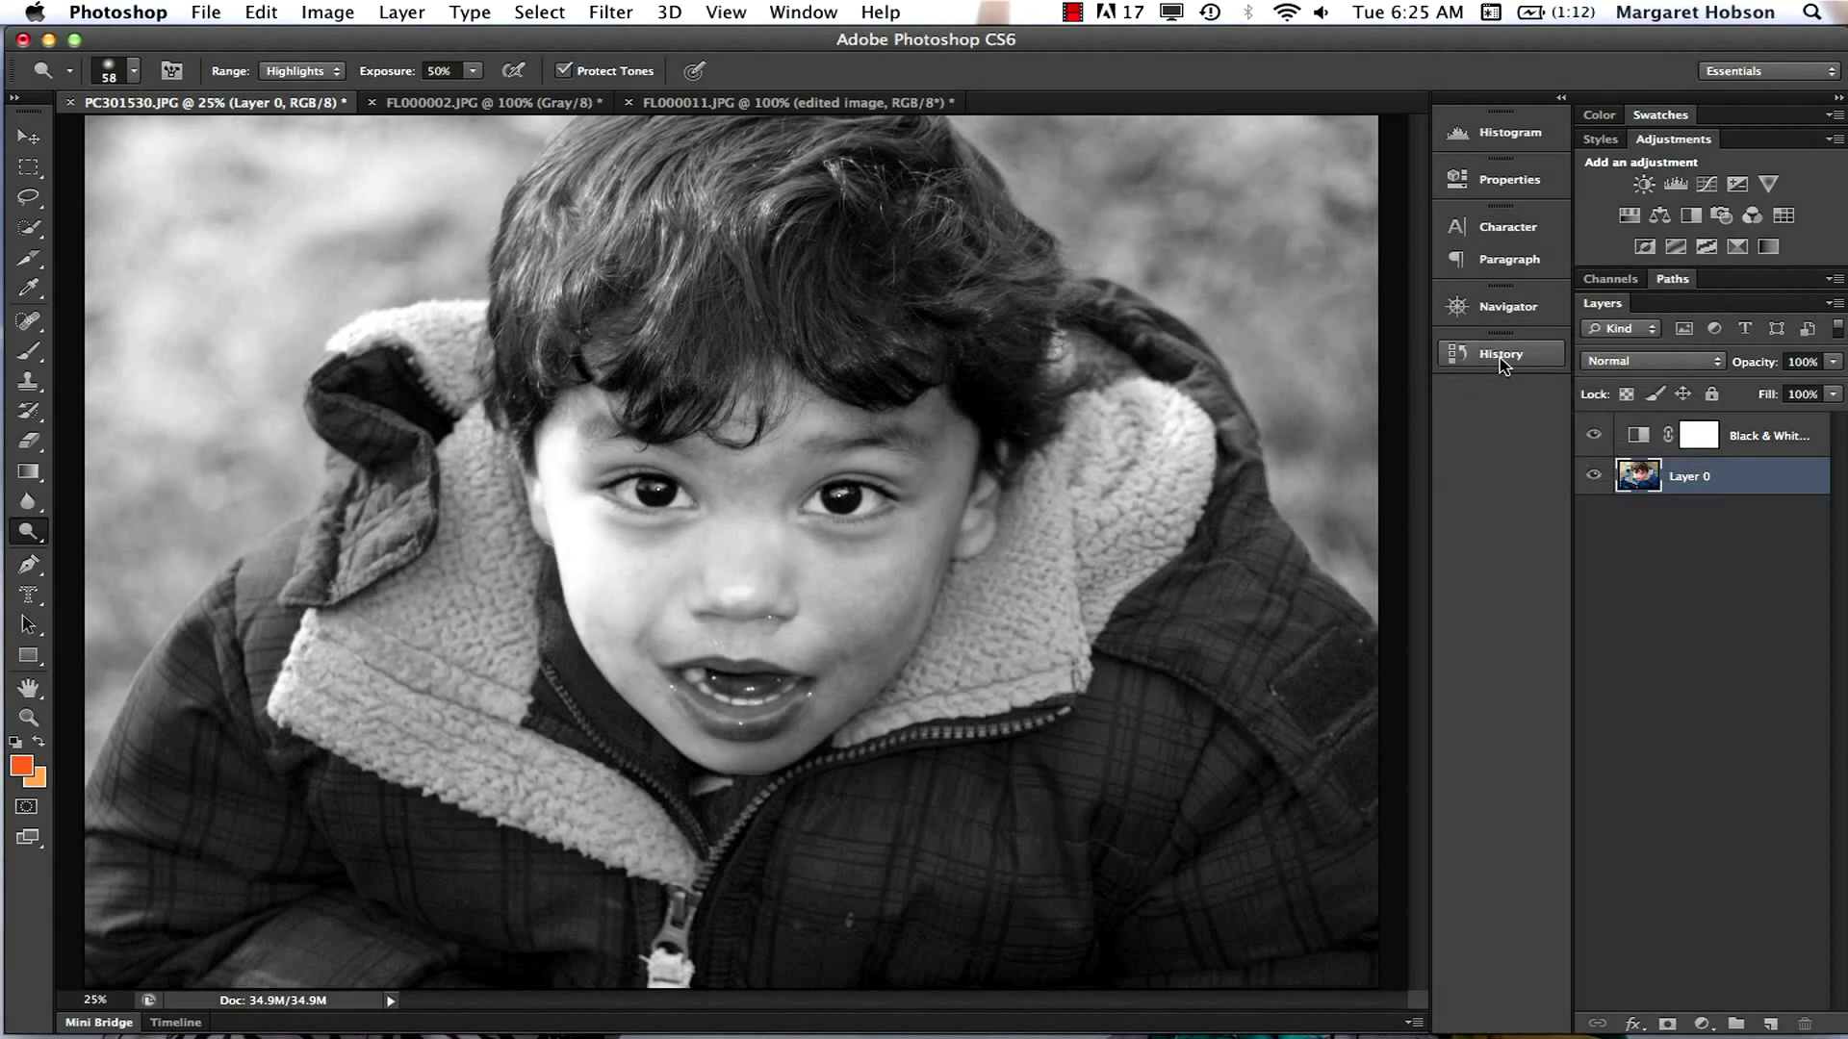
left_click(1500, 358)
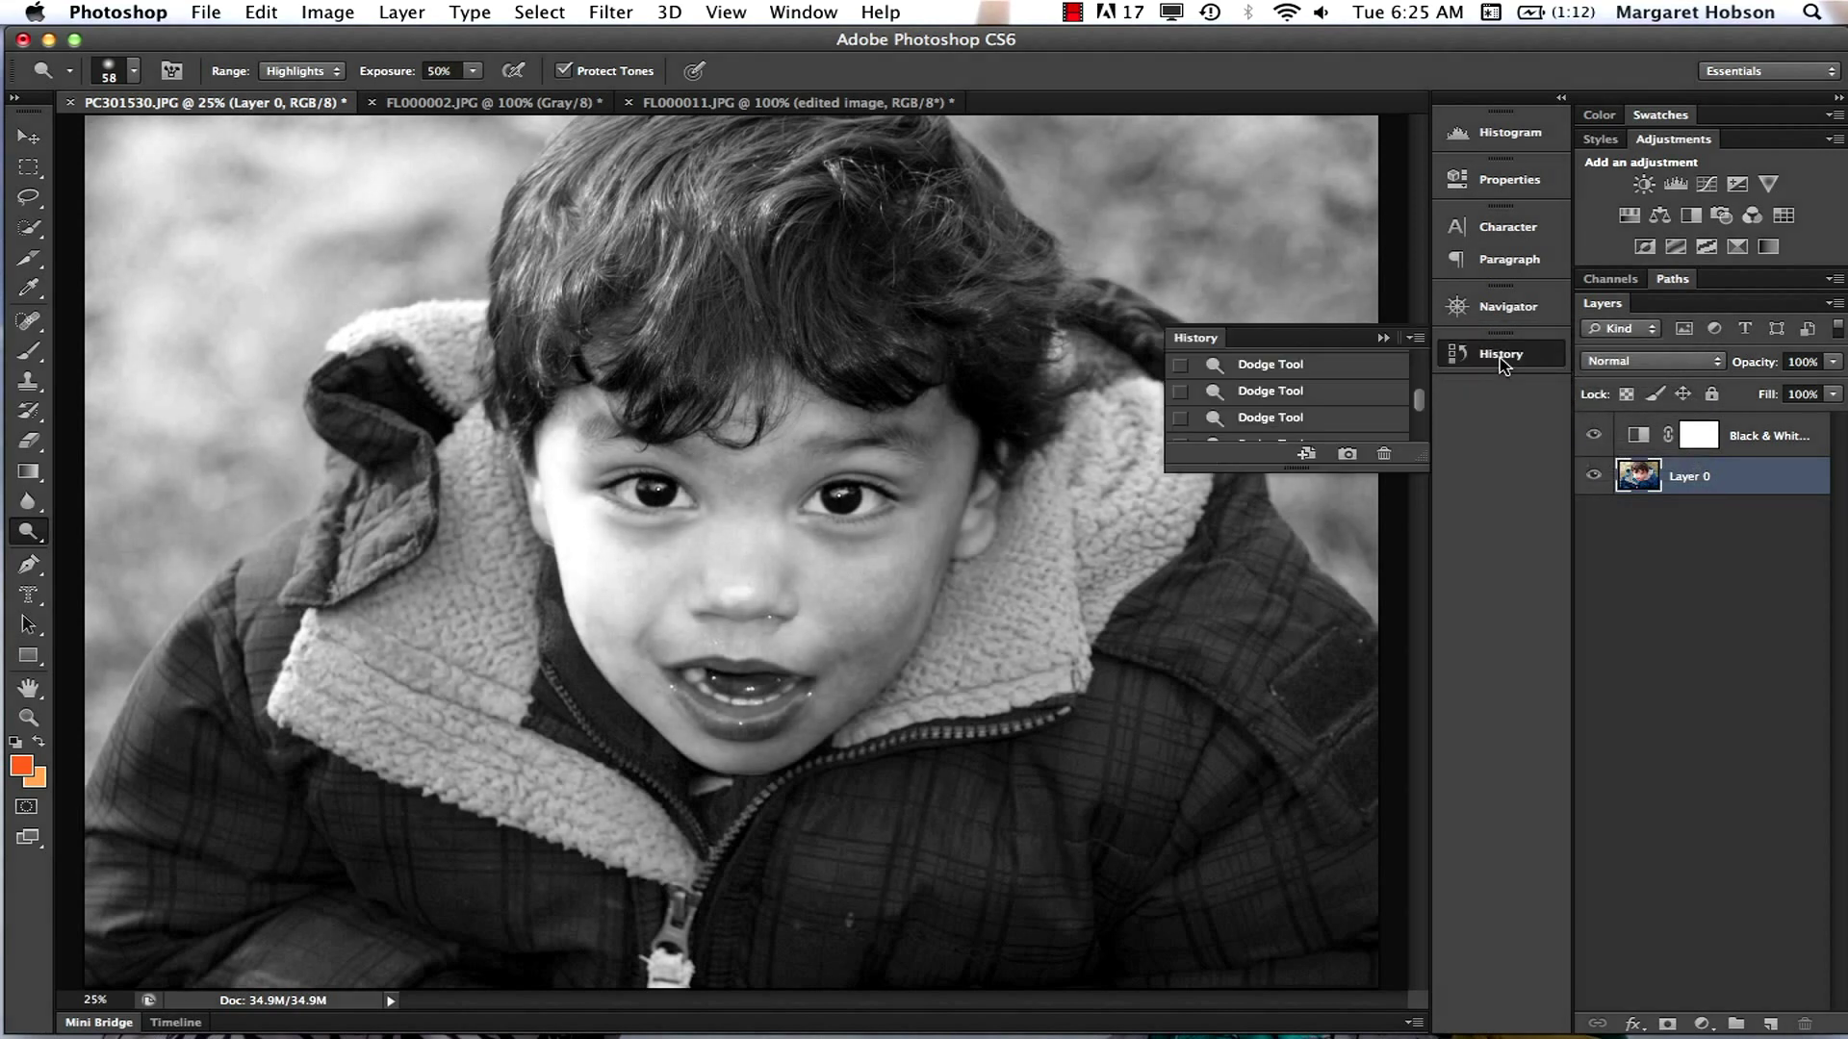
Step the portrait back to an earlier Dodge Tool history state and lengthen the History panel to show more states
left_click(1299, 366)
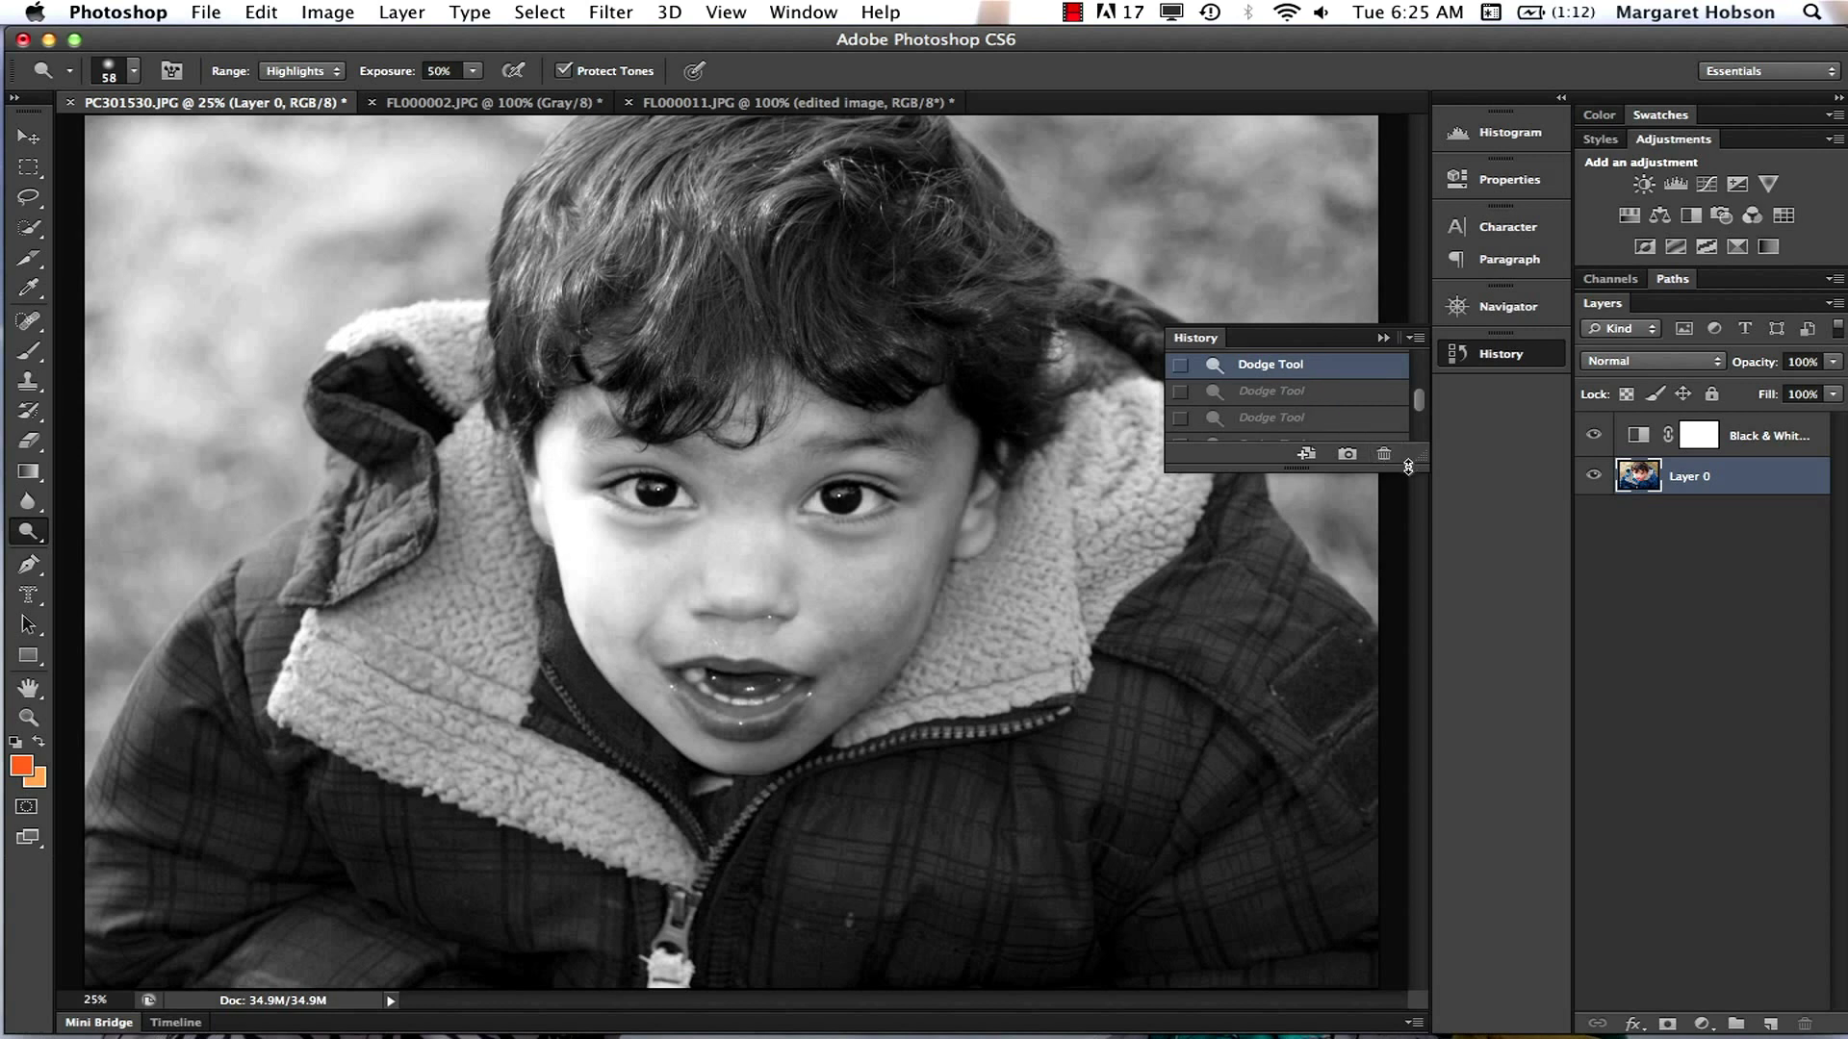
left_click_drag(1408, 469, 1455, 837)
mouse_move(1419, 621)
left_mouse_down()
mouse_move(1427, 516)
mouse_move(1434, 580)
left_mouse_up()
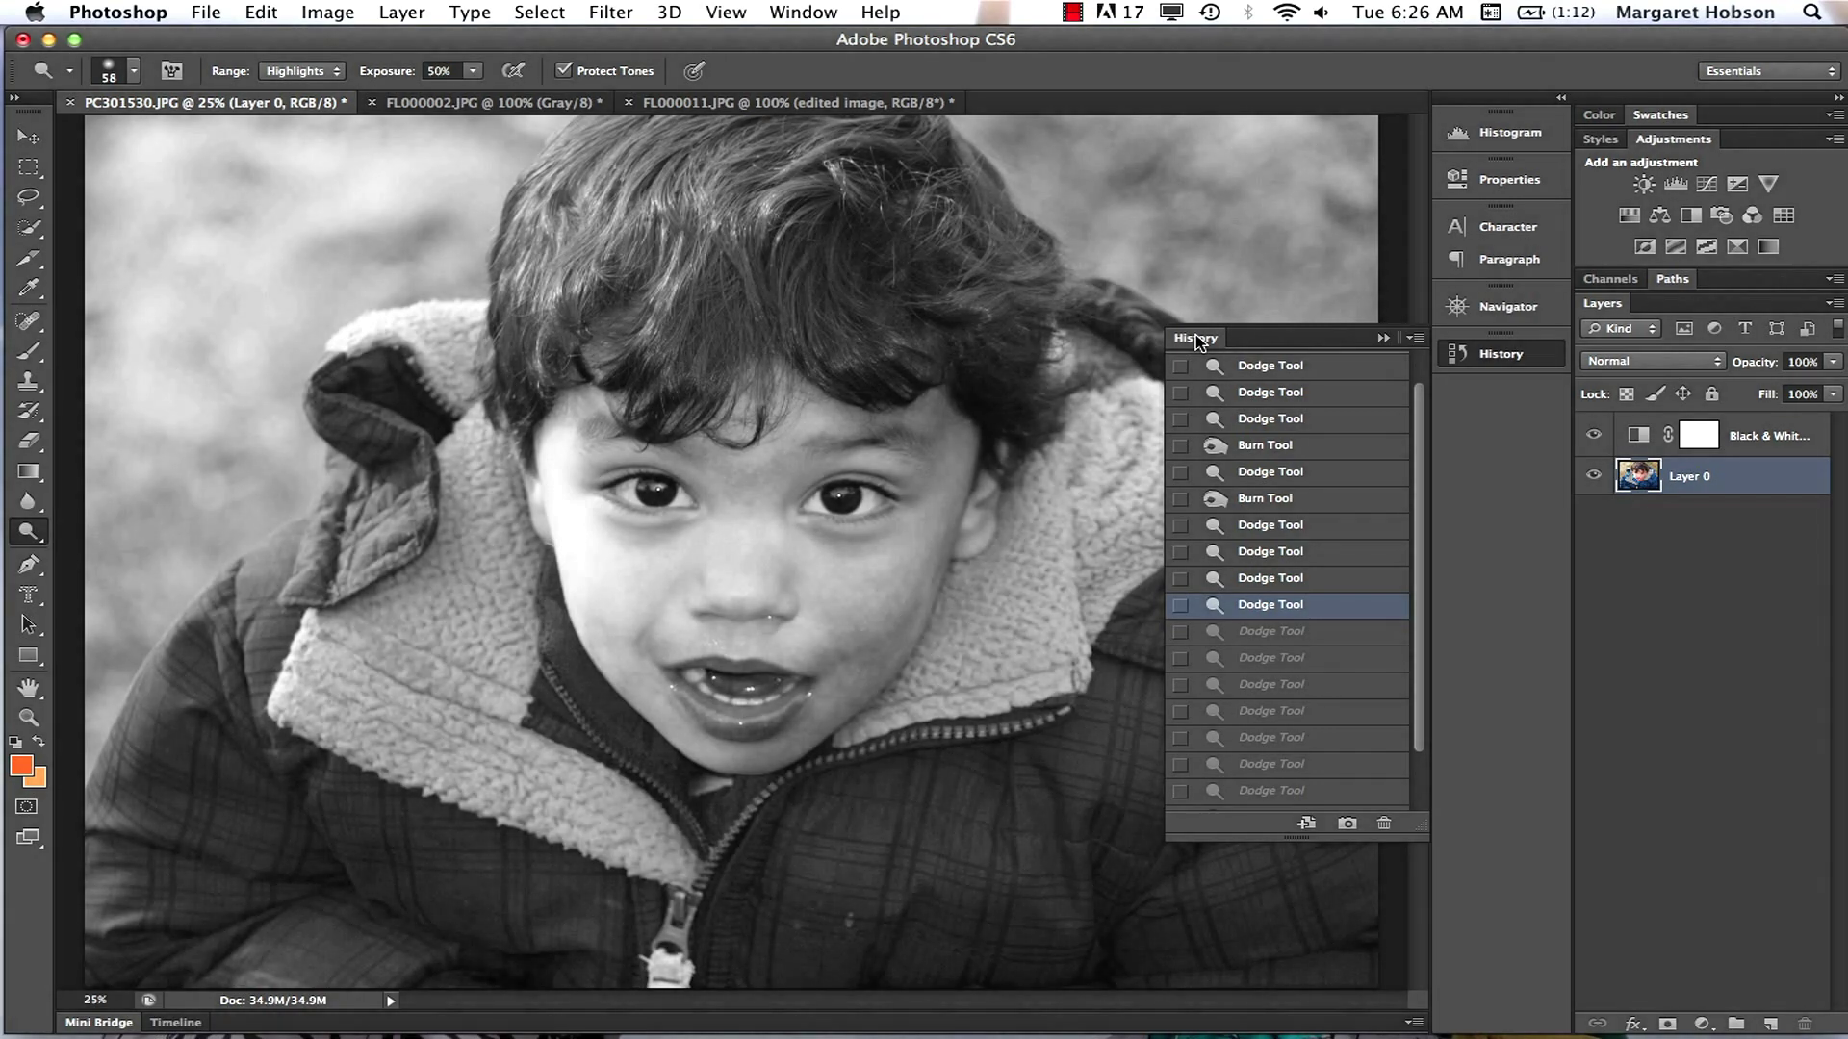
Examine the edit histories of FL000002.JPG and FL000011.JPG, and return to the FL000002.JPG sign photo
left_click(439, 106)
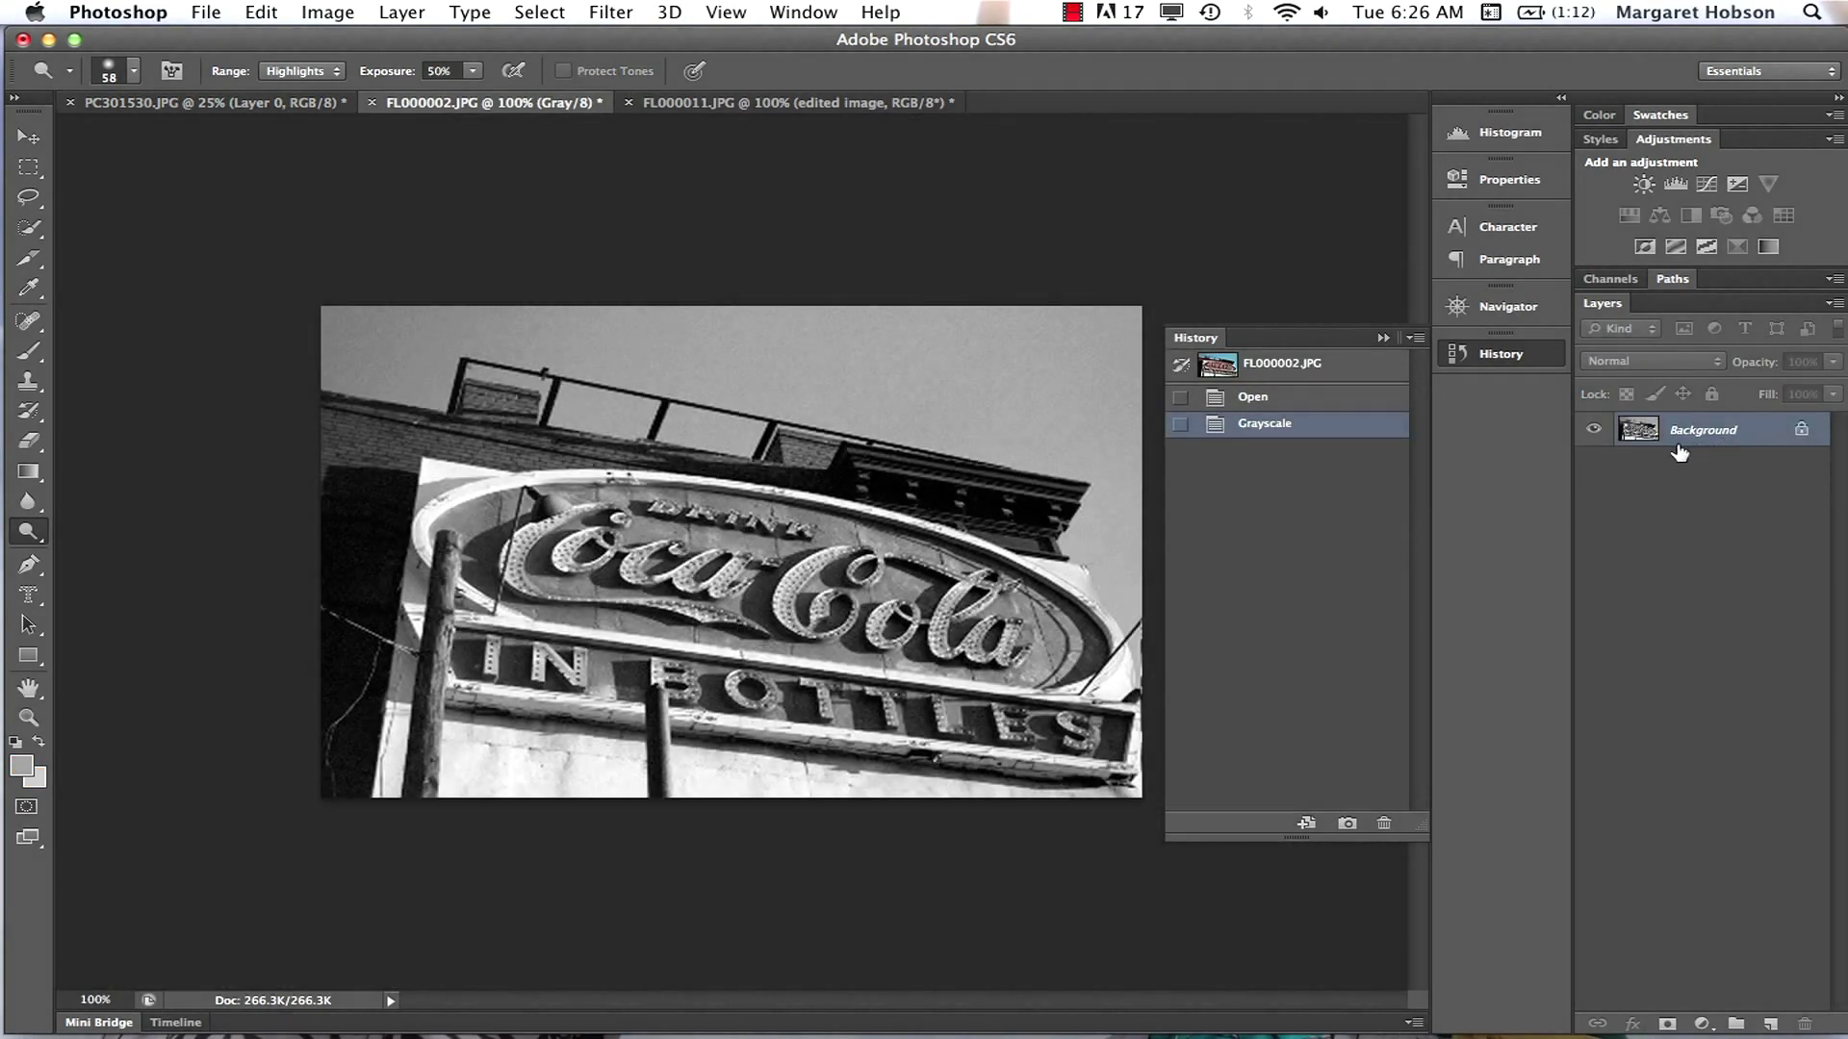
left_click(735, 106)
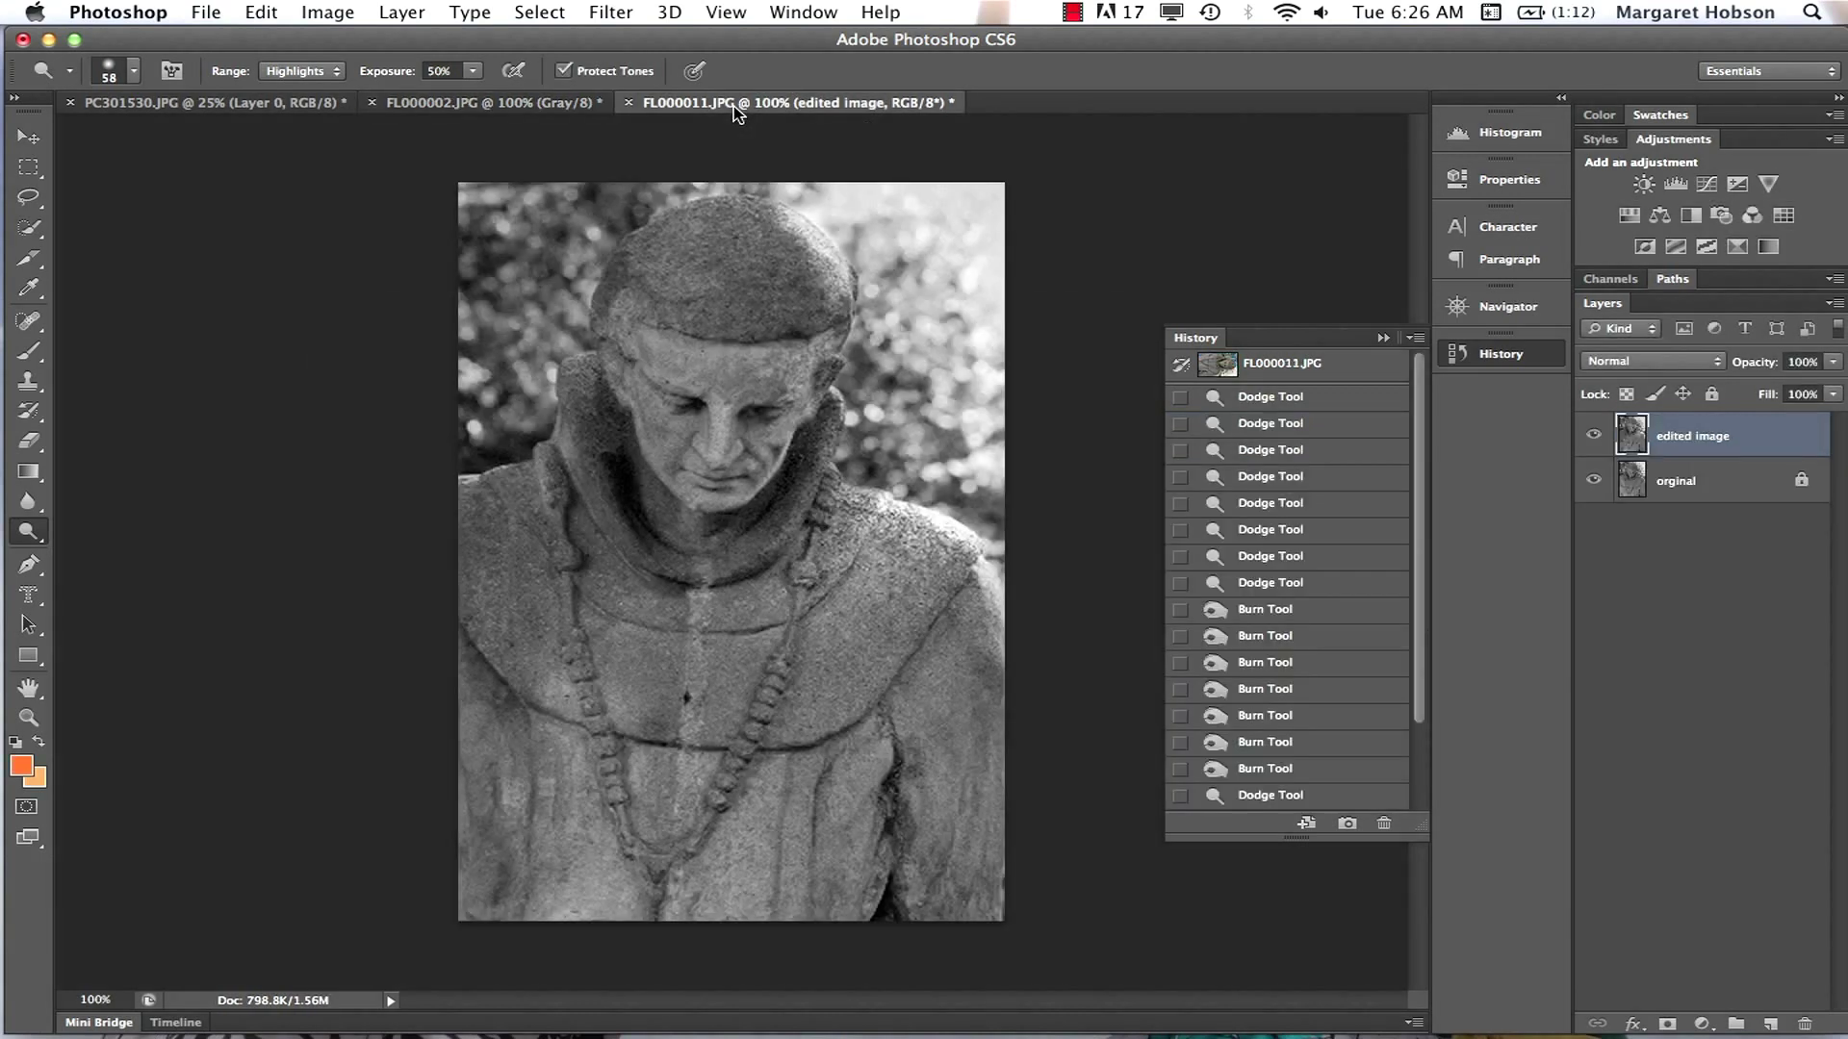
left_click(439, 106)
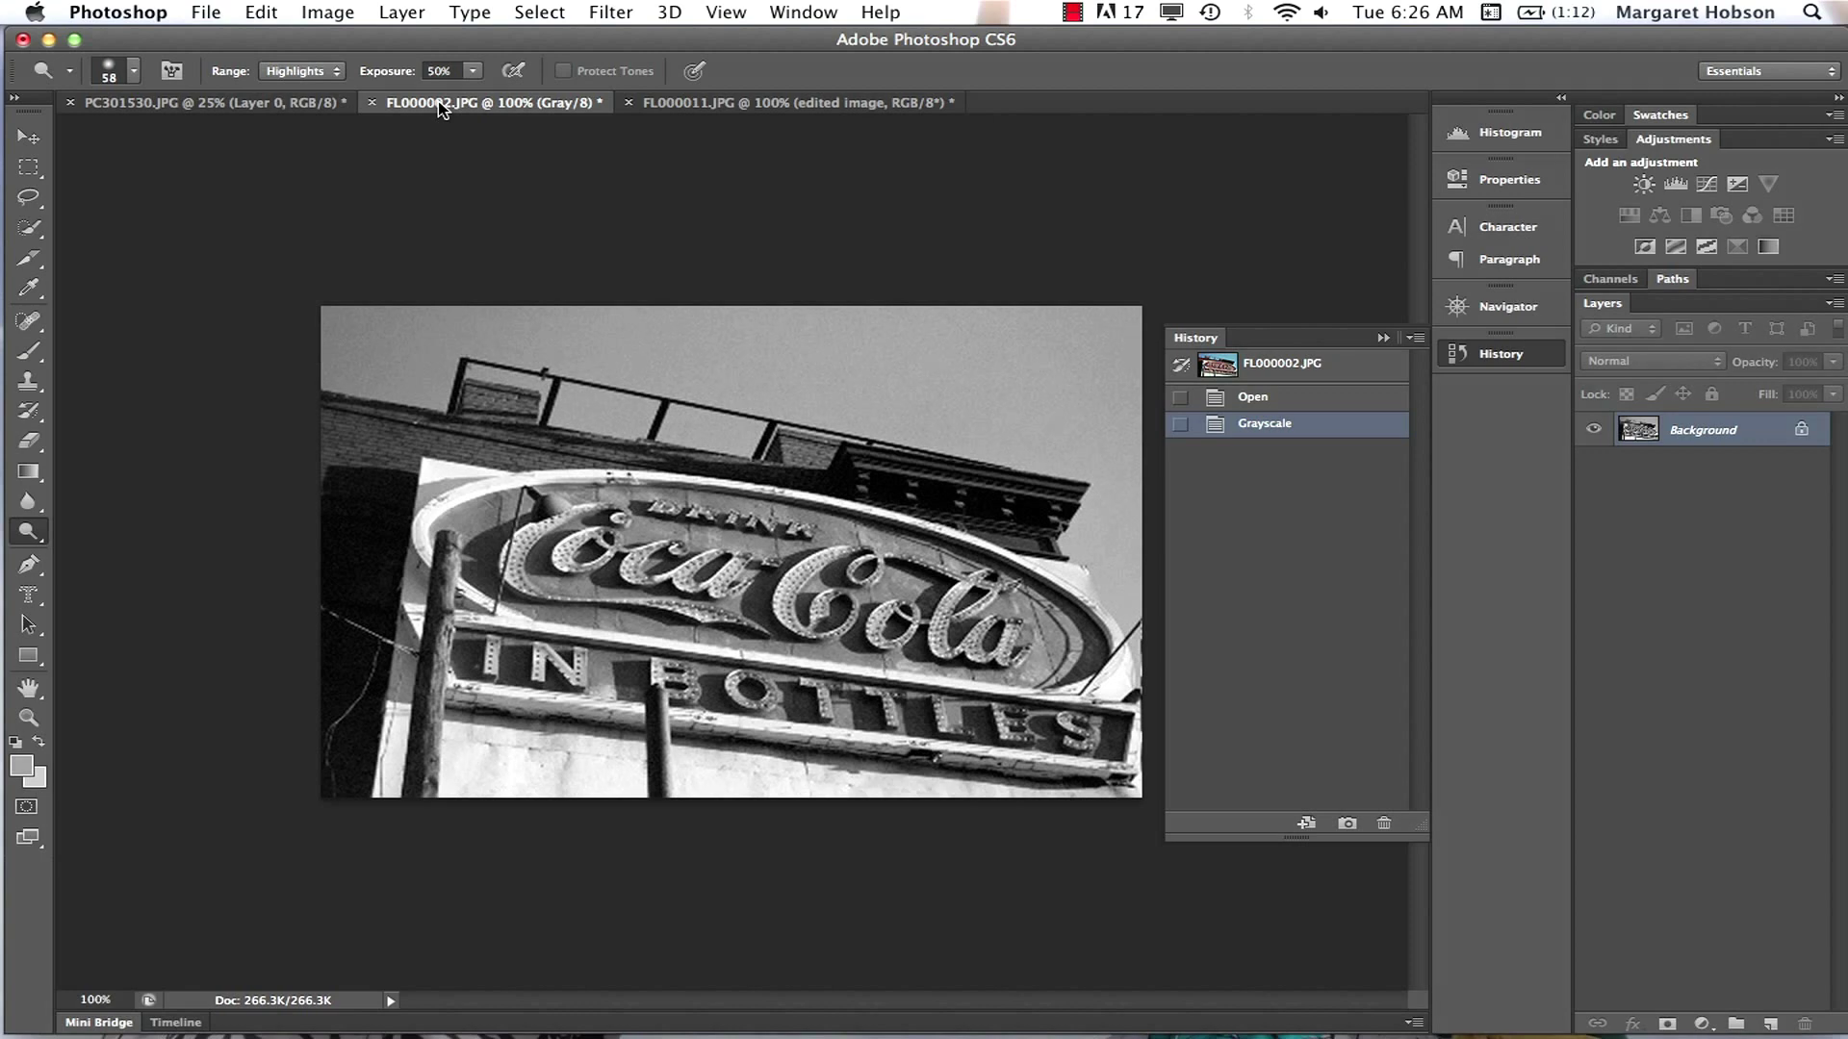
left_click(1072, 12)
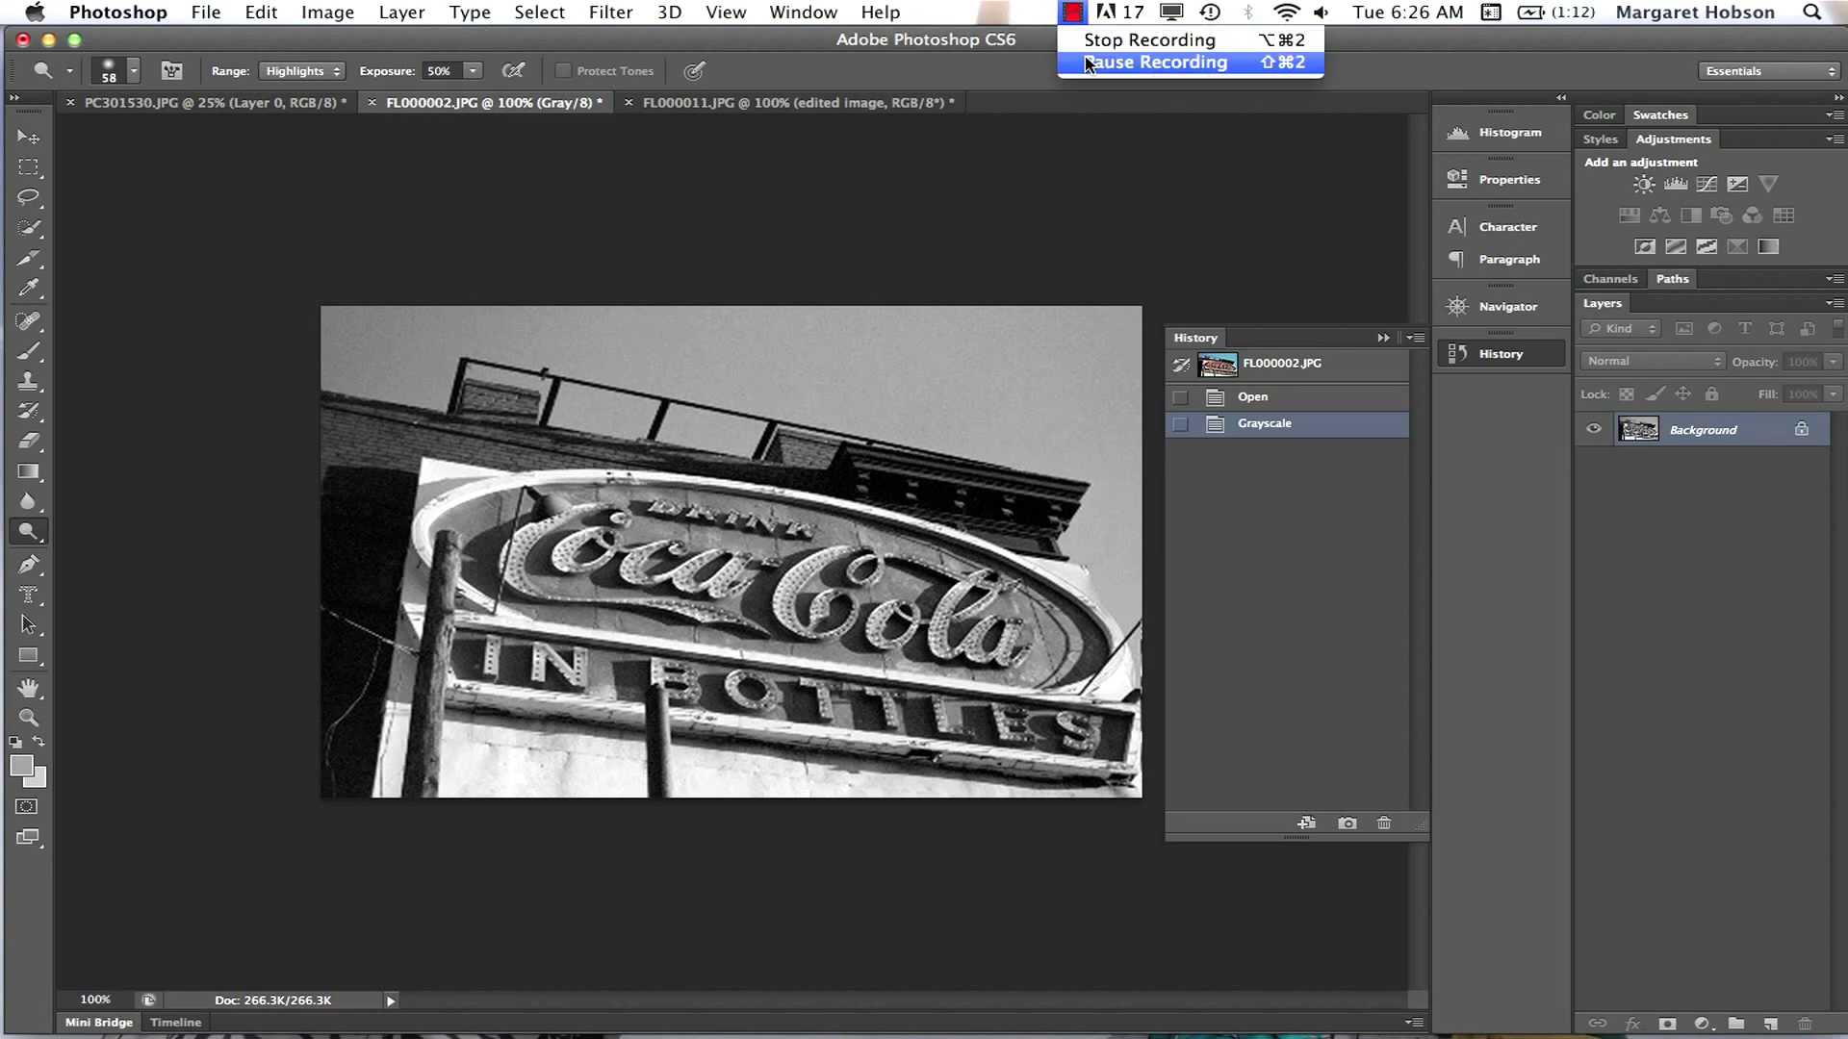